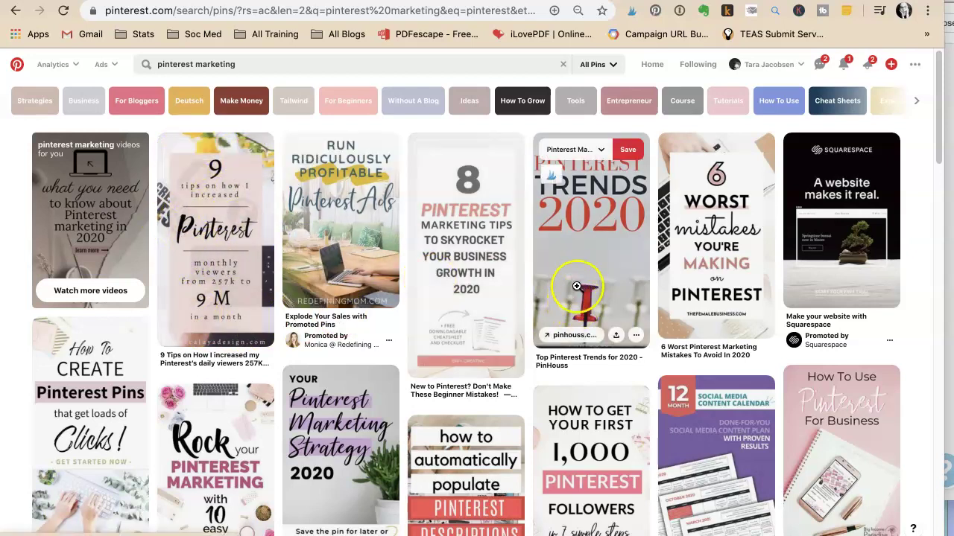
# Step: Examine the pin designs in the Pinterest search results for "pinterest marketing"
pyautogui.scroll(-1, 577, 284)
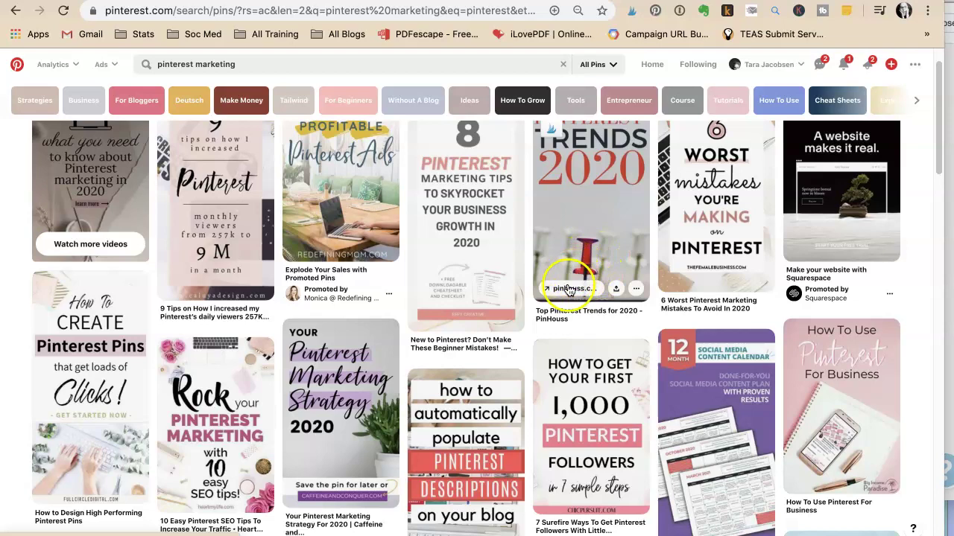
pyautogui.scroll(-4, 570, 291)
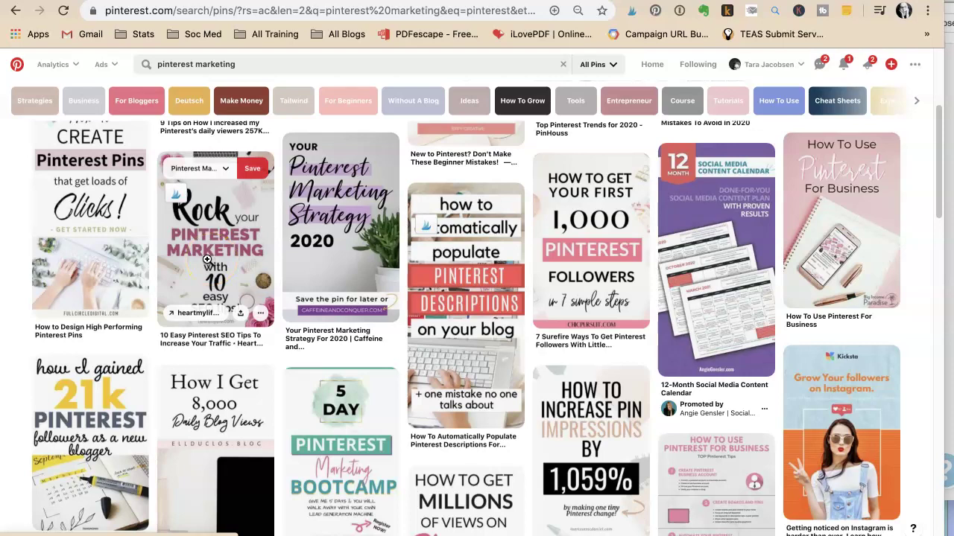
pyautogui.click(67, 267)
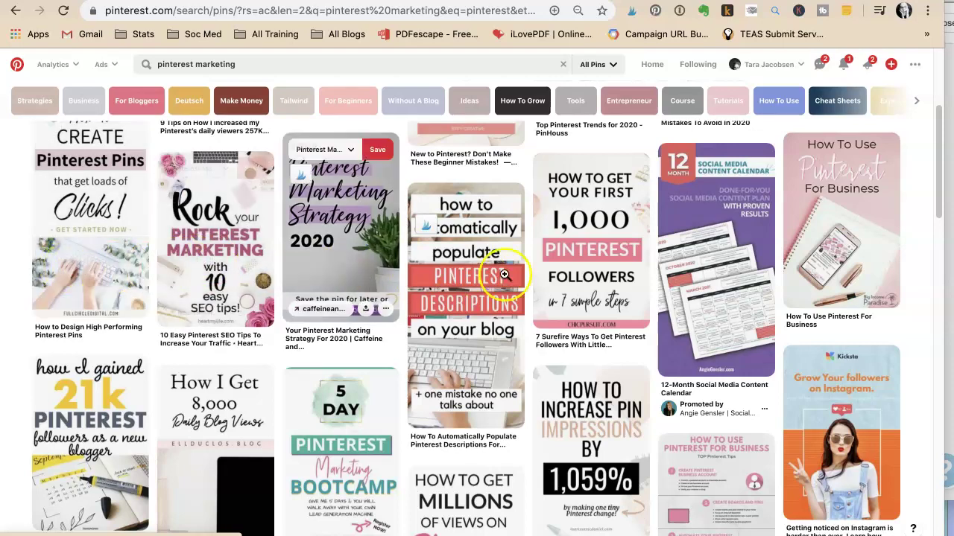
pyautogui.scroll(-4, 596, 300)
pyautogui.click(137, 172)
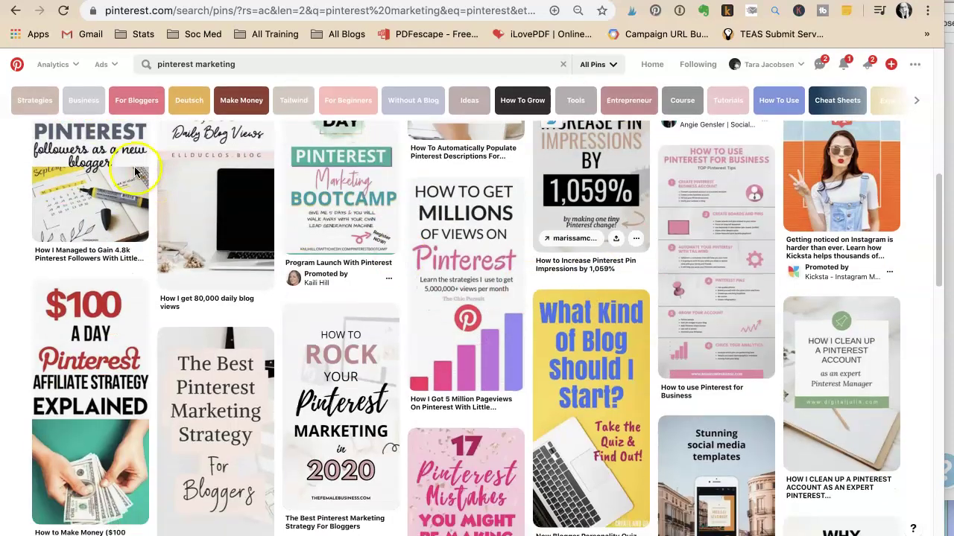
pyautogui.scroll(-2, 292, 218)
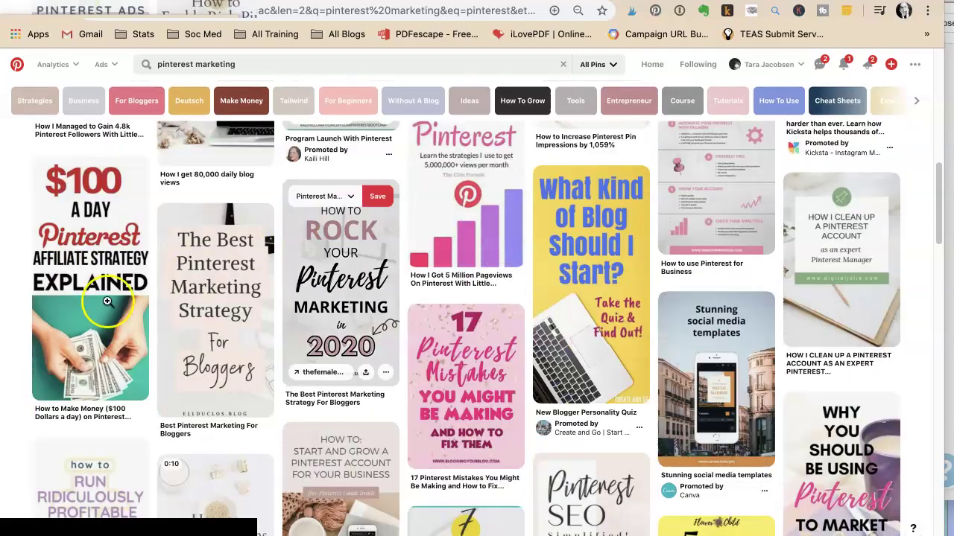
pyautogui.scroll(-2, 392, 313)
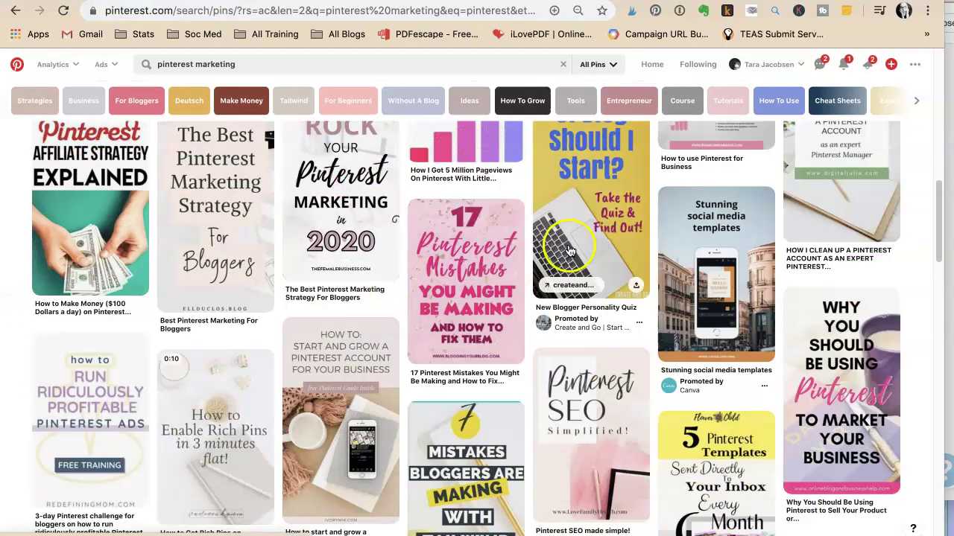
pyautogui.scroll(-3, 346, 395)
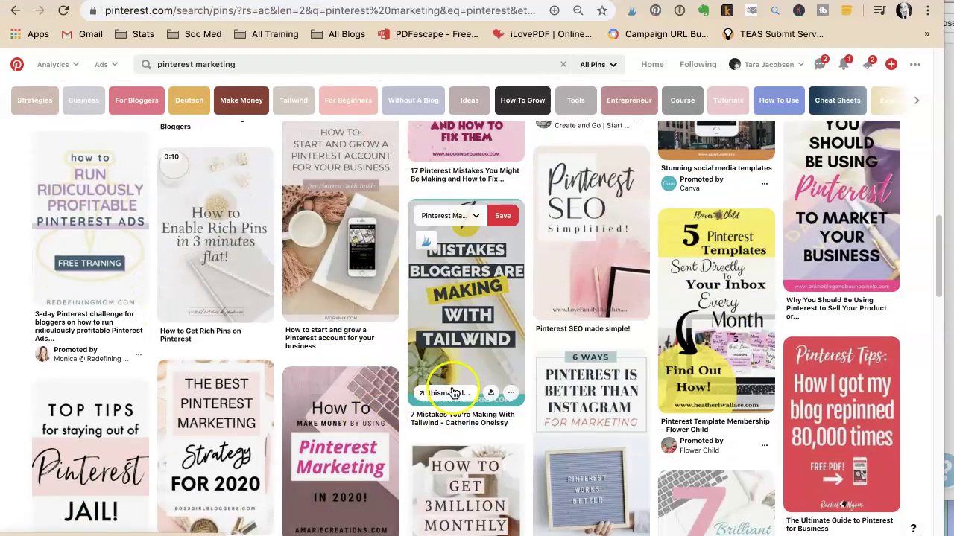
pyautogui.click(421, 377)
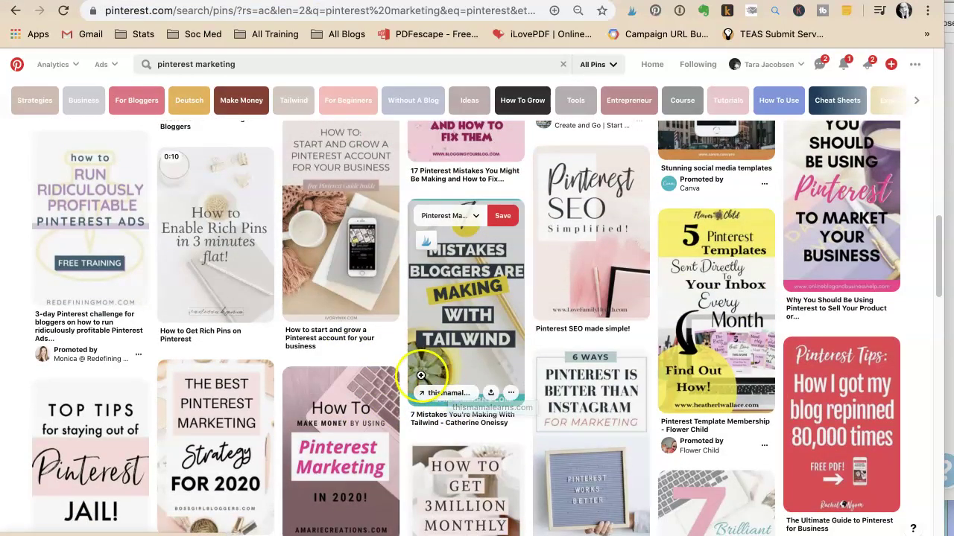
pyautogui.scroll(-2, 421, 377)
pyautogui.scroll(5, 338, 347)
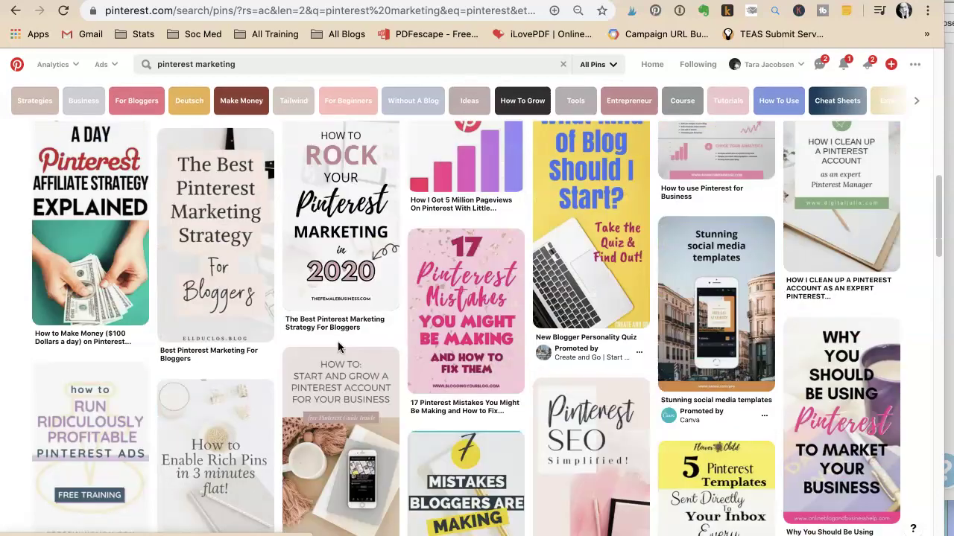
pyautogui.scroll(5, 338, 347)
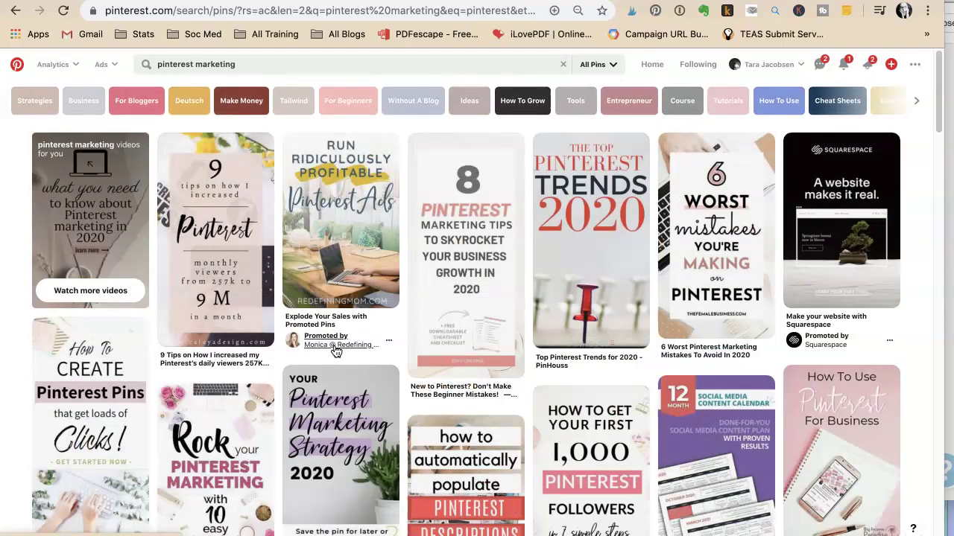
# Step: Switch to Canva, open the templates folder named after the account owner, and remove the Thrift Store Crafts - Painted Box design from it
pyautogui.click(425, 292)
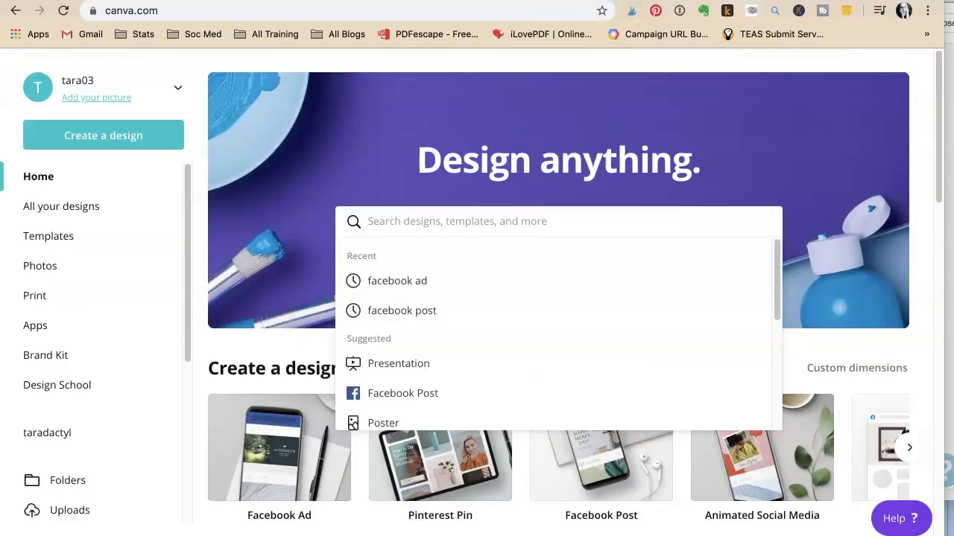
pyautogui.click(436, 55)
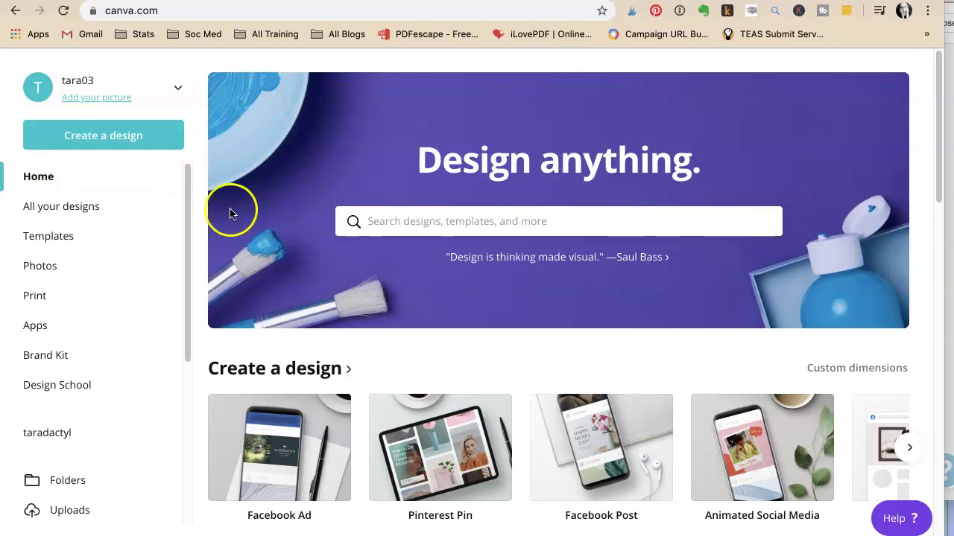
pyautogui.moveTo(186, 195); pyautogui.dragTo(166, 436)
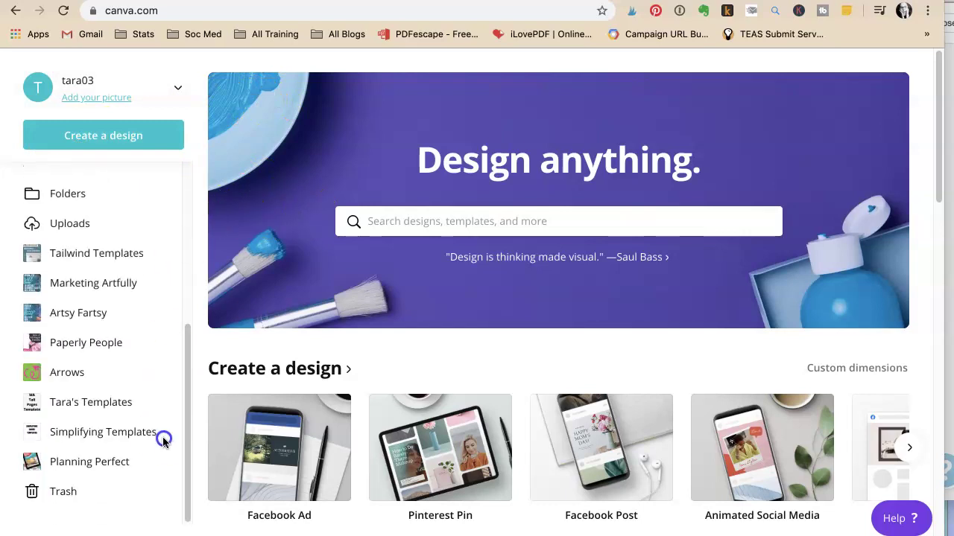
pyautogui.click(55, 407)
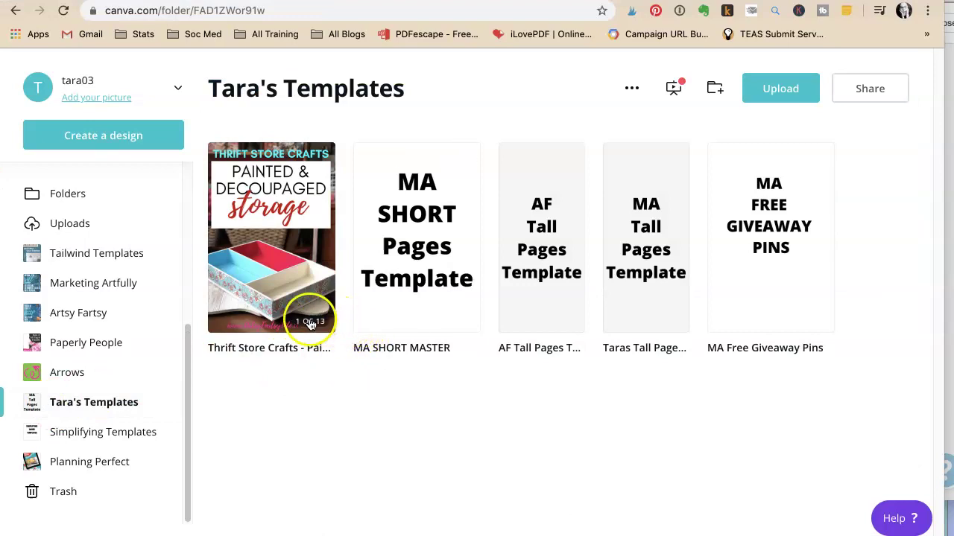
pyautogui.click(316, 160)
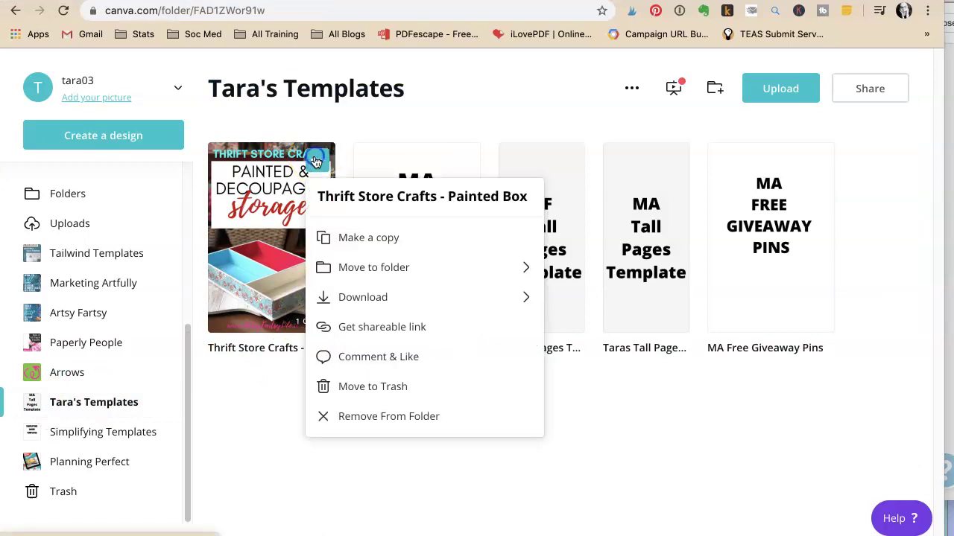
pyautogui.click(351, 416)
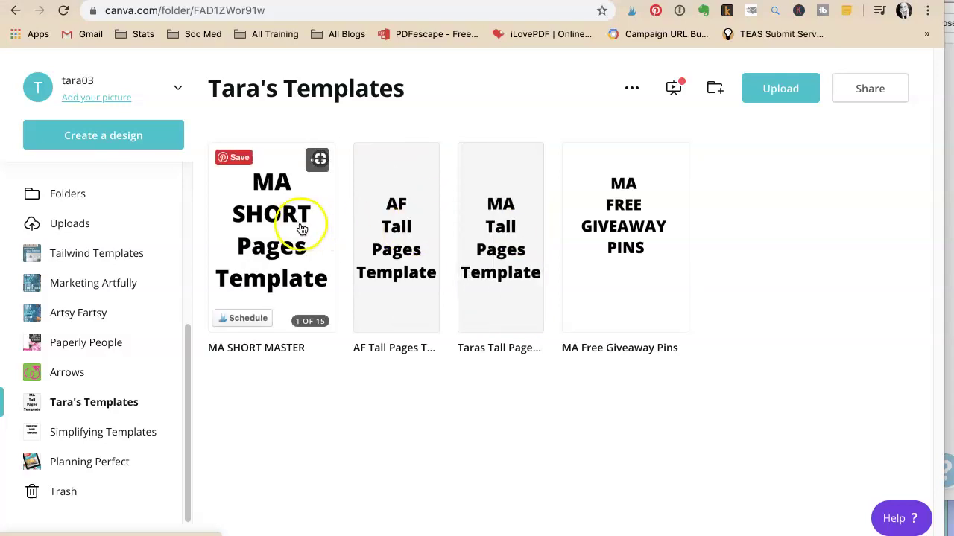
# Step: Open the MA SHORT MASTER design, look over its first pages, and return to the home page
pyautogui.click(235, 264)
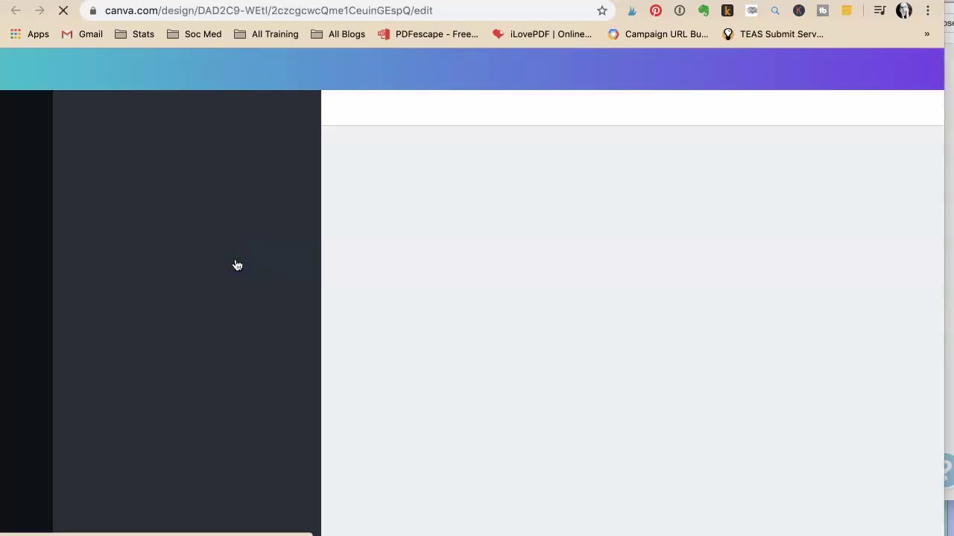
pyautogui.scroll(-5, 505, 339)
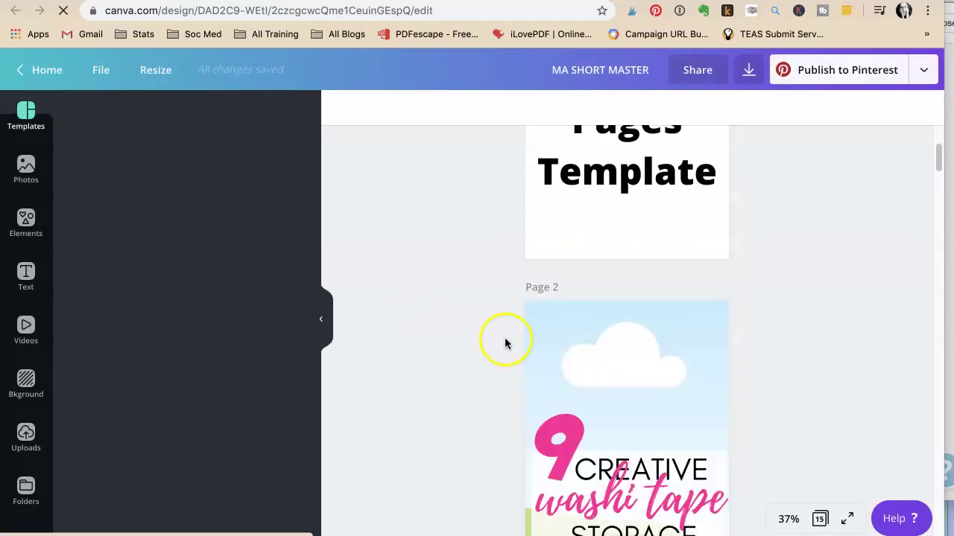
pyautogui.scroll(3, 504, 341)
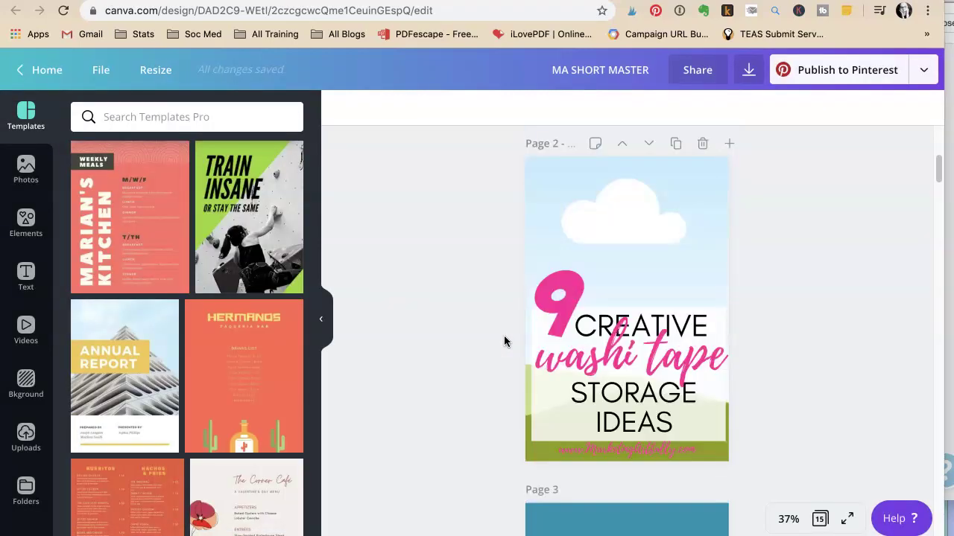
pyautogui.rightClick(439, 226)
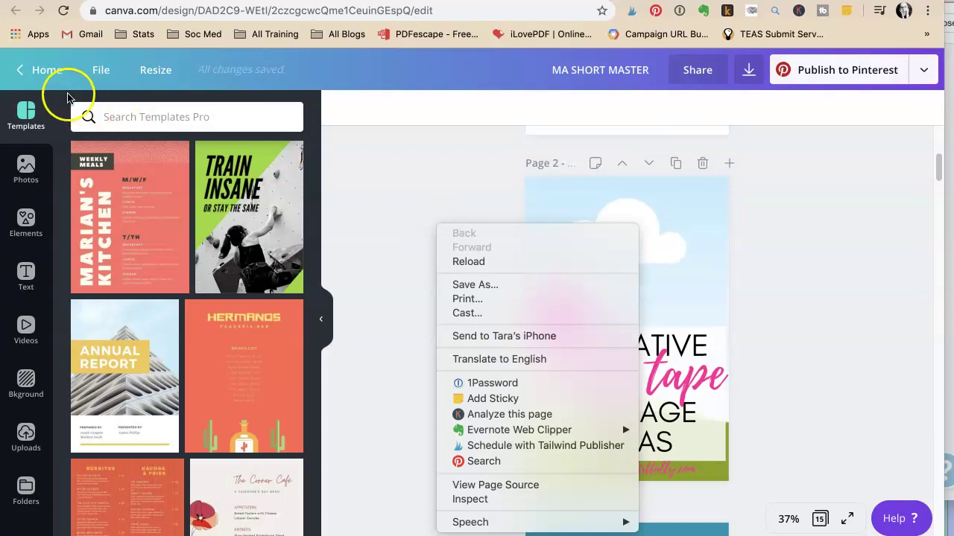
pyautogui.click(37, 76)
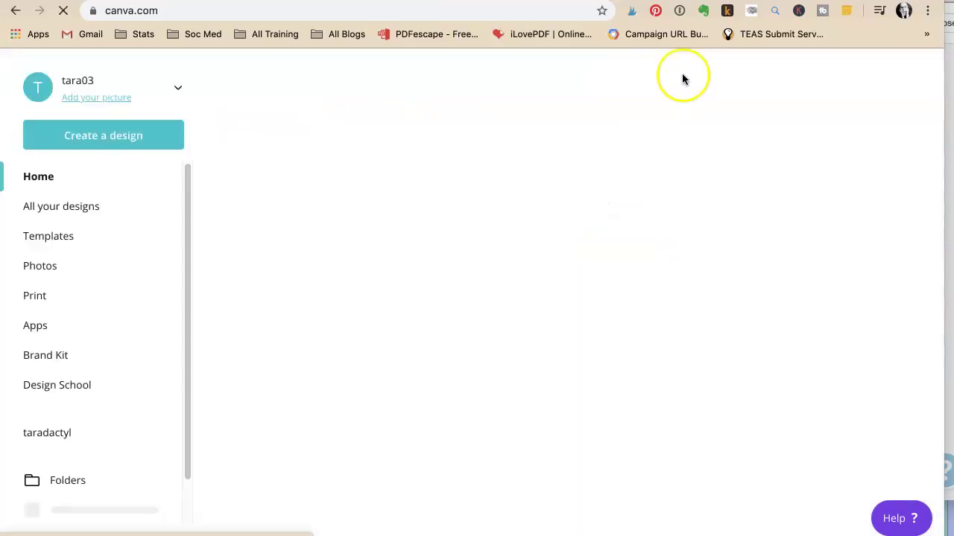
# Step: In the account owner's templates folder, make a copy of the MA tall pages template and remove that copy from the folder
pyautogui.scroll(-5, 108, 246)
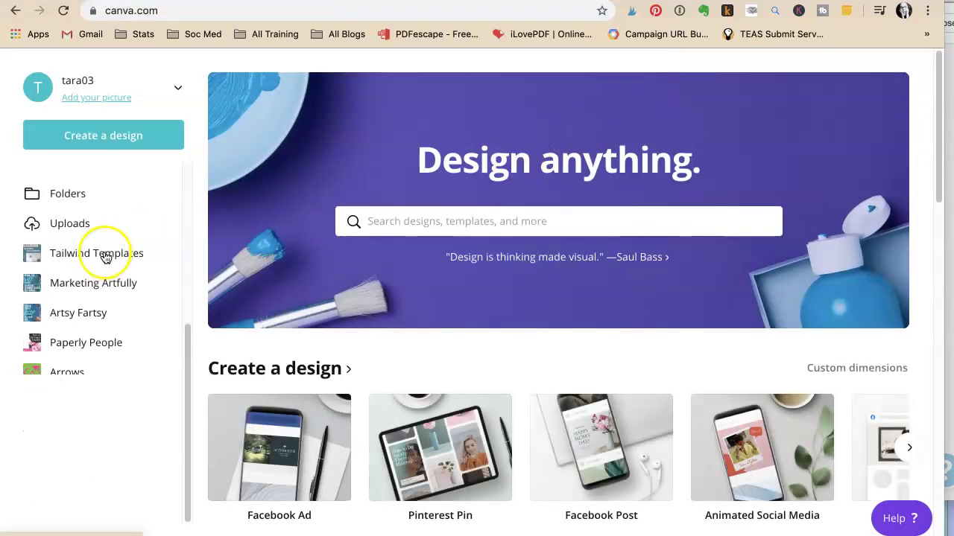
pyautogui.click(106, 406)
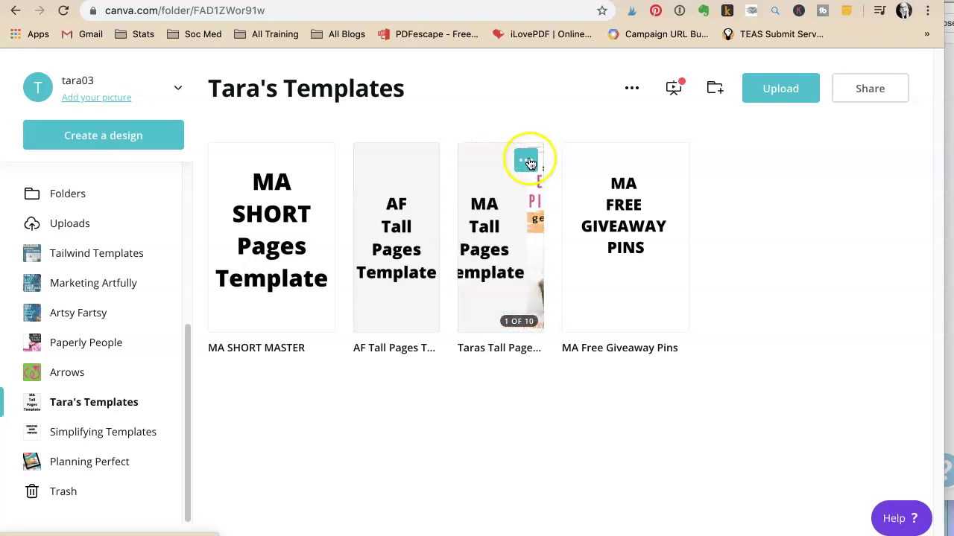
pyautogui.click(526, 160)
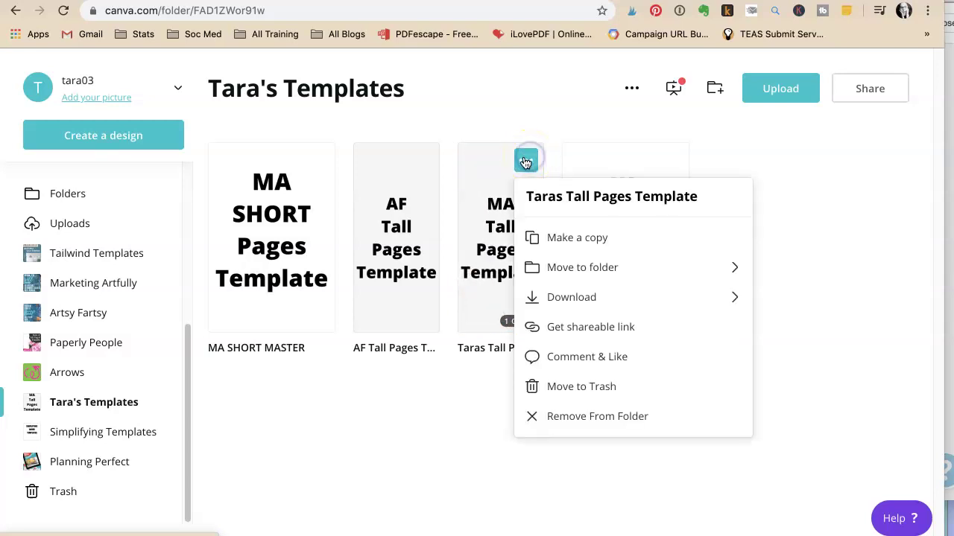
pyautogui.click(577, 238)
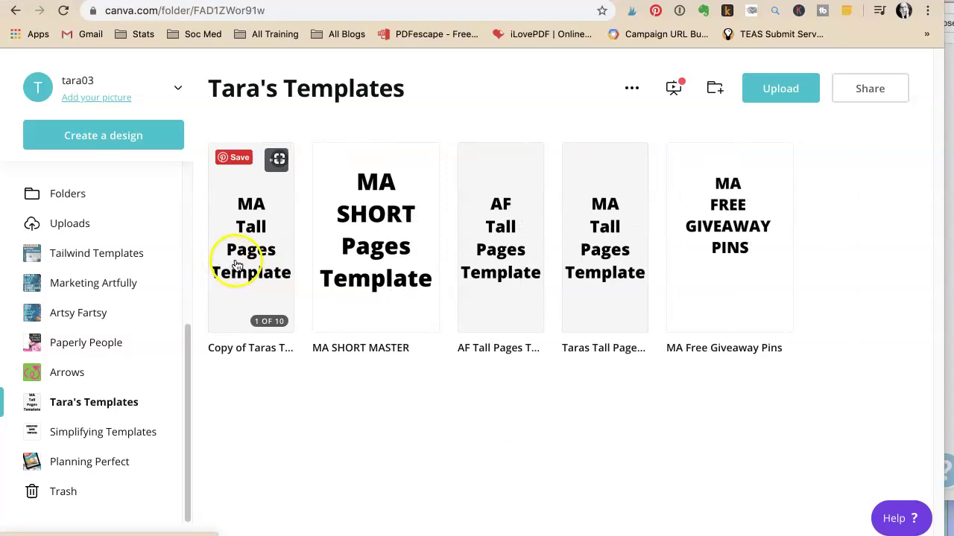
pyautogui.click(277, 161)
pyautogui.click(299, 434)
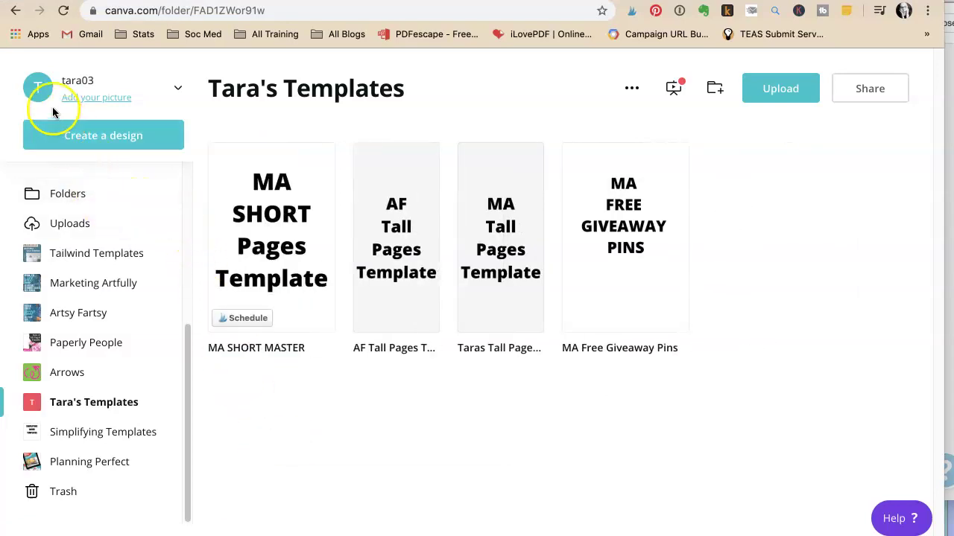
# Step: Return to the home page and reload it to refresh the list of recent designs
pyautogui.scroll(4, 95, 237)
pyautogui.scroll(1, 60, 194)
pyautogui.click(47, 176)
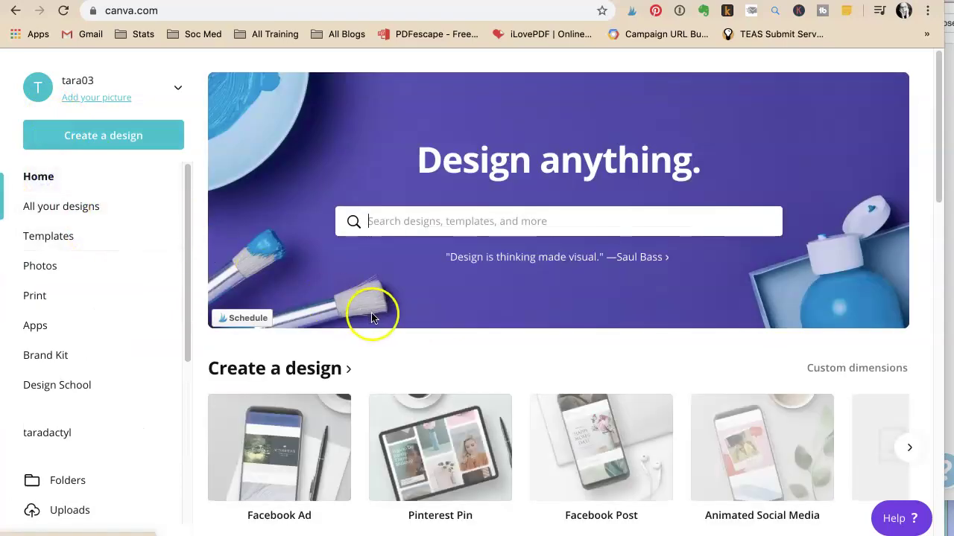
pyautogui.scroll(-5, 366, 316)
pyautogui.scroll(-5, 366, 316)
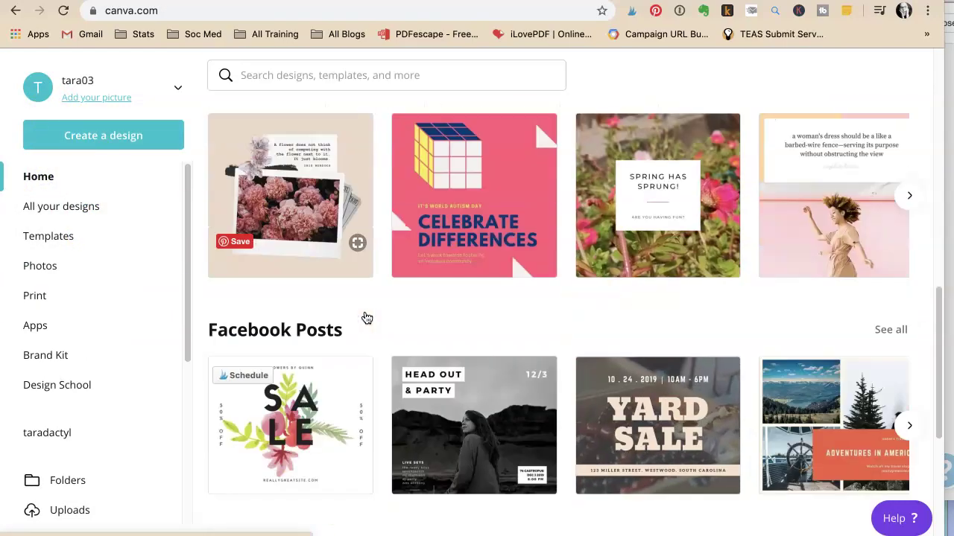
pyautogui.scroll(5, 366, 317)
pyautogui.scroll(5, 365, 317)
pyautogui.click(63, 10)
pyautogui.scroll(-3, 336, 255)
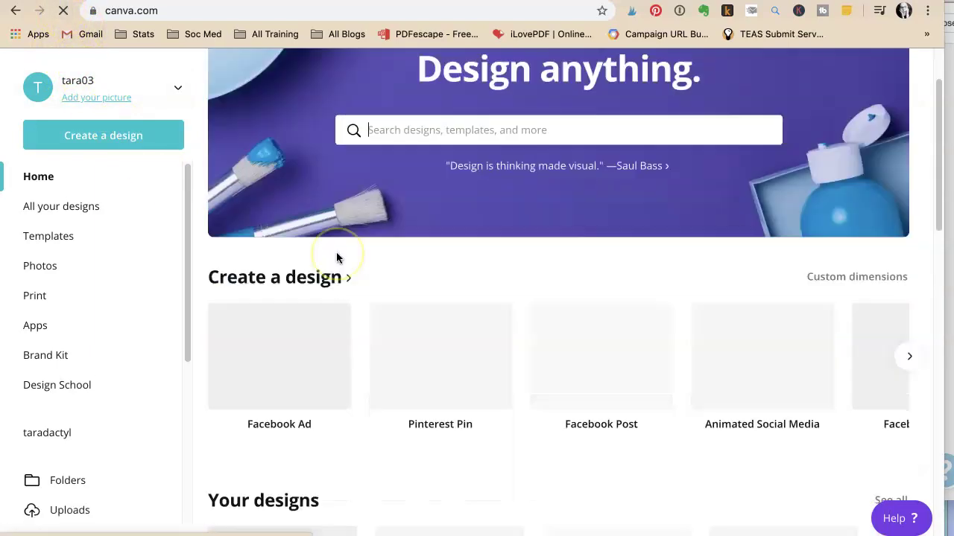
pyautogui.scroll(-2, 336, 258)
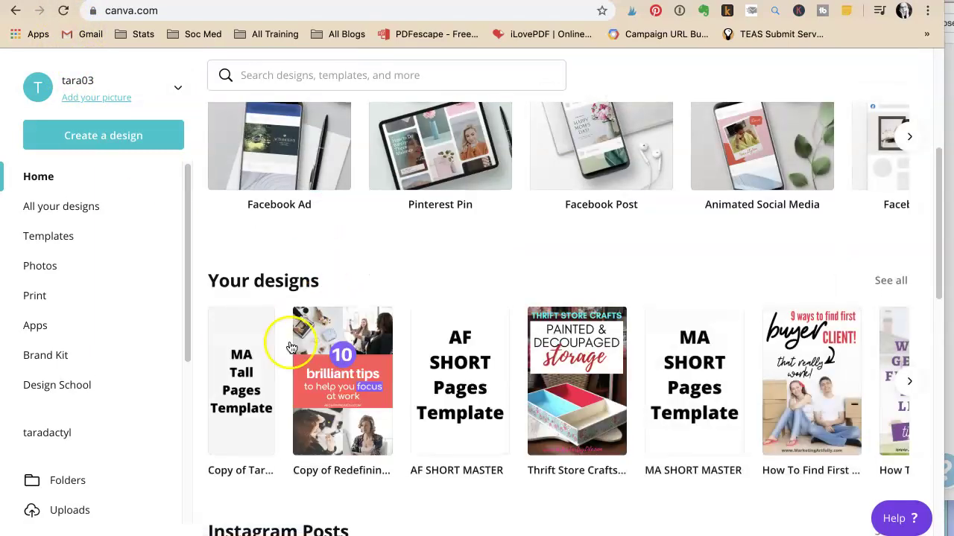
# Step: Open the copied MA tall pages template from the recent designs and rename it as Pinterest Fresh Pins Post
pyautogui.click(240, 379)
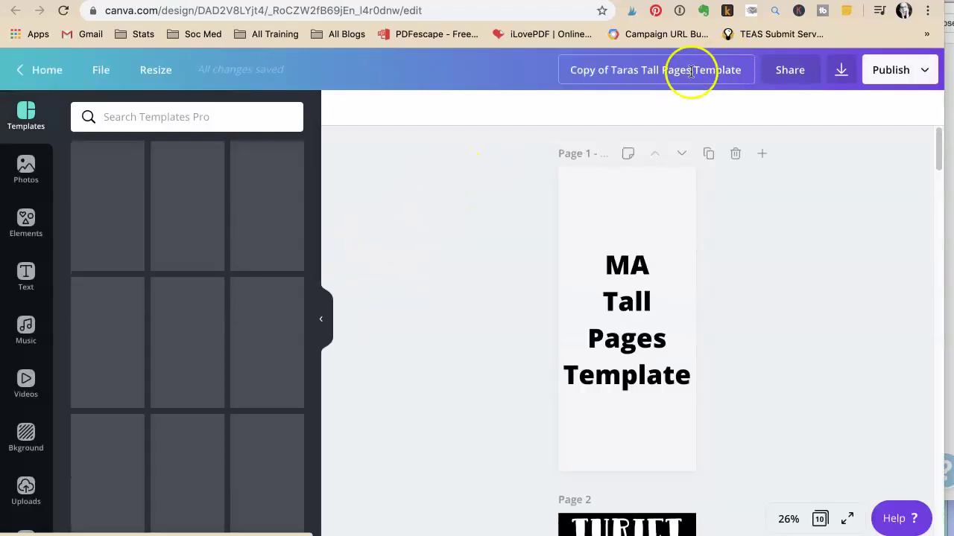
pyautogui.click(681, 71)
pyautogui.write('Pinterest Fresh Pins Post')
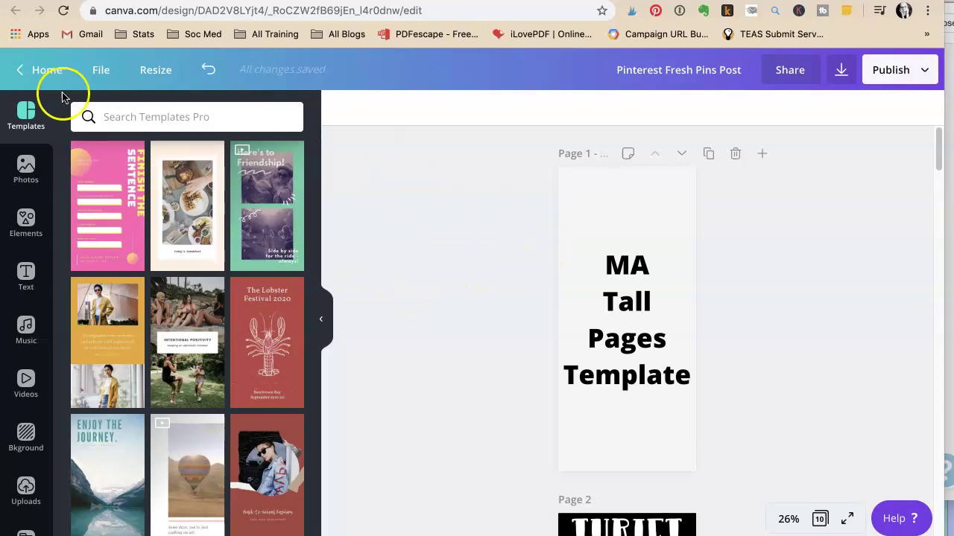
# Step: Leave the editor and show the full list of all designs from the home page
pyautogui.click(39, 72)
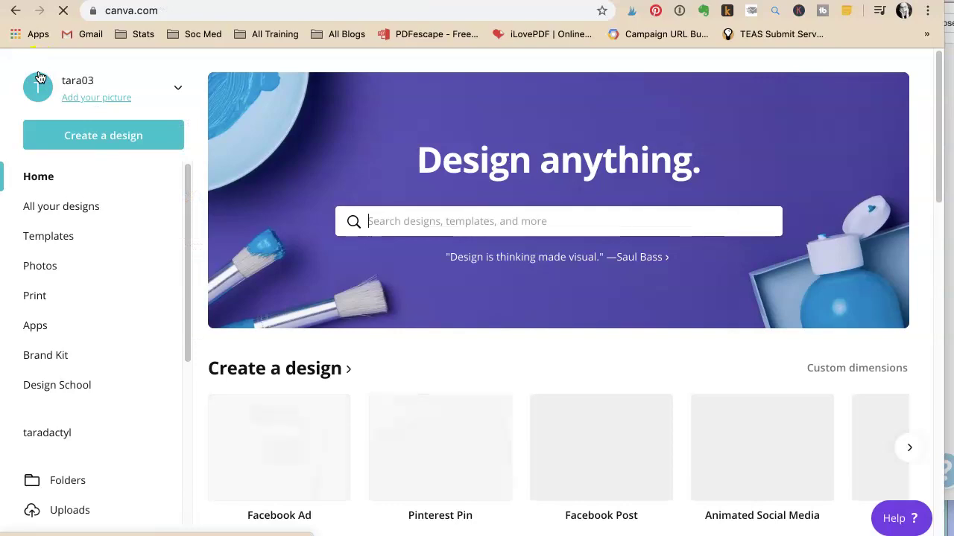
pyautogui.scroll(-5, 425, 240)
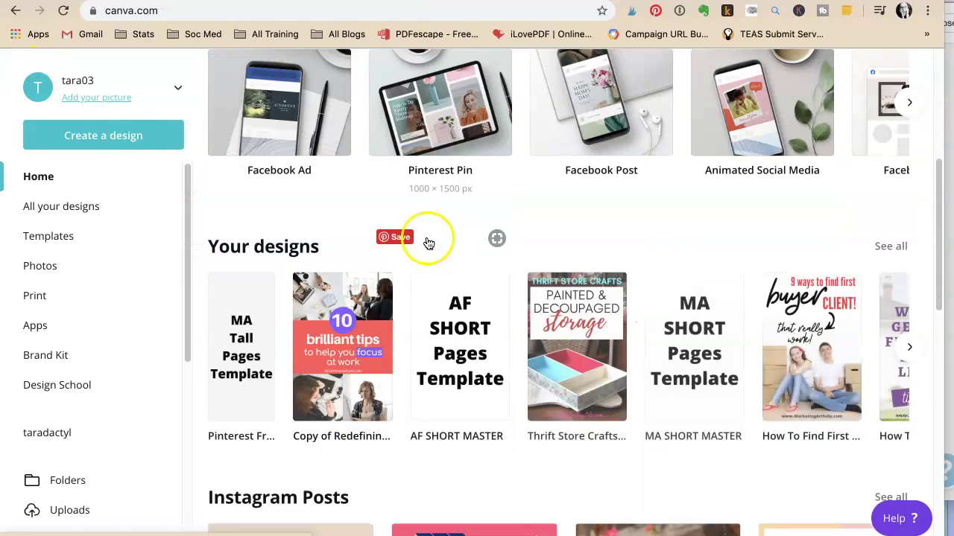
pyautogui.click(890, 247)
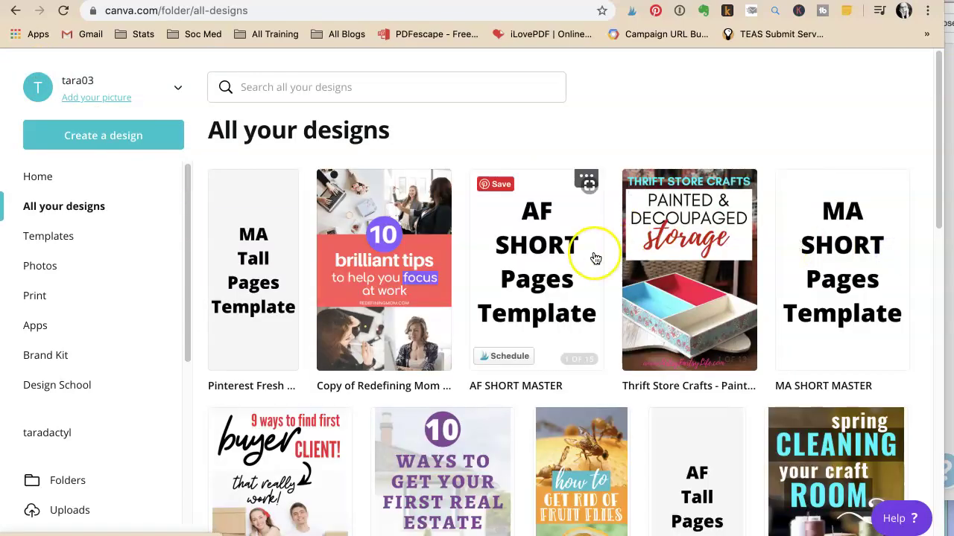
# Step: Find the Best Real Estate Posts design among all designs and open it for editing
pyautogui.scroll(-7, 594, 257)
pyautogui.scroll(-5, 714, 262)
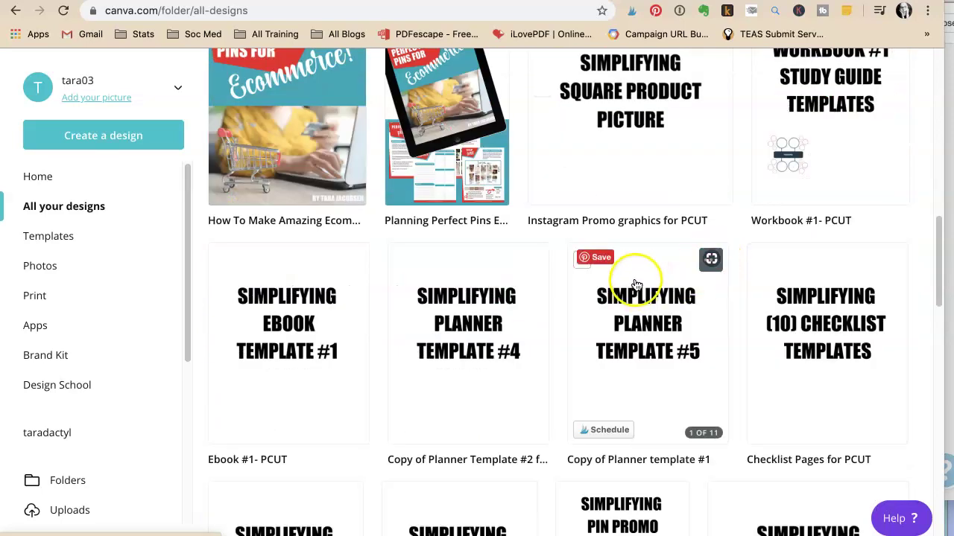
pyautogui.scroll(5, 633, 287)
pyautogui.click(642, 246)
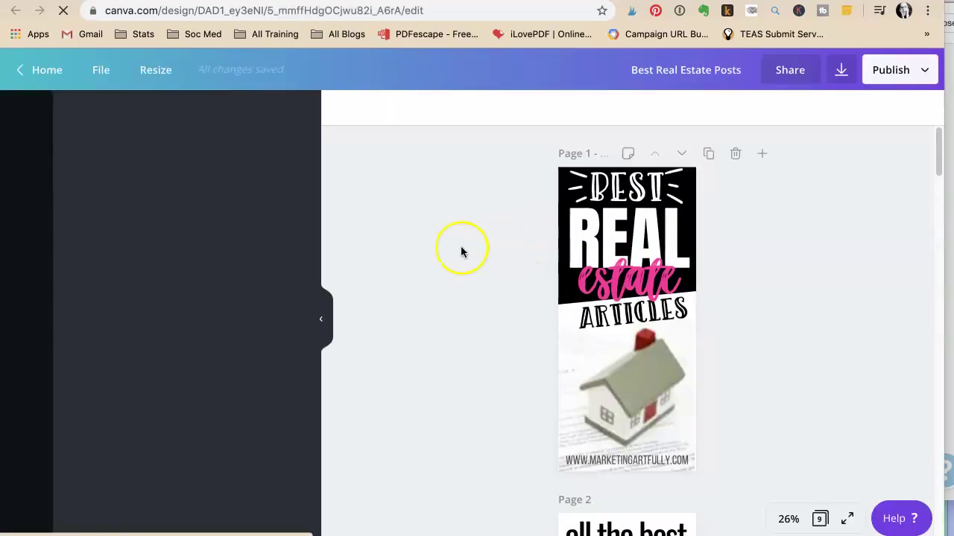
# Step: Add a blank page directly after page 2, the "all the best REAL ESTATE MARKETING posts" pin
pyautogui.scroll(-4, 472, 249)
pyautogui.scroll(-5, 473, 251)
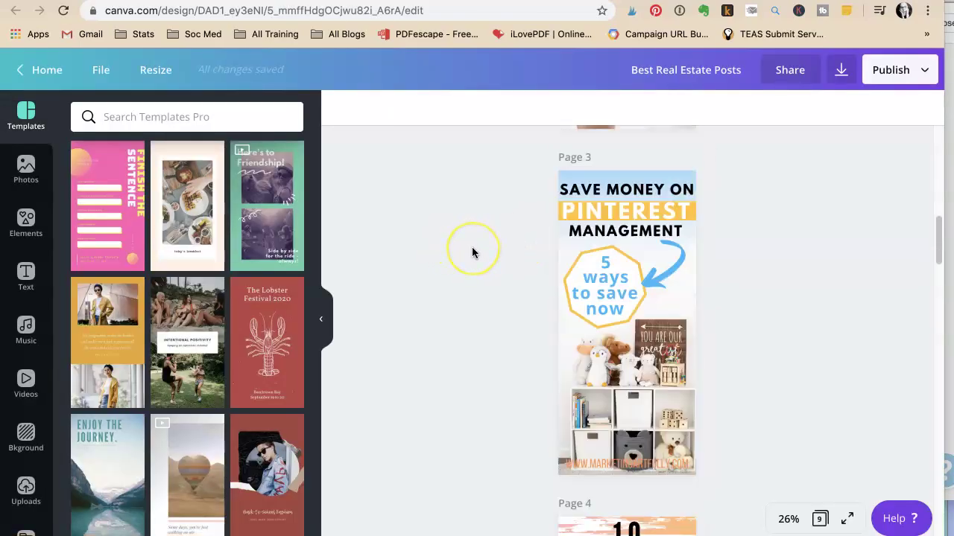
pyautogui.scroll(4, 472, 251)
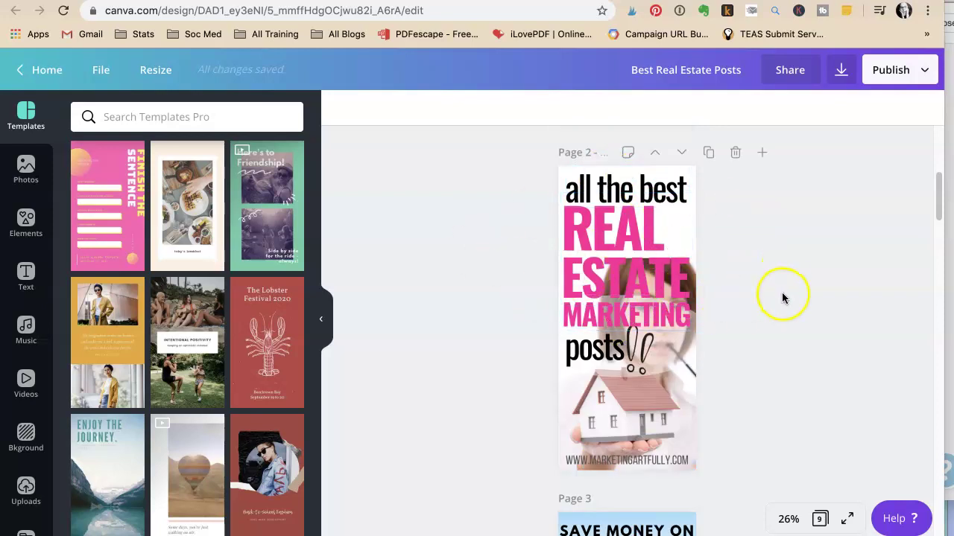
pyautogui.click(758, 153)
pyautogui.scroll(2, 763, 264)
pyautogui.scroll(3, 763, 265)
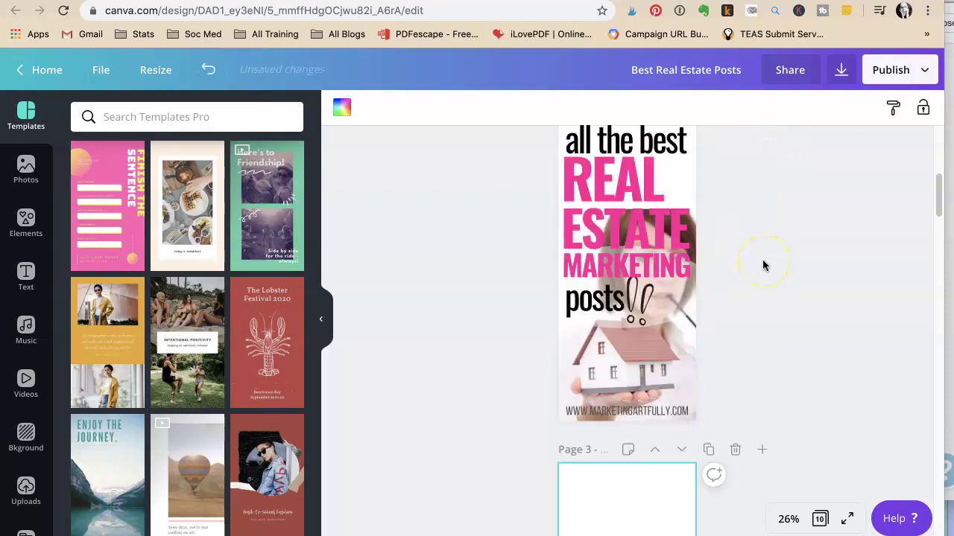
# Step: Copy all the elements of page 2 and paste them onto the blank page 3
pyautogui.moveTo(739, 240); pyautogui.dragTo(535, 505)
pyautogui.hotkey('ctrl', 'c')
pyautogui.scroll(-6, 535, 412)
pyautogui.click(613, 325)
pyautogui.hotkey('ctrl', 'v')
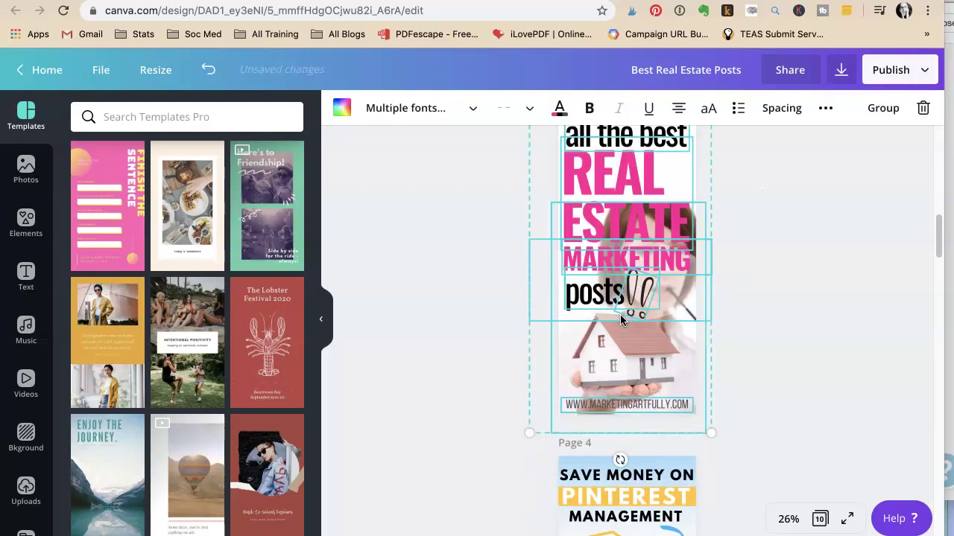
pyautogui.click(769, 318)
pyautogui.scroll(1, 775, 305)
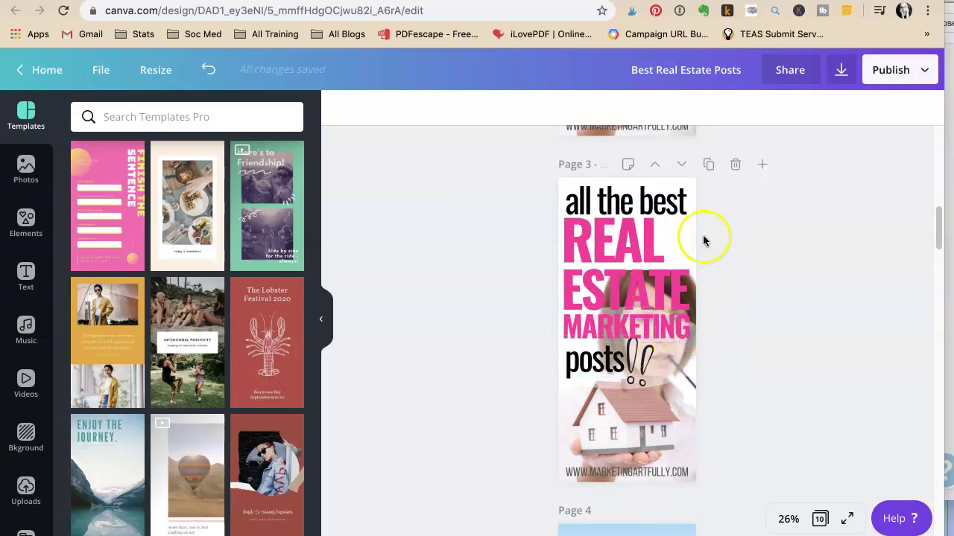
# Step: Recolor the "REAL ESTATE" and "MARKETING" text on page 3 to the turquoise from the Bright Colors palette
pyautogui.click(619, 243)
pyautogui.keyDown('shift'); pyautogui.click(610, 322); pyautogui.keyUp('shift')
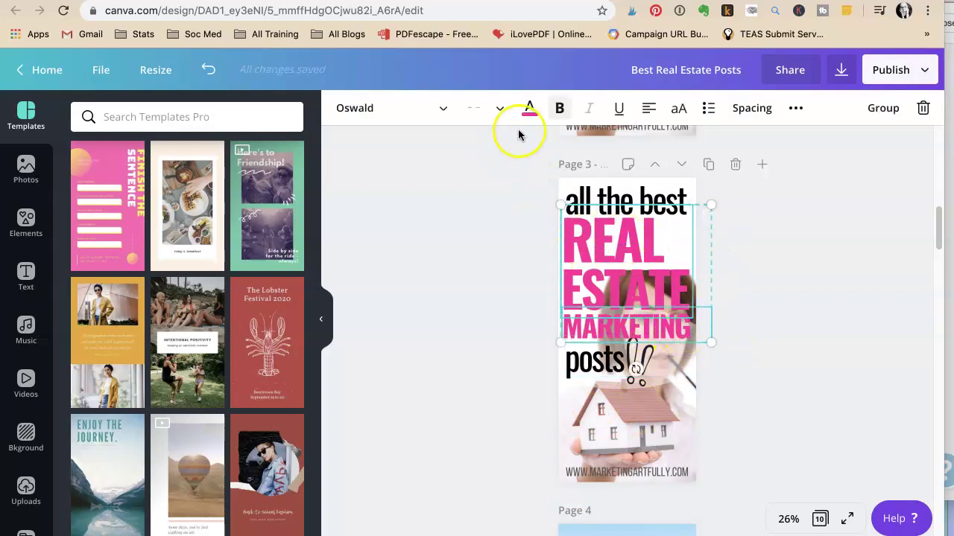
pyautogui.click(530, 108)
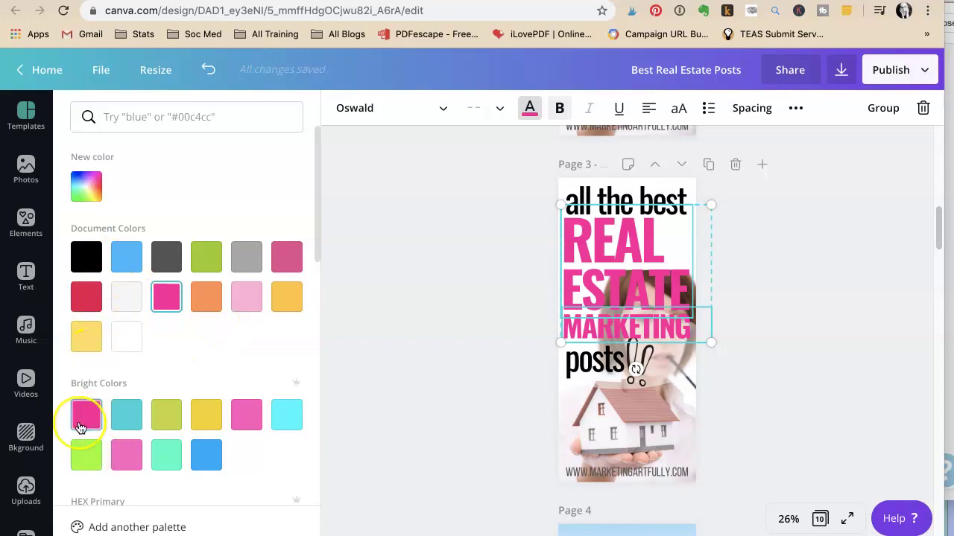
pyautogui.click(124, 423)
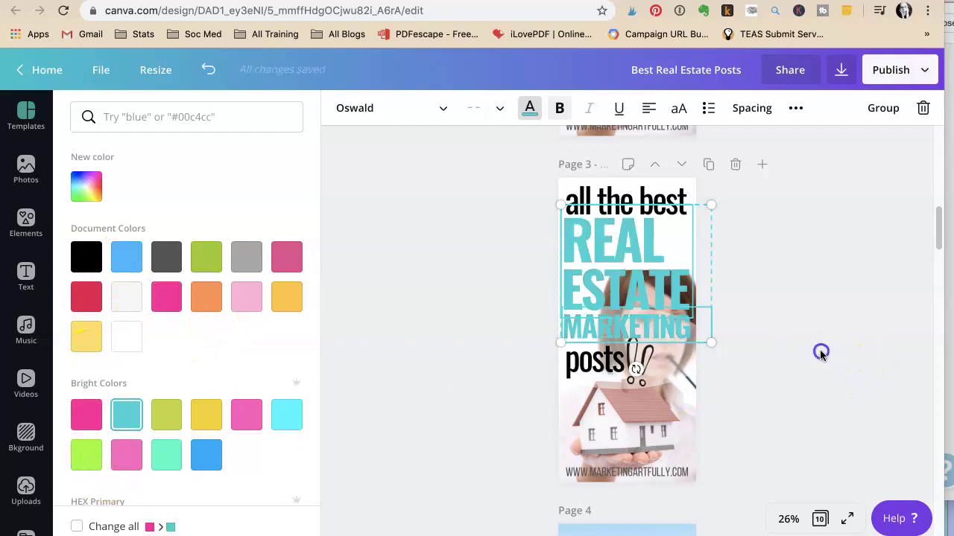
pyautogui.click(783, 350)
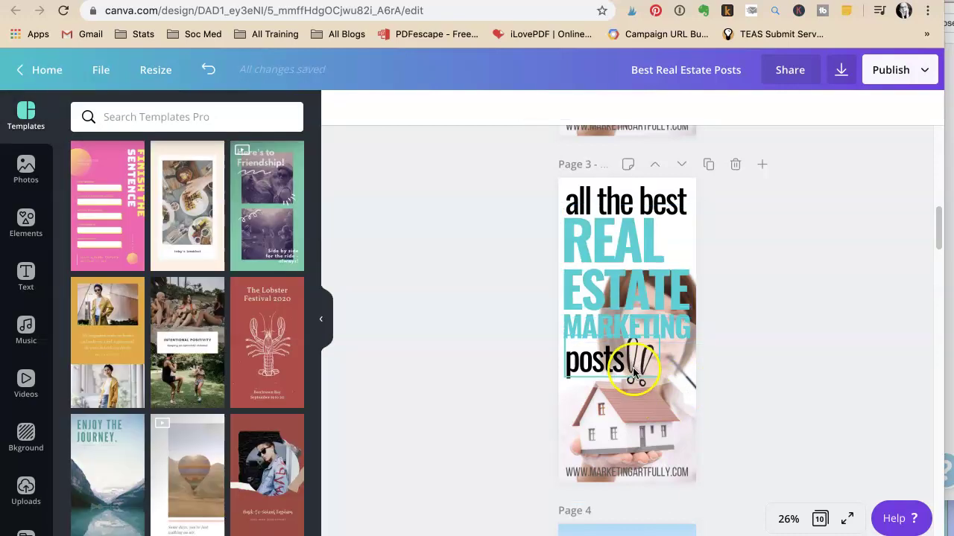
# Step: Replace the double exclamation mark on page 3 with the black starburst from the Arrows folder, placed below "MARKETING" beside "posts"
pyautogui.click(627, 378)
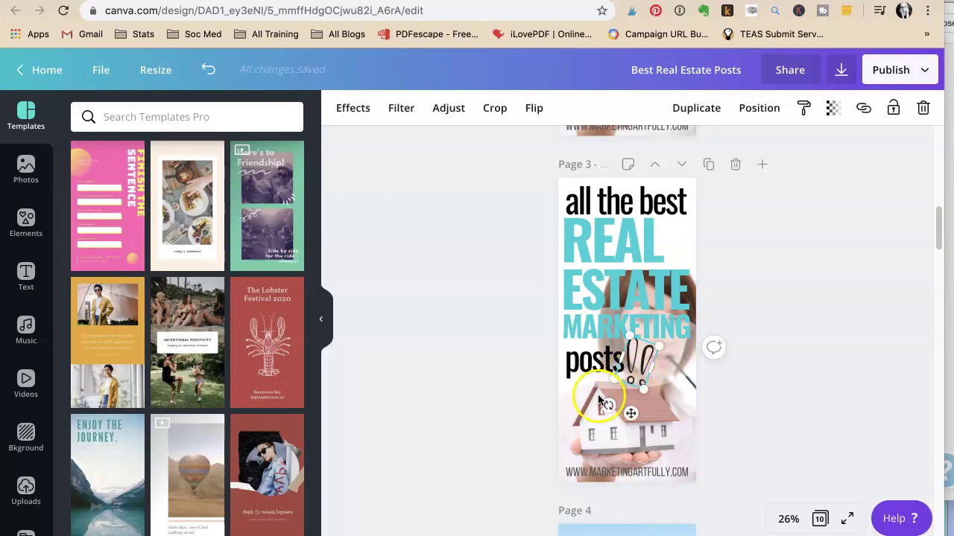
pyautogui.press('Delete')
pyautogui.click(27, 488)
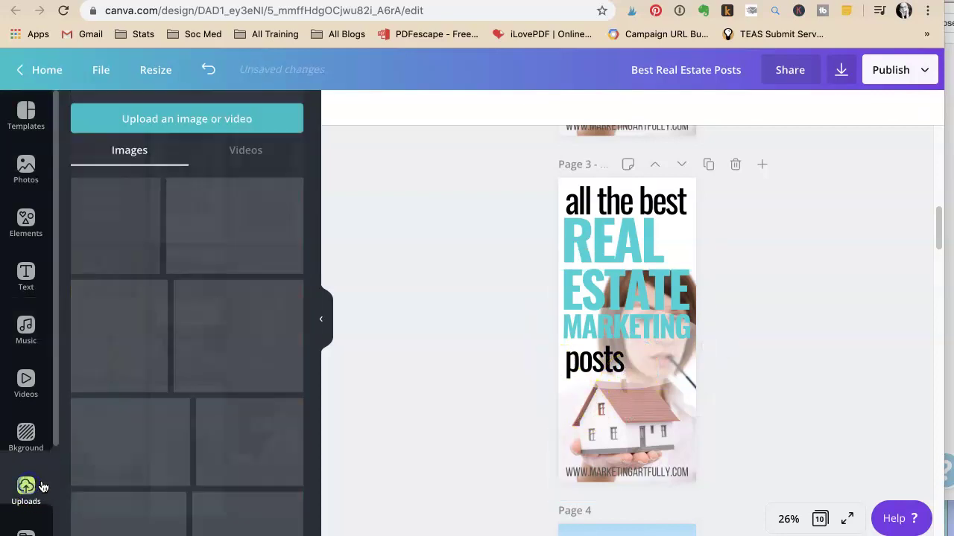
pyautogui.scroll(-10, 136, 394)
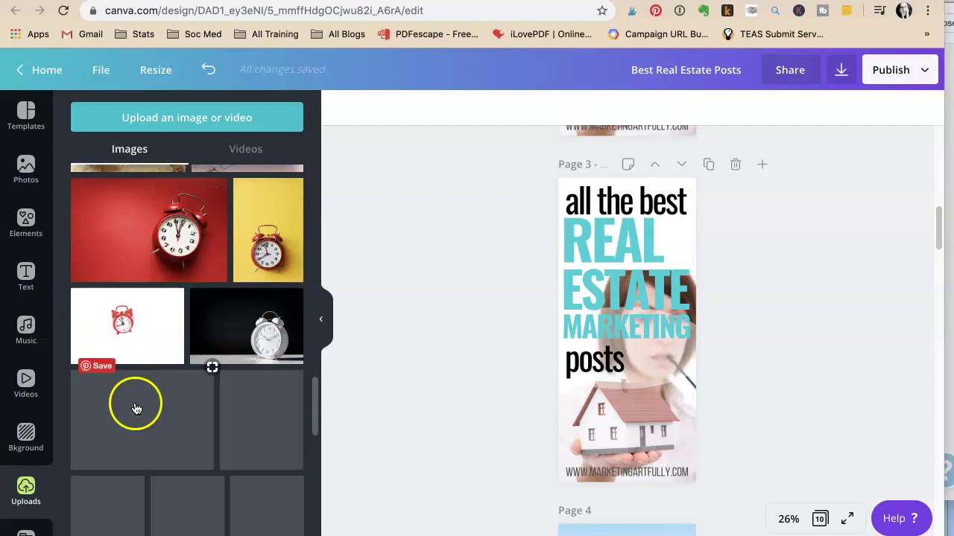
pyautogui.scroll(-2, 22, 458)
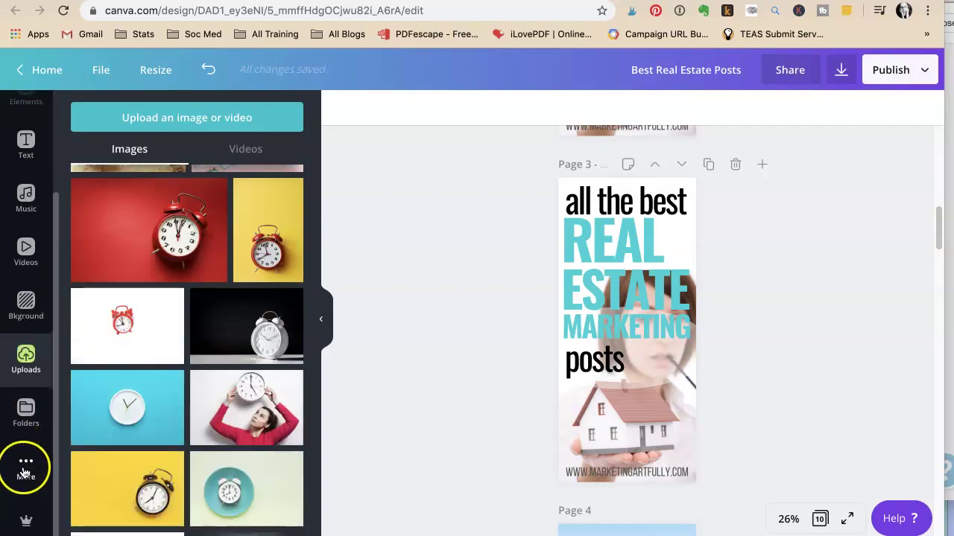
pyautogui.click(31, 426)
pyautogui.click(85, 454)
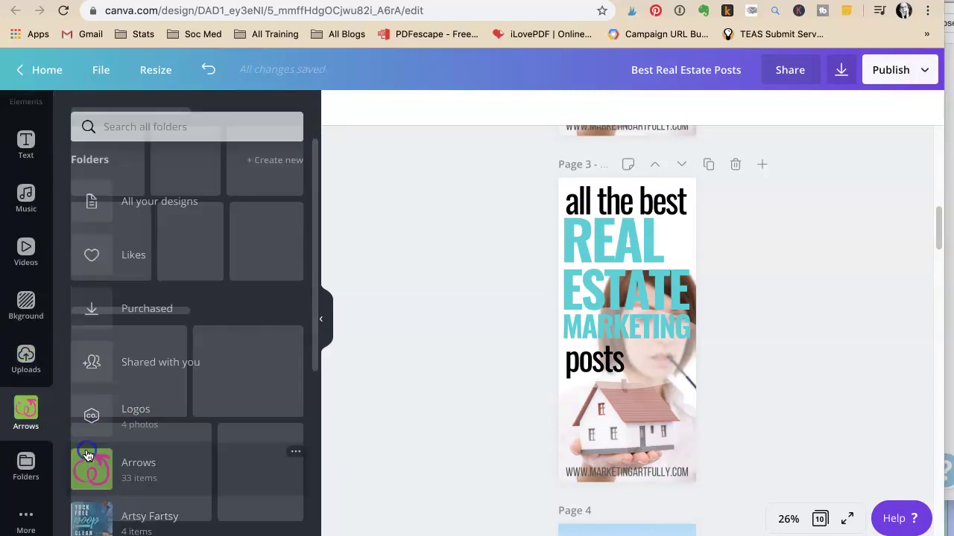
pyautogui.scroll(-4, 159, 366)
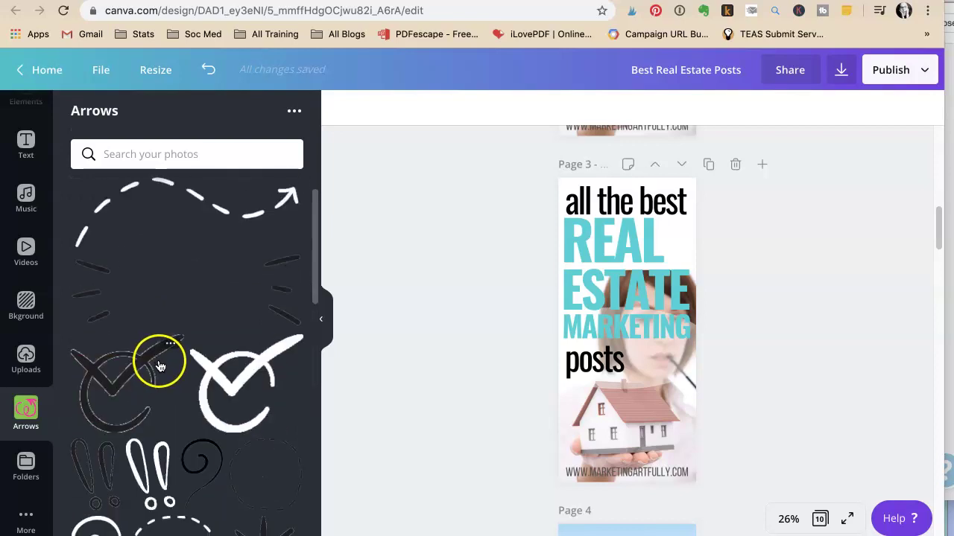
pyautogui.scroll(-6, 159, 366)
pyautogui.click(265, 251)
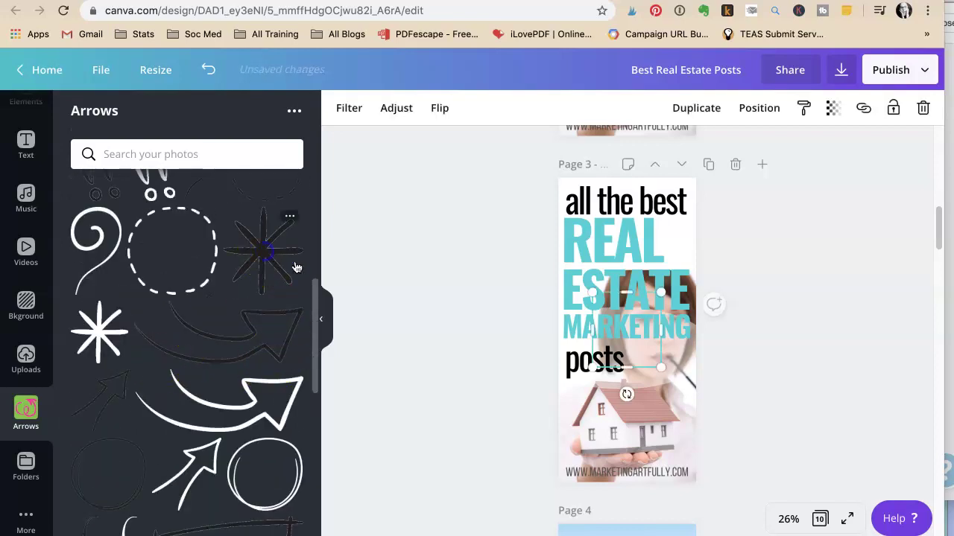
pyautogui.moveTo(643, 365); pyautogui.dragTo(646, 383)
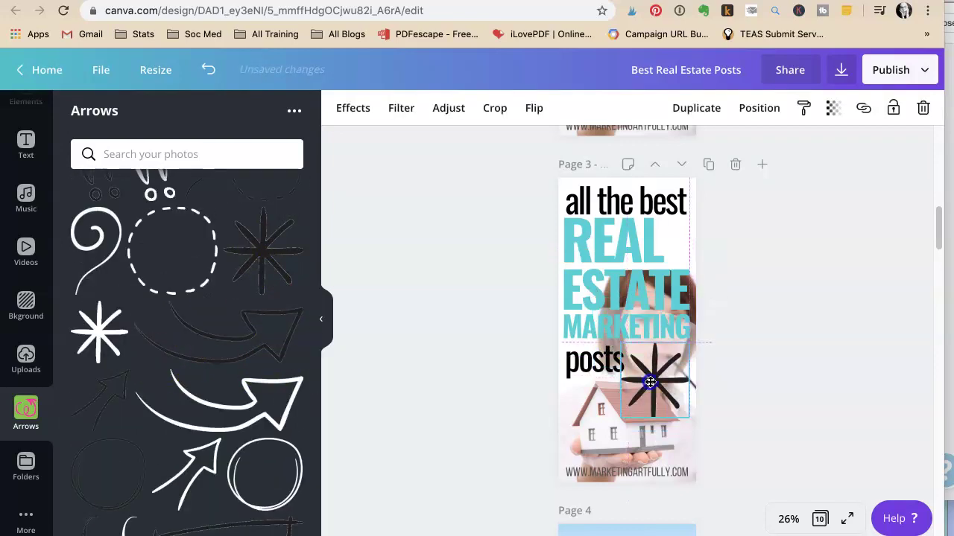
pyautogui.click(784, 384)
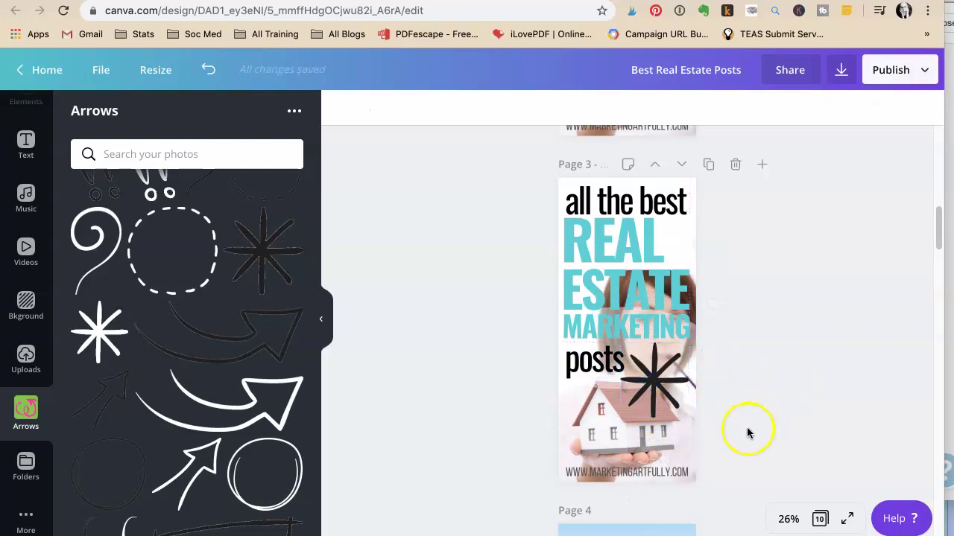
# Step: Shrink the black starburst on page 3 to roughly two thirds of its size
pyautogui.click(659, 382)
pyautogui.moveTo(685, 421); pyautogui.dragTo(662, 385)
pyautogui.click(811, 399)
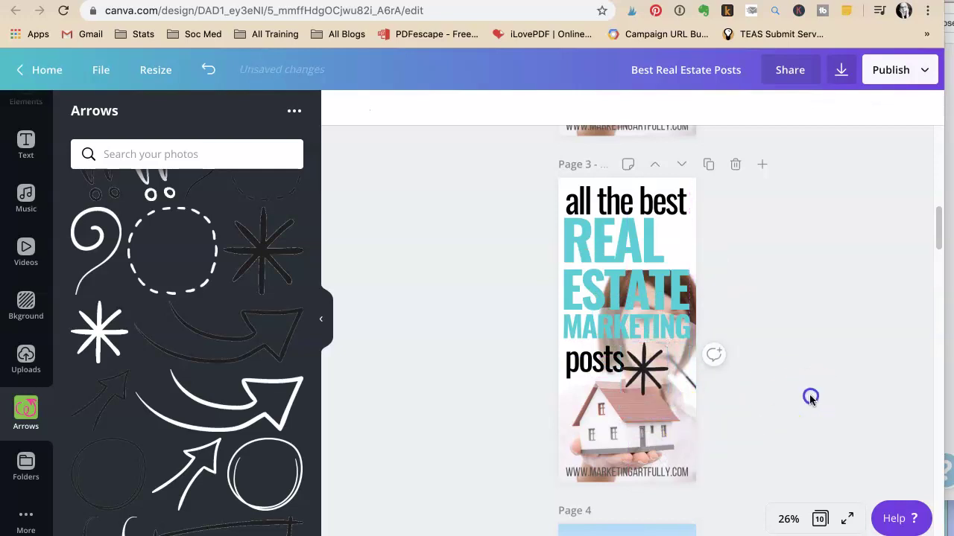
# Step: Change the word "posts" on page 3 to "articles"
pyautogui.doubleClick(595, 361)
pyautogui.write('articles')
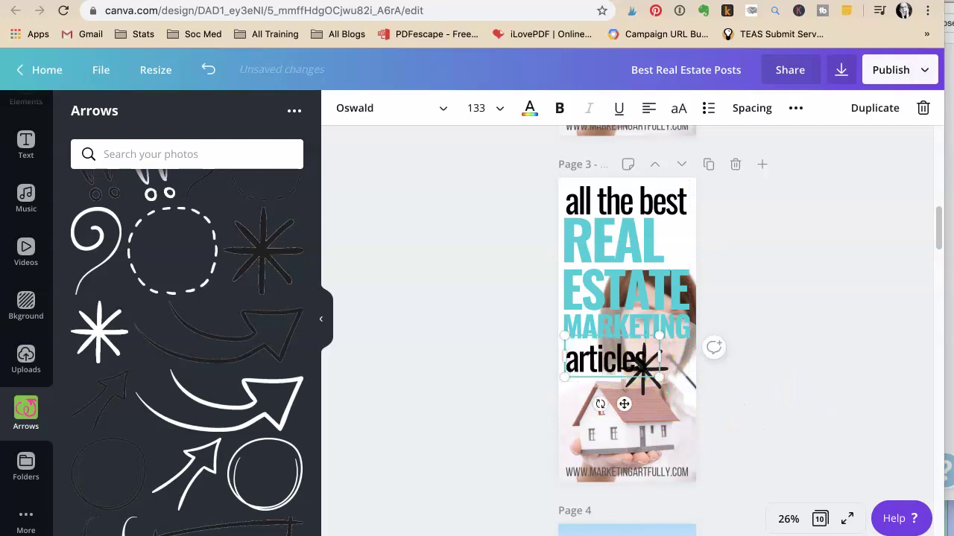
pyautogui.click(719, 236)
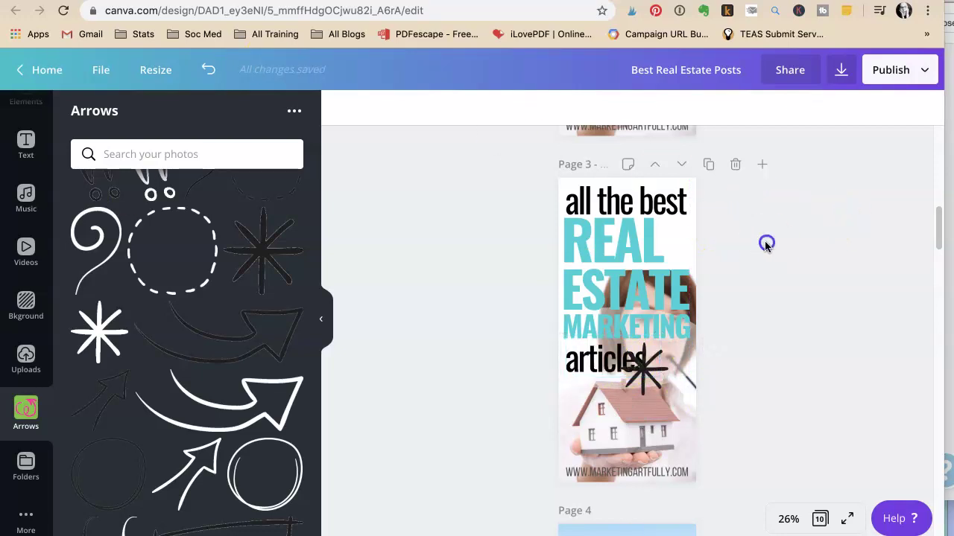
# Step: Move the starburst to just after the word "articles" and make it slightly smaller so it clears the text
pyautogui.moveTo(645, 378); pyautogui.dragTo(671, 365)
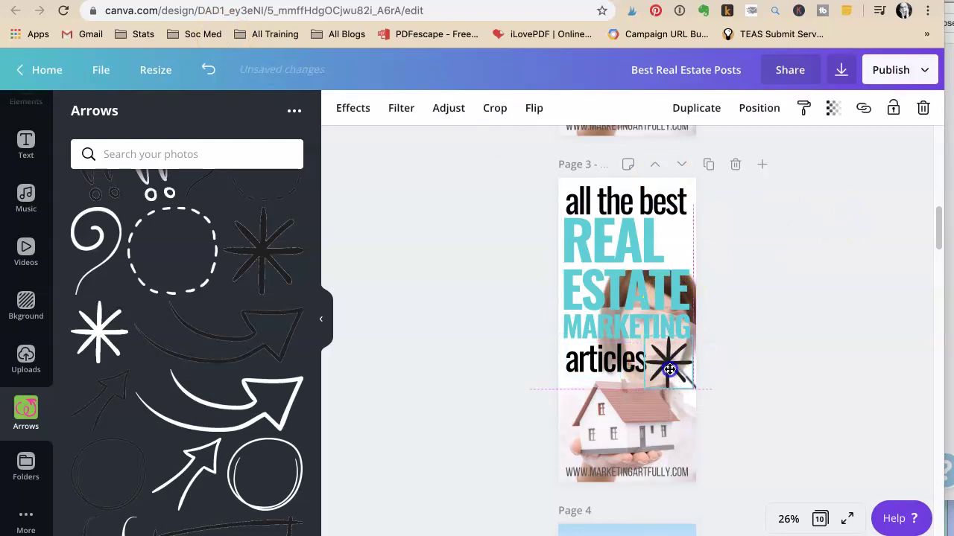
pyautogui.click(607, 370)
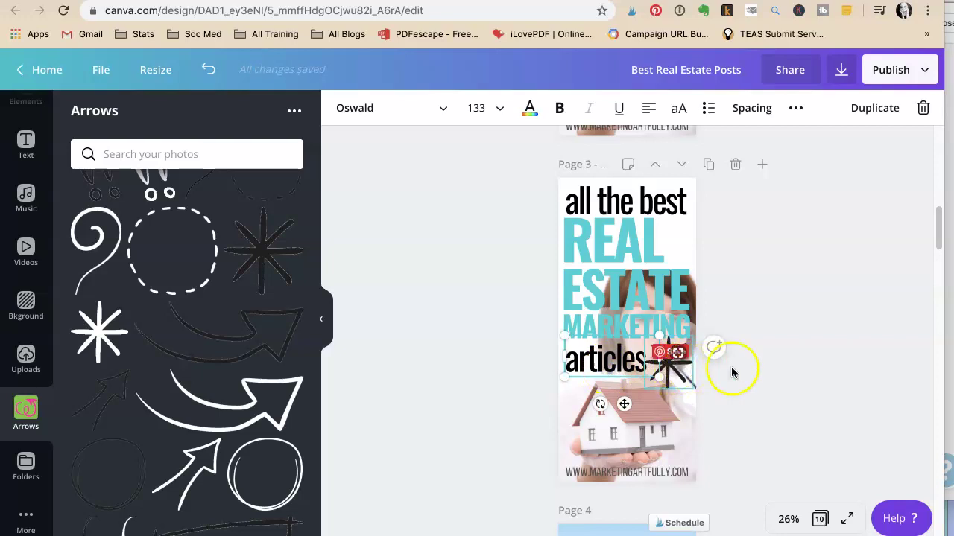
pyautogui.click(669, 362)
pyautogui.moveTo(643, 385); pyautogui.dragTo(646, 383)
# Step: Flip the background photo of the woman and house on page 3 horizontally
pyautogui.click(689, 298)
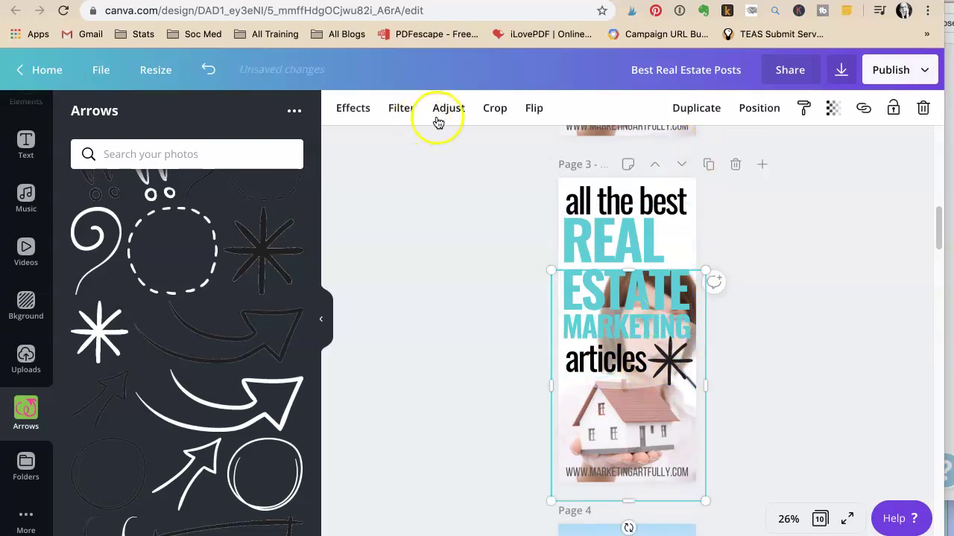
pyautogui.click(534, 108)
pyautogui.click(535, 146)
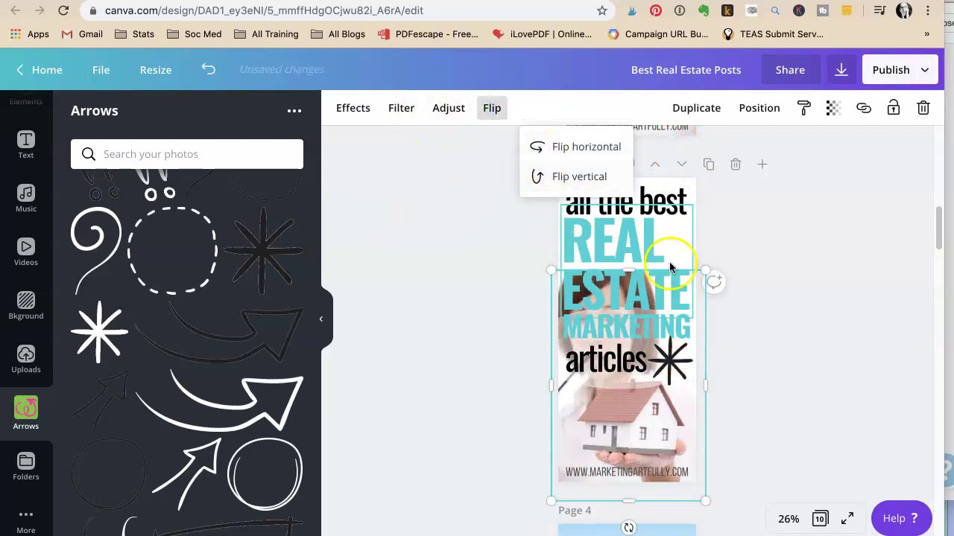
pyautogui.click(775, 283)
pyautogui.click(400, 179)
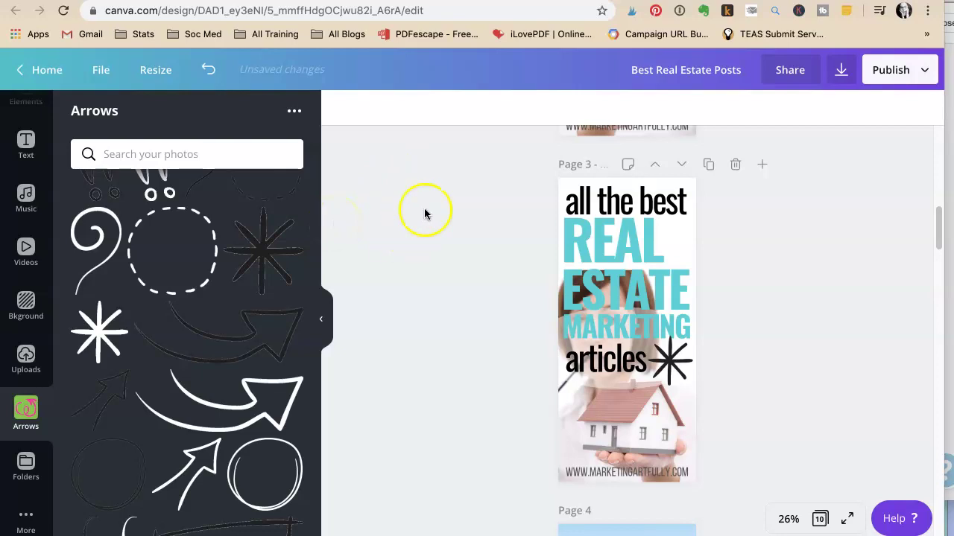
# Step: Compare page 3 with page 2, and move page 3's starburst below "articles" at the left of the house
pyautogui.scroll(5, 445, 190)
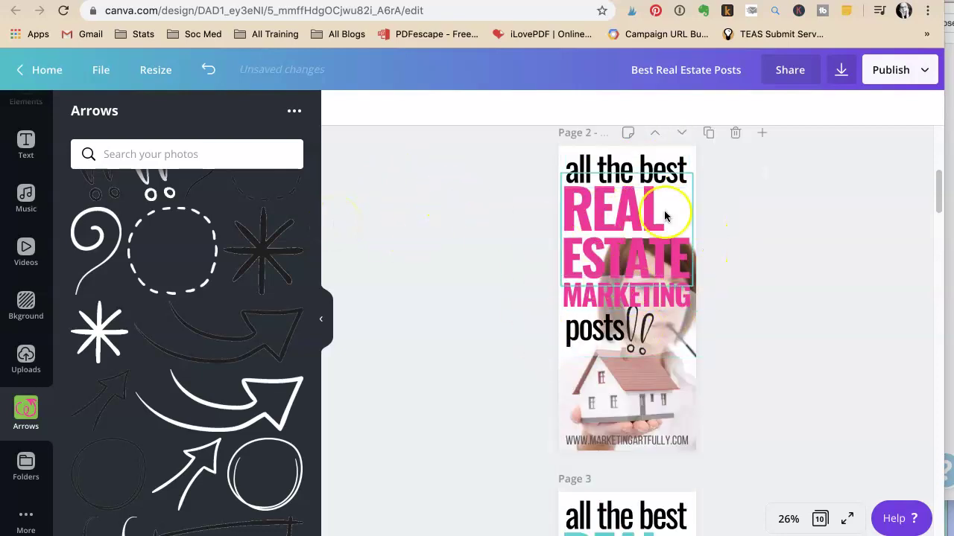
pyautogui.scroll(-7, 487, 261)
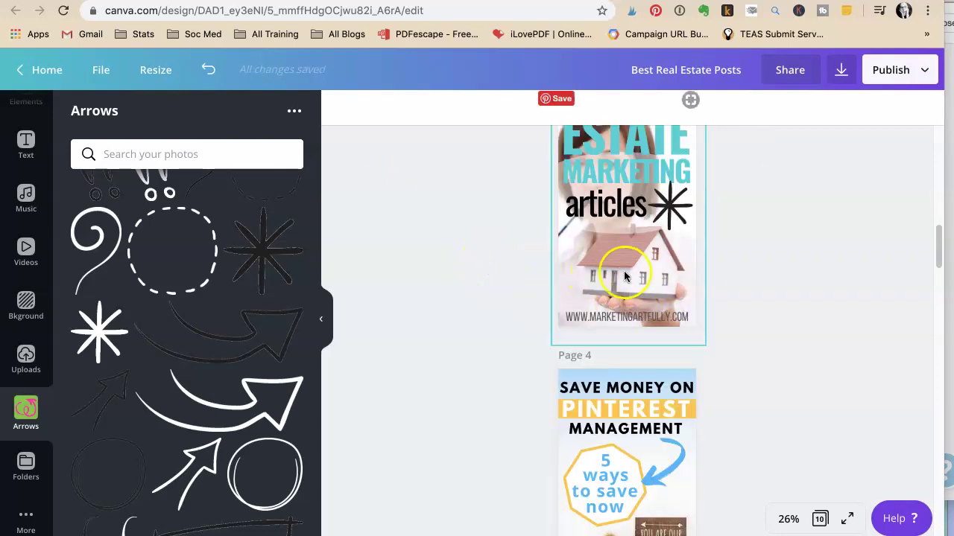
pyautogui.scroll(2, 611, 270)
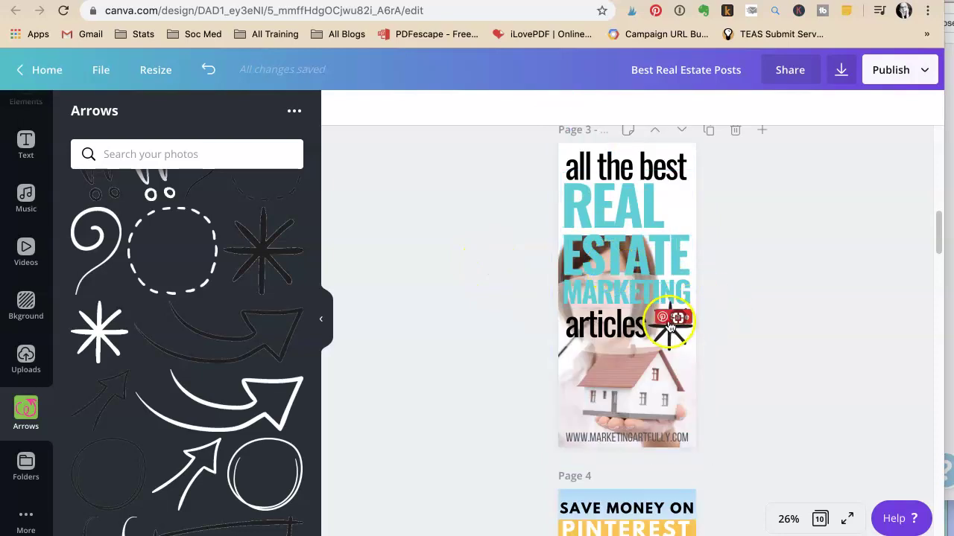
pyautogui.moveTo(675, 328); pyautogui.dragTo(593, 374)
pyautogui.click(734, 390)
pyautogui.scroll(2, 801, 369)
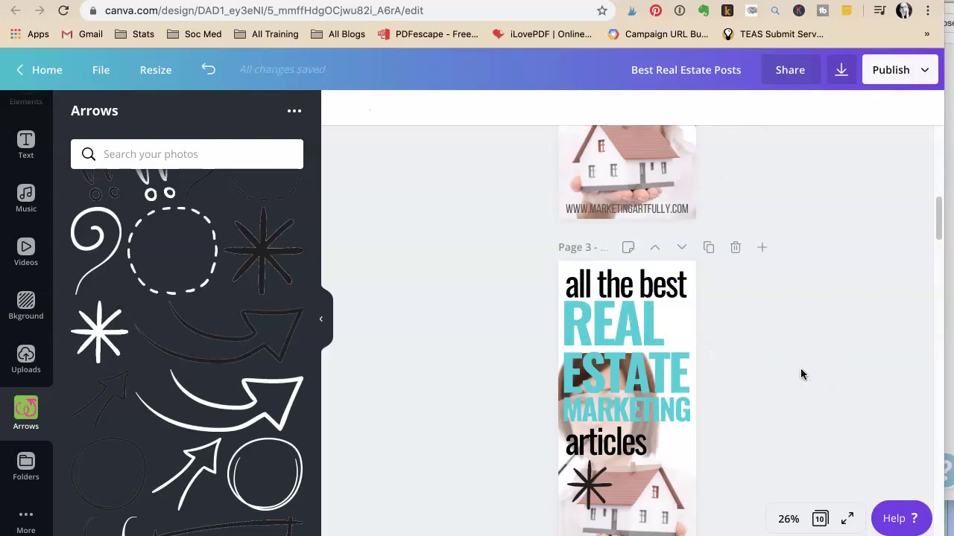
pyautogui.scroll(4, 674, 219)
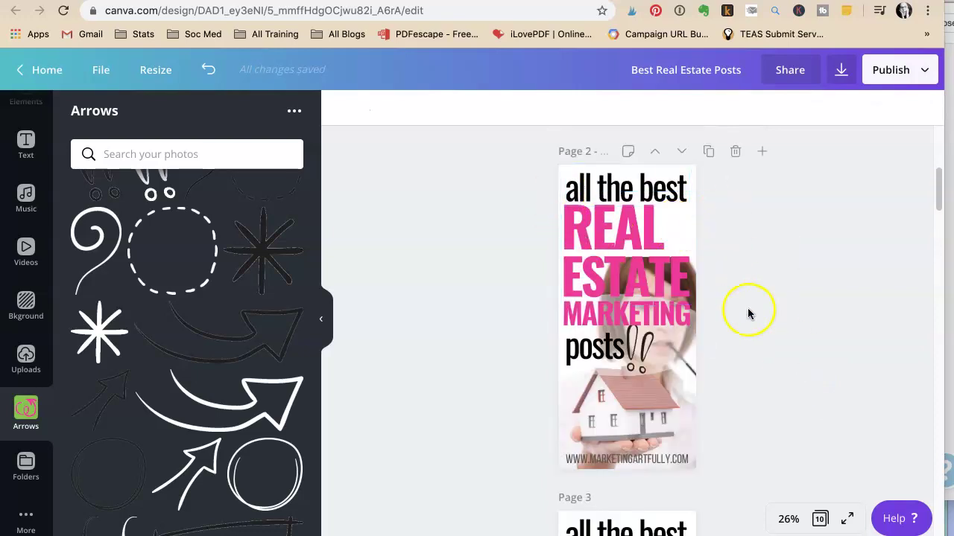
pyautogui.scroll(-5, 704, 342)
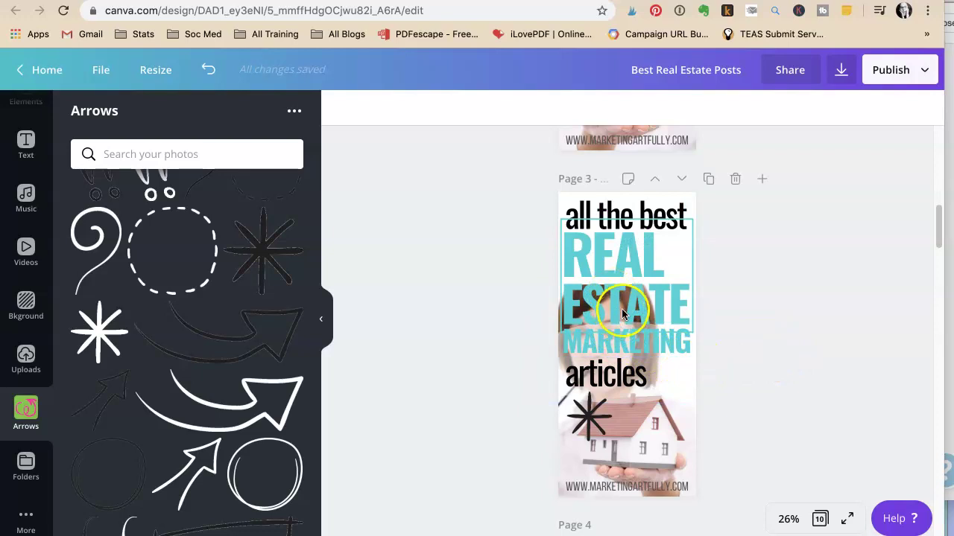
pyautogui.click(621, 390)
pyautogui.click(773, 335)
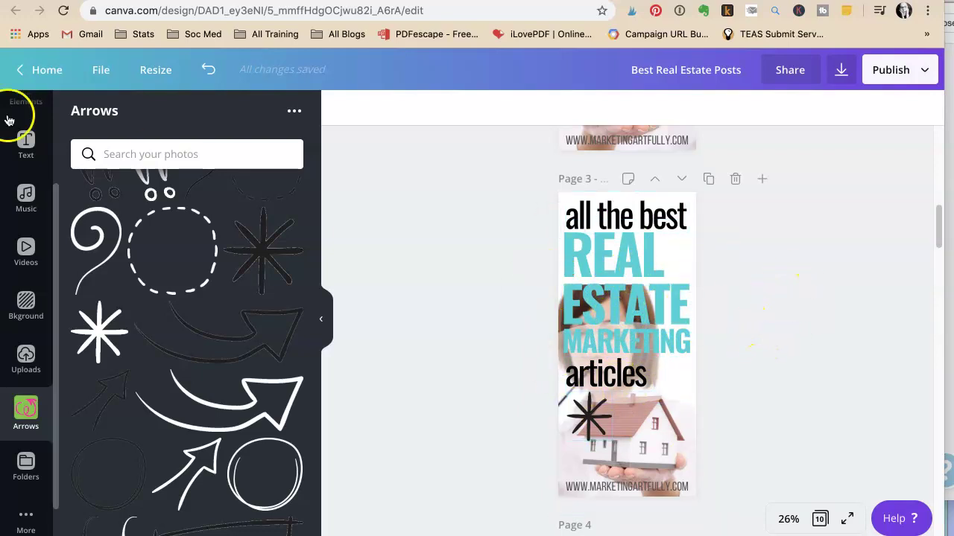
# Step: Open the Pinterest Fresh Pins Post design from the home page's recent designs and delete its "MA Tall Pages Template" title page
pyautogui.click(35, 70)
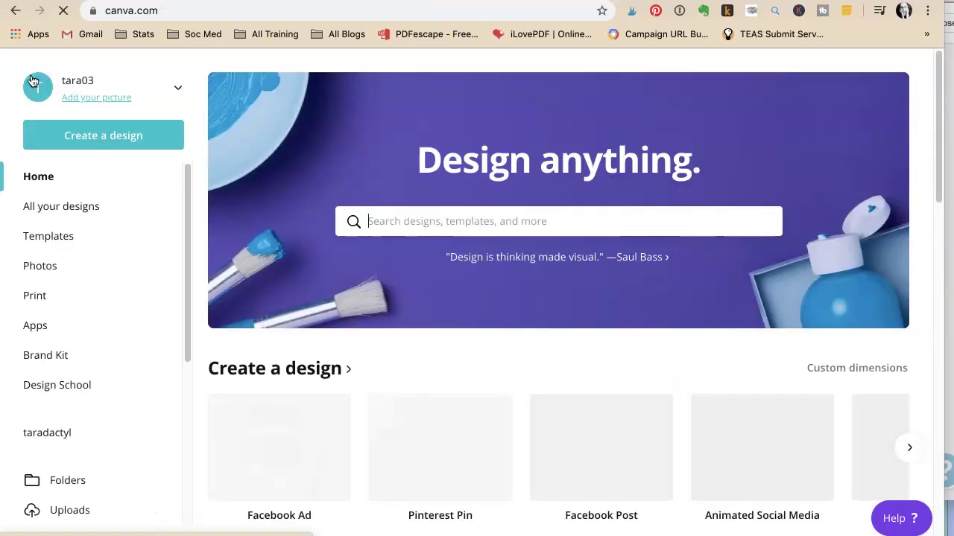
pyautogui.scroll(-3, 317, 181)
pyautogui.scroll(-3, 317, 181)
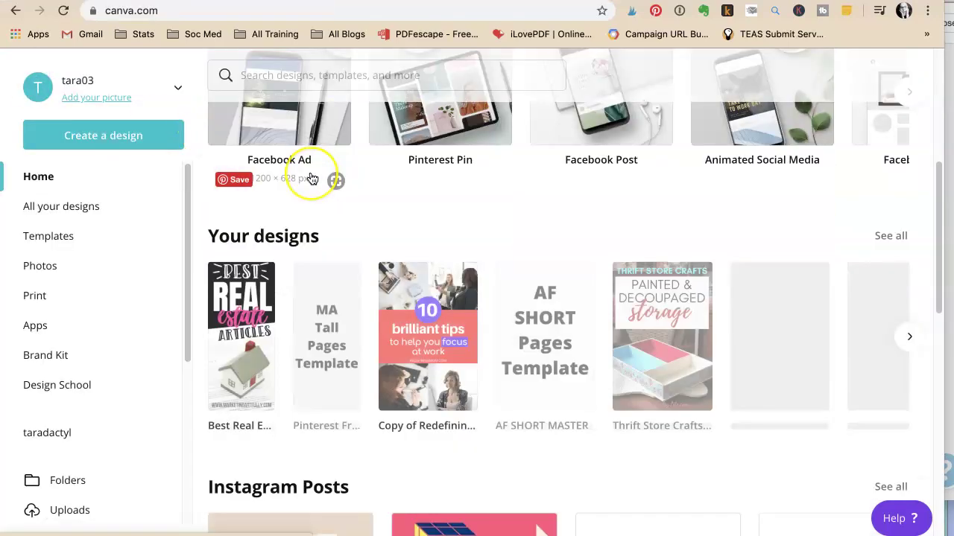
pyautogui.click(324, 283)
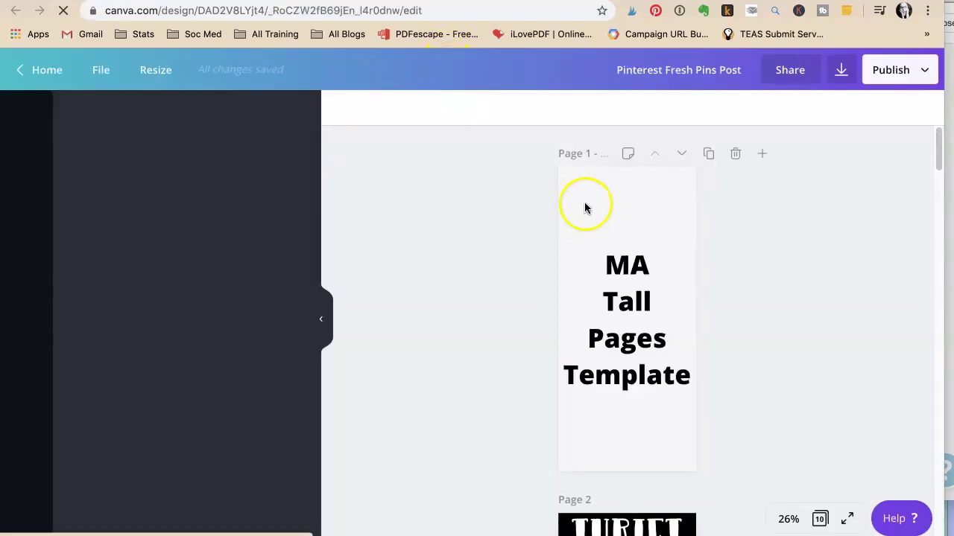
pyautogui.click(733, 154)
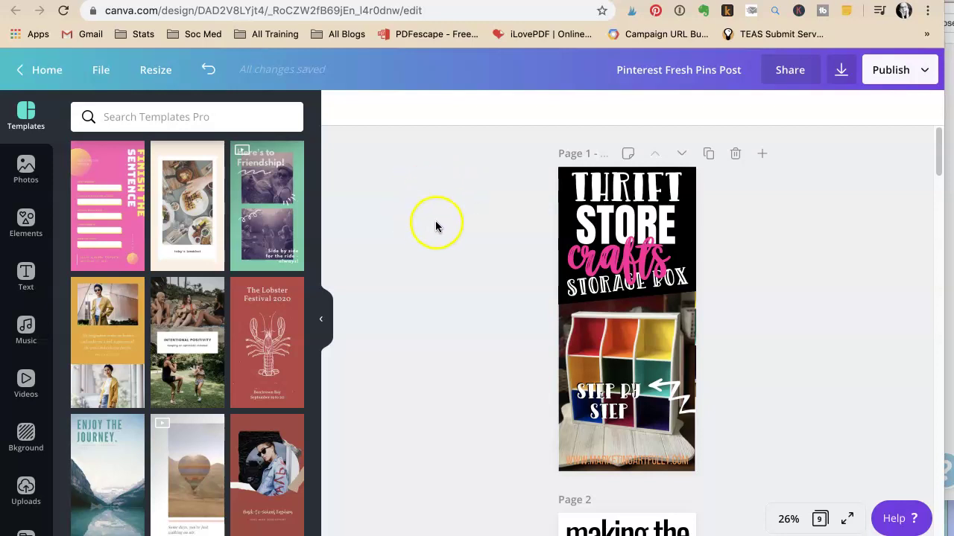
# Step: Look through the design's pin pages, then switch to Pinterest and examine the pin styles in the "pinterest marketing" results
pyautogui.scroll(-15, 447, 227)
pyautogui.scroll(-10, 477, 239)
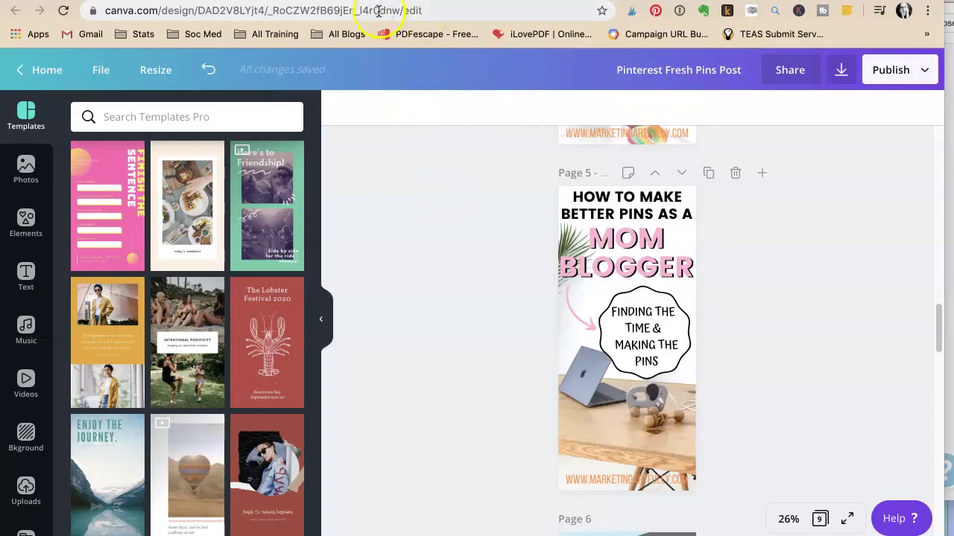
pyautogui.hotkey('ctrl', 'Tab')
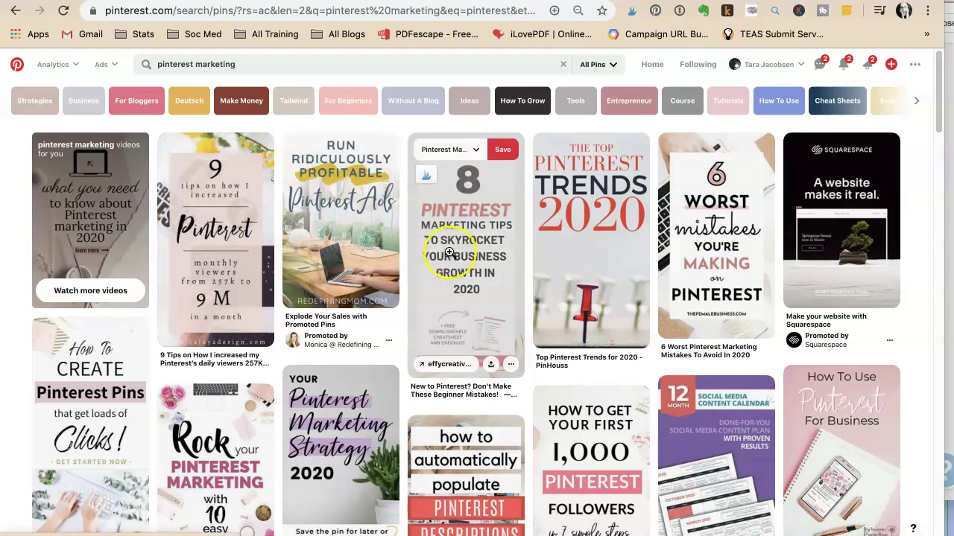
pyautogui.scroll(-1, 569, 264)
pyautogui.scroll(-3, 568, 264)
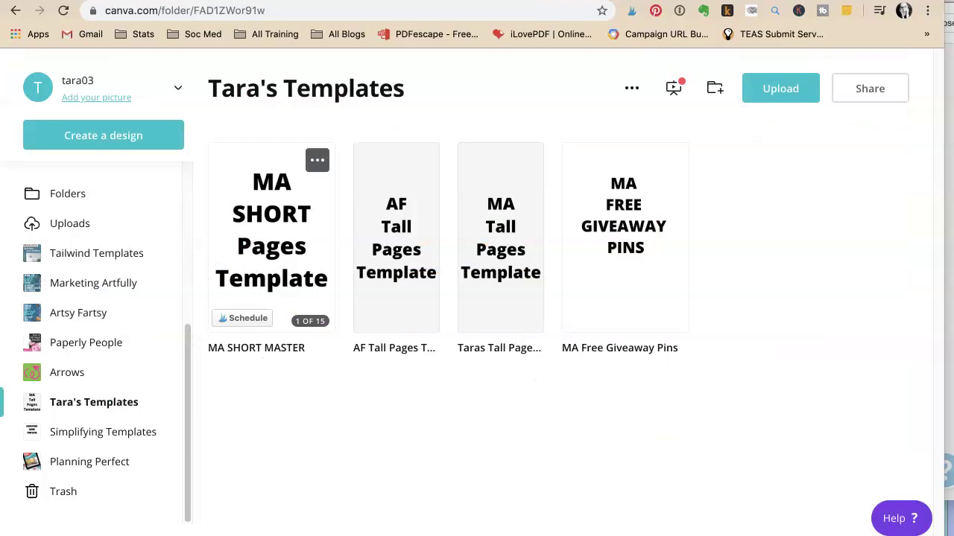
# Step: Switch back to the Pinterest Fresh Pins Post design in Canva and return to the thrift store crafts pin on page 1
pyautogui.press('super+bracketleft')
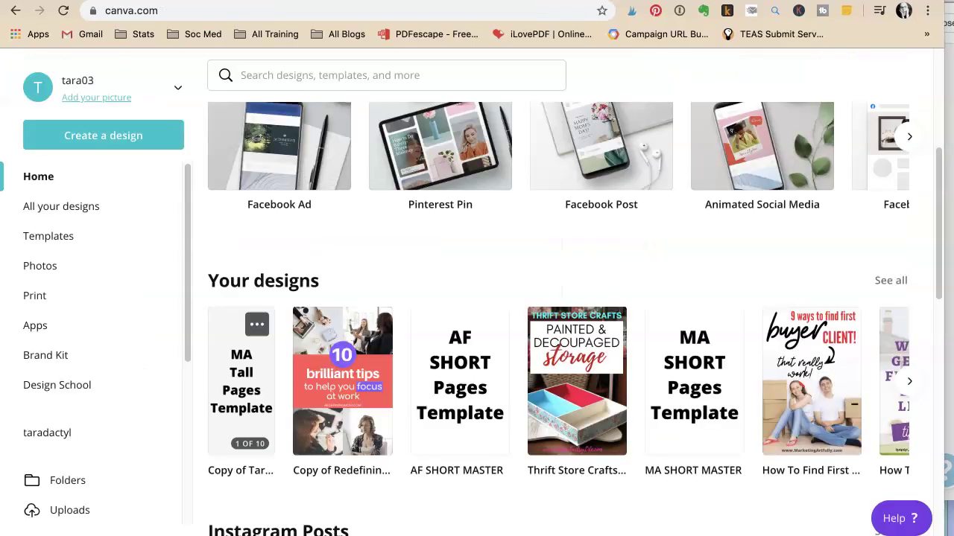
pyautogui.press('super+bracketleft')
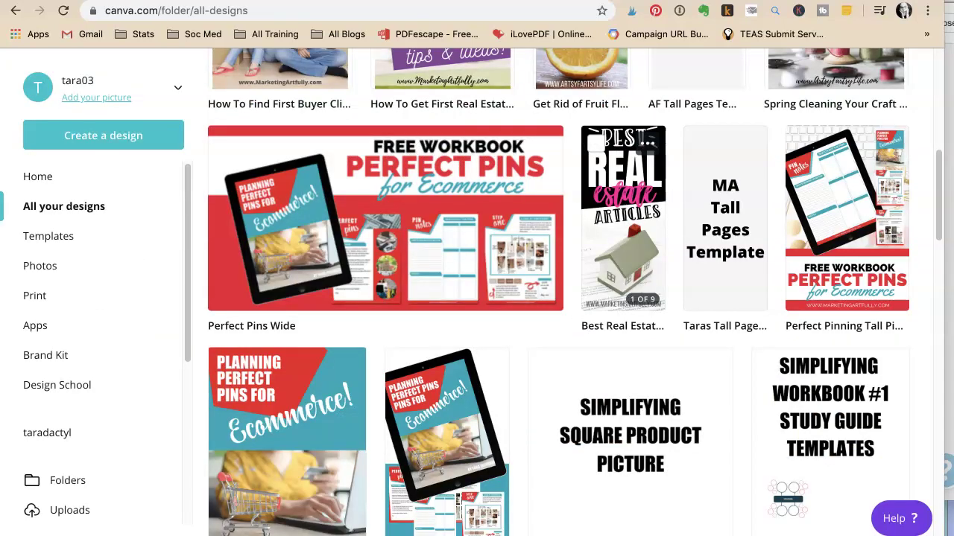
pyautogui.press('super+bracketright')
pyautogui.click(327, 313)
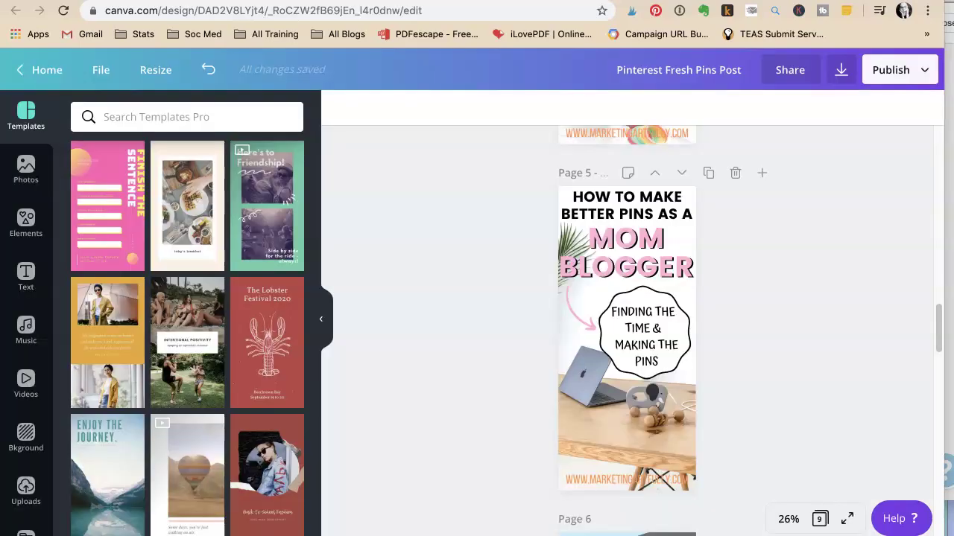
pyautogui.scroll(15, 444, 278)
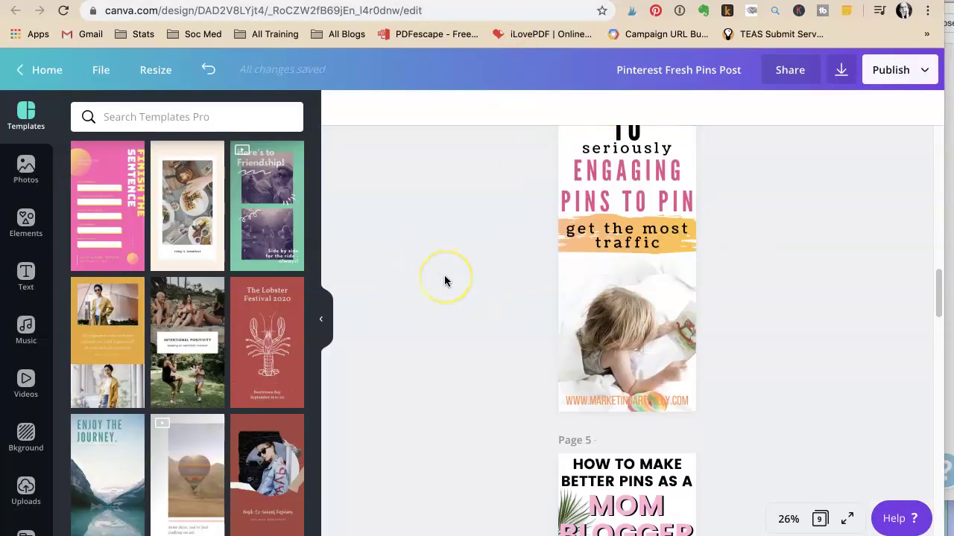
pyautogui.scroll(3, 444, 280)
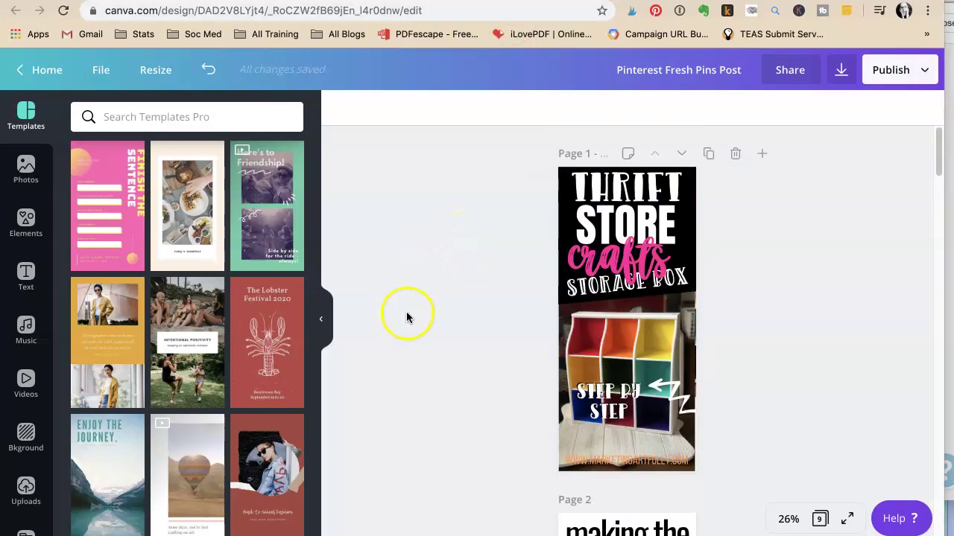
pyautogui.scroll(-2, 408, 317)
pyautogui.scroll(2, 408, 317)
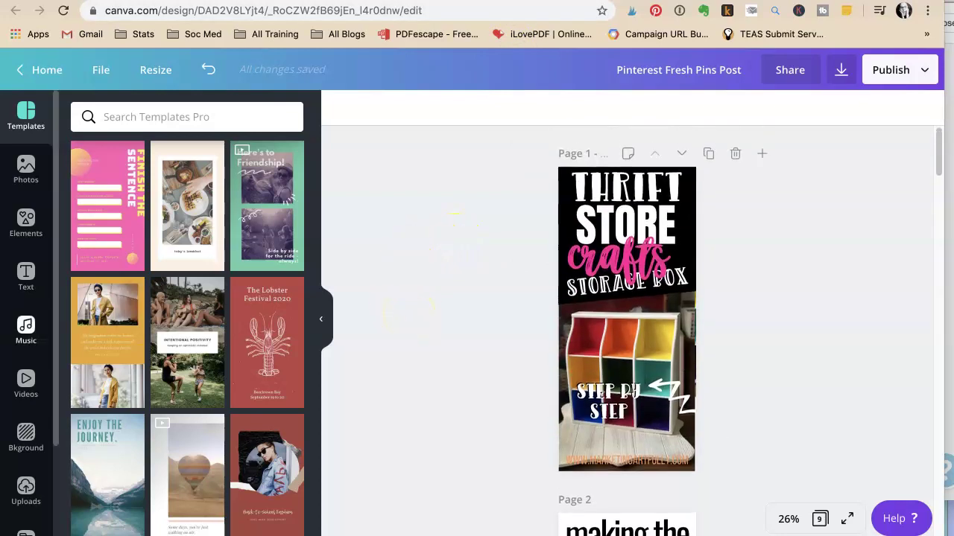
# Step: Replace the storage box photo on page 1 with the uploaded flat lay of a gold-patterned gift and polka-dot notebook
pyautogui.click(21, 489)
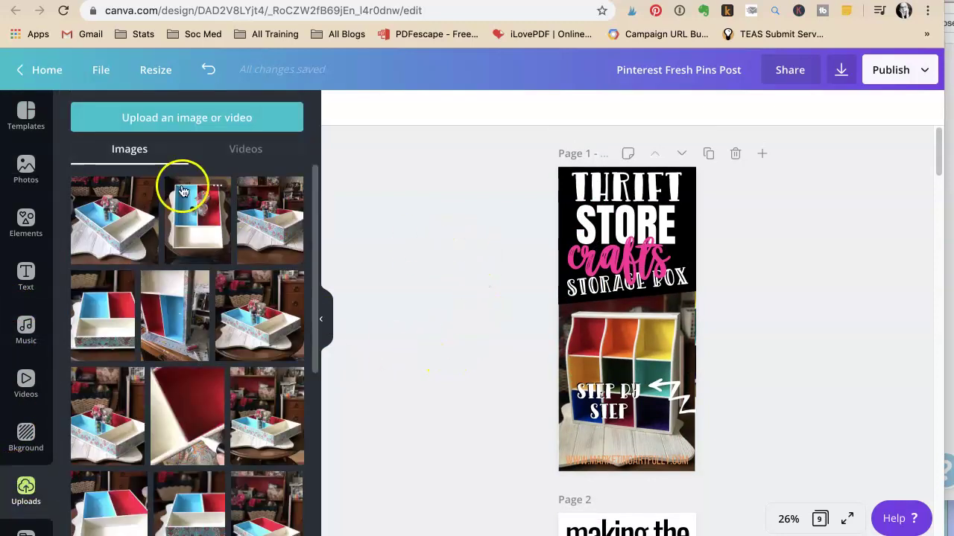
pyautogui.scroll(-10, 183, 190)
pyautogui.scroll(-15, 183, 192)
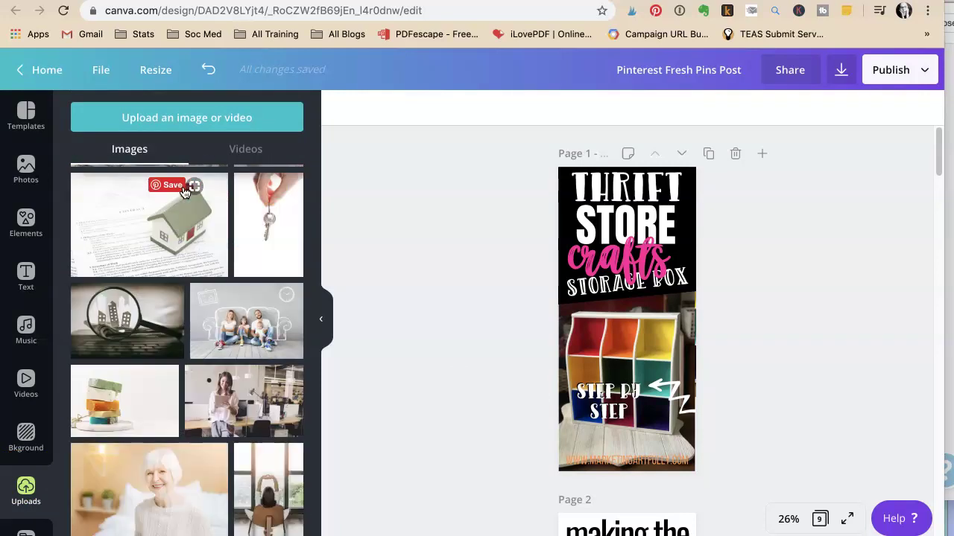
pyautogui.scroll(-15, 186, 194)
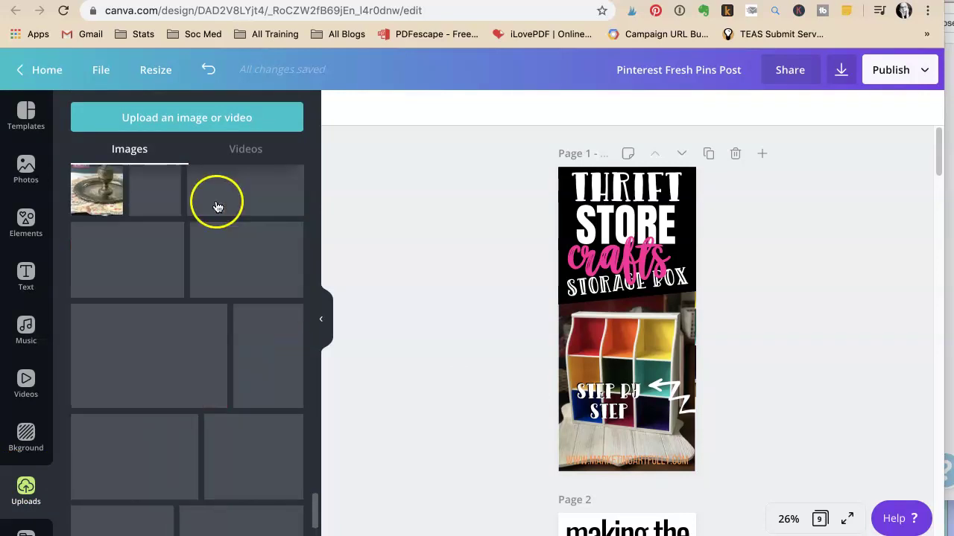
pyautogui.scroll(-15, 218, 203)
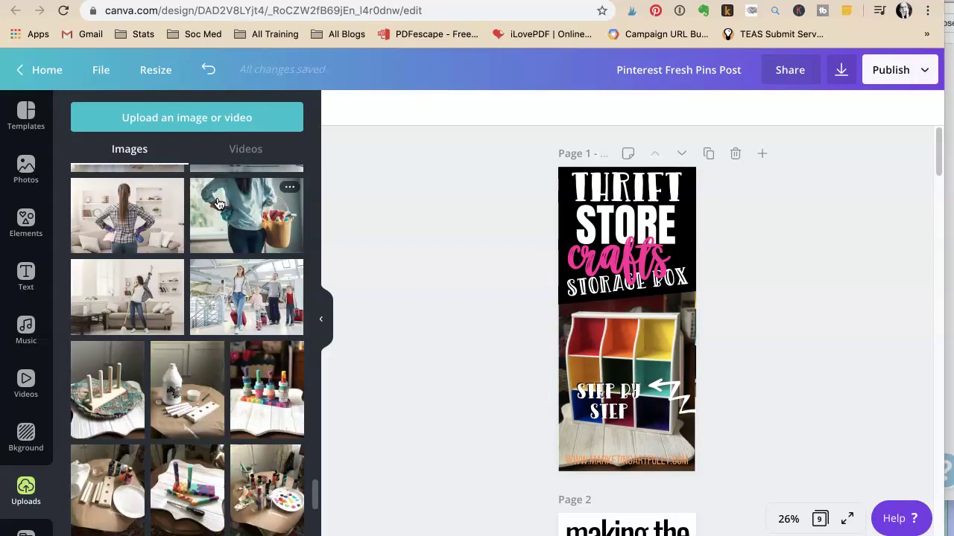
pyautogui.scroll(-15, 218, 203)
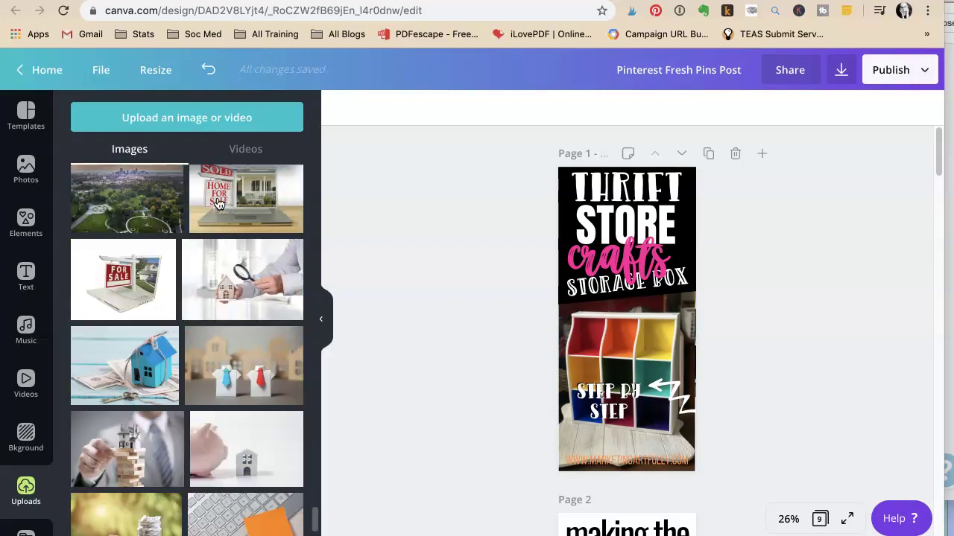
pyautogui.scroll(-10, 218, 204)
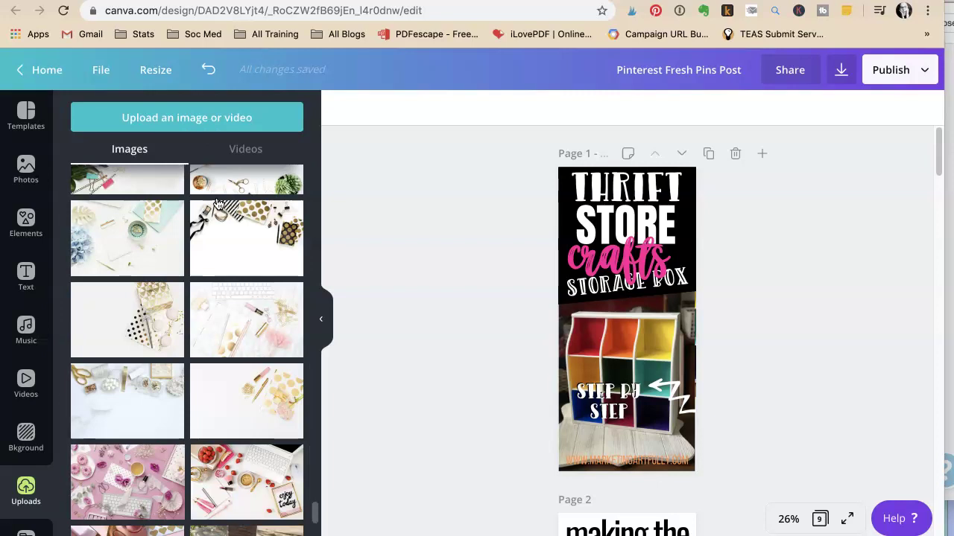
pyautogui.moveTo(124, 335); pyautogui.dragTo(559, 353)
pyautogui.doubleClick(628, 358)
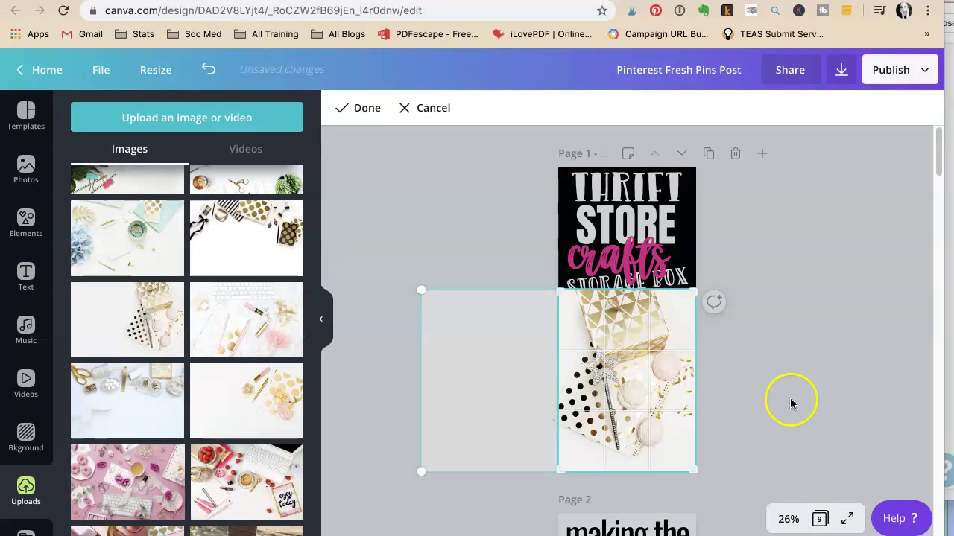
pyautogui.click(791, 403)
# Step: Replace the rubber glove photo on page 2 with the uploaded white flat lay of scissors, gold cups and a succulent
pyautogui.scroll(-10, 735, 410)
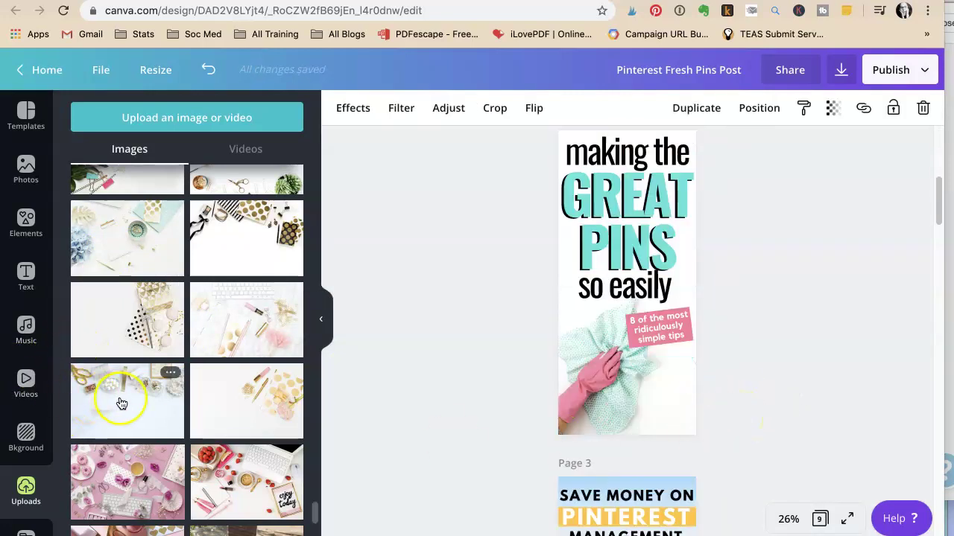
pyautogui.scroll(1, 117, 378)
pyautogui.moveTo(304, 203); pyautogui.dragTo(492, 353)
pyautogui.doubleClick(626, 372)
pyautogui.click(771, 345)
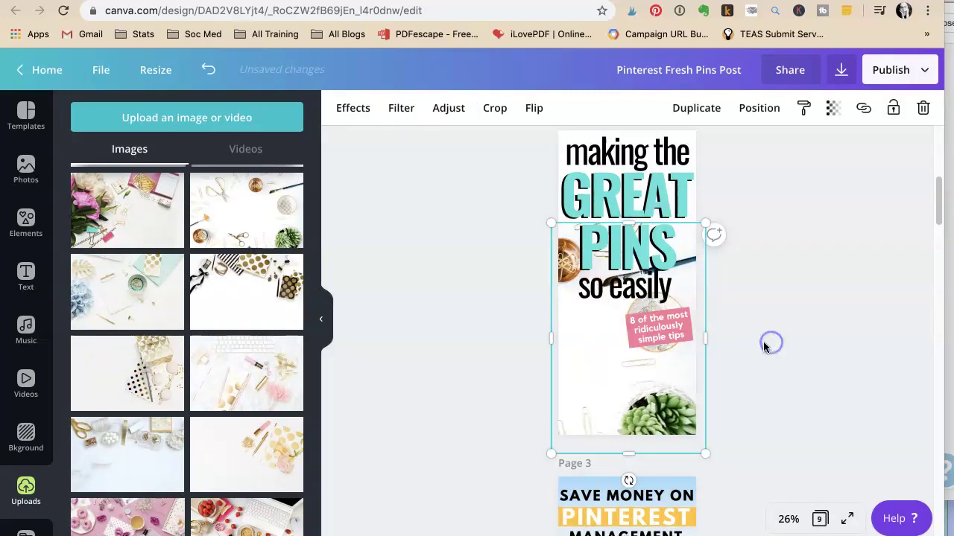
# Step: Move the flat lay photo on page 2 upward until its lower edge meets the bottom of the page
pyautogui.doubleClick(635, 392)
pyautogui.moveTo(634, 389); pyautogui.dragTo(638, 364)
pyautogui.click(864, 281)
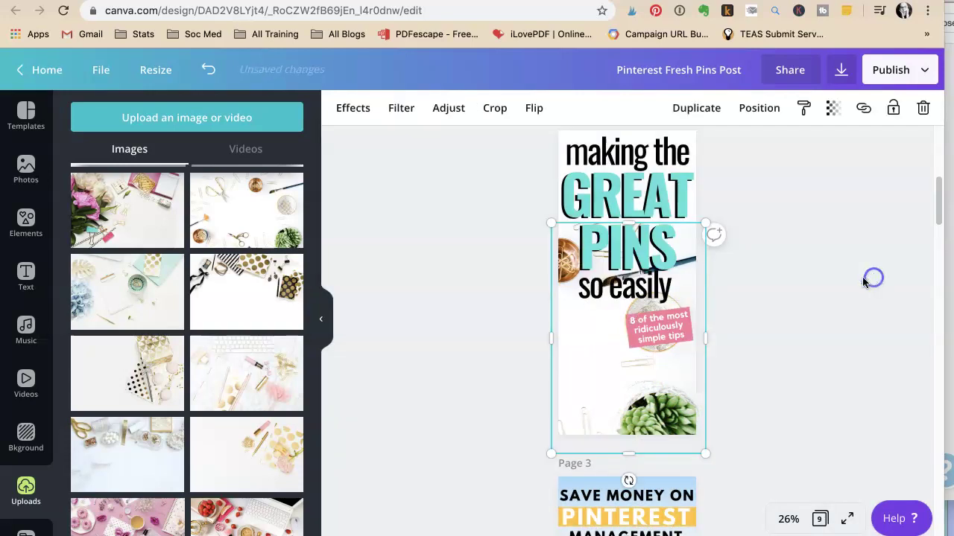
pyautogui.moveTo(579, 374); pyautogui.dragTo(582, 353)
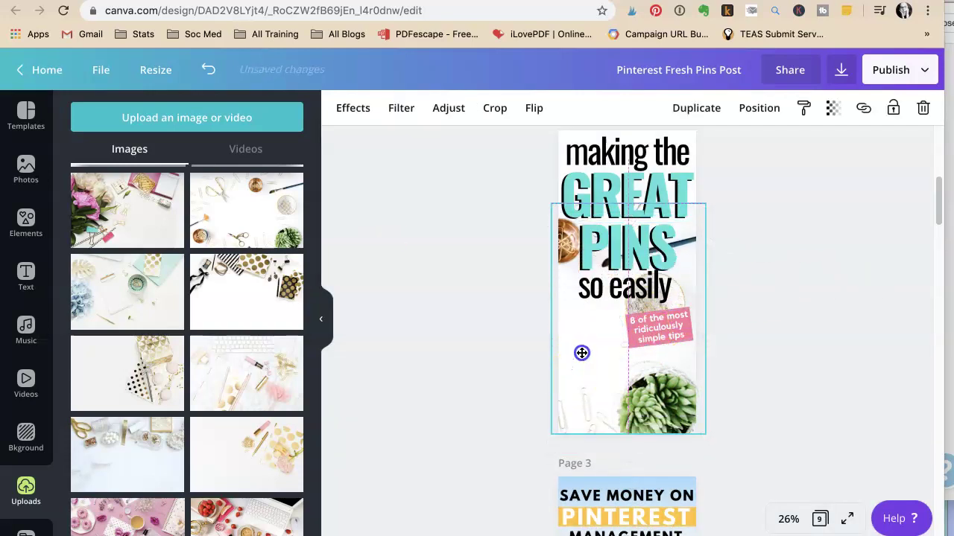
pyautogui.click(735, 373)
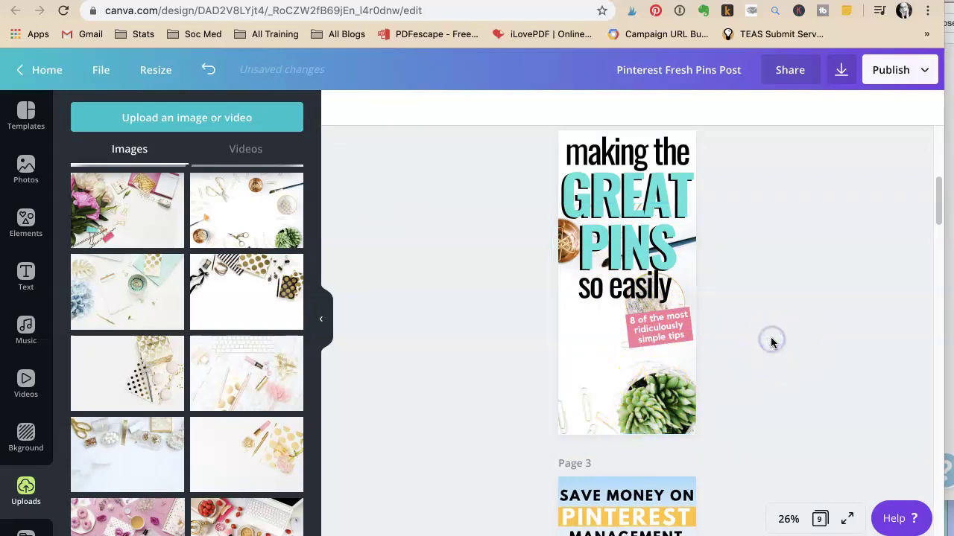
# Step: Replace the toy shelf photo on page 3 with the uploaded flat lay of macarons, green leaves, scissors and a polka-dot notebook
pyautogui.scroll(-5, 771, 342)
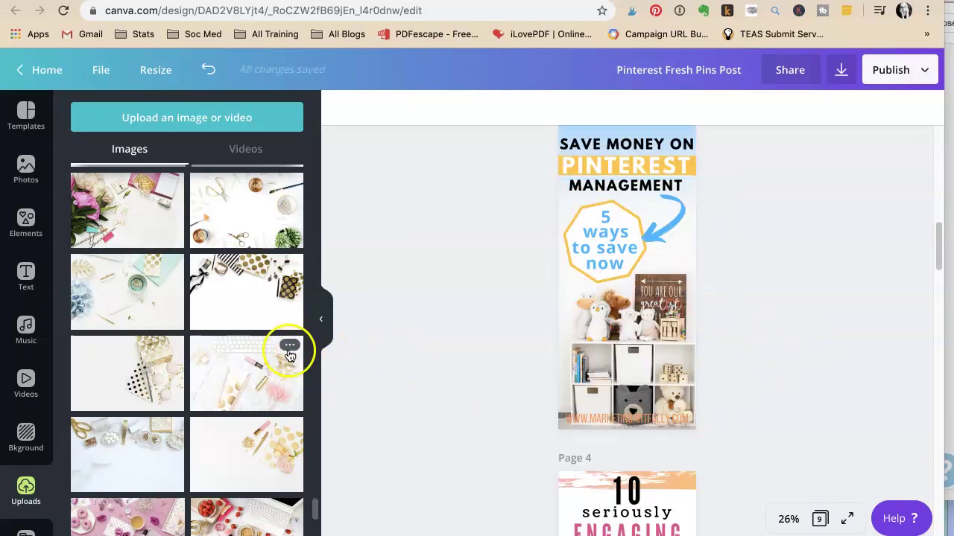
pyautogui.scroll(-5, 187, 347)
pyautogui.scroll(3, 182, 354)
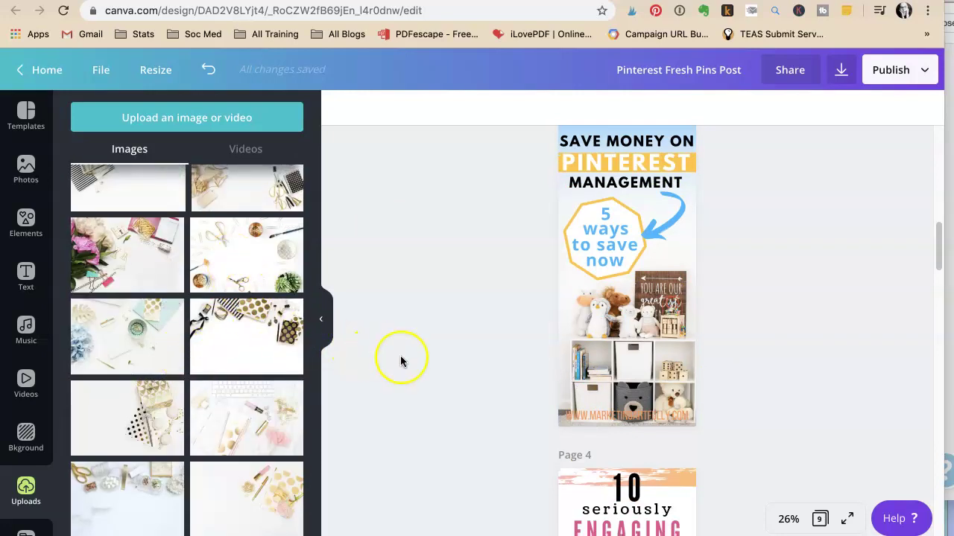
pyautogui.scroll(-1, 400, 356)
pyautogui.scroll(3, 223, 316)
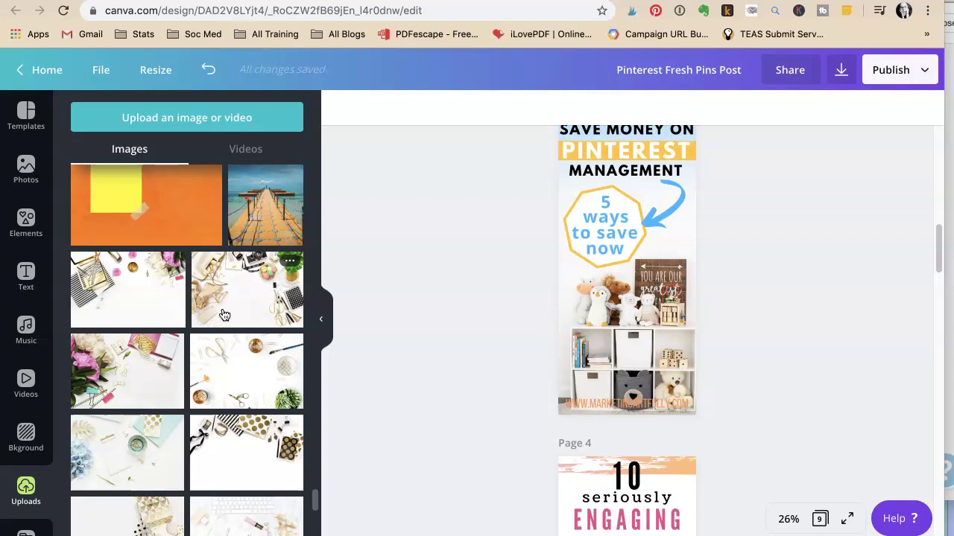
pyautogui.scroll(1, 224, 315)
pyautogui.moveTo(244, 299); pyautogui.dragTo(468, 330)
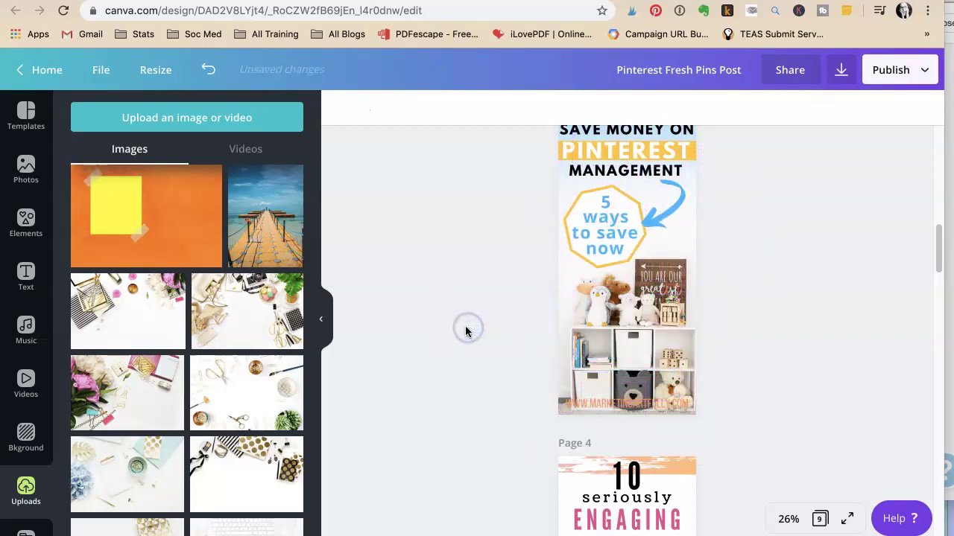
pyautogui.moveTo(209, 302); pyautogui.dragTo(546, 306)
pyautogui.doubleClick(648, 317)
pyautogui.click(788, 288)
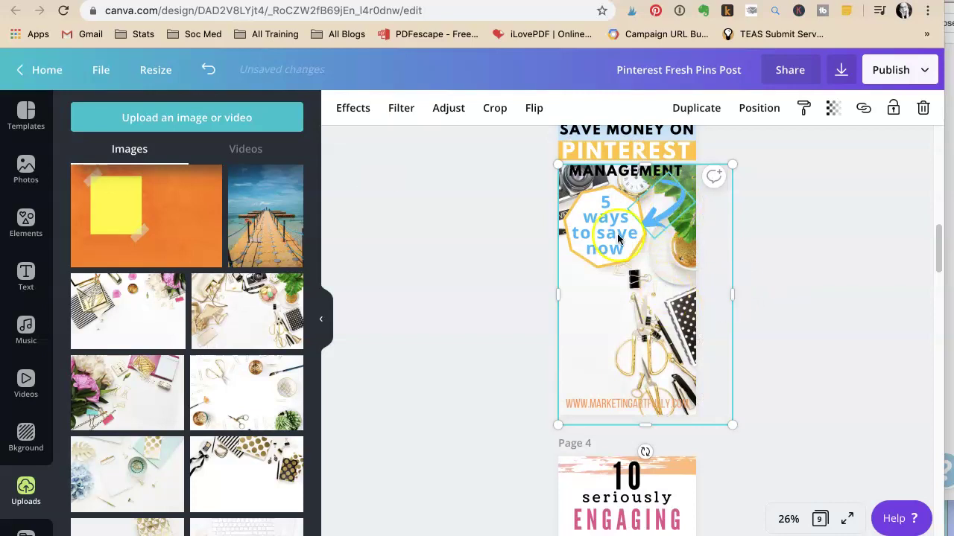
# Step: Flip page 3's flat lay photo vertically and shift it so its right edge aligns with the page's right edge
pyautogui.click(550, 108)
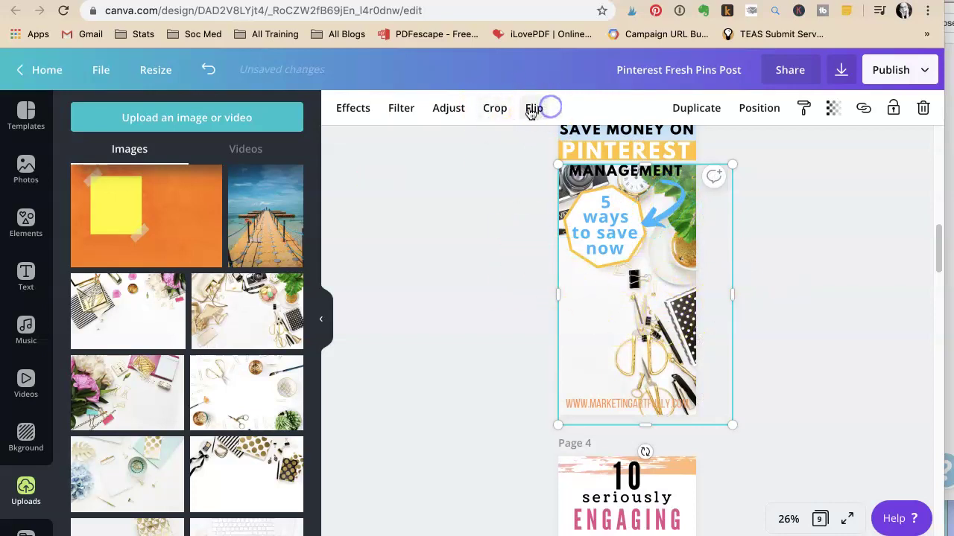
pyautogui.click(555, 176)
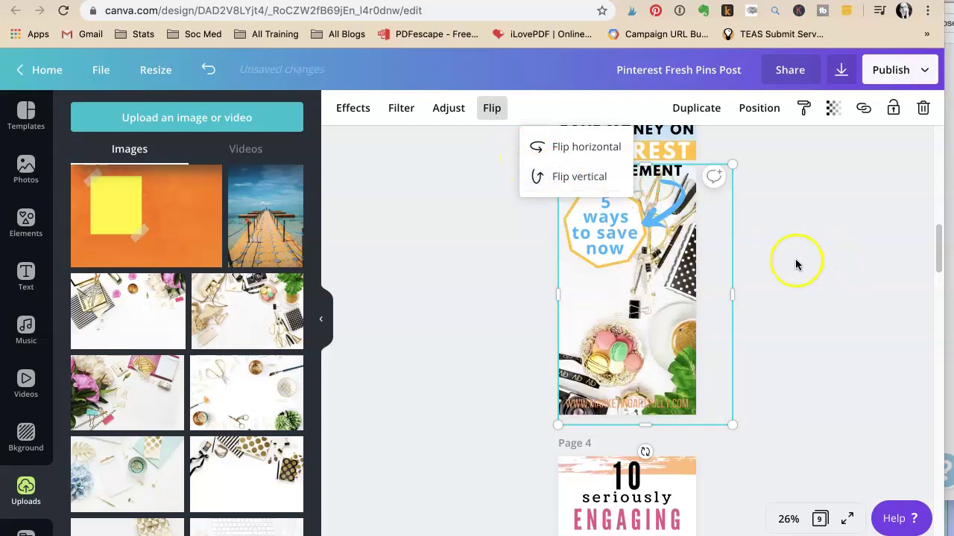
pyautogui.moveTo(648, 351); pyautogui.dragTo(613, 338)
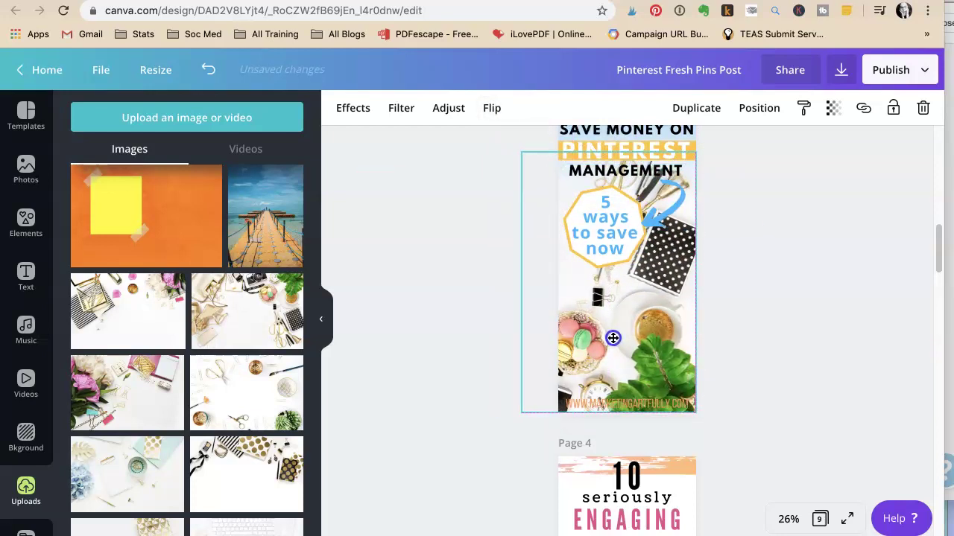
pyautogui.click(782, 262)
# Step: Set the uploaded pink flat lay of donuts, roses, tea and a keyboard as the background of page 6
pyautogui.scroll(-5, 784, 254)
pyautogui.scroll(-6, 783, 250)
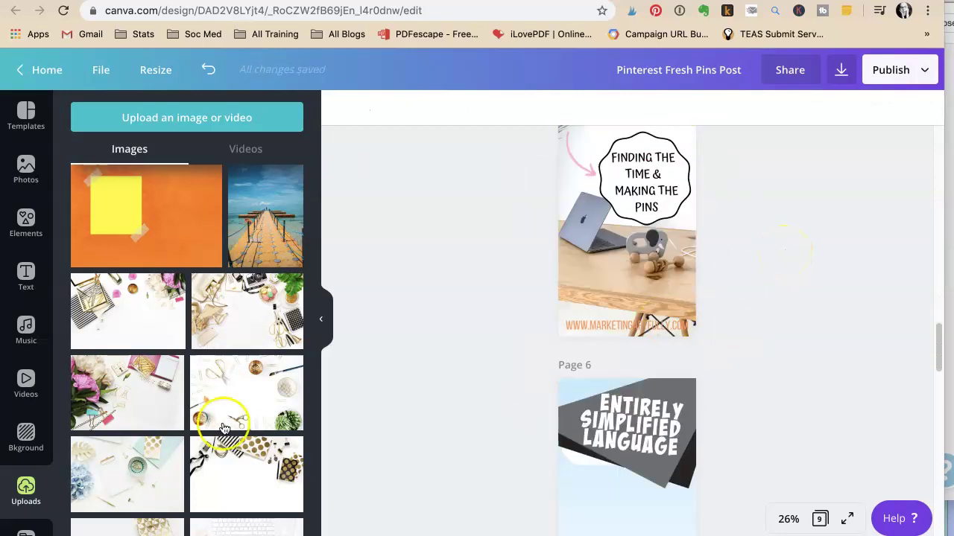
pyautogui.scroll(-10, 148, 349)
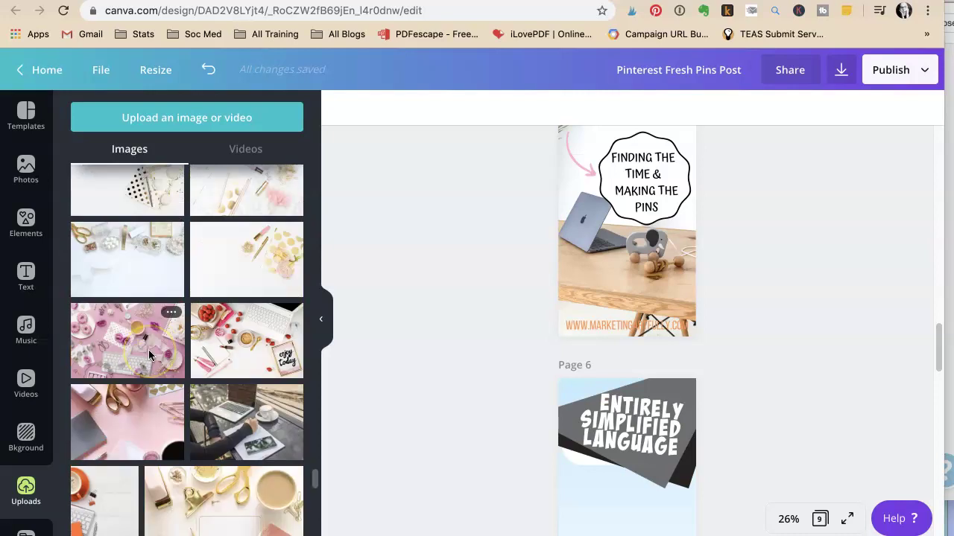
pyautogui.scroll(3, 148, 350)
pyautogui.scroll(-2, 148, 350)
pyautogui.moveTo(148, 349); pyautogui.dragTo(571, 469)
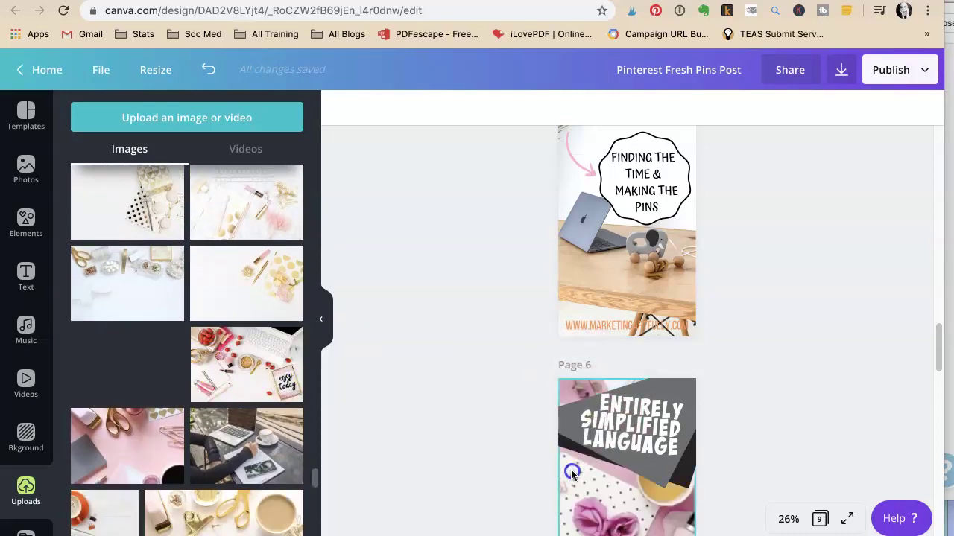
pyautogui.scroll(-3, 747, 347)
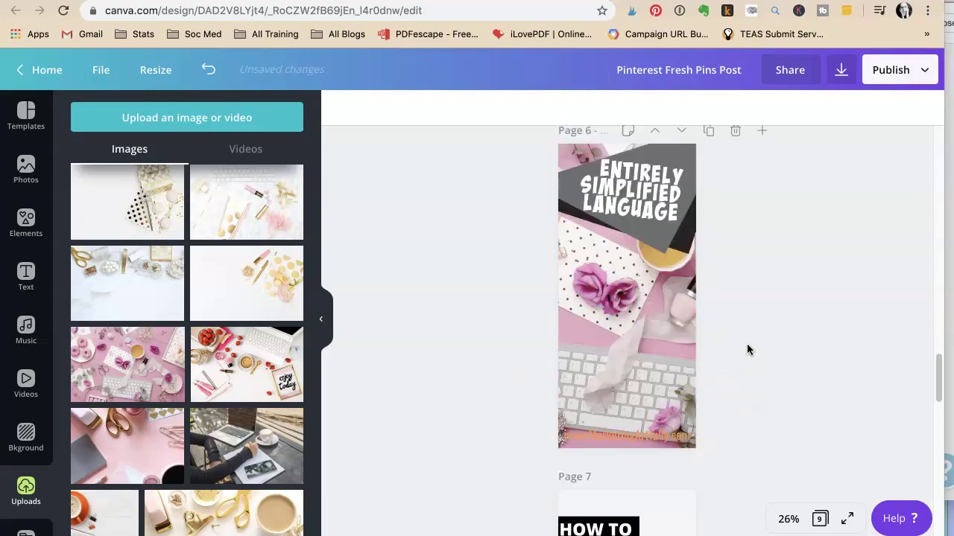
# Step: Enlarge page 6's pink flat lay within its crop and reposition it to frame the roses and keyboard
pyautogui.doubleClick(609, 345)
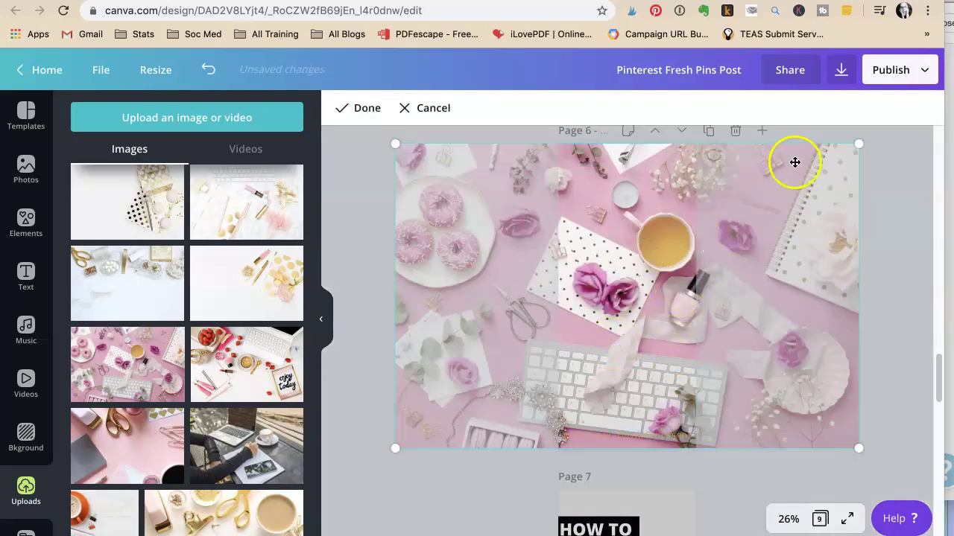
pyautogui.moveTo(862, 137); pyautogui.dragTo(943, 78)
pyautogui.moveTo(763, 253); pyautogui.dragTo(681, 256)
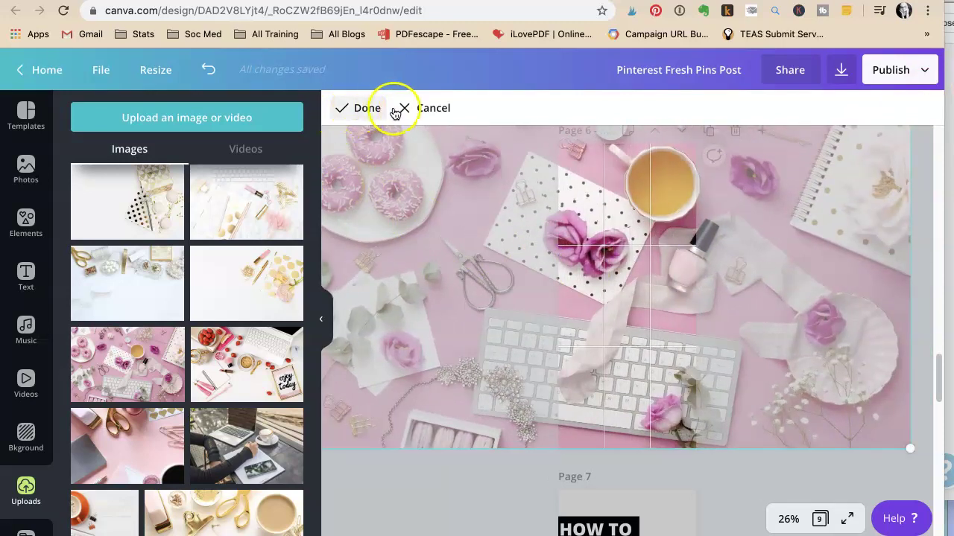
pyautogui.click(358, 111)
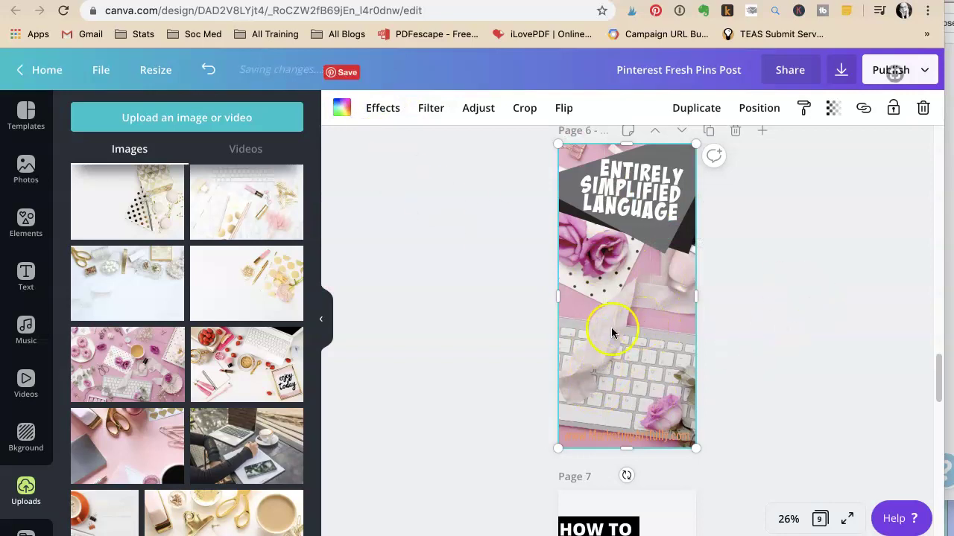
# Step: Set the same pink flat lay with donuts and a keyboard as the background of page 7
pyautogui.scroll(3, 768, 321)
pyautogui.scroll(-6, 769, 322)
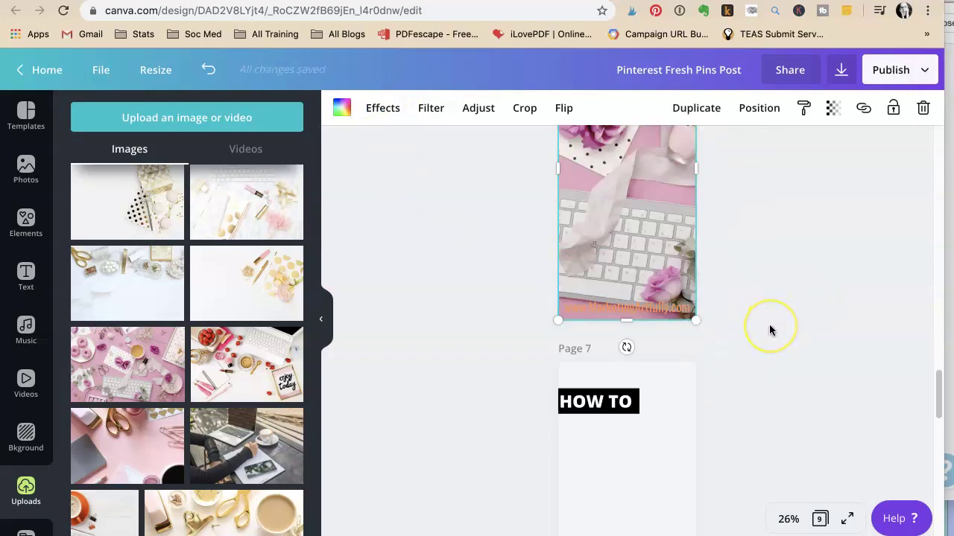
pyautogui.scroll(-3, 771, 330)
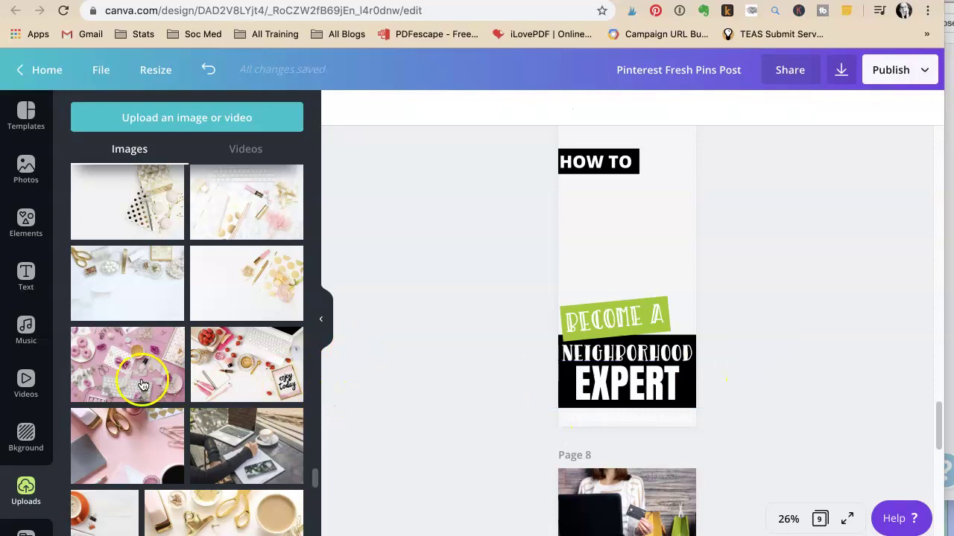
pyautogui.moveTo(132, 362); pyautogui.dragTo(562, 266)
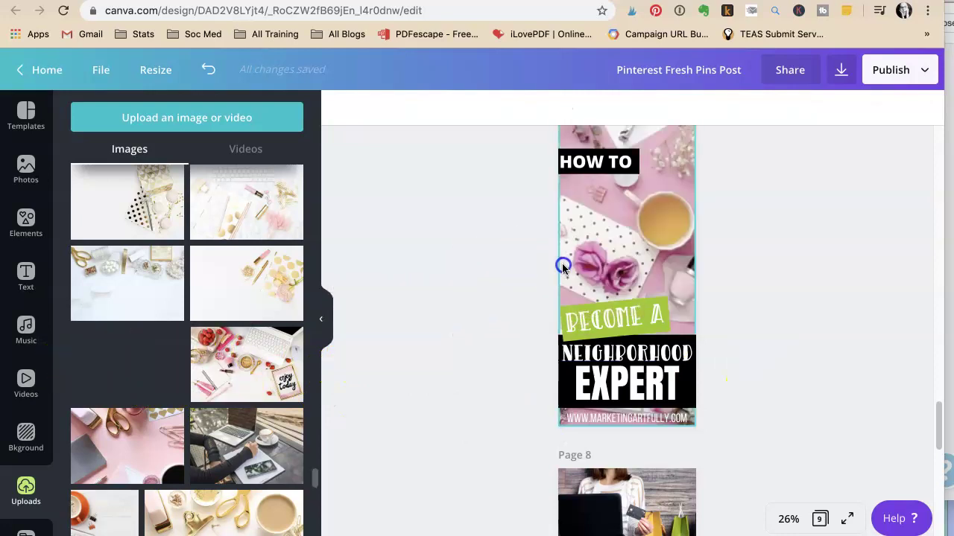
# Step: Flip page 7's pink flat lay background vertically
pyautogui.doubleClick(609, 246)
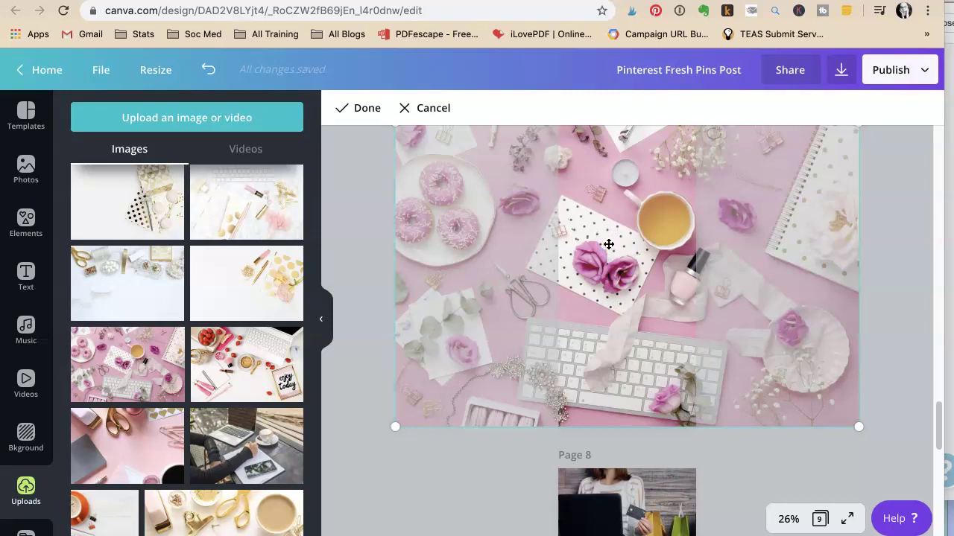
pyautogui.click(373, 228)
pyautogui.doubleClick(629, 245)
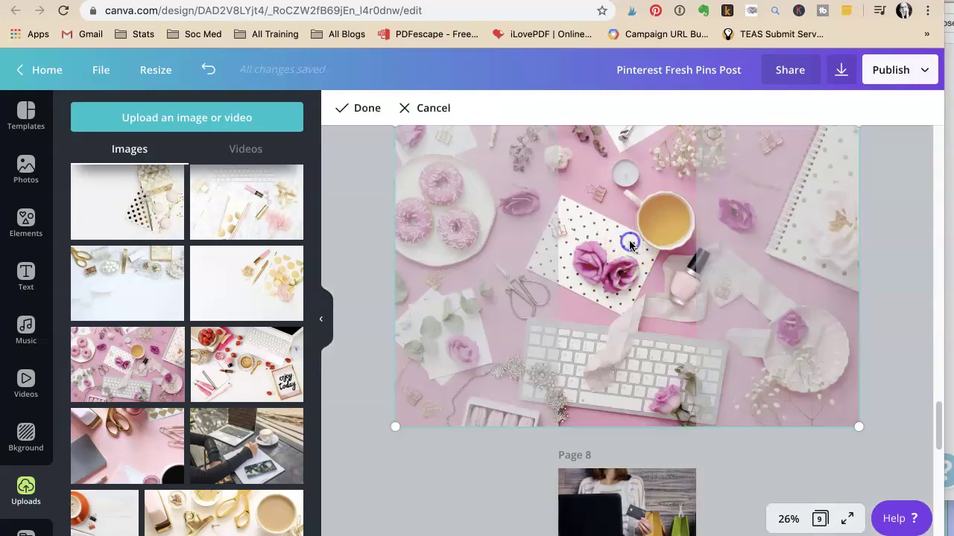
pyautogui.click(359, 109)
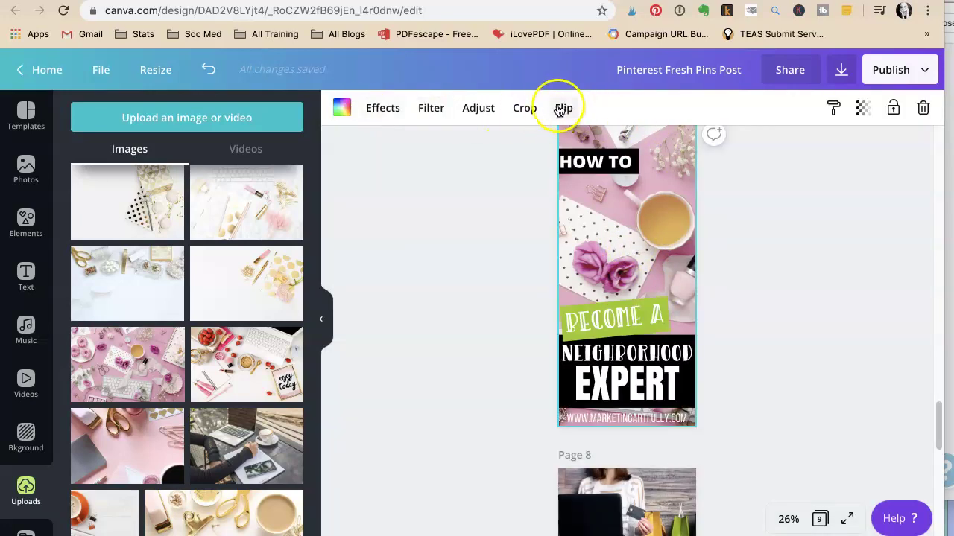
pyautogui.click(562, 108)
pyautogui.click(589, 174)
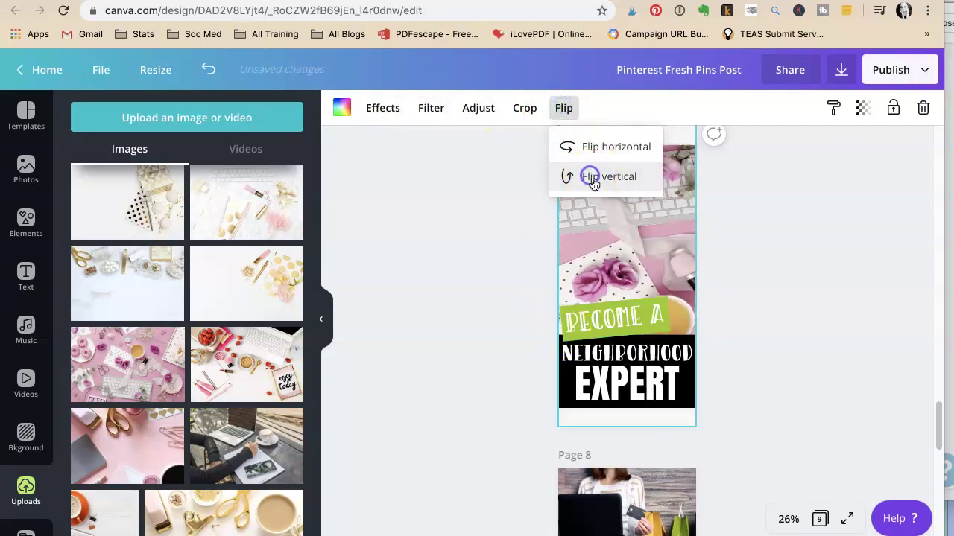
pyautogui.click(598, 225)
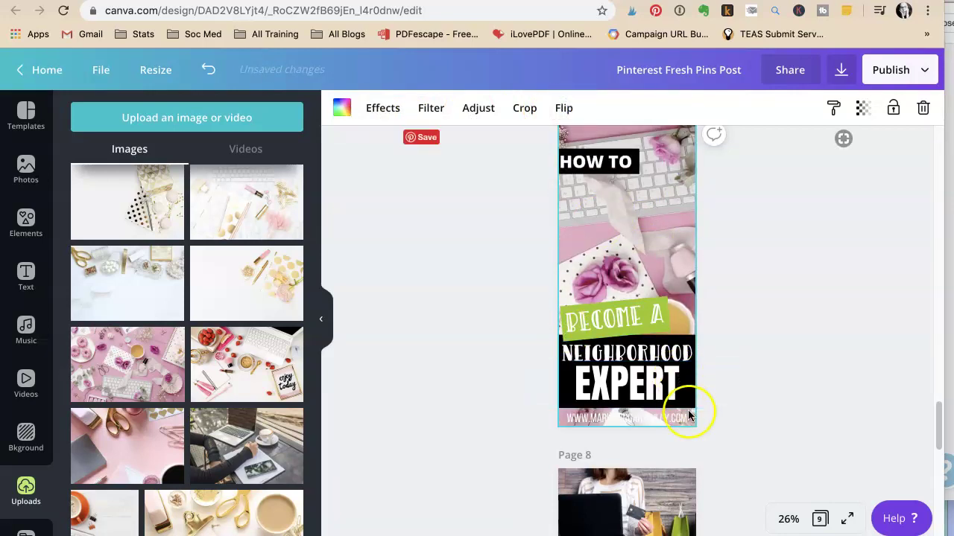
# Step: Enlarge page 7's flipped background and shift its crop to frame the keyboard, jeweled necklace and scissors
pyautogui.doubleClick(638, 195)
pyautogui.click(888, 438)
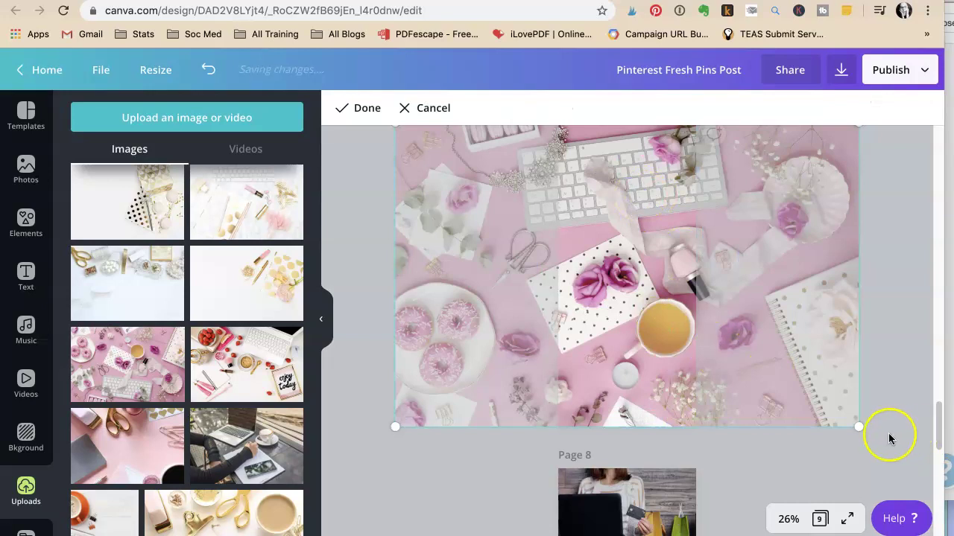
pyautogui.moveTo(856, 427); pyautogui.dragTo(939, 533)
pyautogui.moveTo(780, 251); pyautogui.dragTo(766, 304)
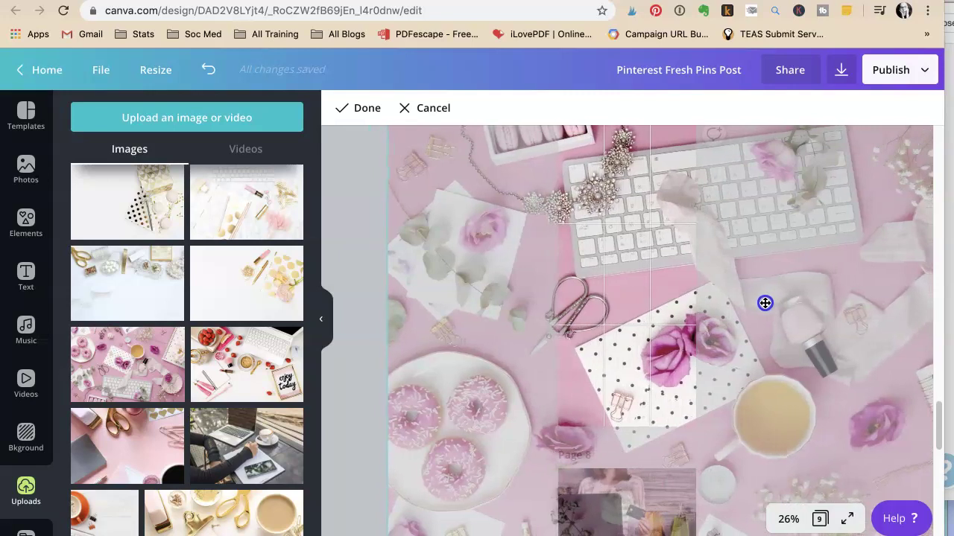
pyautogui.click(401, 109)
pyautogui.click(810, 231)
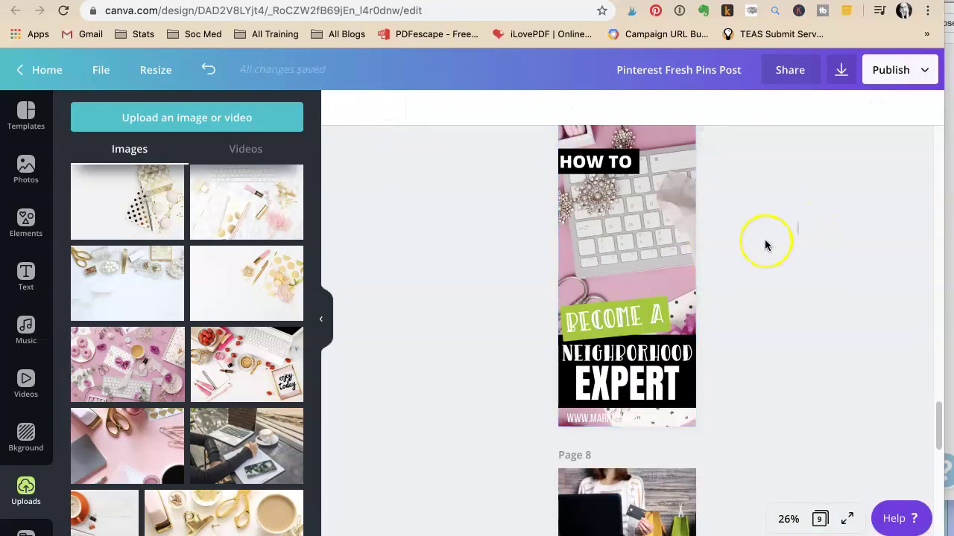
# Step: Review the pins with swapped photos across the design's pages
pyautogui.scroll(6, 765, 245)
pyautogui.scroll(10, 766, 247)
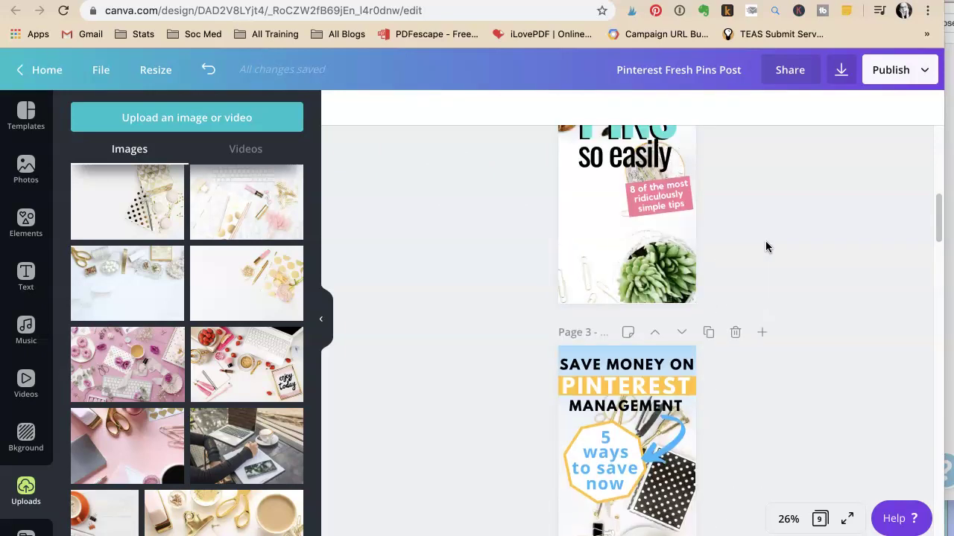
pyautogui.scroll(2, 766, 239)
pyautogui.scroll(-5, 768, 237)
pyautogui.click(768, 235)
pyautogui.scroll(-8, 769, 241)
pyautogui.scroll(-10, 770, 242)
pyautogui.scroll(-5, 767, 236)
# Step: Replace both the upper and lower photos on page 8 with the uploaded pink flat lay
pyautogui.scroll(2, 767, 236)
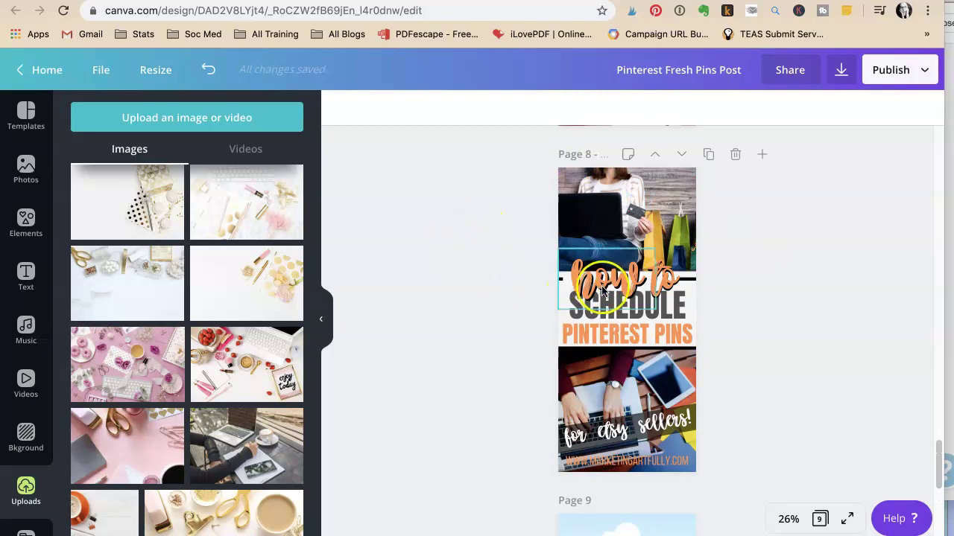
pyautogui.moveTo(129, 365); pyautogui.dragTo(596, 212)
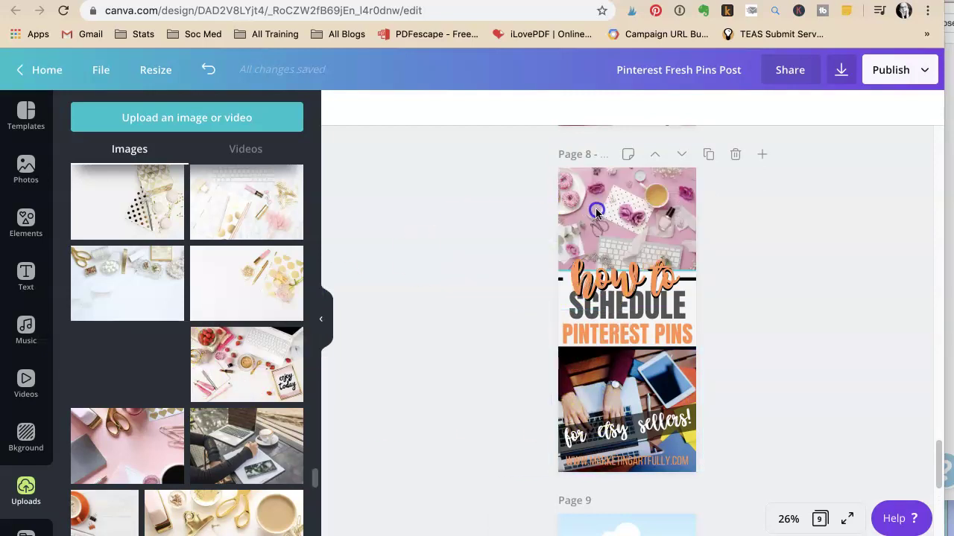
pyautogui.click(618, 217)
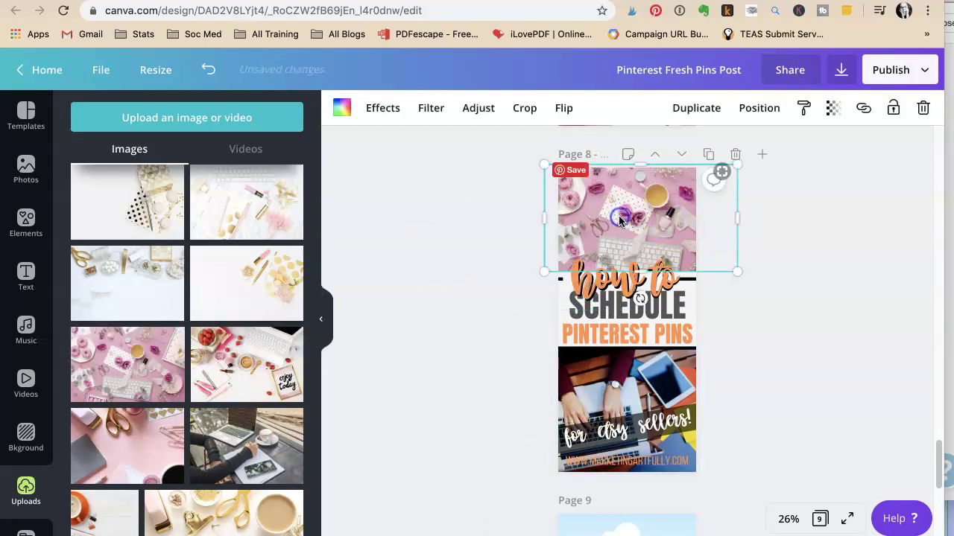
pyautogui.moveTo(139, 353); pyautogui.dragTo(681, 381)
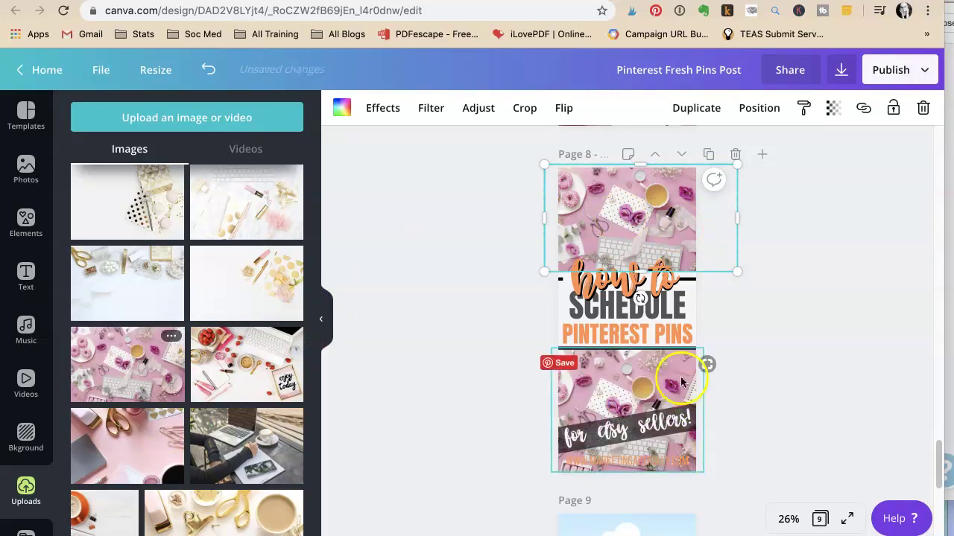
# Step: Enlarge page 8's lower flat lay photo within its crop and reposition it to frame the white keyboard
pyautogui.doubleClick(630, 377)
pyautogui.moveTo(723, 348); pyautogui.dragTo(932, 201)
pyautogui.moveTo(819, 372); pyautogui.dragTo(706, 377)
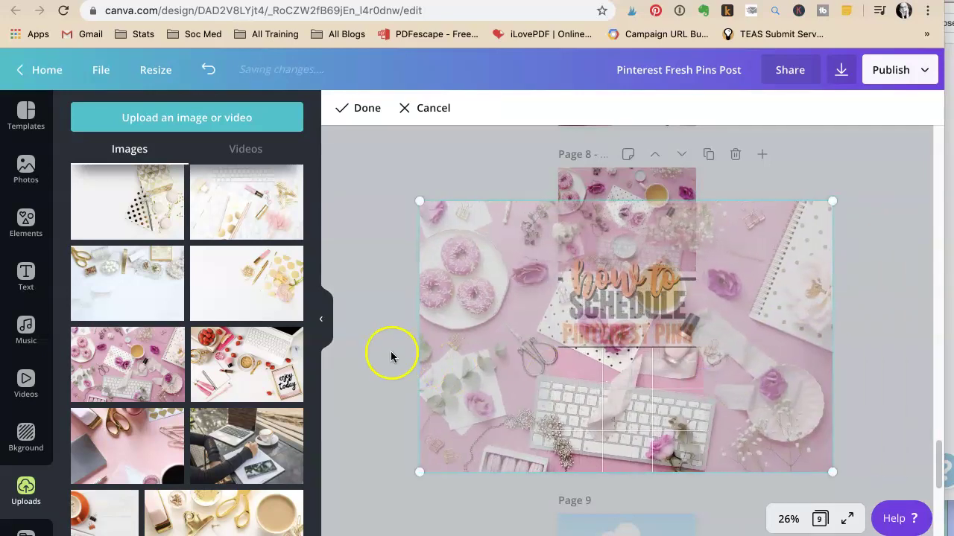
pyautogui.click(374, 237)
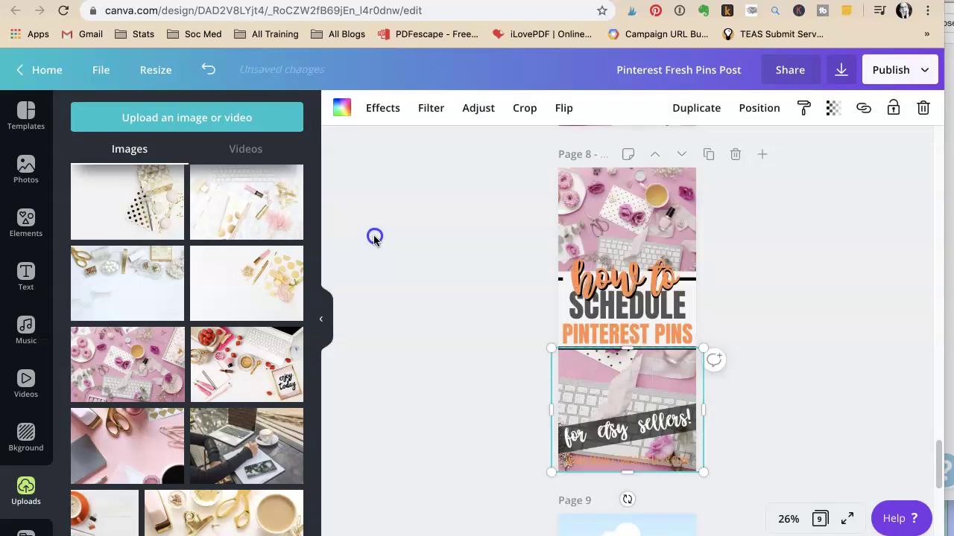
# Step: Enlarge page 8's lower photo further and shift its crop to frame the jeweled necklace, macarons and keyboard edge
pyautogui.doubleClick(602, 383)
pyautogui.moveTo(829, 200); pyautogui.dragTo(932, 130)
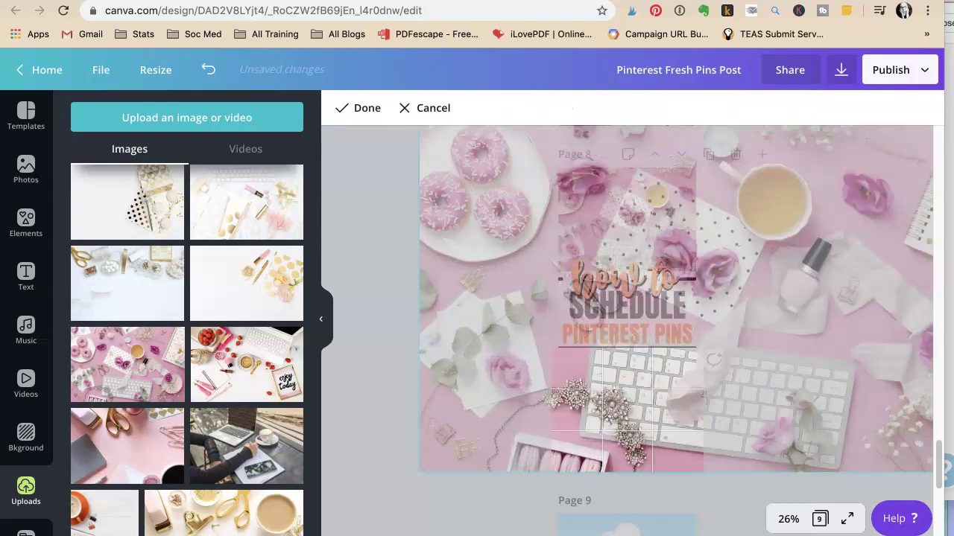
pyautogui.moveTo(867, 320); pyautogui.dragTo(895, 307)
pyautogui.click(380, 240)
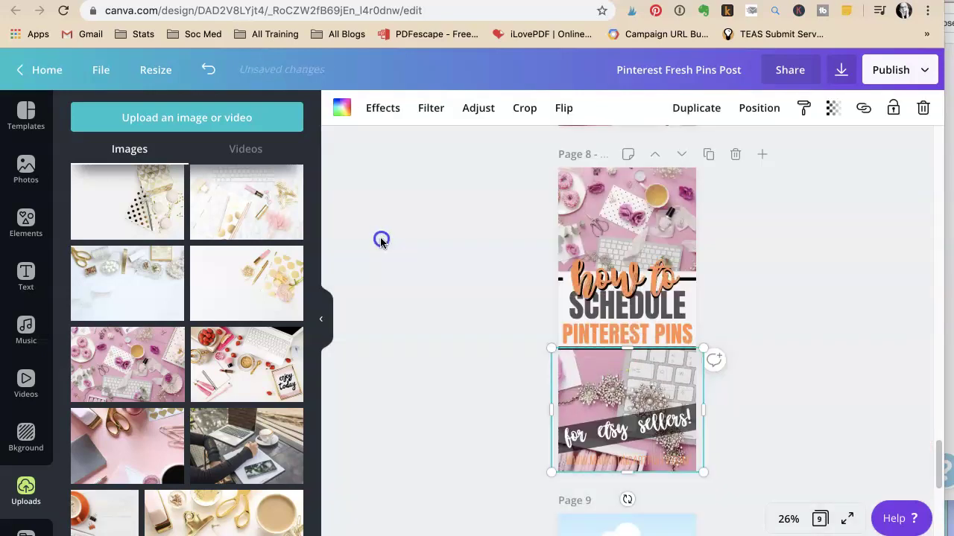
pyautogui.click(812, 322)
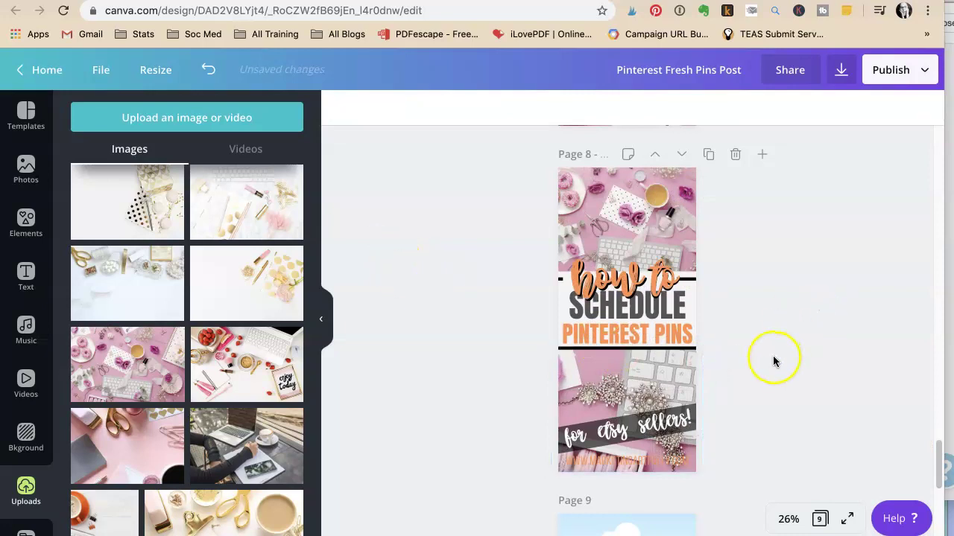
# Step: Enlarge page 8's upper flat lay photo within its crop to frame the plate of pink donuts
pyautogui.doubleClick(649, 214)
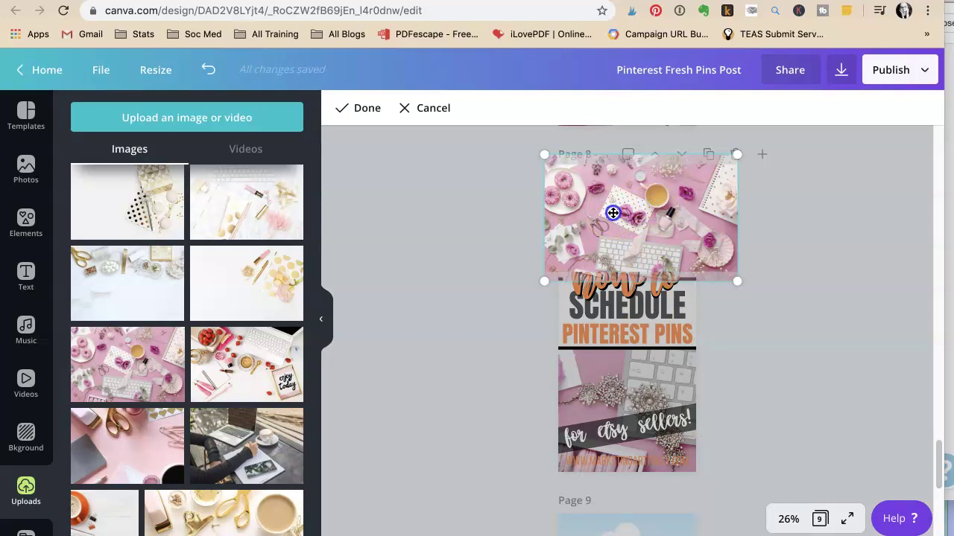
pyautogui.moveTo(606, 210); pyautogui.dragTo(636, 213)
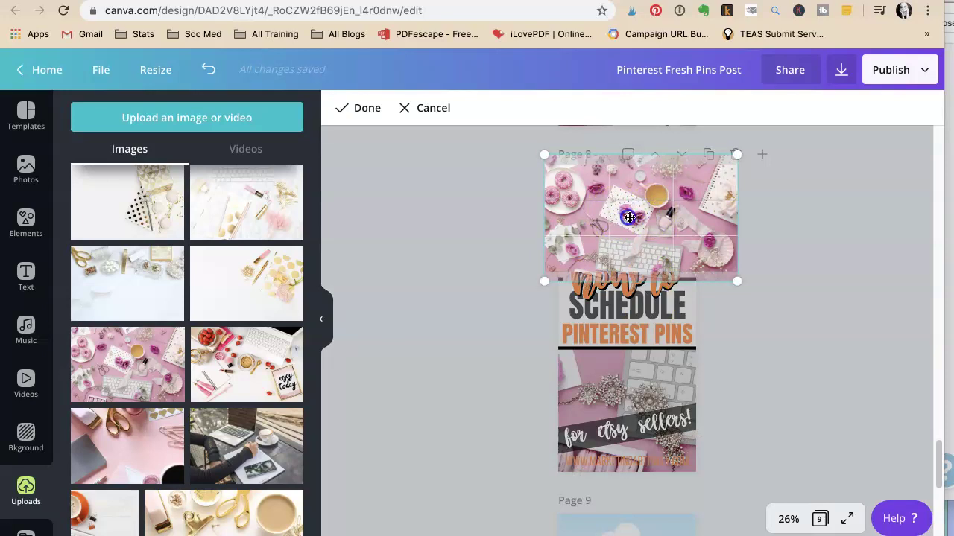
pyautogui.moveTo(737, 281); pyautogui.dragTo(932, 484)
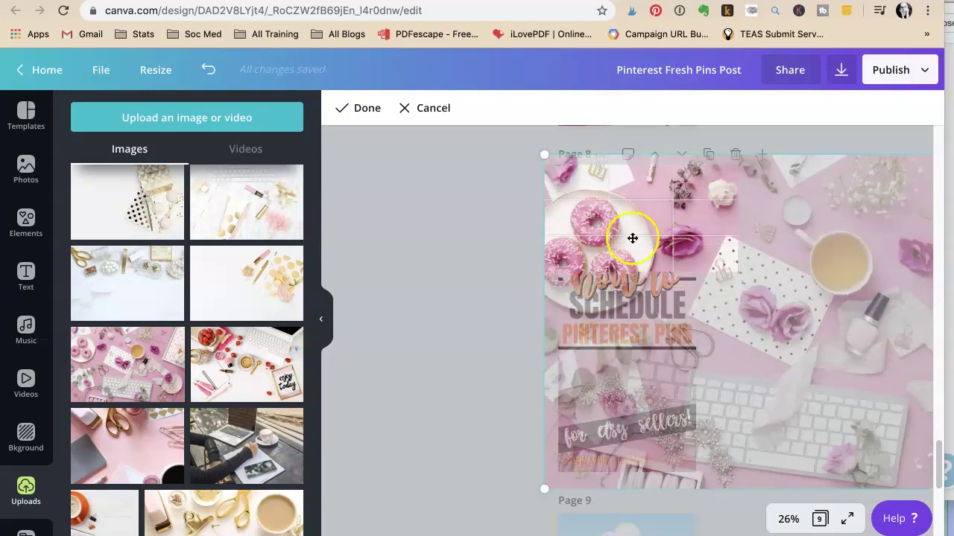
pyautogui.click(376, 222)
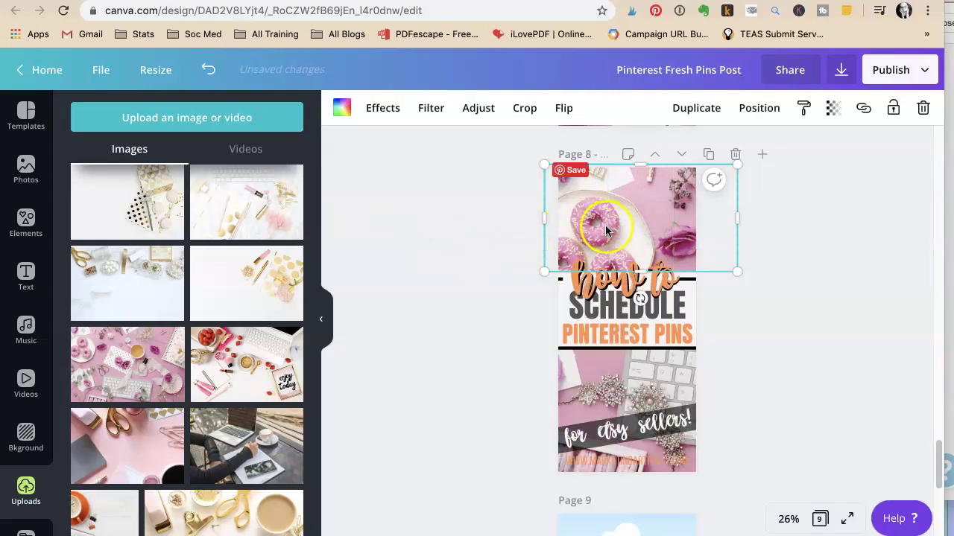
pyautogui.click(751, 340)
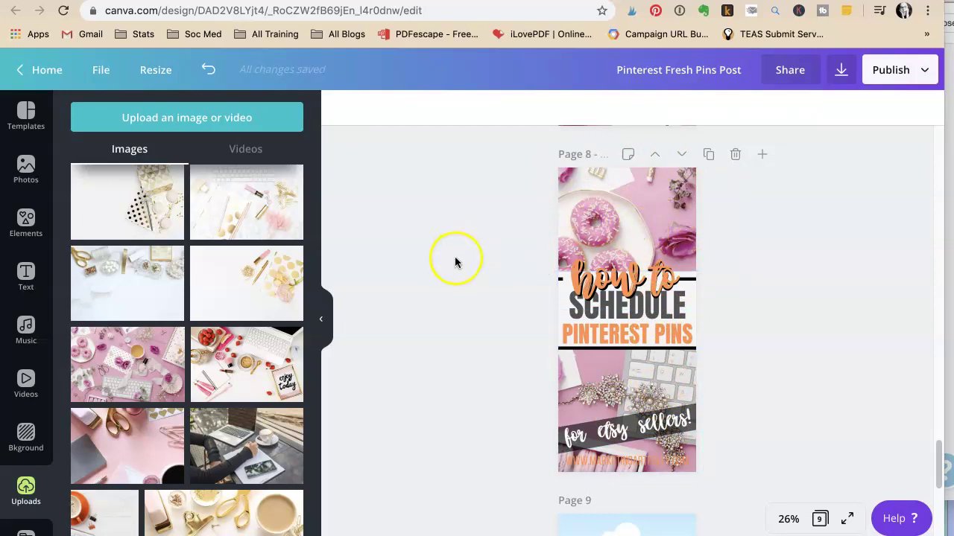
# Step: Review the finished pages above and browse the uploaded images for more pink flat lay photos
pyautogui.scroll(5, 451, 287)
pyautogui.scroll(4, 498, 310)
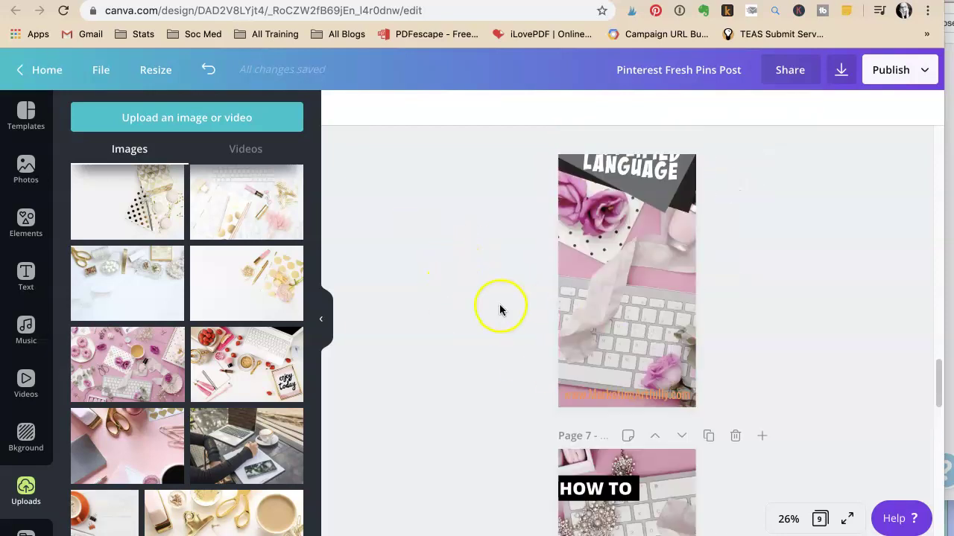
pyautogui.scroll(-5, 499, 310)
pyautogui.scroll(-10, 166, 264)
pyautogui.scroll(-10, 166, 264)
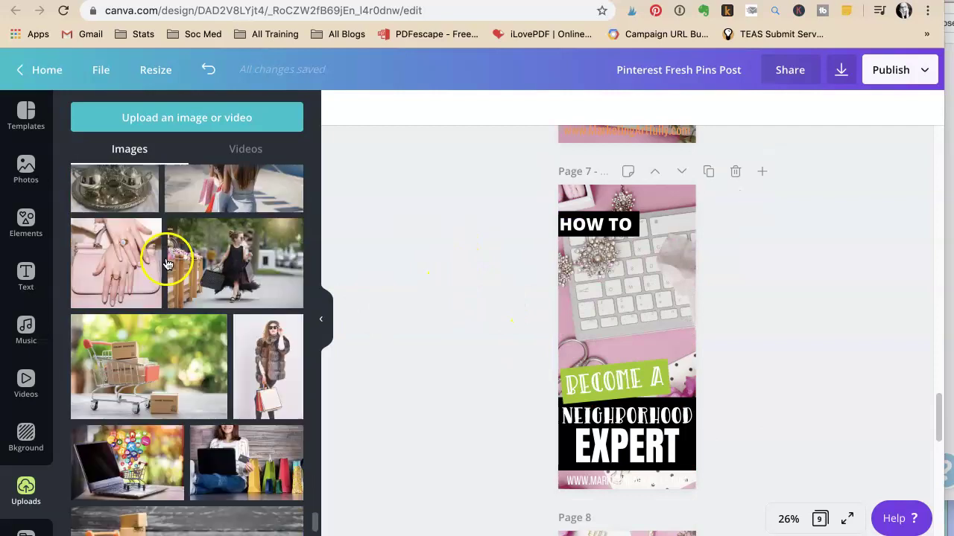
pyautogui.scroll(-10, 168, 265)
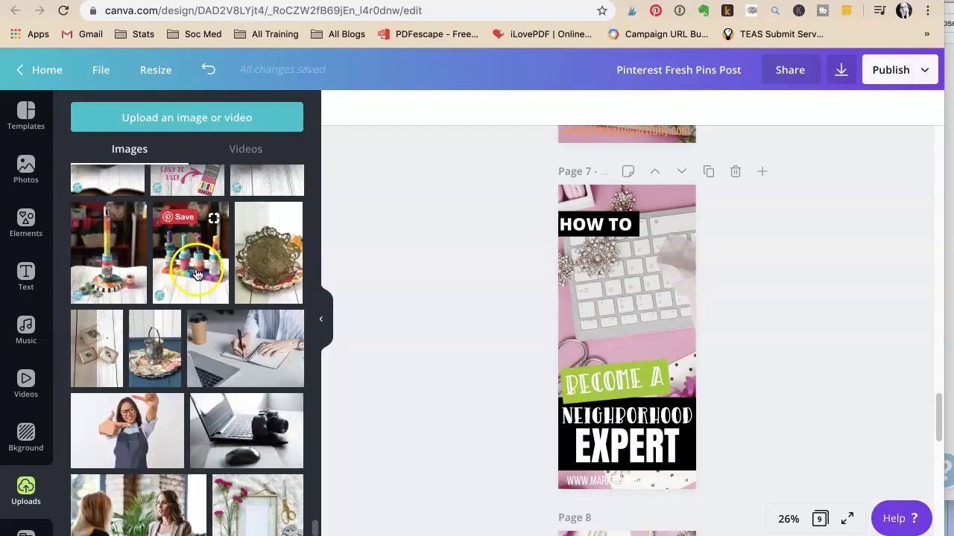
pyautogui.scroll(-3, 192, 277)
pyautogui.scroll(1, 224, 280)
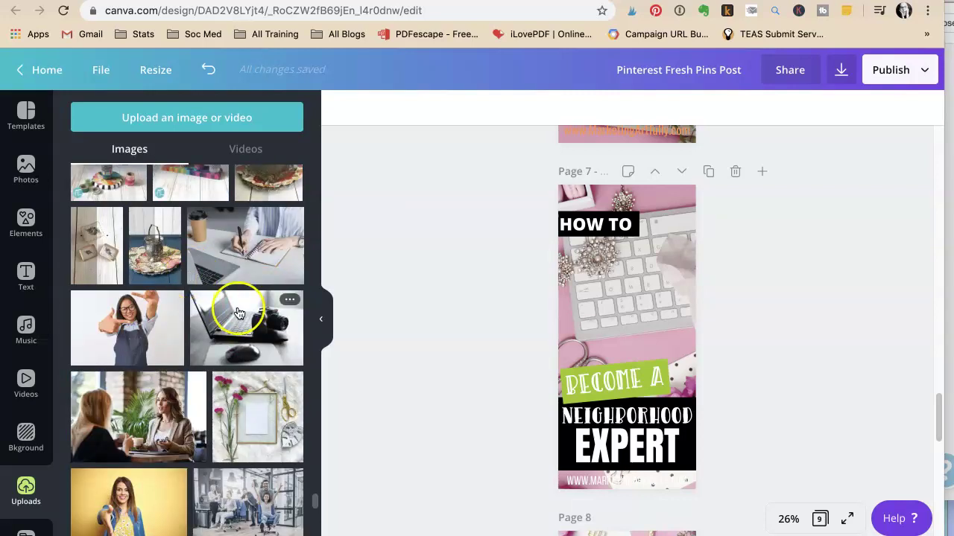
pyautogui.scroll(-5, 234, 305)
pyautogui.scroll(-15, 235, 307)
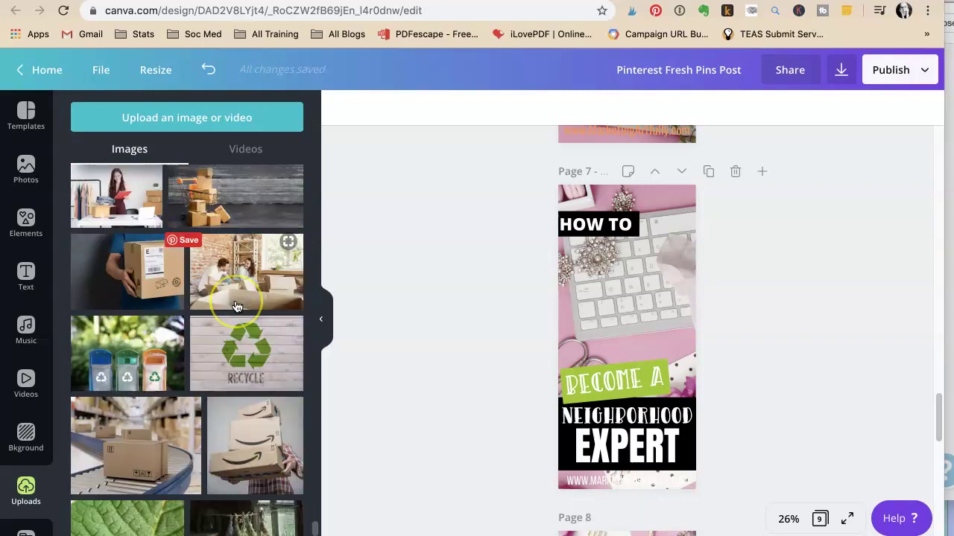
pyautogui.scroll(-5, 235, 307)
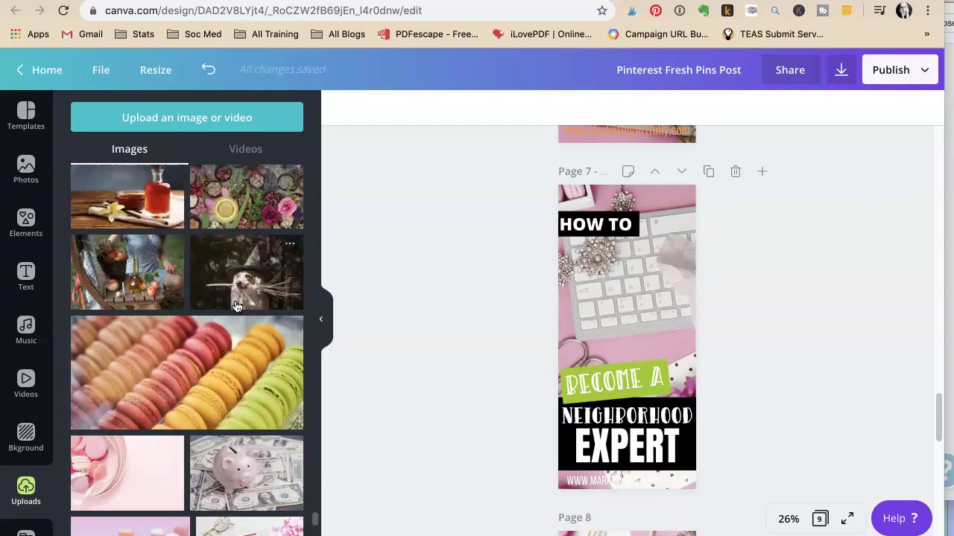
pyautogui.scroll(-3, 236, 307)
# Step: Fill page 9's lower photo frame with the uploaded pink flat lay of a slanted keyboard, mouse and peonies
pyautogui.click(385, 347)
pyautogui.scroll(-10, 430, 353)
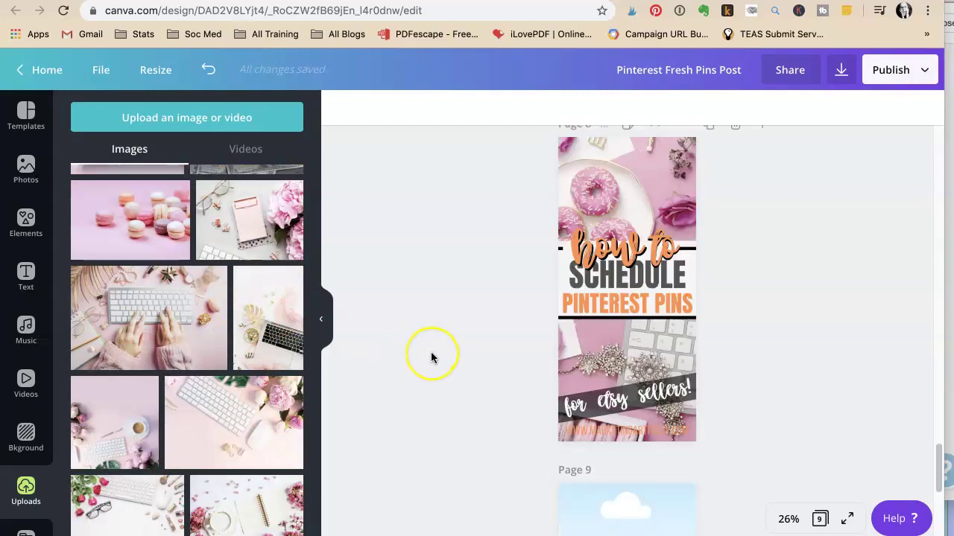
pyautogui.scroll(-2, 431, 358)
pyautogui.moveTo(186, 371); pyautogui.dragTo(625, 395)
pyautogui.click(494, 376)
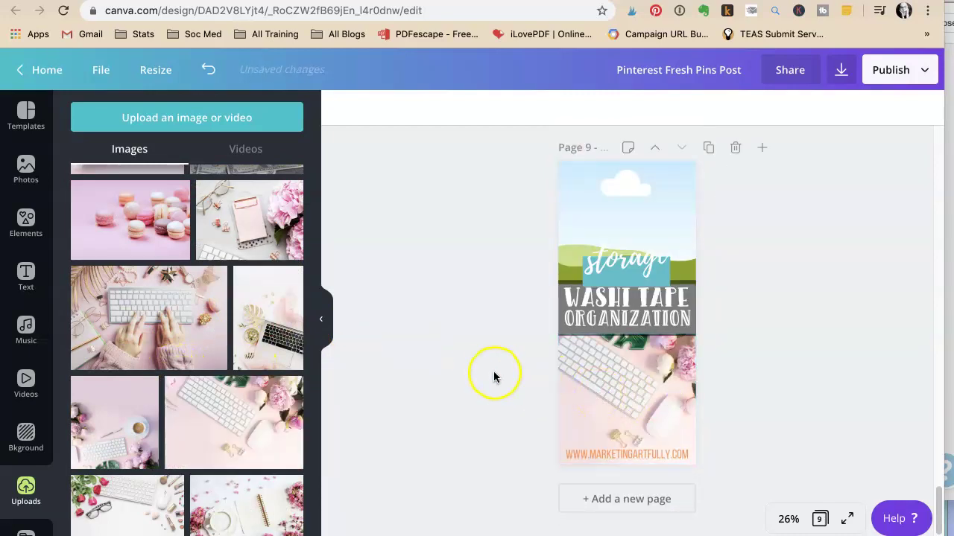
# Step: Enlarge page 9's lower photo within its crop and shift it to frame the slanted keyboard and edge of the peonies
pyautogui.doubleClick(653, 400)
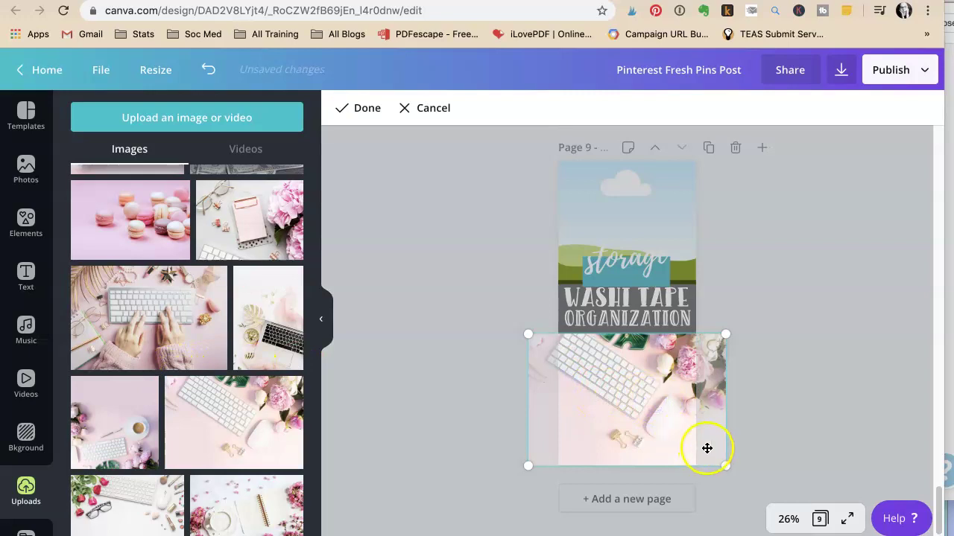
pyautogui.moveTo(725, 465); pyautogui.dragTo(800, 496)
pyautogui.moveTo(596, 425); pyautogui.dragTo(582, 425)
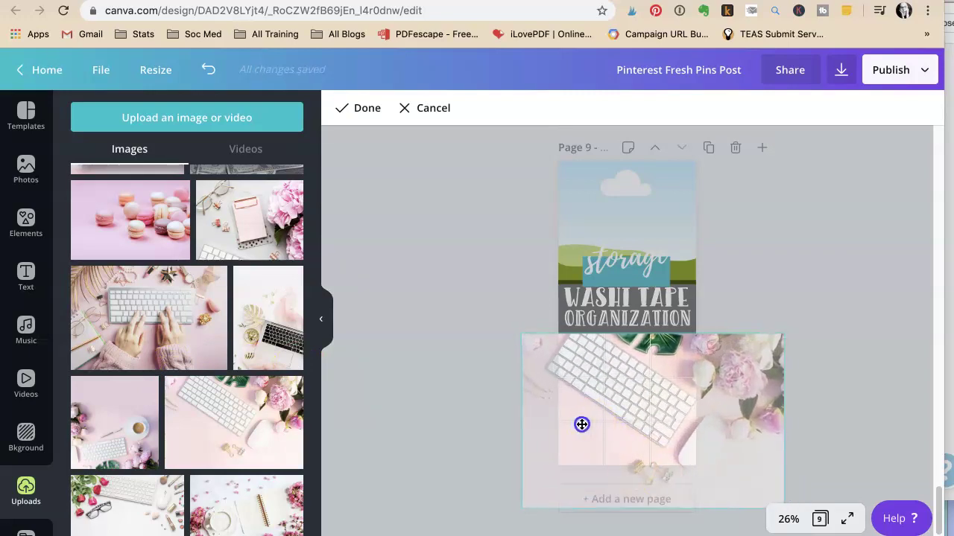
pyautogui.click(442, 236)
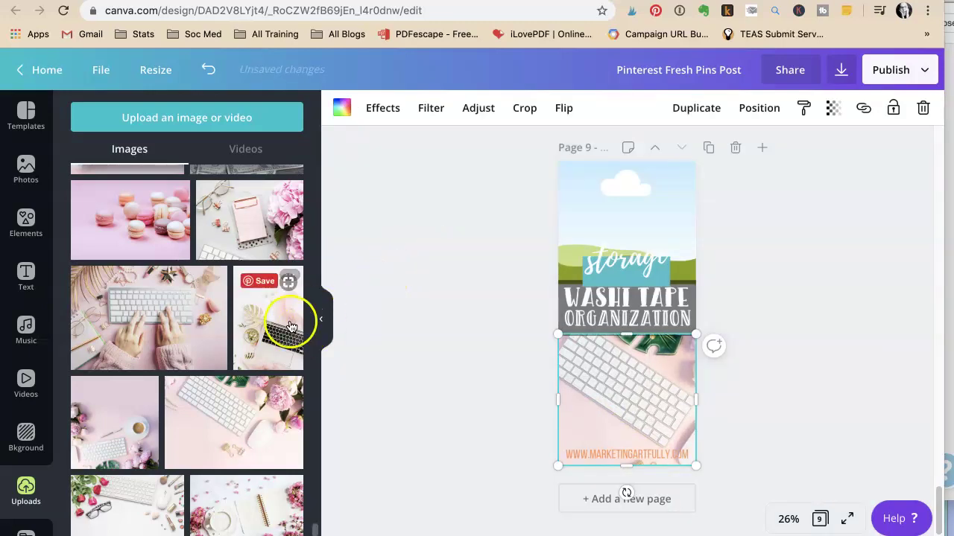
pyautogui.doubleClick(624, 403)
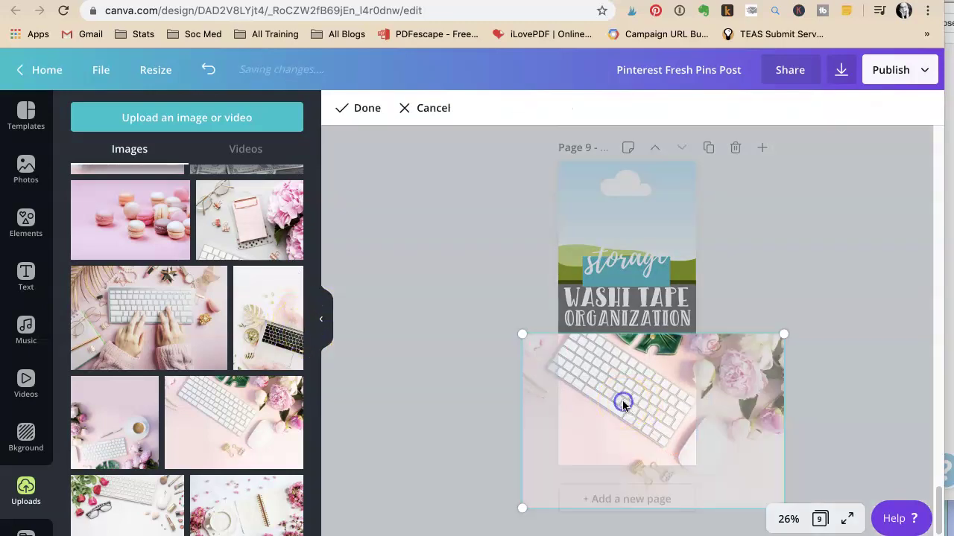
pyautogui.moveTo(645, 401); pyautogui.dragTo(614, 403)
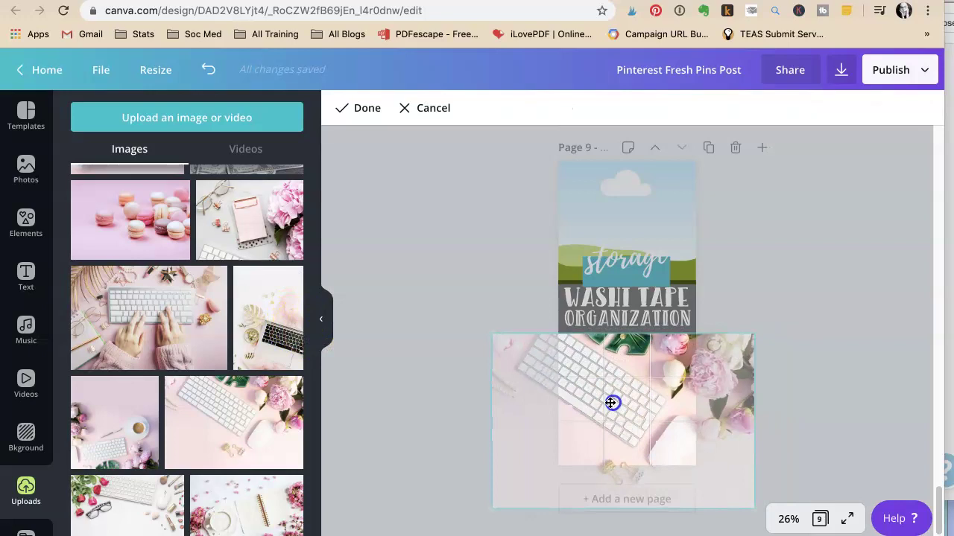
pyautogui.click(416, 287)
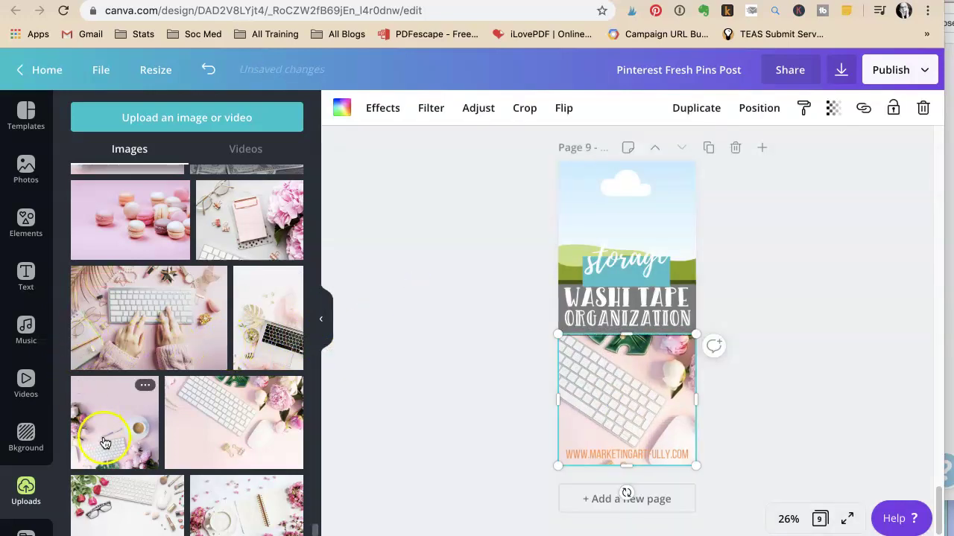
# Step: Fill page 9's upper frame with the hands-on-keyboard flat lay, enlarged and shifted to frame the keyboard and gold ornaments
pyautogui.moveTo(104, 298); pyautogui.dragTo(652, 235)
pyautogui.doubleClick(643, 215)
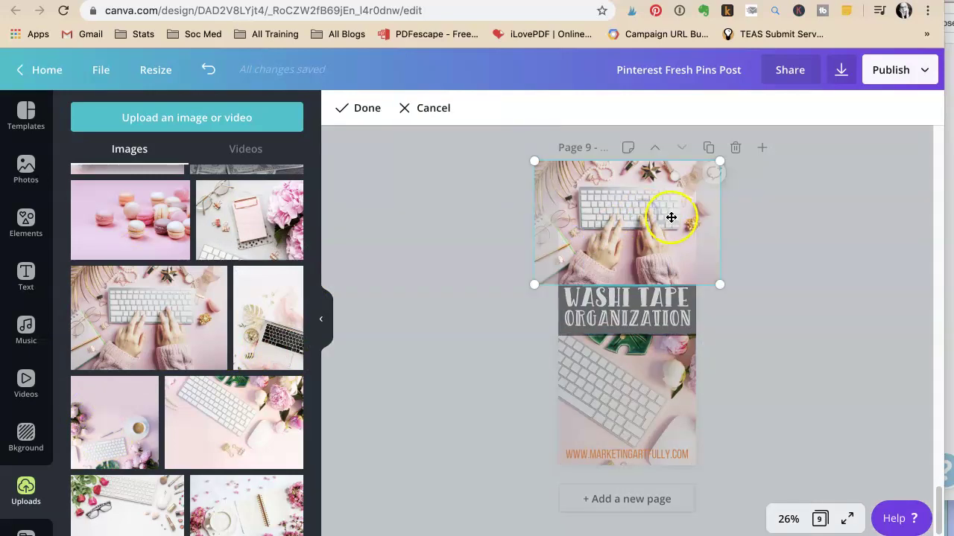
pyautogui.moveTo(715, 165); pyautogui.dragTo(805, 94)
pyautogui.moveTo(681, 183); pyautogui.dragTo(563, 256)
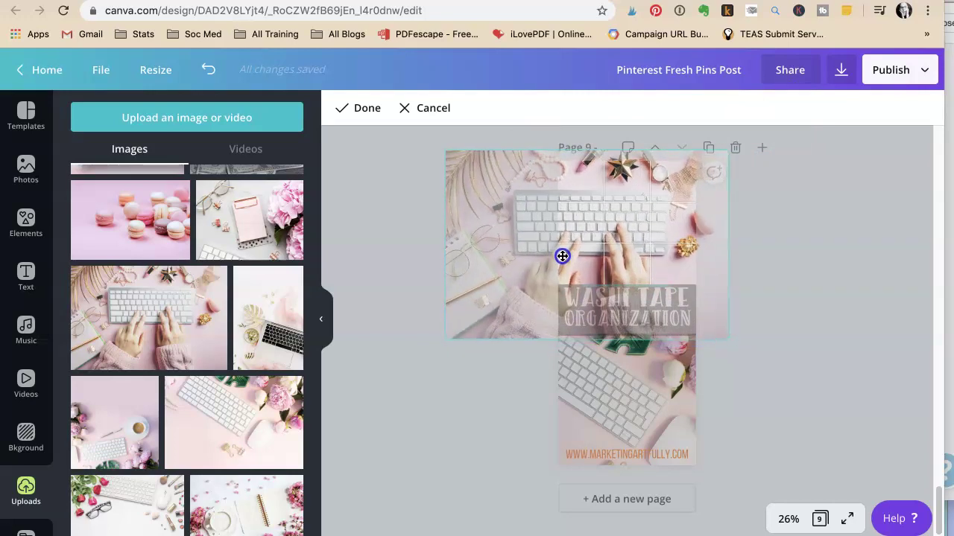
pyautogui.click(762, 306)
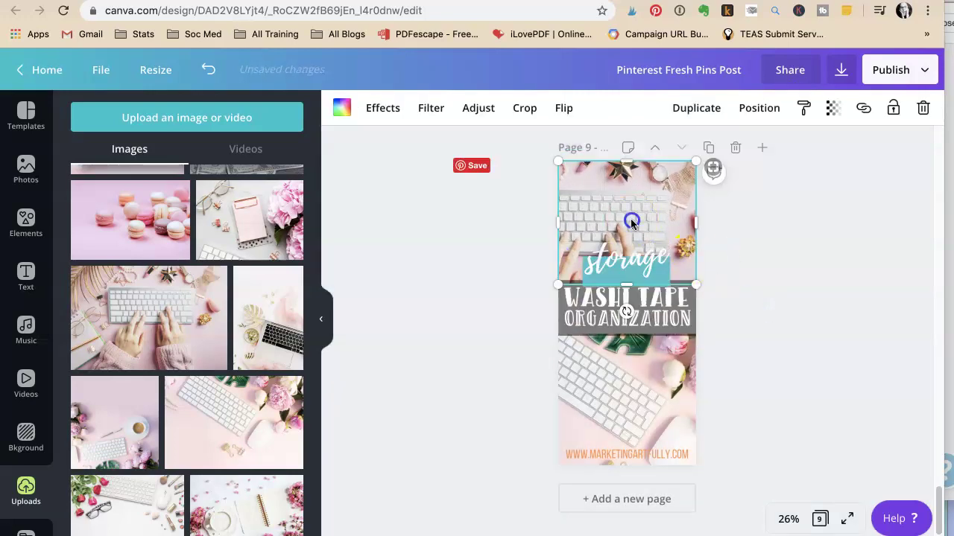
# Step: Set the brightness of both the upper and lower photos on page 9 to 15
pyautogui.click(459, 109)
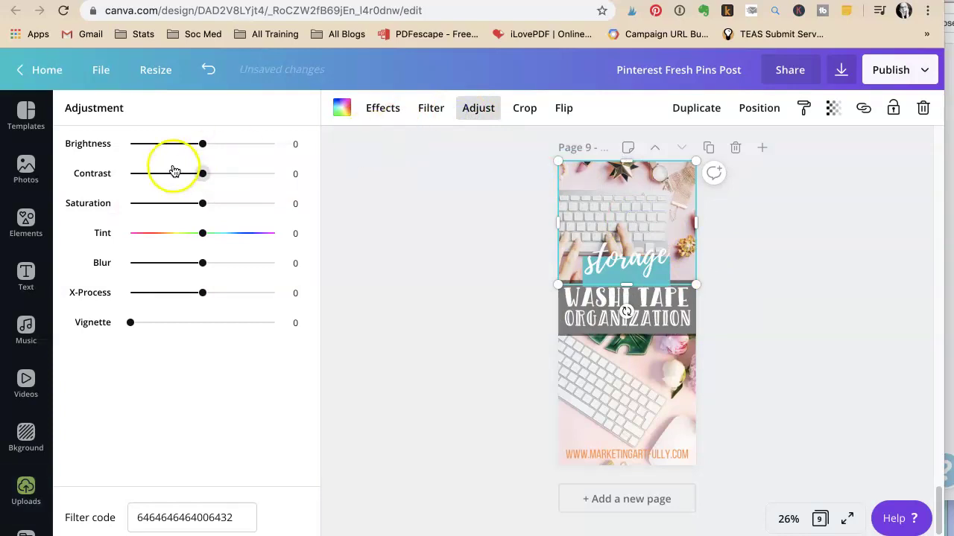
pyautogui.moveTo(199, 143); pyautogui.dragTo(215, 144)
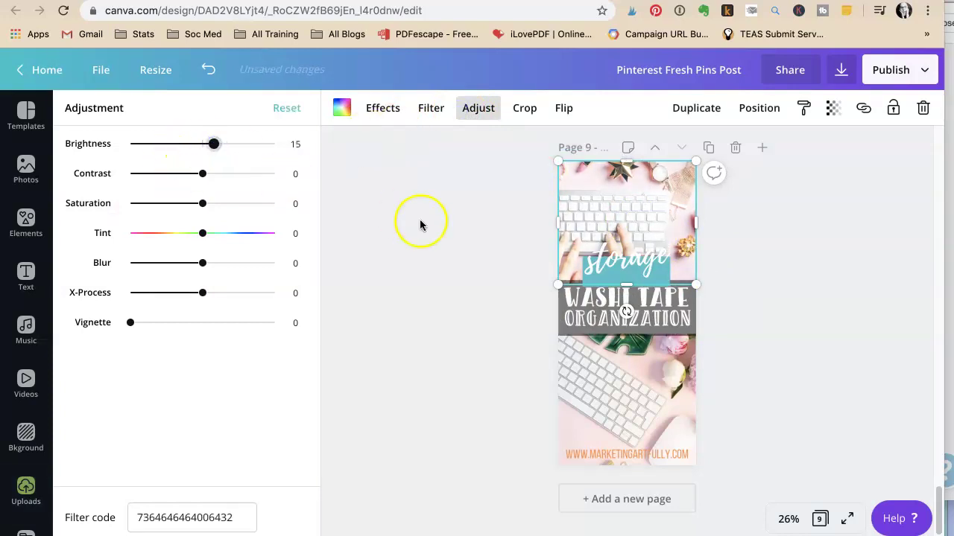
pyautogui.click(578, 367)
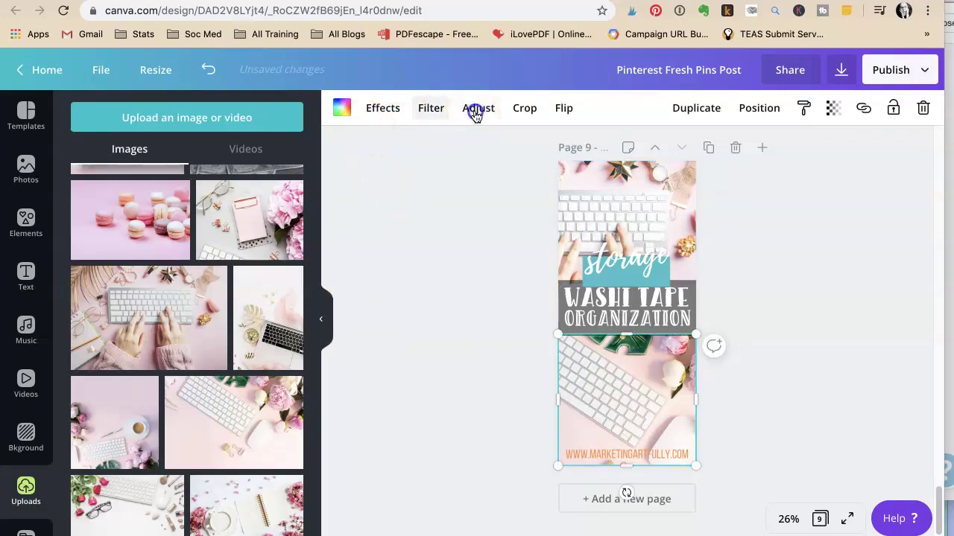
pyautogui.click(476, 110)
pyautogui.moveTo(205, 143); pyautogui.dragTo(213, 144)
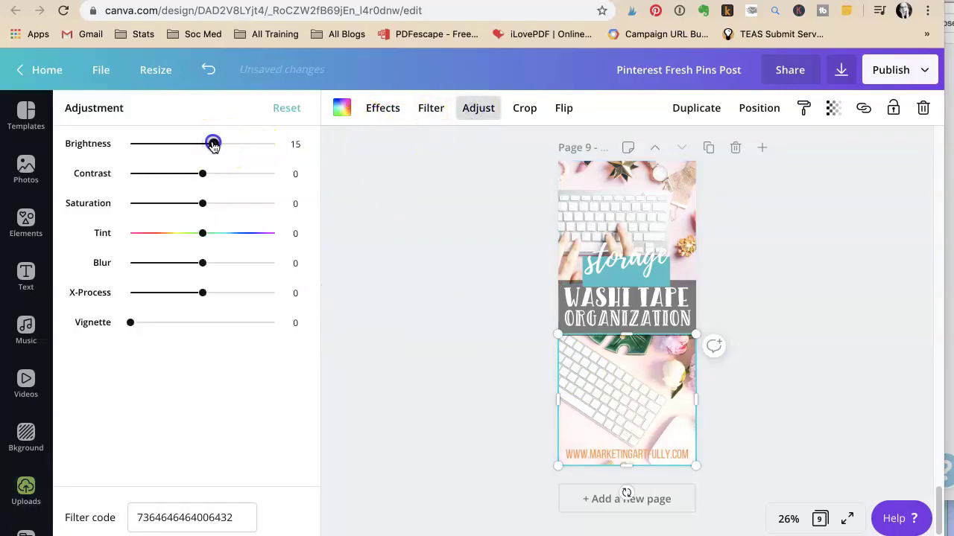
pyautogui.click(436, 206)
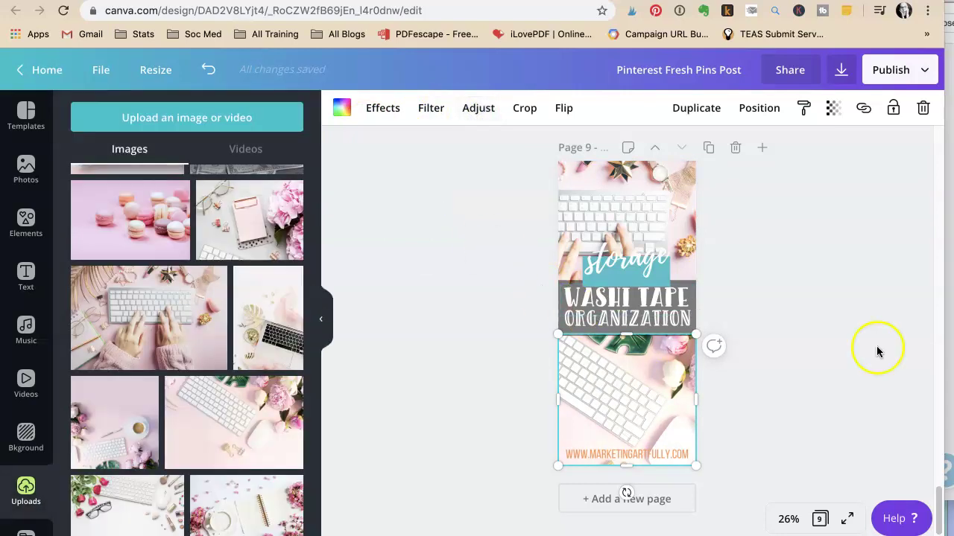
# Step: Set the brightness of page 8's upper donut photo to 12 and its lower necklace photo to about 11
pyautogui.click(777, 316)
pyautogui.scroll(5, 769, 324)
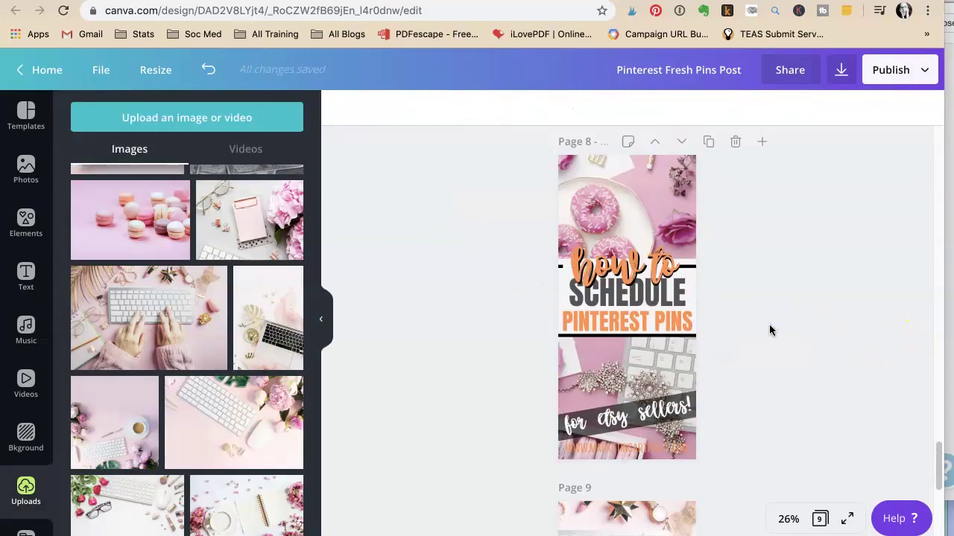
pyautogui.click(717, 222)
pyautogui.click(477, 108)
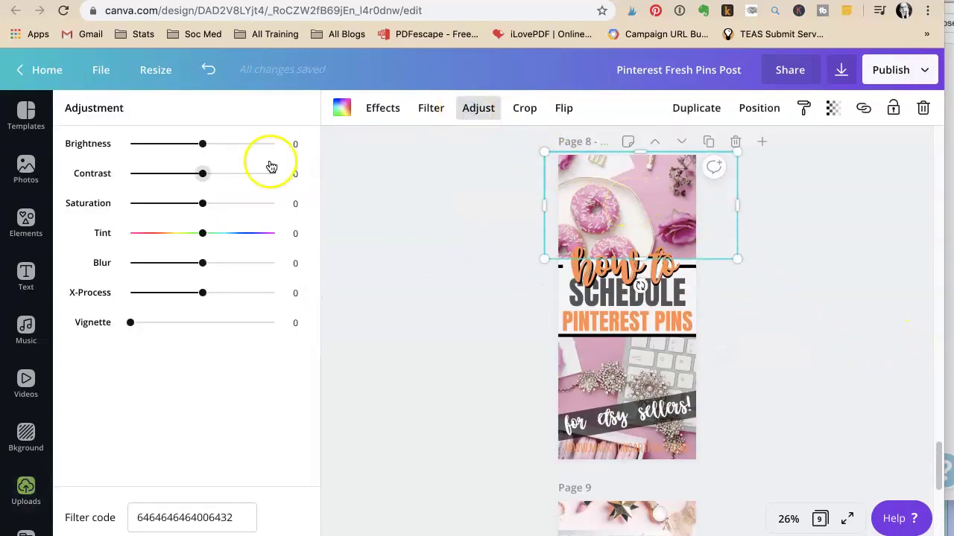
pyautogui.moveTo(206, 144); pyautogui.dragTo(212, 143)
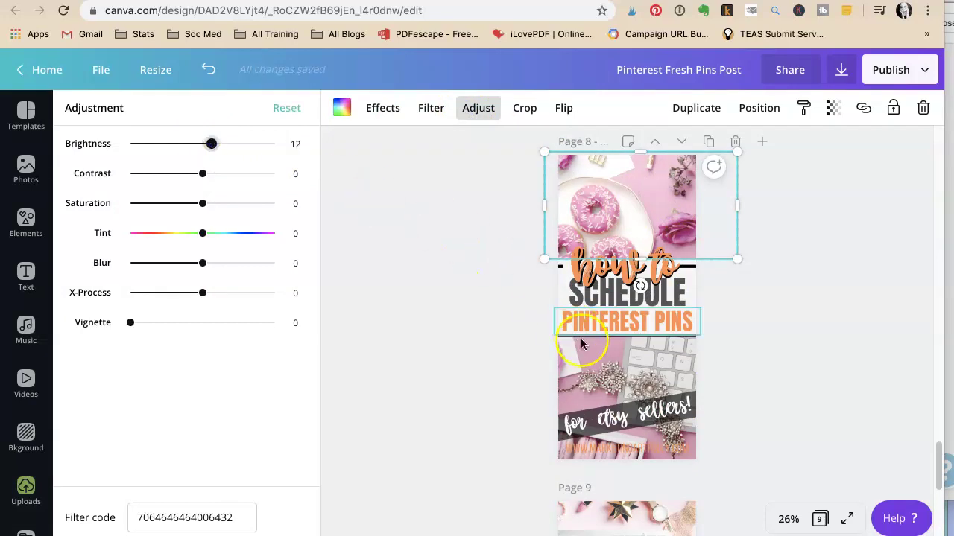
pyautogui.click(596, 377)
pyautogui.click(477, 108)
pyautogui.moveTo(202, 144); pyautogui.dragTo(213, 147)
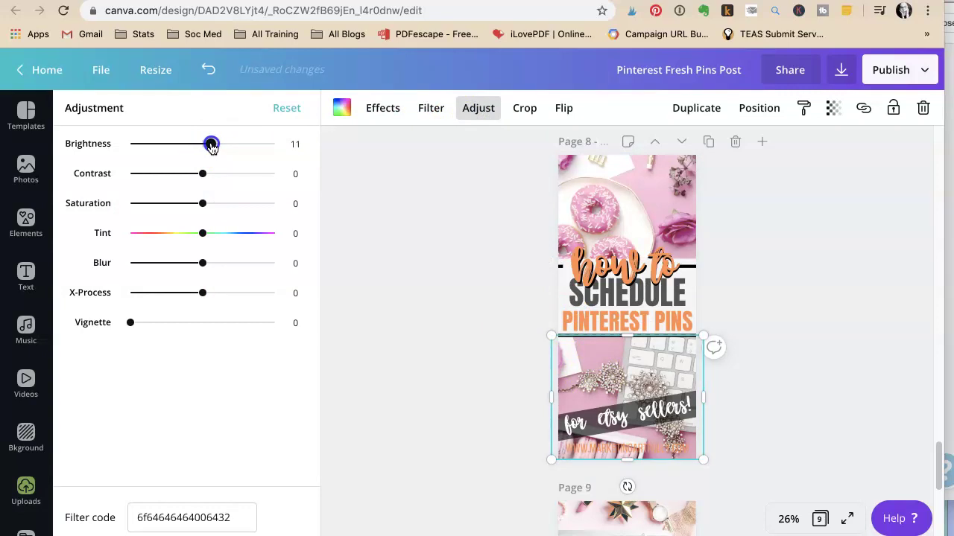
pyautogui.click(394, 188)
# Step: Set the brightness of page 7's background flat lay photo to 15
pyautogui.scroll(5, 425, 216)
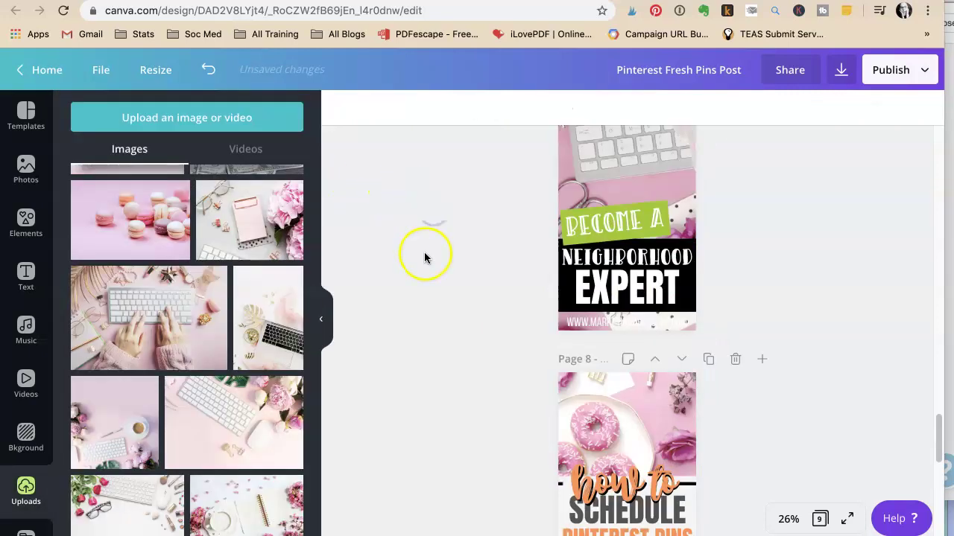
pyautogui.click(638, 222)
pyautogui.click(478, 108)
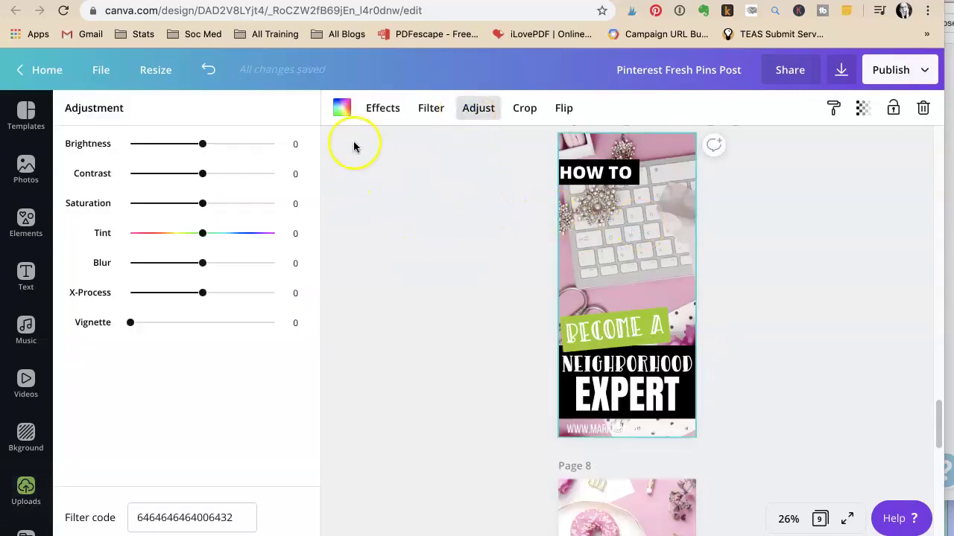
pyautogui.moveTo(203, 144); pyautogui.dragTo(209, 146)
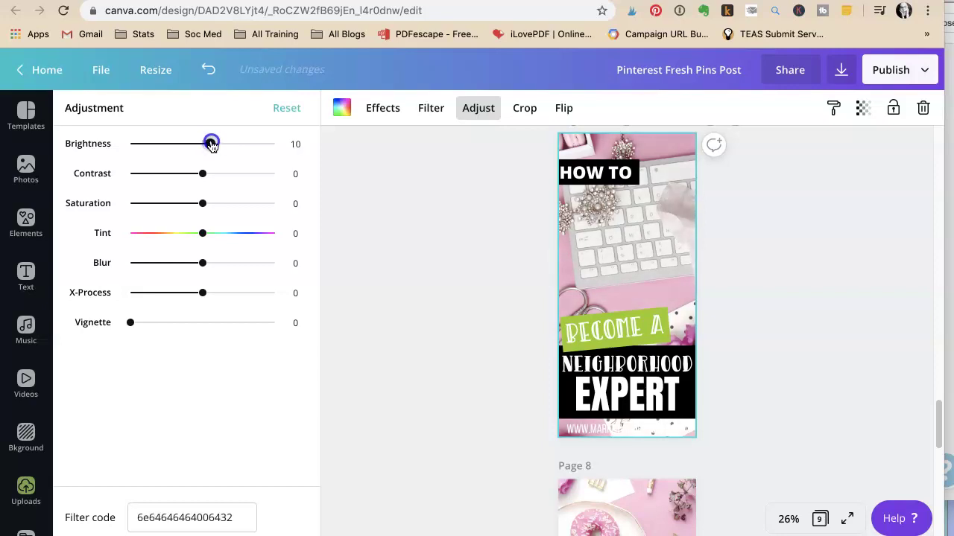
pyautogui.click(441, 203)
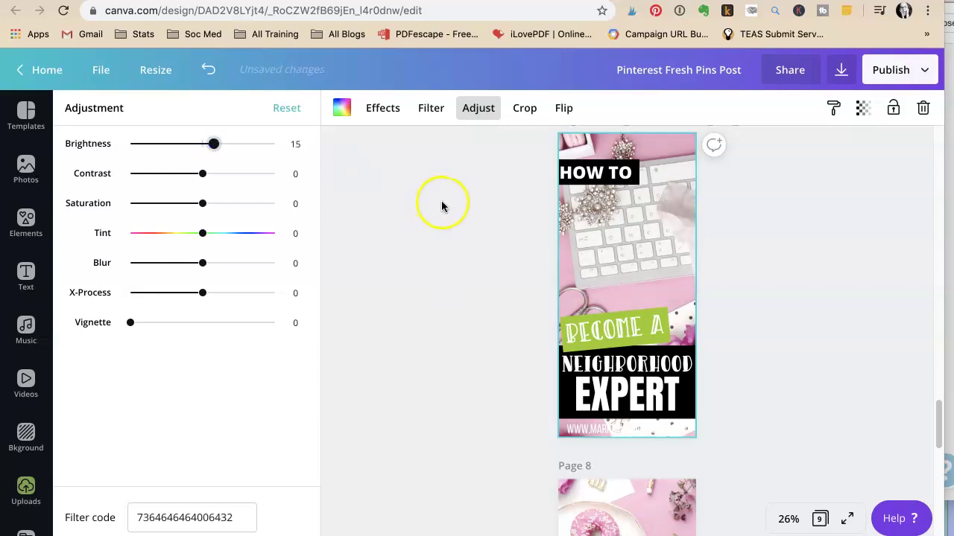
# Step: Raise the brightness of page 6's pink flat lay photo to about 10
pyautogui.scroll(5, 499, 253)
pyautogui.click(609, 369)
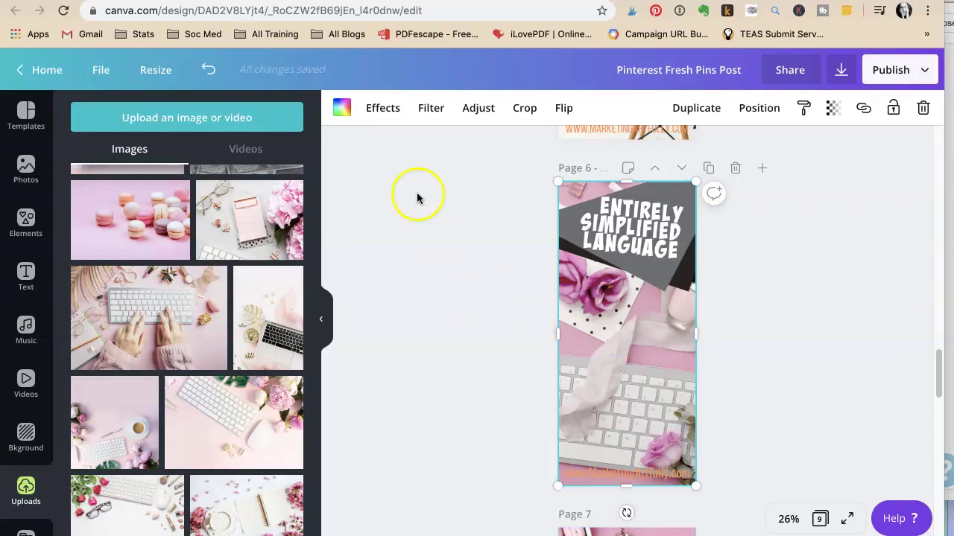
pyautogui.click(432, 113)
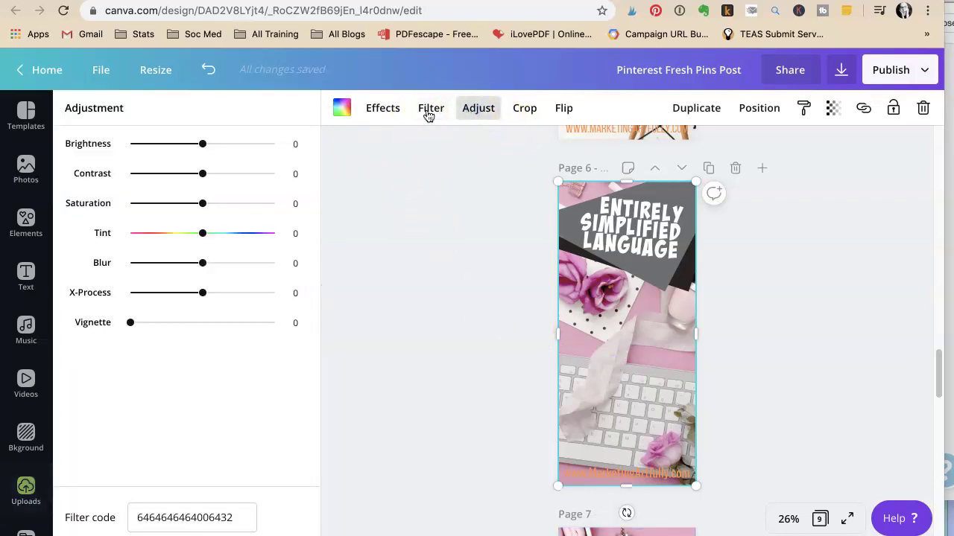
pyautogui.moveTo(203, 145); pyautogui.dragTo(210, 147)
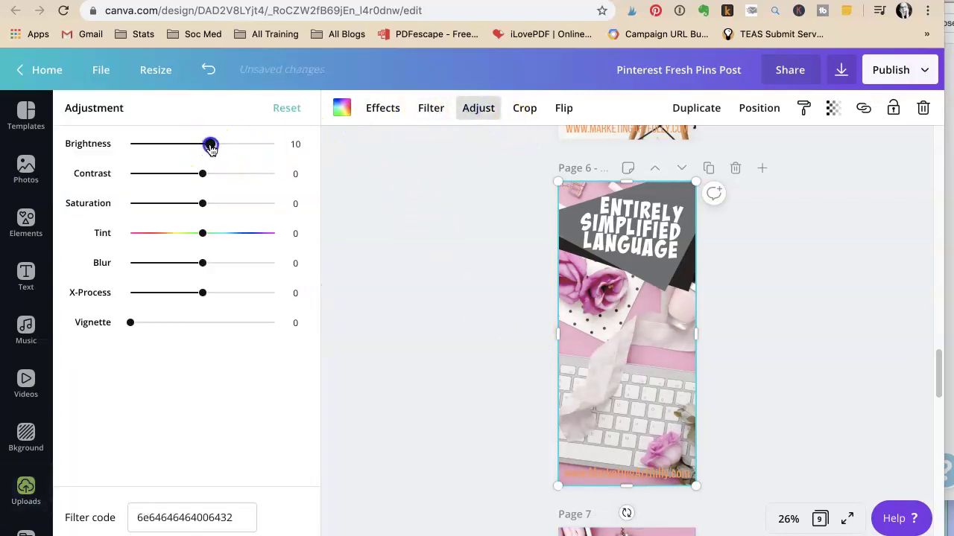
pyautogui.click(464, 232)
# Step: Raise the brightness of page 3's flat lay photo with the polka-dot notebook and coffee cup
pyautogui.scroll(8, 460, 243)
pyautogui.scroll(10, 457, 255)
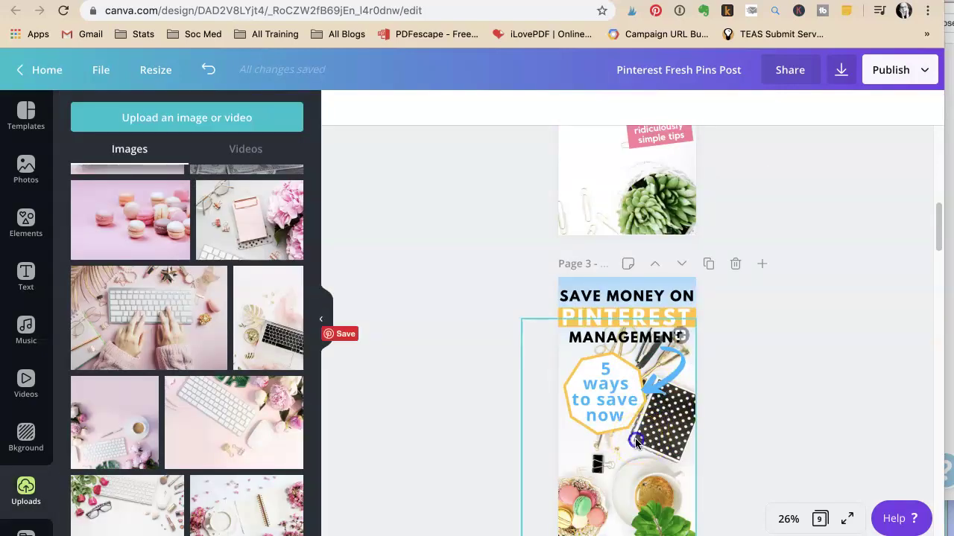
pyautogui.click(666, 412)
pyautogui.click(447, 108)
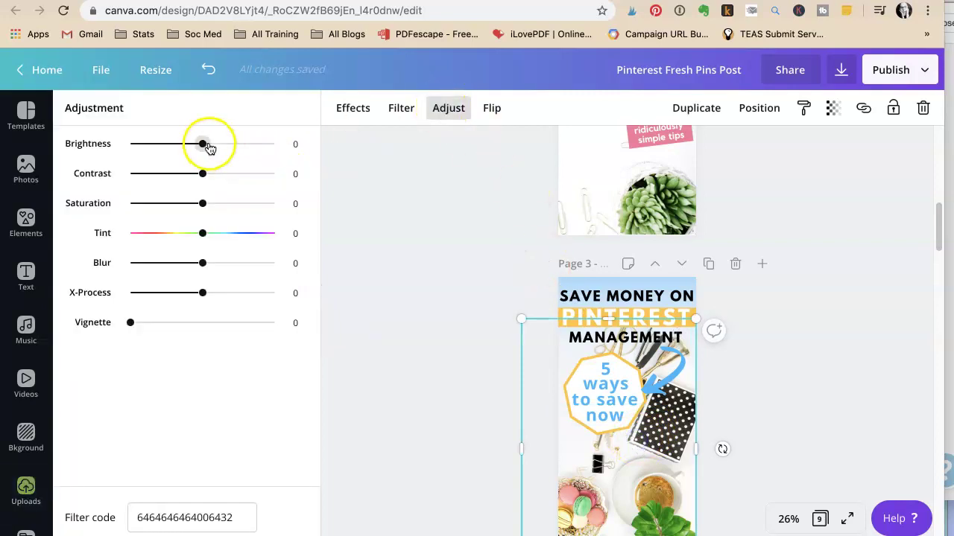
pyautogui.moveTo(206, 145); pyautogui.dragTo(213, 146)
pyautogui.click(539, 229)
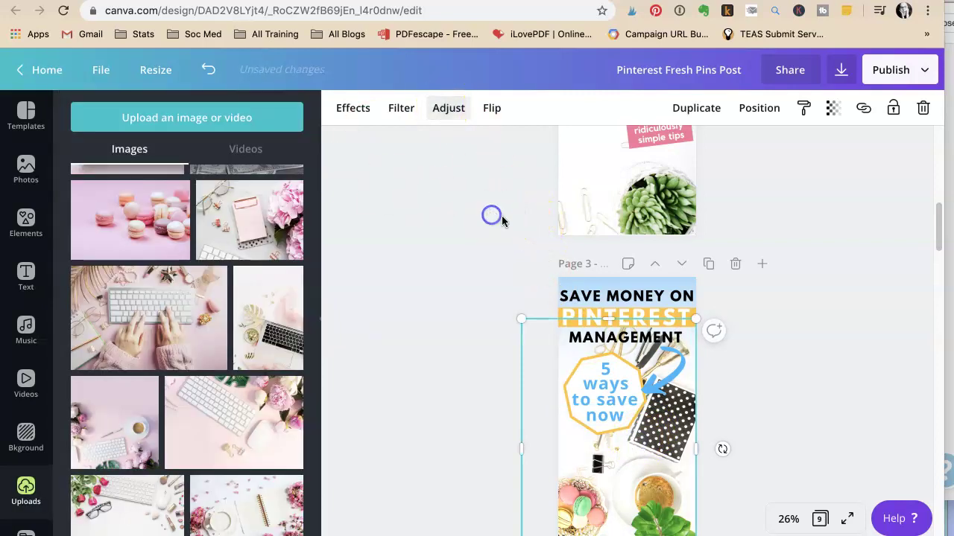
# Step: Slightly raise the brightness of page 1's gold gift box photo
pyautogui.scroll(3, 453, 205)
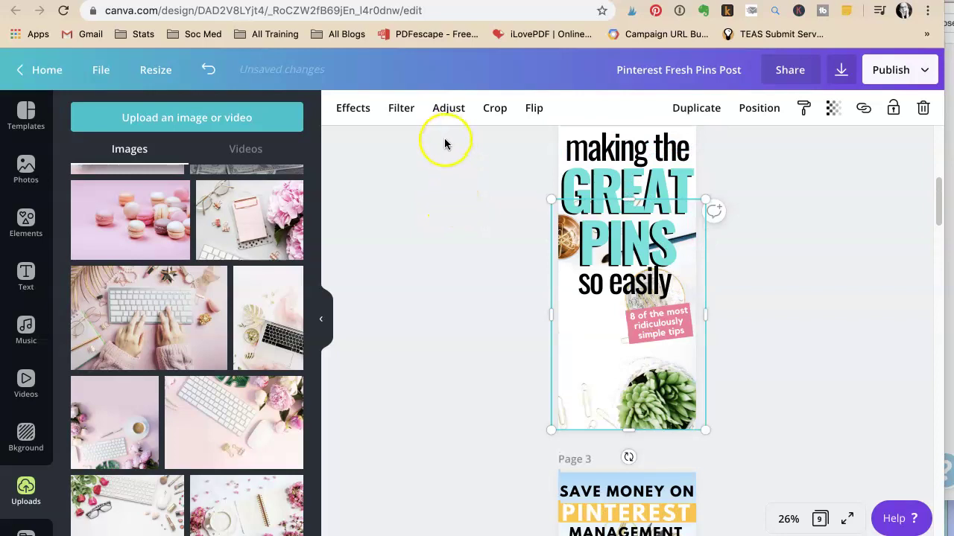
pyautogui.scroll(5, 778, 299)
pyautogui.click(679, 298)
pyautogui.click(646, 318)
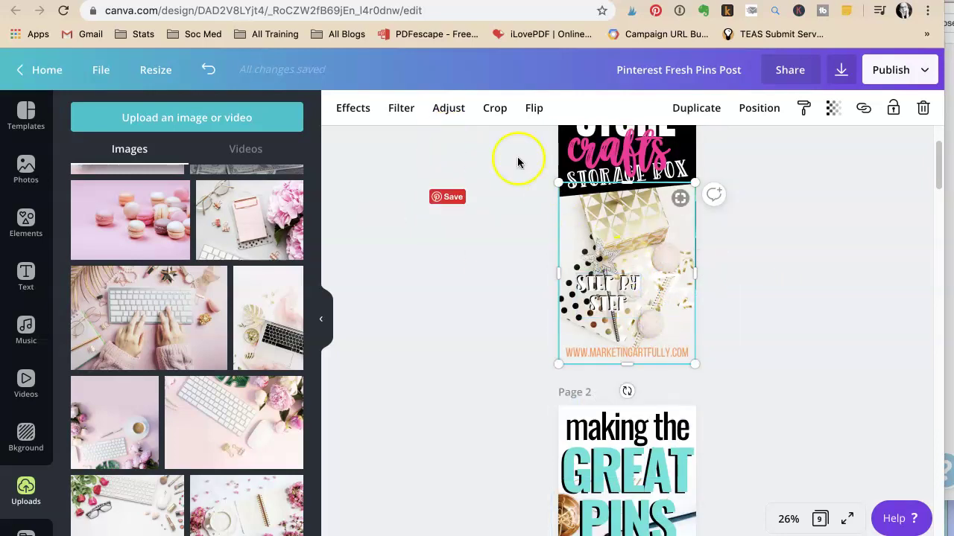
pyautogui.click(448, 108)
pyautogui.moveTo(202, 144); pyautogui.dragTo(209, 148)
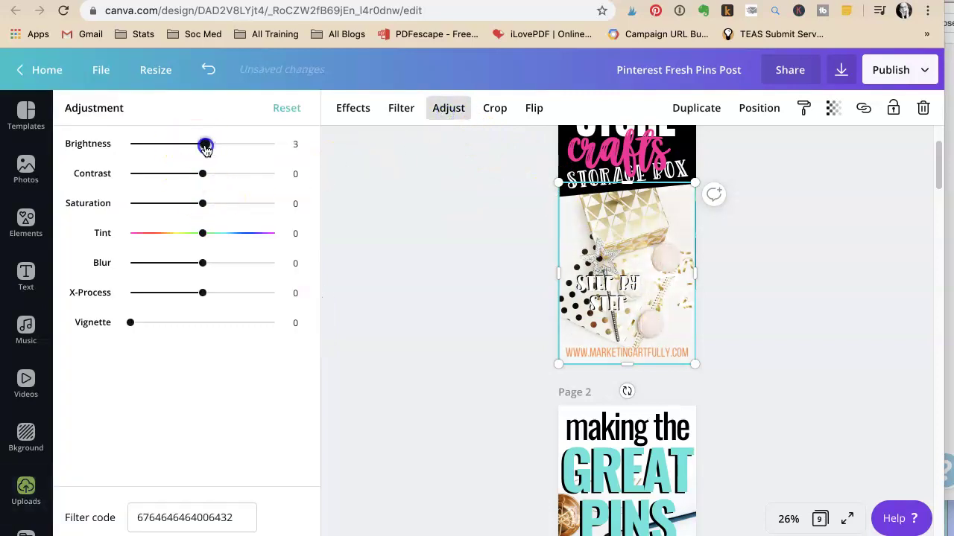
pyautogui.click(383, 207)
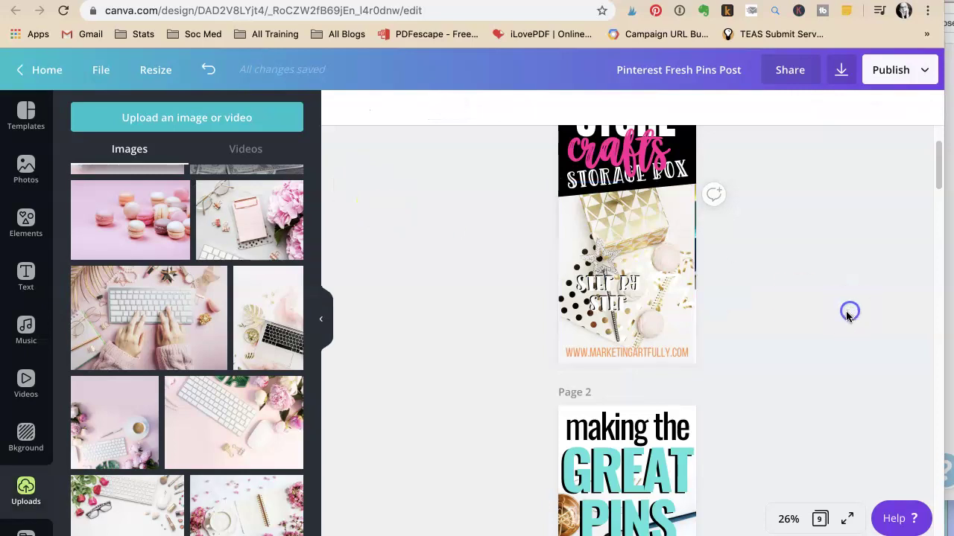
# Step: Move the "Entirely Simplified Language" pin up from page 6 to page 3
pyautogui.scroll(3, 819, 356)
pyautogui.scroll(-7, 822, 358)
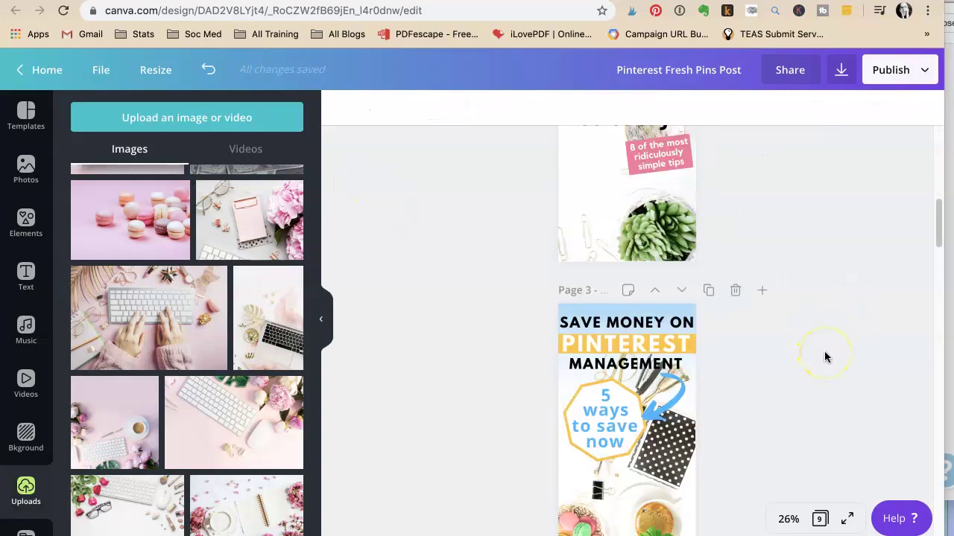
pyautogui.scroll(-3, 825, 358)
pyautogui.scroll(-3, 825, 358)
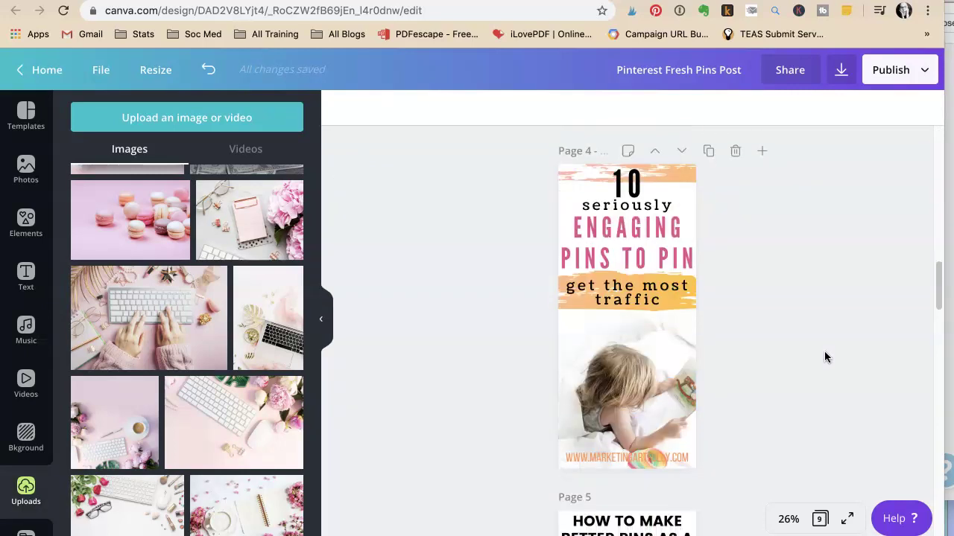
pyautogui.scroll(-10, 793, 333)
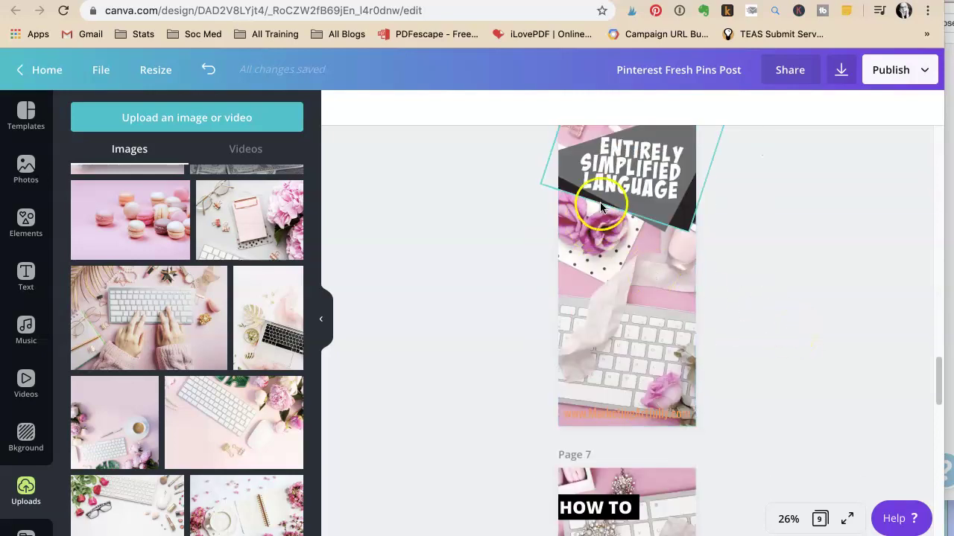
pyautogui.scroll(2, 601, 215)
pyautogui.click(656, 186)
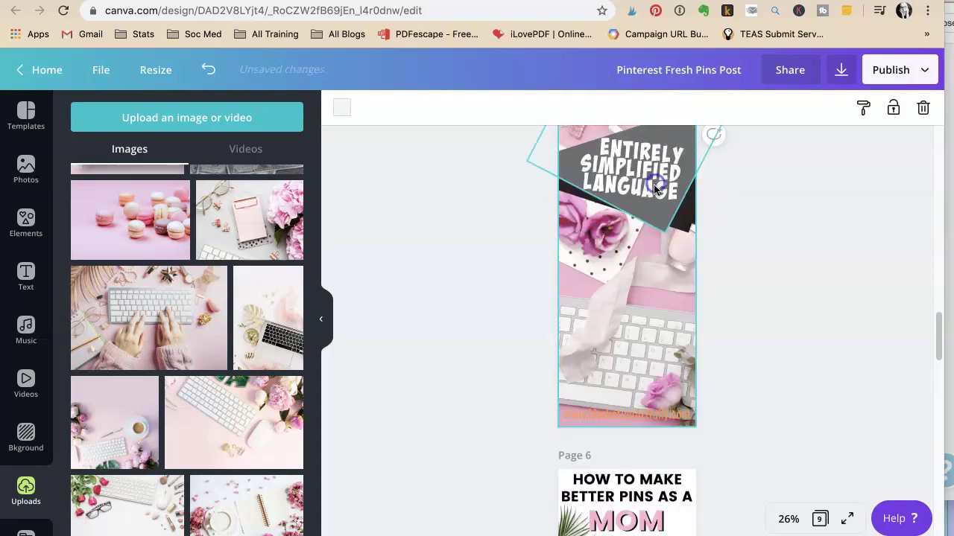
pyautogui.click(656, 186)
pyautogui.click(655, 186)
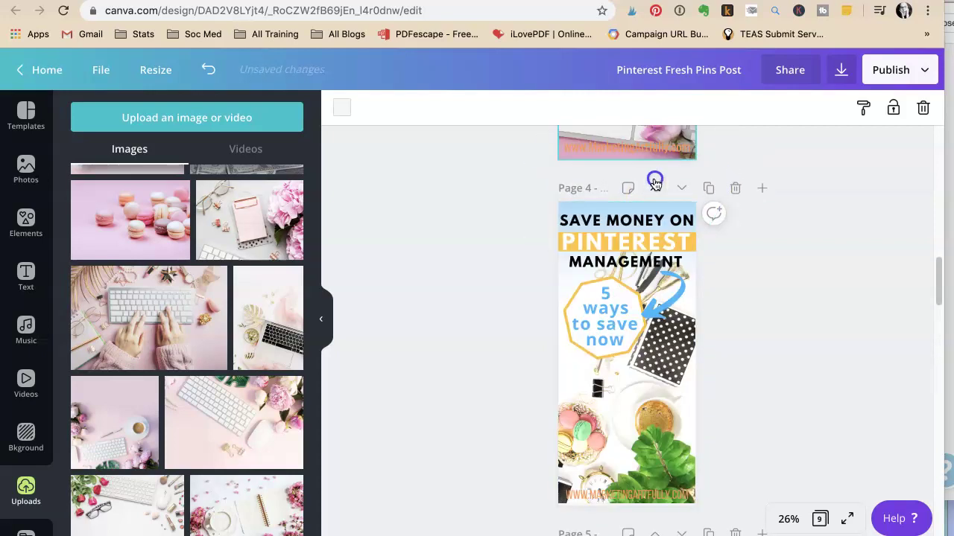
# Step: Move the "How to Become a" pin up from page 7 to page 4
pyautogui.scroll(-2, 649, 216)
pyautogui.scroll(-10, 648, 215)
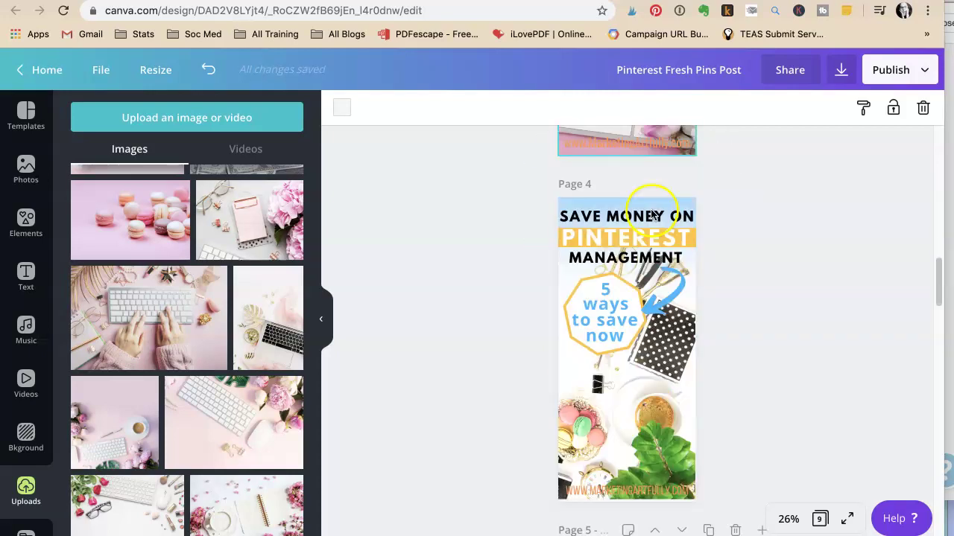
pyautogui.scroll(-5, 650, 211)
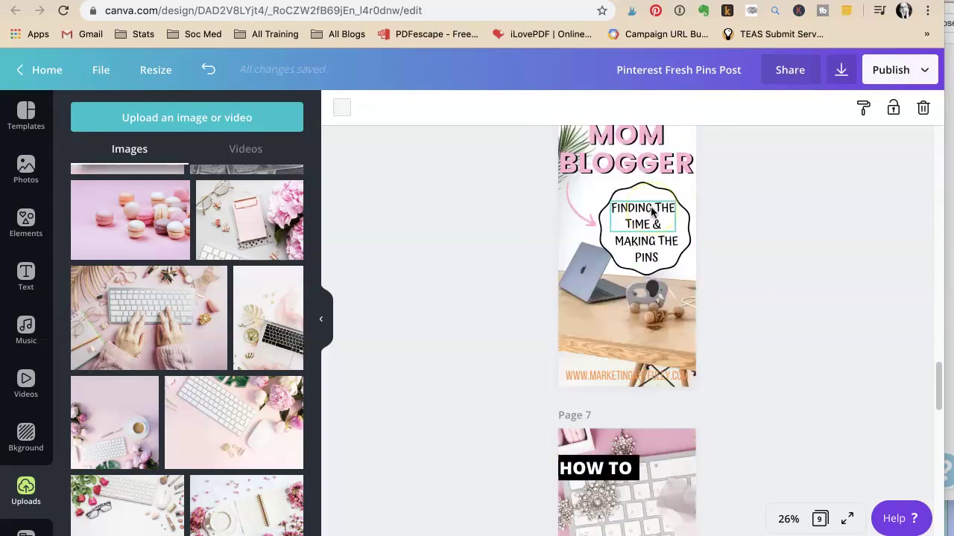
pyautogui.click(660, 304)
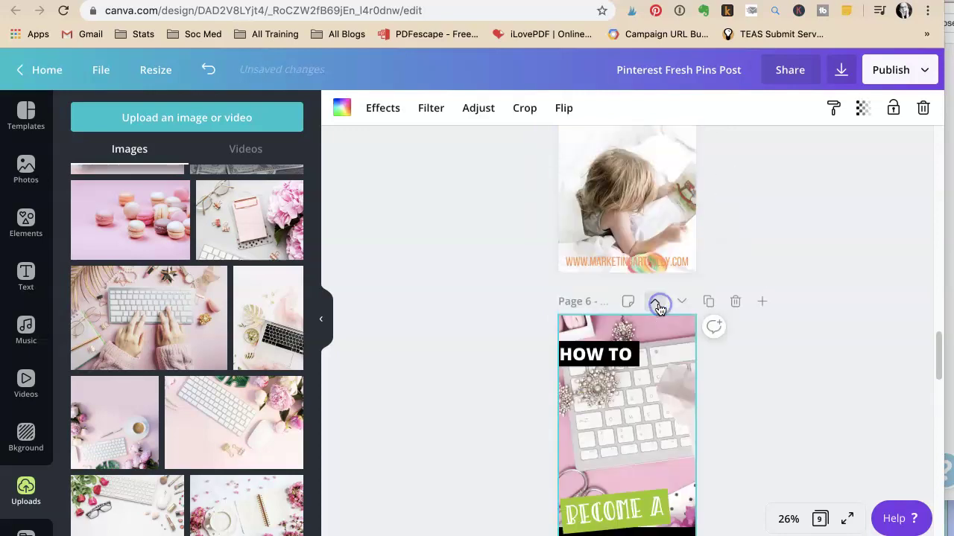
pyautogui.click(655, 304)
pyautogui.click(656, 304)
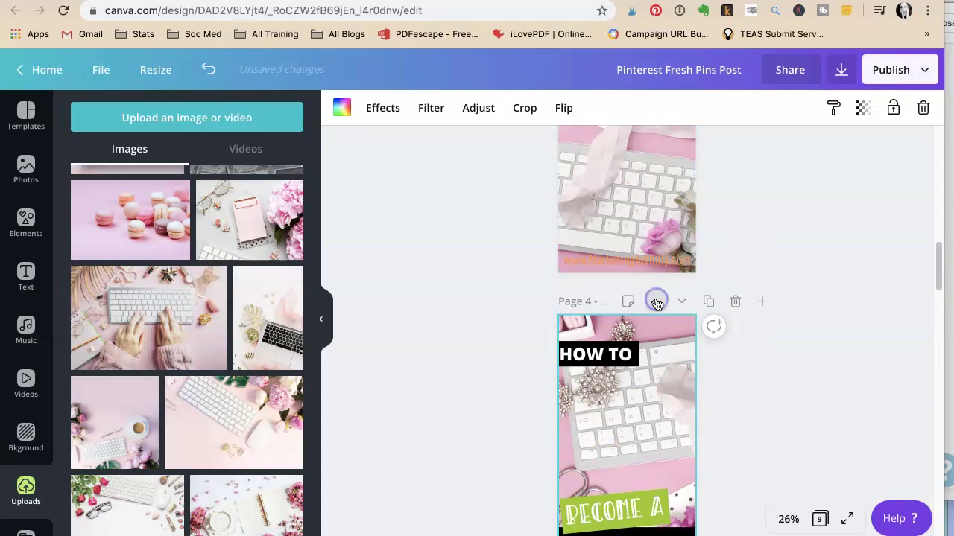
# Step: Move the "How to Schedule Pinterest Pins" pin up from page 8 to page 5
pyautogui.scroll(-15, 788, 265)
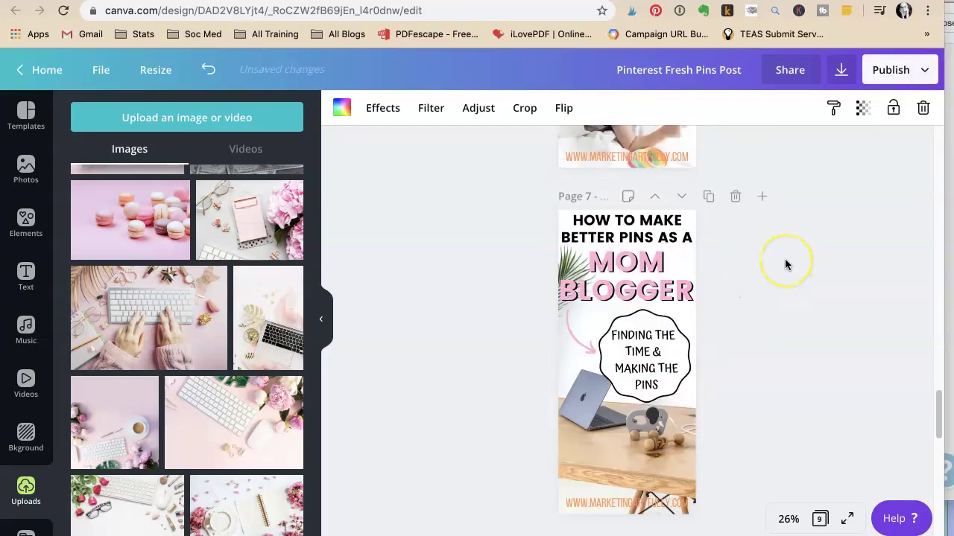
pyautogui.scroll(-2, 784, 265)
pyautogui.scroll(2, 676, 213)
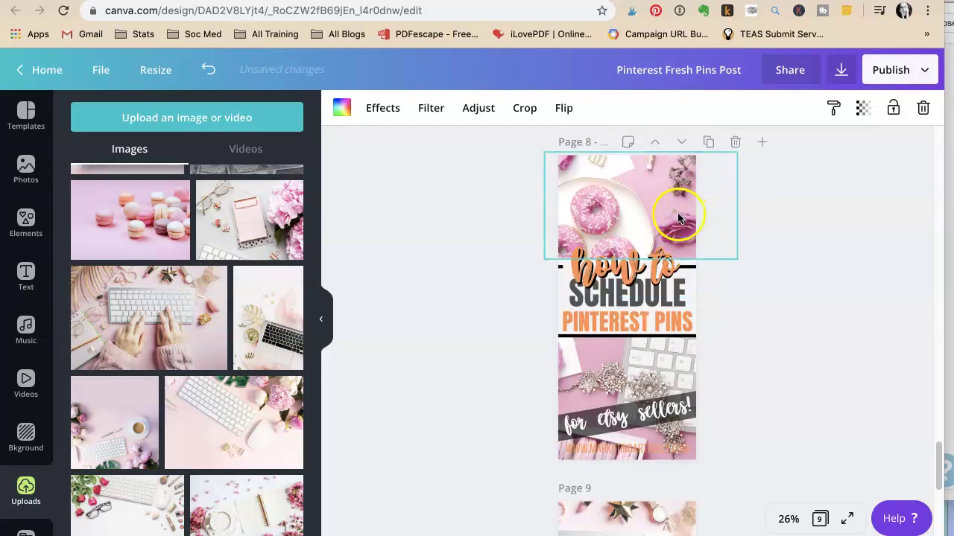
pyautogui.click(655, 229)
pyautogui.click(653, 231)
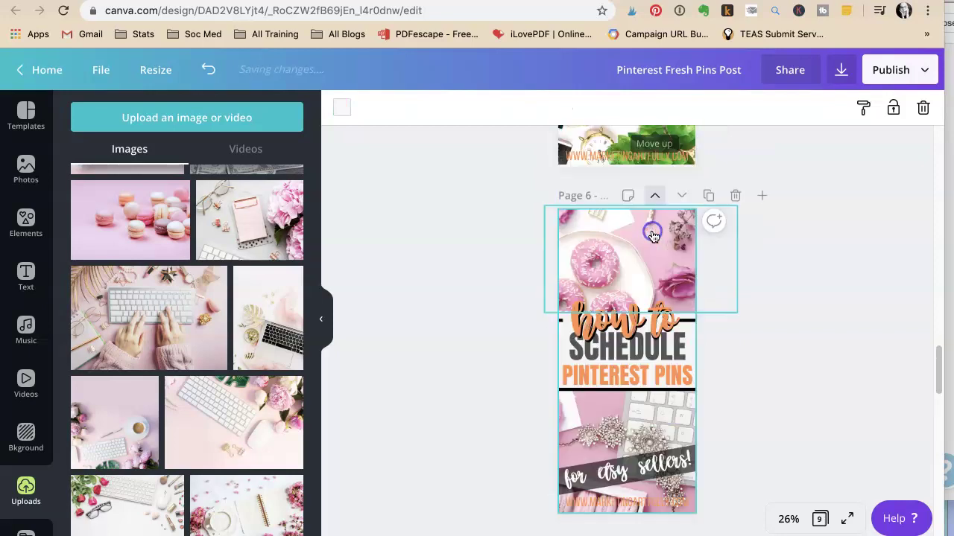
pyautogui.click(652, 232)
# Step: Move the "Washi Tape Organization" pin up from page 9 to page 5
pyautogui.scroll(-6, 805, 260)
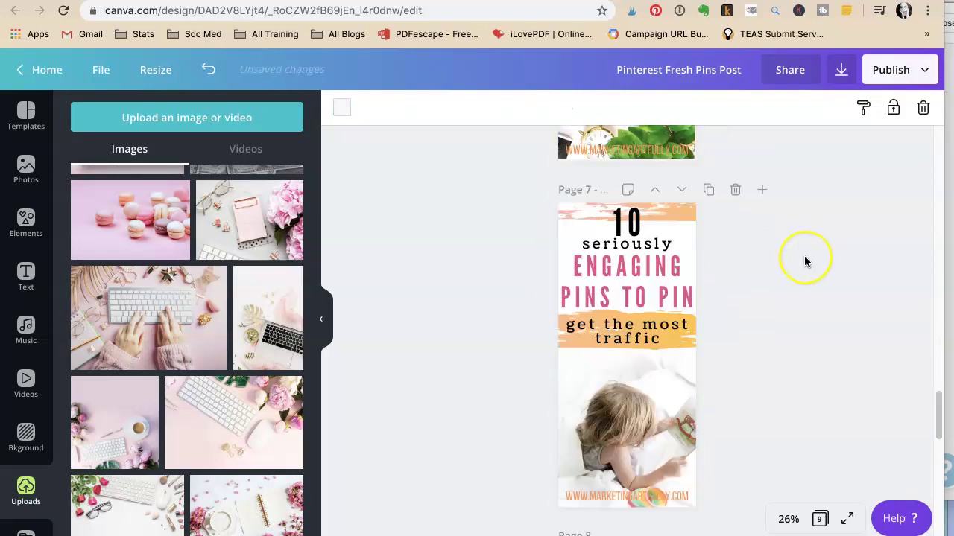
pyautogui.scroll(-5, 805, 260)
pyautogui.click(640, 173)
pyautogui.click(646, 186)
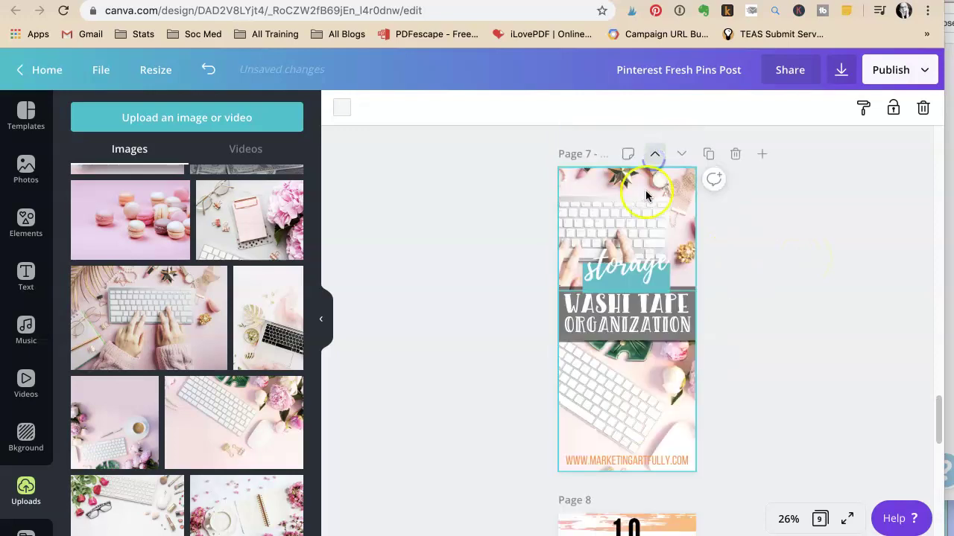
pyautogui.click(654, 155)
pyautogui.click(654, 155)
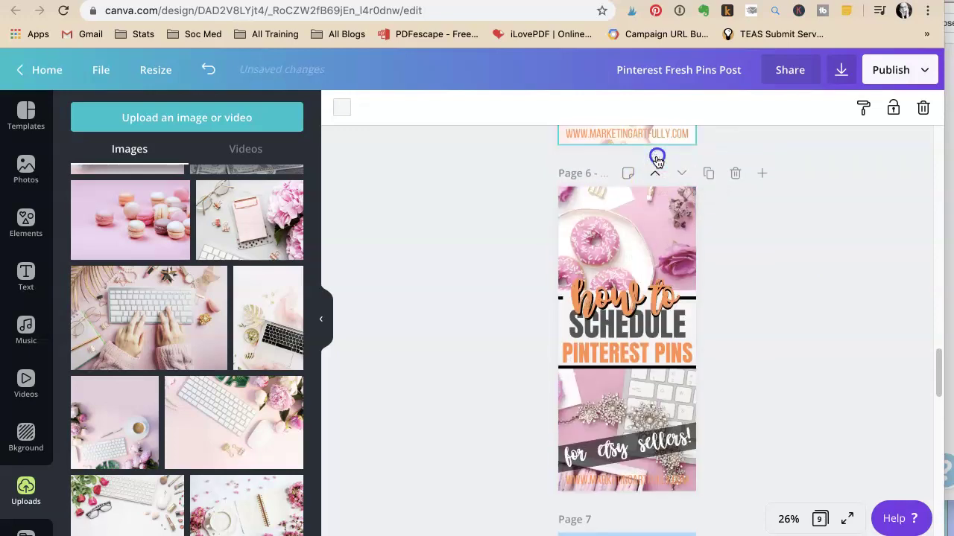
# Step: Review the new order of the pins across all nine pages, ending at page 1
pyautogui.scroll(15, 790, 253)
pyautogui.scroll(-6, 796, 250)
pyautogui.scroll(-12, 797, 255)
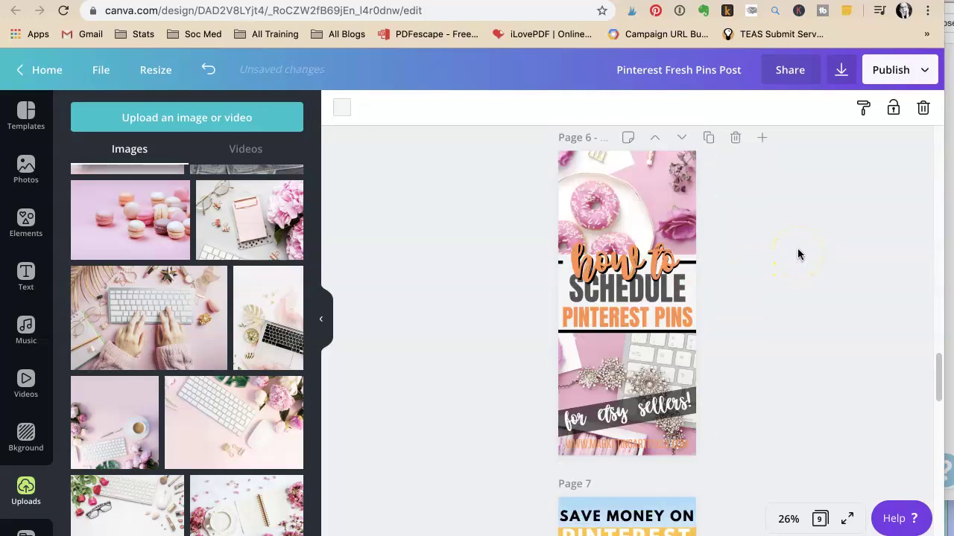
pyautogui.scroll(-10, 797, 254)
pyautogui.scroll(2, 800, 201)
pyautogui.scroll(20, 800, 201)
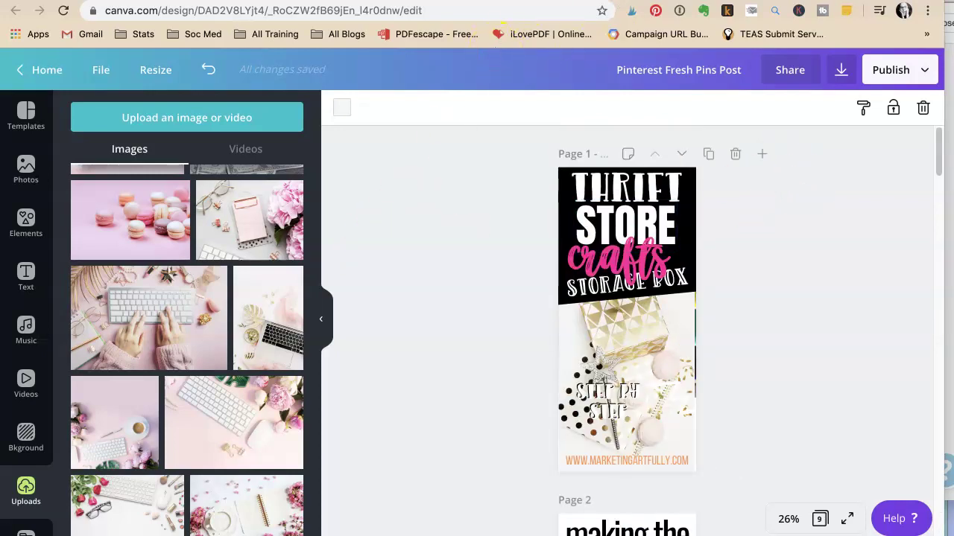
# Step: Switch to the WordPress post editor to read the blog post's title, and return to the Canva design
pyautogui.hotkey('ctrl', 'tab')
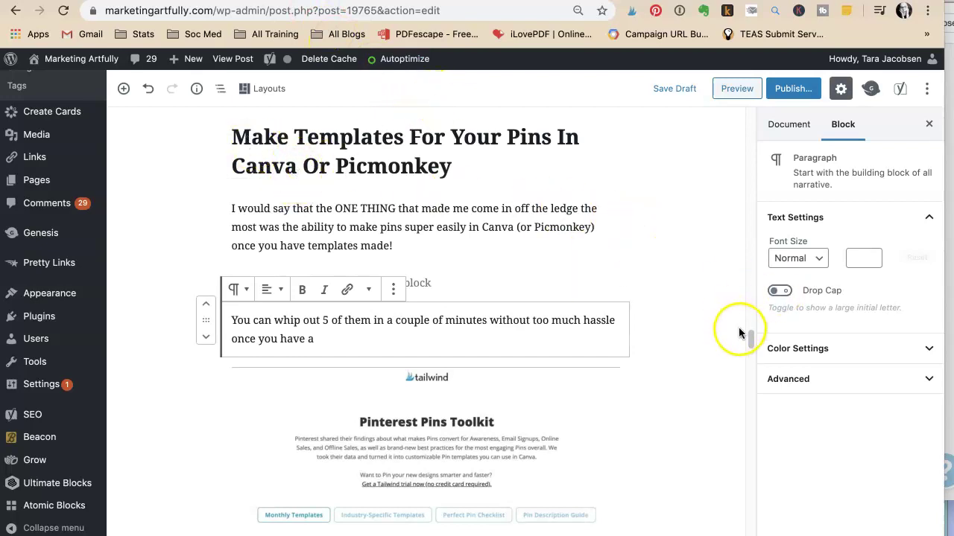
pyautogui.moveTo(745, 330); pyautogui.dragTo(749, 102)
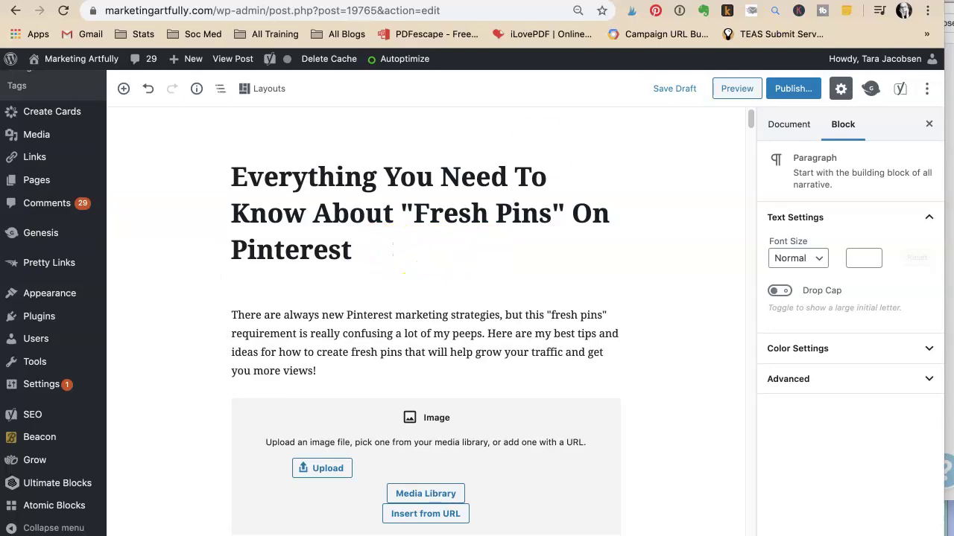
pyautogui.hotkey('ctrl', 'Tab')
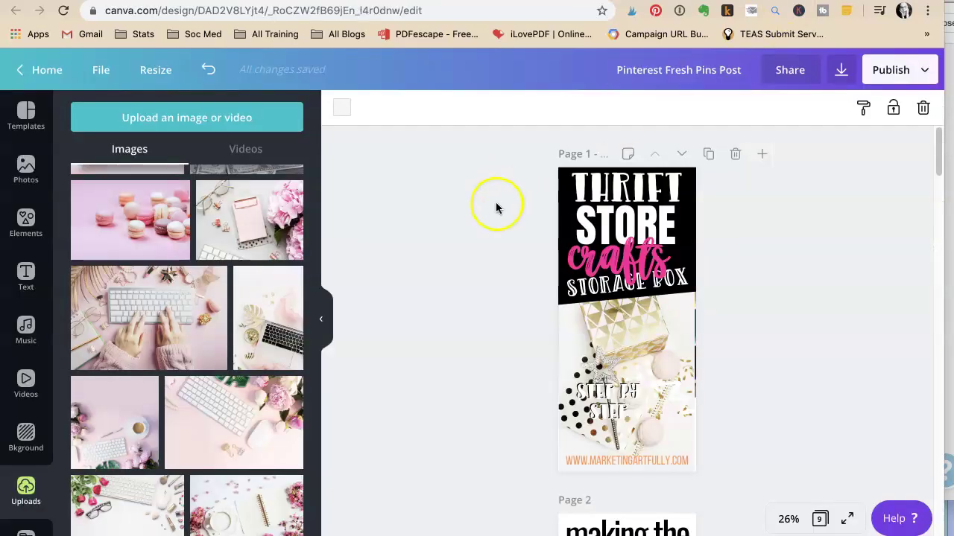
# Step: Replace the first two headline lines of page 1's pin with "HOW TO" and "MAKE"
pyautogui.doubleClick(626, 187)
pyautogui.write('HOW TO')
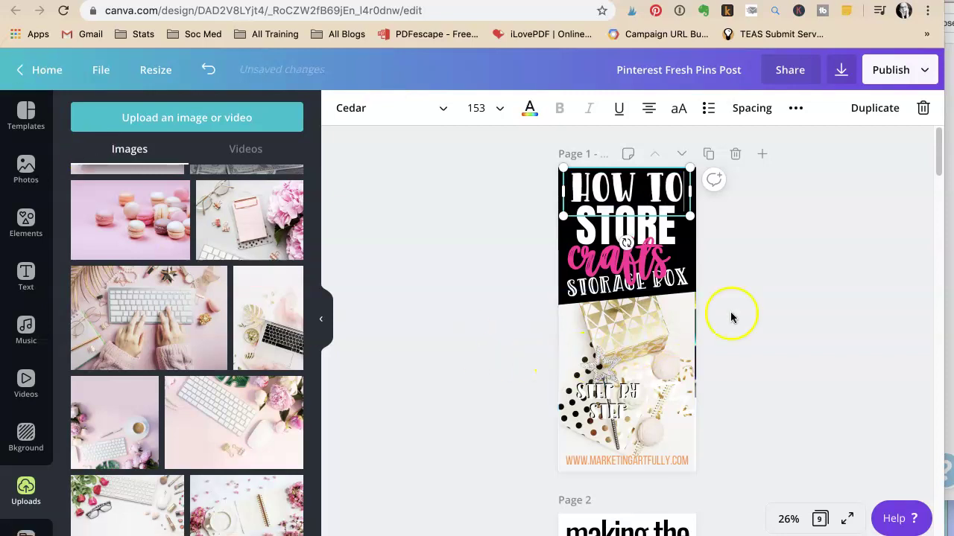
pyautogui.click(611, 218)
pyautogui.doubleClick(611, 219)
pyautogui.write('make')
pyautogui.press('BackSpace')
pyautogui.press('BackSpace')
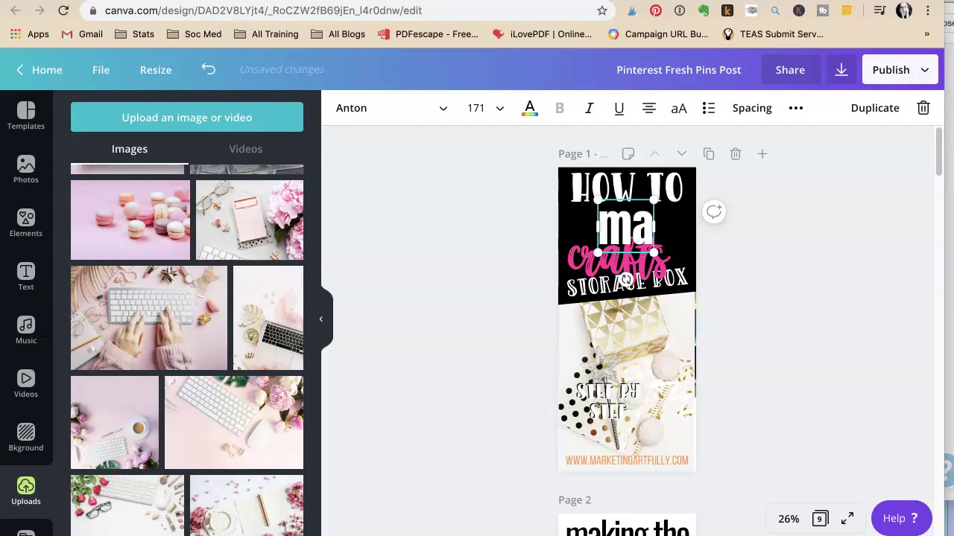
pyautogui.press('BackSpace')
pyautogui.press('BackSpace')
pyautogui.write('MAKE')
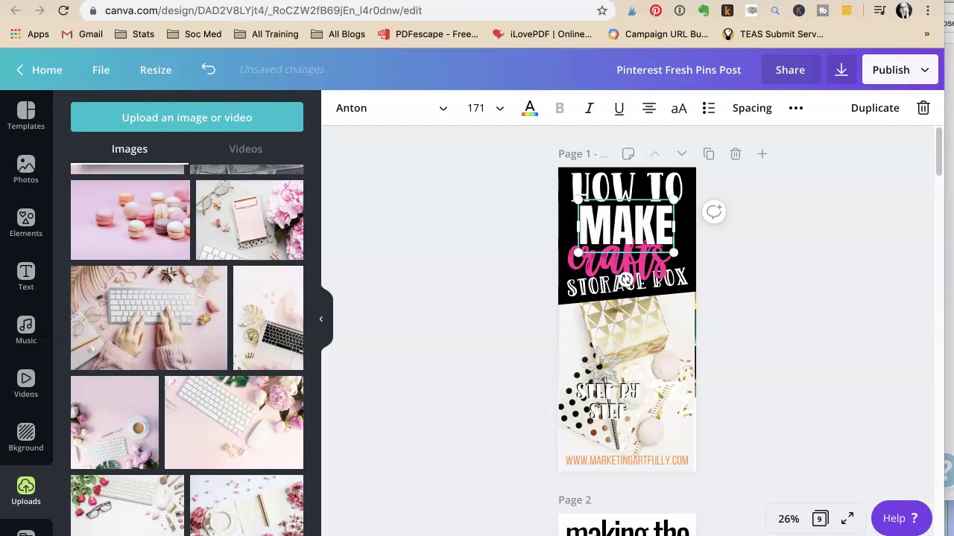
pyautogui.click(635, 270)
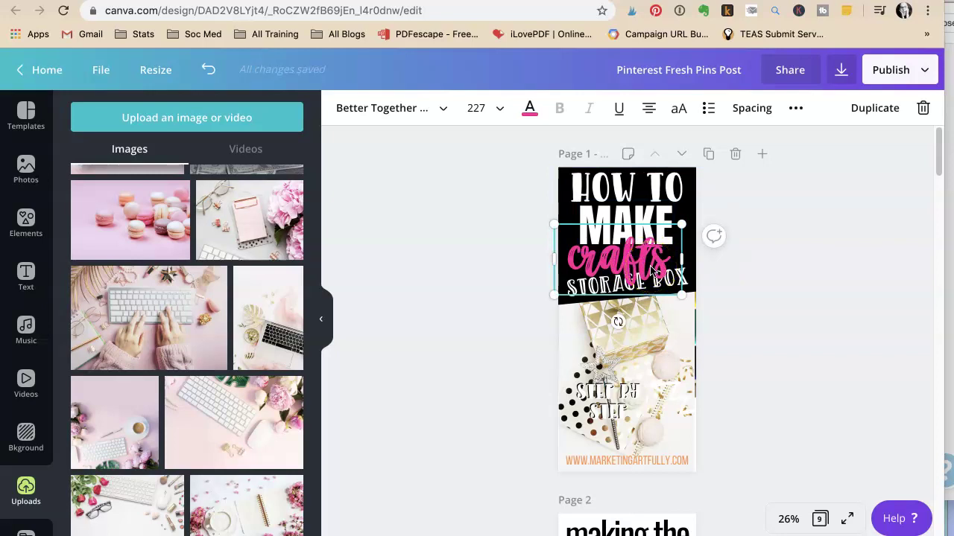
pyautogui.hotkey('ctrl', 'v')
pyautogui.hotkey('ctrl', 'z')
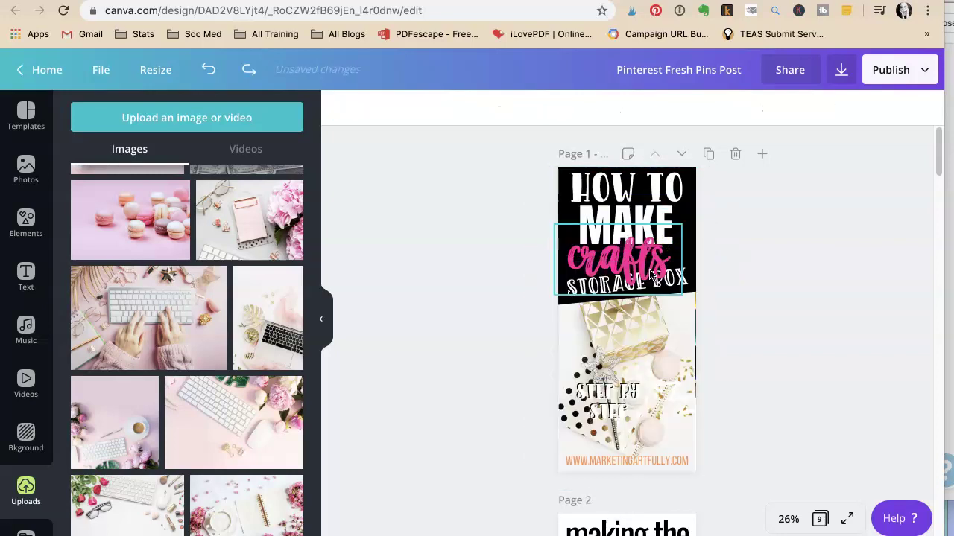
pyautogui.hotkey('ctrl', 'v')
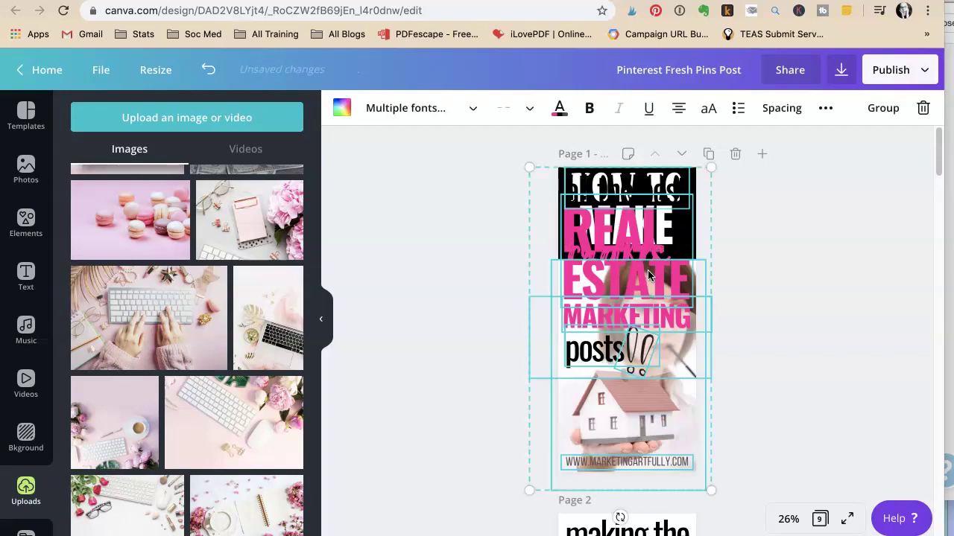
pyautogui.hotkey('ctrl', 'z')
pyautogui.click(789, 268)
# Step: Duplicate the pink script word "crafts" on page 1, change the copy to "PINS" and place it over the photo
pyautogui.click(610, 265)
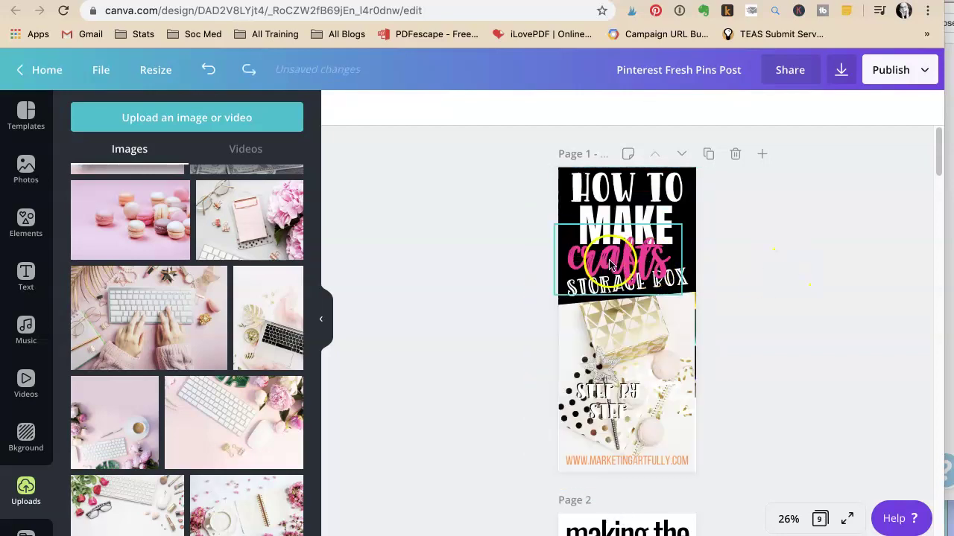
pyautogui.hotkey('ctrl', 'd')
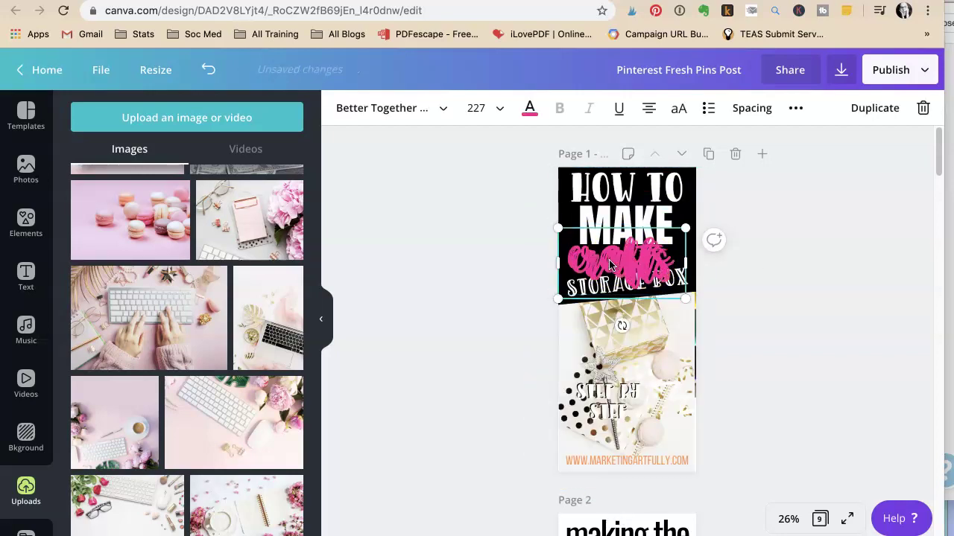
pyautogui.doubleClick(611, 262)
pyautogui.write('candles')
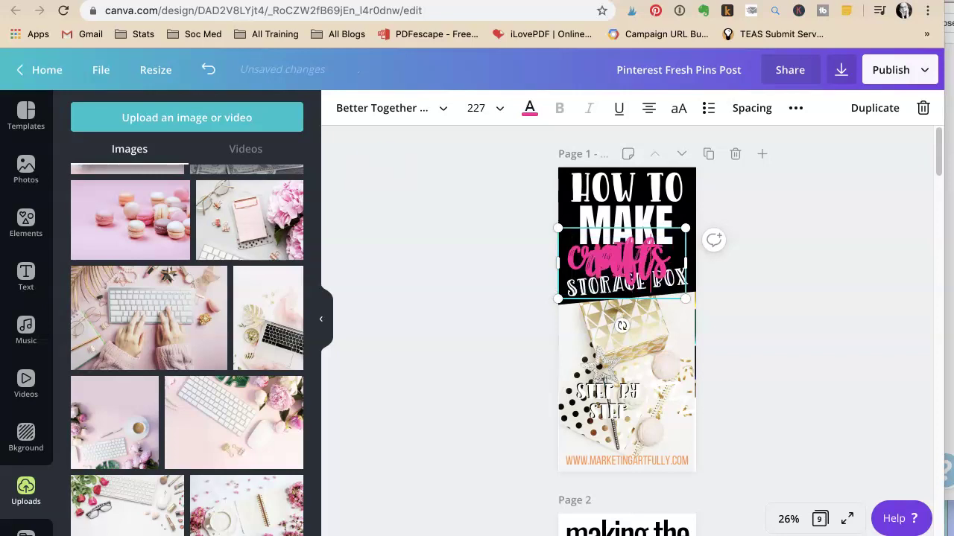
pyautogui.click(504, 202)
pyautogui.click(618, 259)
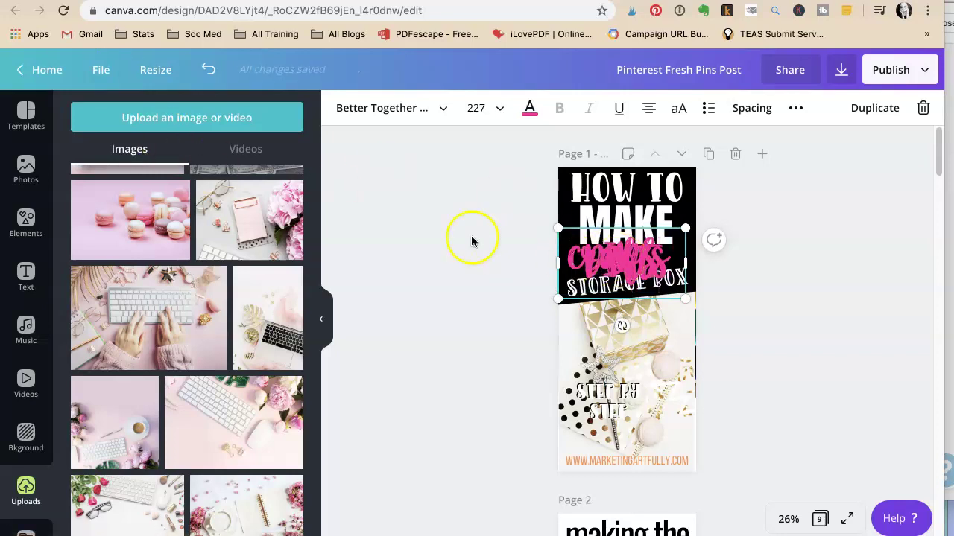
pyautogui.moveTo(616, 259); pyautogui.dragTo(616, 340)
# Step: Replace the original pink script word "crafts" with "fresh"
pyautogui.click(612, 269)
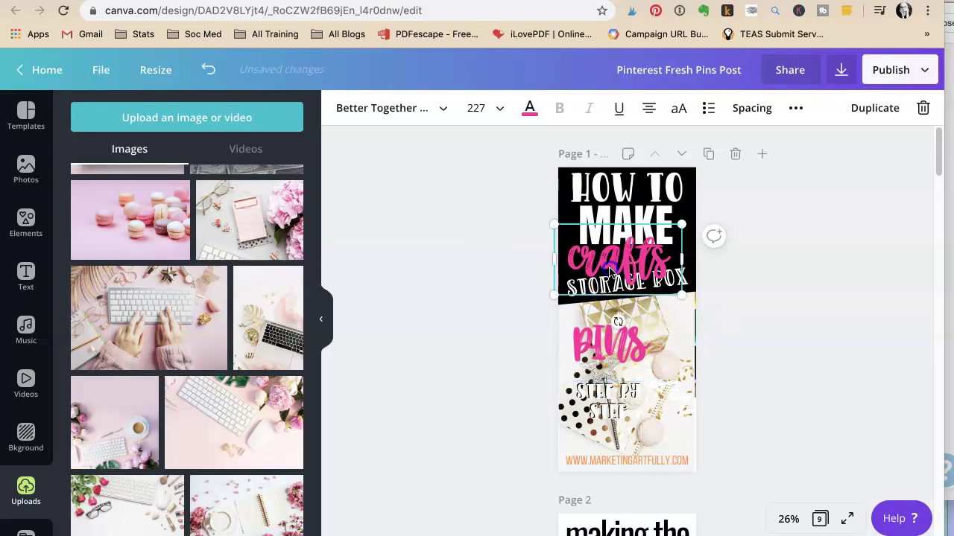
pyautogui.doubleClick(609, 269)
pyautogui.write('fresh')
pyautogui.press('BackSpace')
pyautogui.press('BackSpace')
pyautogui.press('BackSpace')
pyautogui.press('BackSpace')
pyautogui.press('BackSpace')
pyautogui.write('fresh')
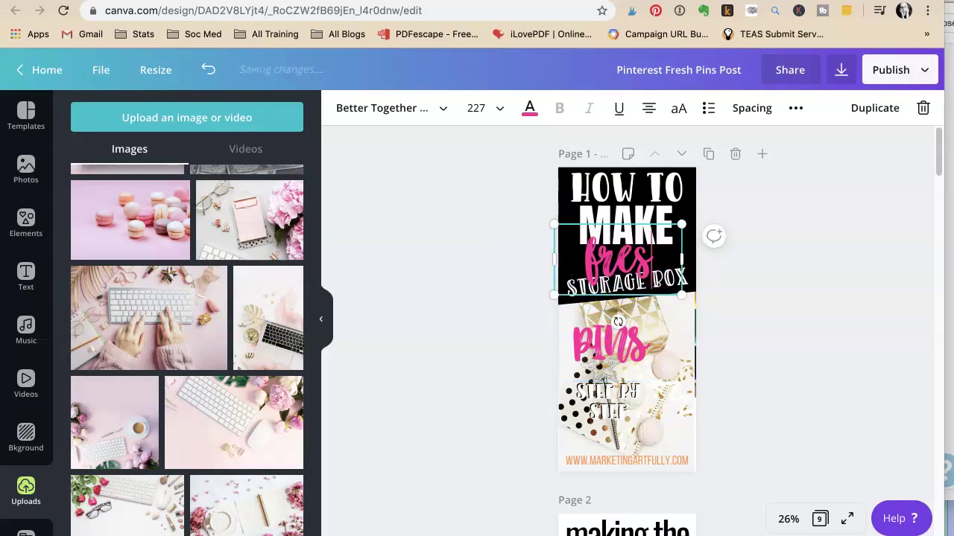
pyautogui.click(763, 203)
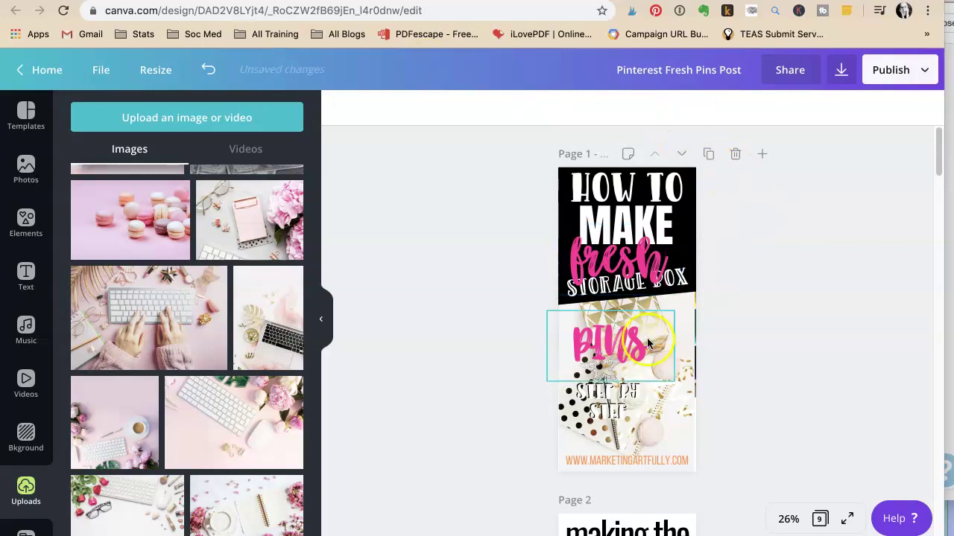
# Step: Change the pink "PINS" text to lowercase "pins" and move it slightly higher over the photo
pyautogui.doubleClick(613, 355)
pyautogui.write('pins')
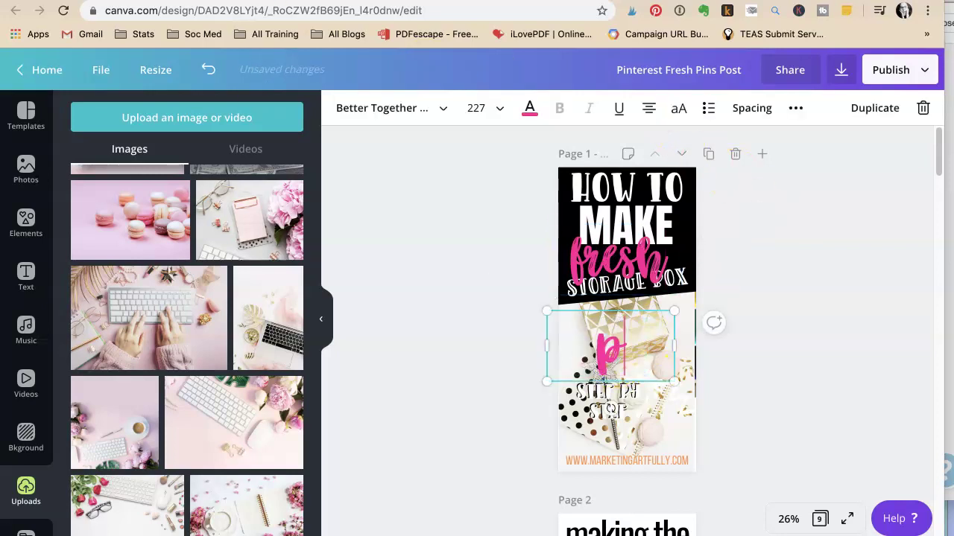
pyautogui.click(786, 327)
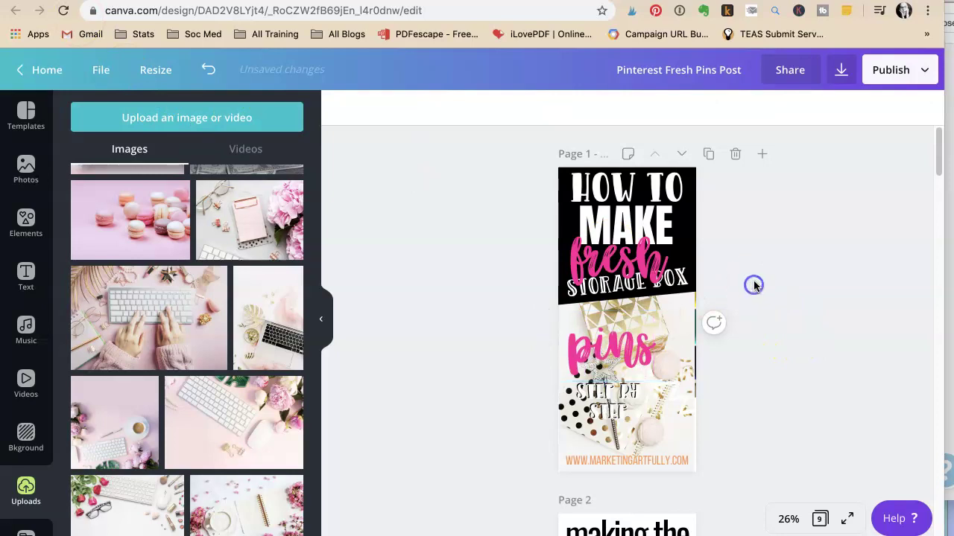
pyautogui.moveTo(610, 350); pyautogui.dragTo(609, 337)
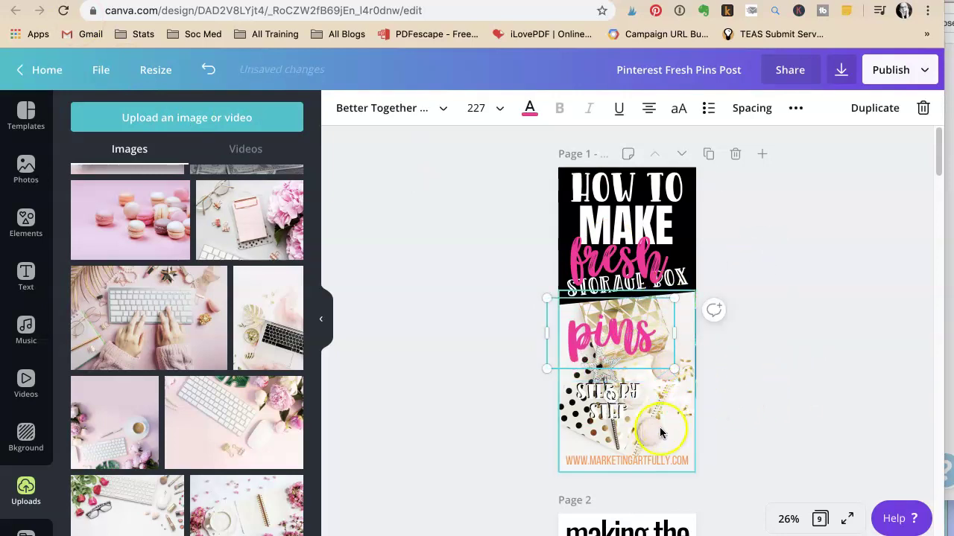
# Step: Widen the photo so it covers the strip along the right edge of page 1's pin
pyautogui.click(699, 298)
pyautogui.click(678, 328)
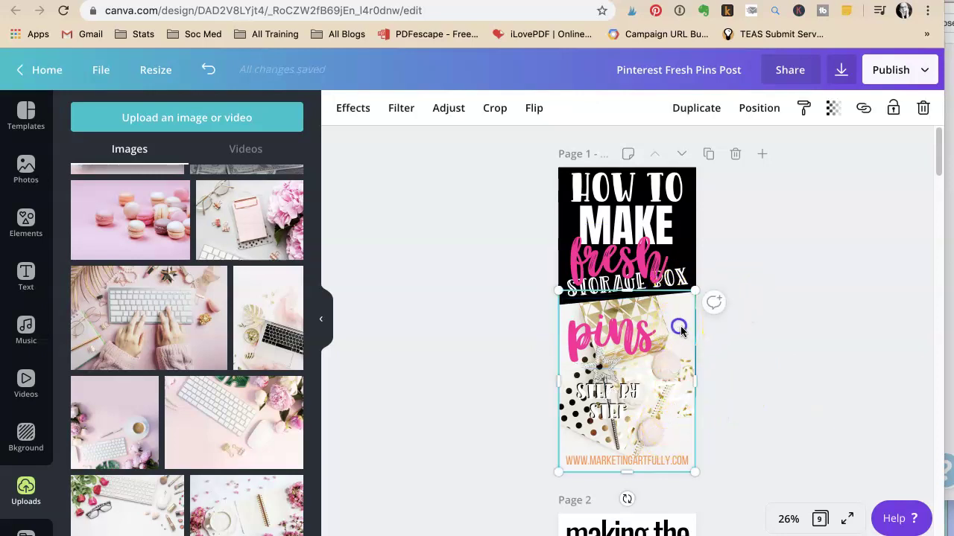
pyautogui.moveTo(692, 381); pyautogui.dragTo(703, 378)
pyautogui.click(728, 283)
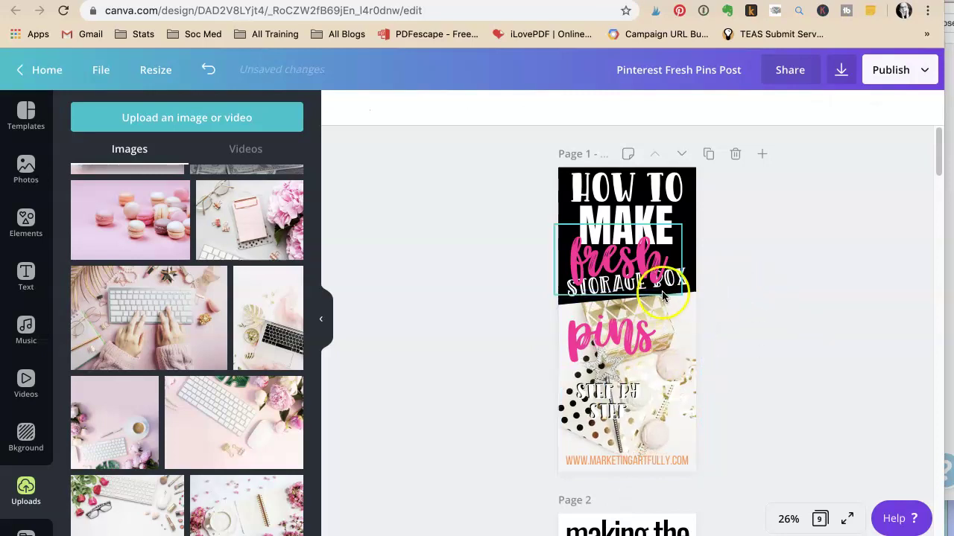
# Step: Move "fresh" and the tilted "STORAGE BOX" line down from the black area onto the photo
pyautogui.click(690, 293)
pyautogui.moveTo(620, 291); pyautogui.dragTo(618, 418)
pyautogui.click(638, 287)
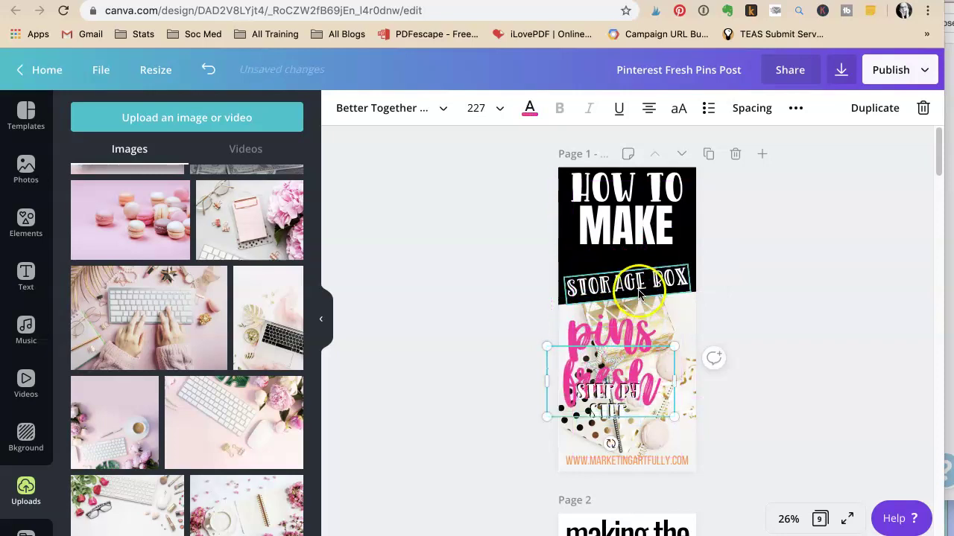
pyautogui.click(648, 290)
# Step: Move the tilted black strip lower and extend the black headline background down to meet it
pyautogui.click(648, 290)
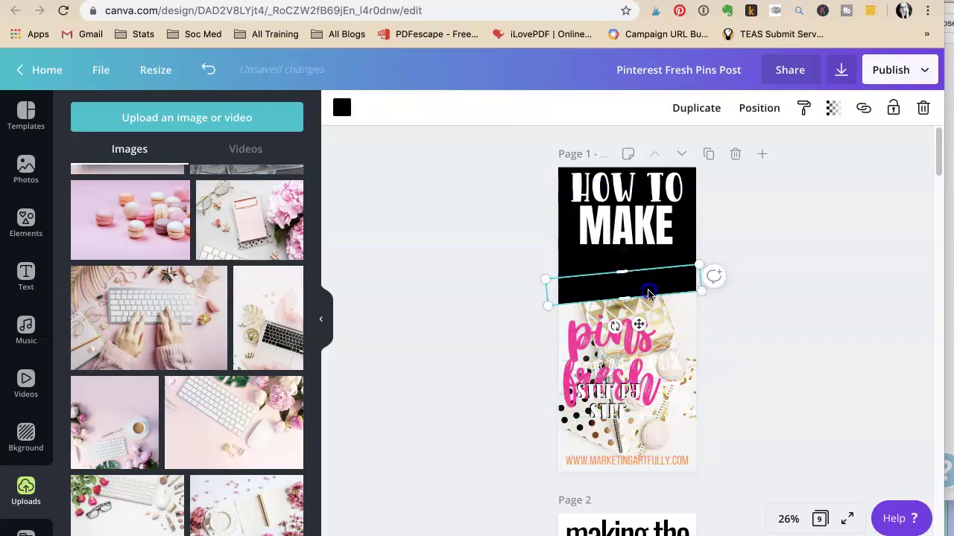
pyautogui.moveTo(648, 290); pyautogui.dragTo(645, 320)
pyautogui.click(631, 275)
pyautogui.moveTo(634, 279); pyautogui.dragTo(636, 317)
# Step: Move "fresh" directly below "MAKE" and "pins" beneath it, both centred on the black background
pyautogui.click(744, 345)
pyautogui.moveTo(657, 376); pyautogui.dragTo(662, 261)
pyautogui.click(807, 338)
pyautogui.click(637, 341)
pyautogui.moveTo(637, 341); pyautogui.dragTo(653, 294)
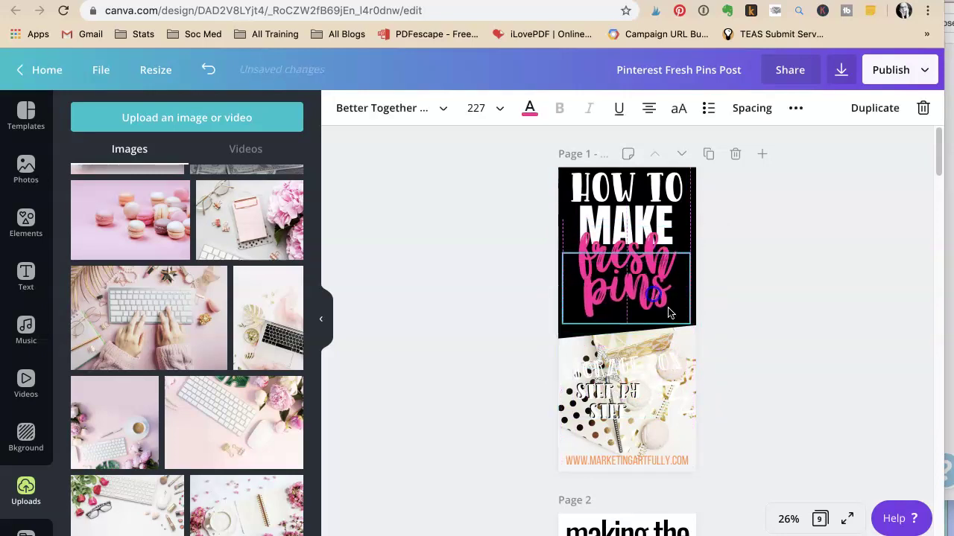
# Step: Replace the tilted "STORAGE BOX" line with "ON PINTEREST" at font size 80, placed below "pins" on the black strip
pyautogui.moveTo(630, 383); pyautogui.dragTo(637, 321)
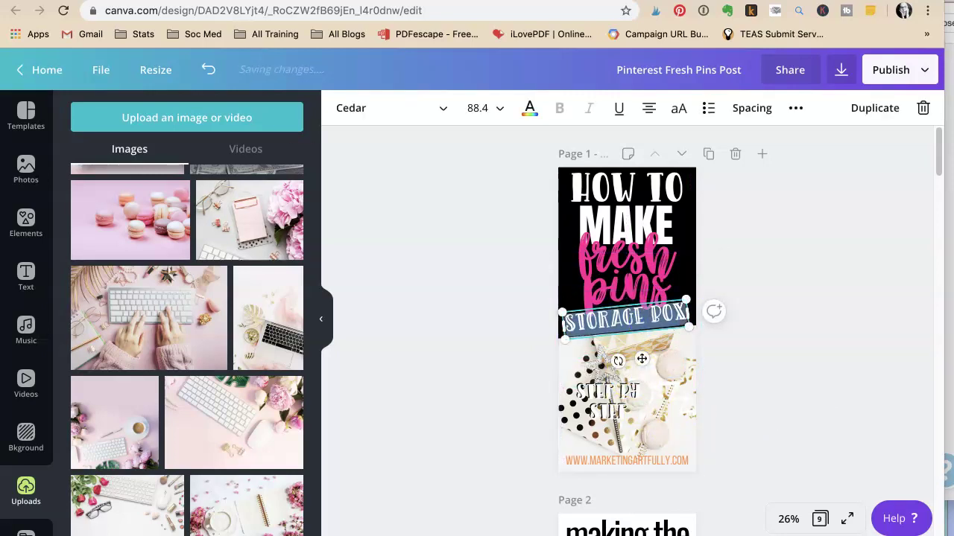
pyautogui.write('ON PINTEREST')
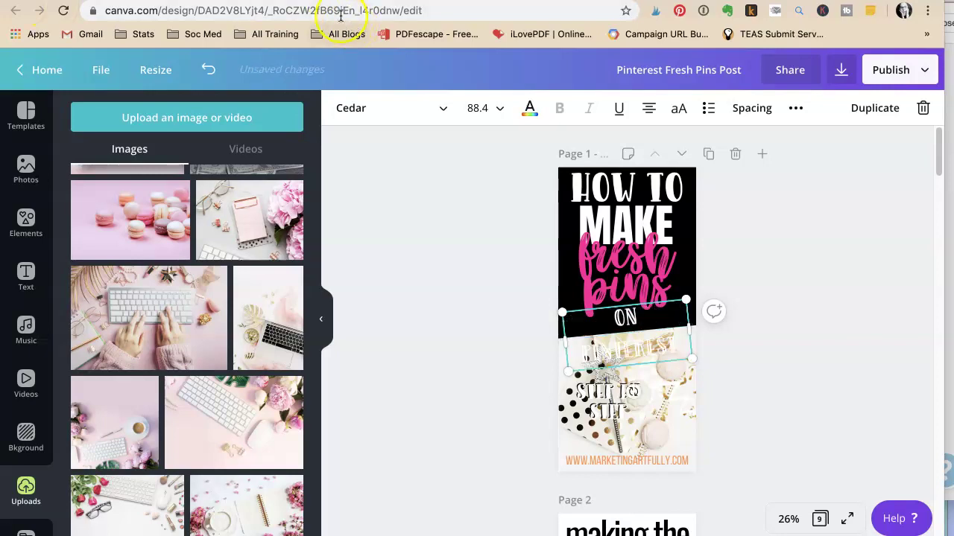
pyautogui.click(474, 108)
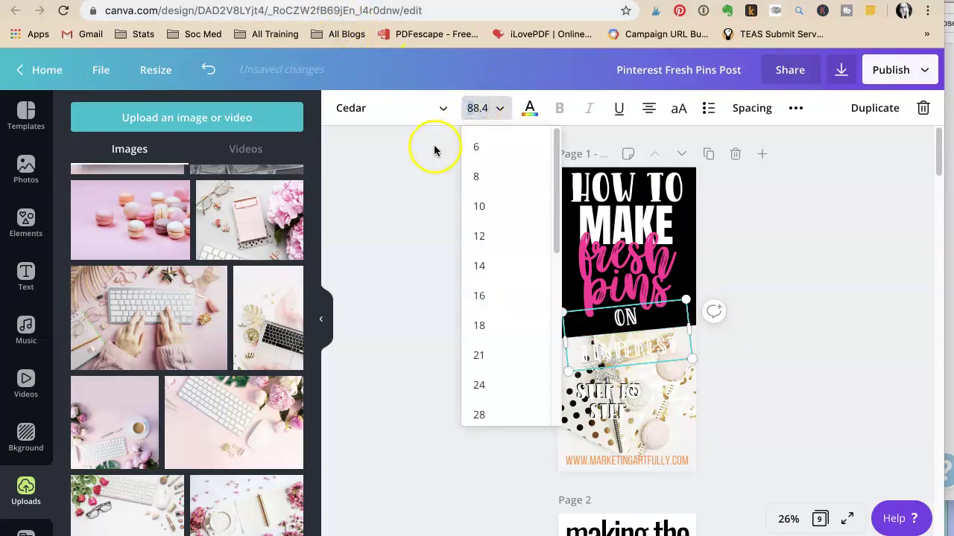
pyautogui.click(477, 108)
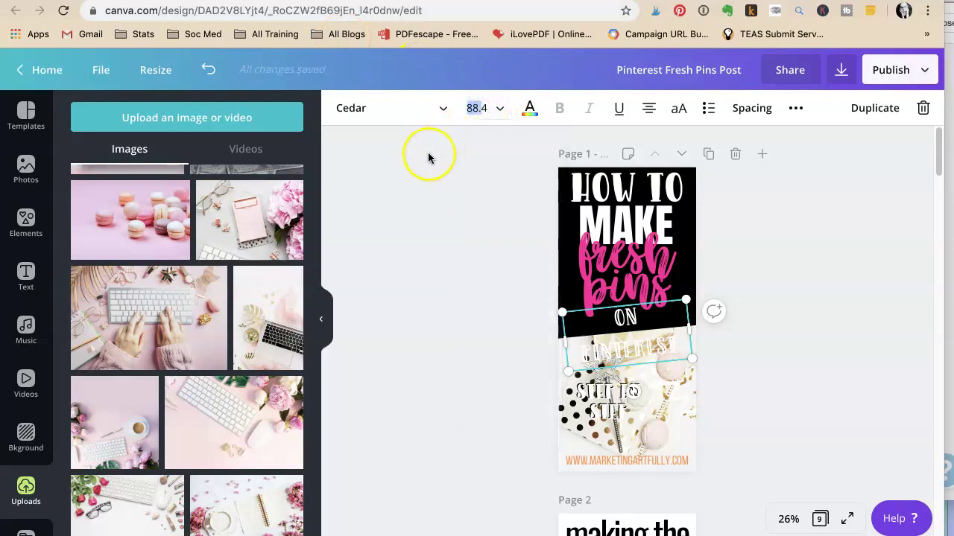
pyautogui.write('0')
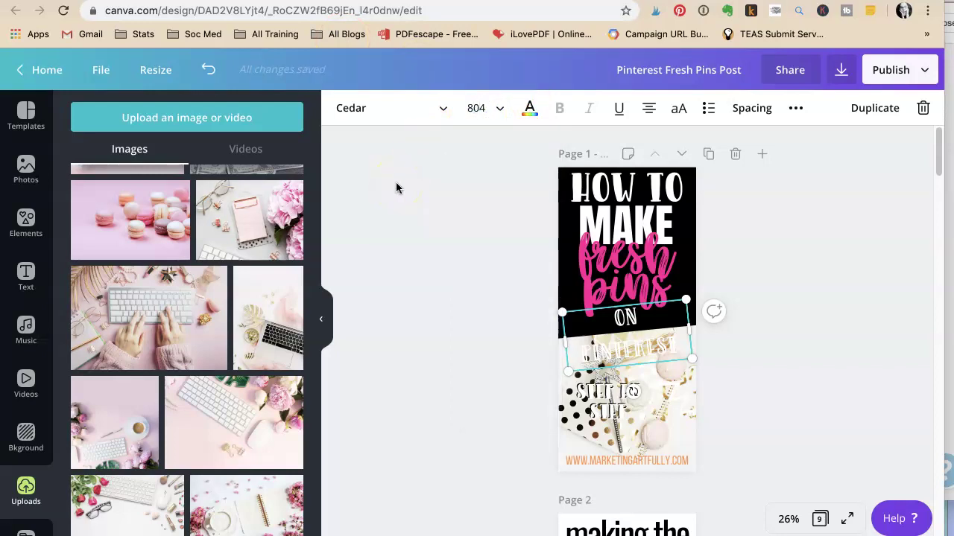
pyautogui.press('Delete')
pyautogui.press('Return')
pyautogui.click(809, 291)
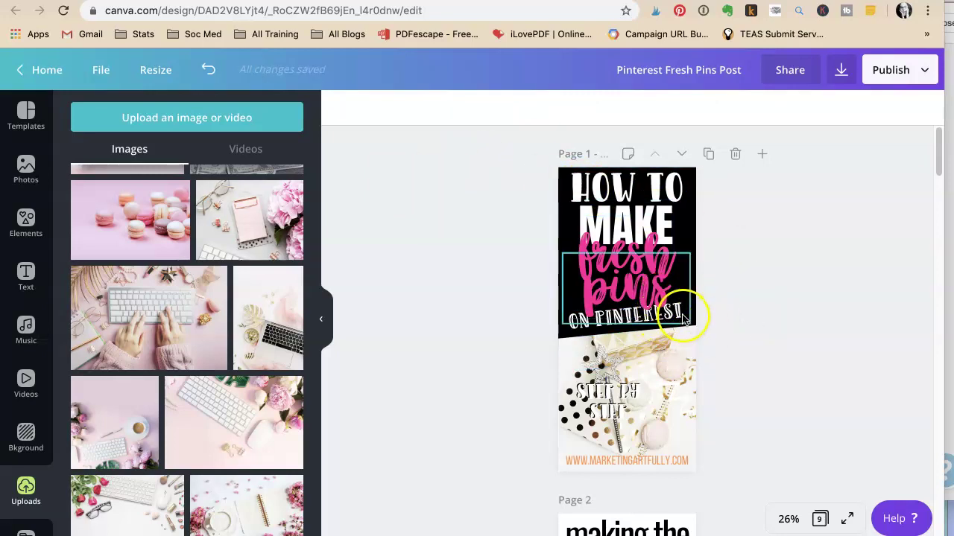
# Step: Nudge the tilted "ON PINTEREST" line slightly down and to the right within the black strip
pyautogui.click(578, 331)
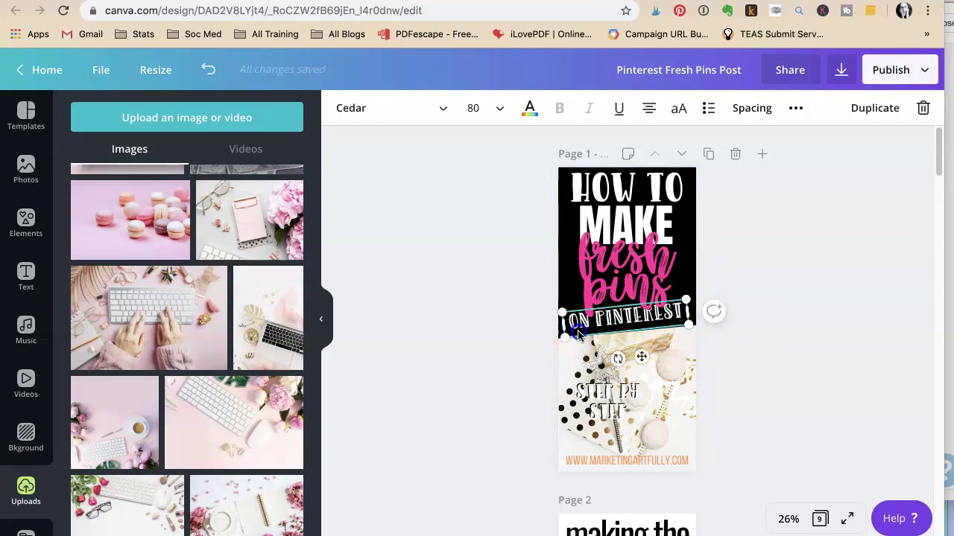
pyautogui.moveTo(714, 312); pyautogui.dragTo(719, 320)
pyautogui.click(796, 321)
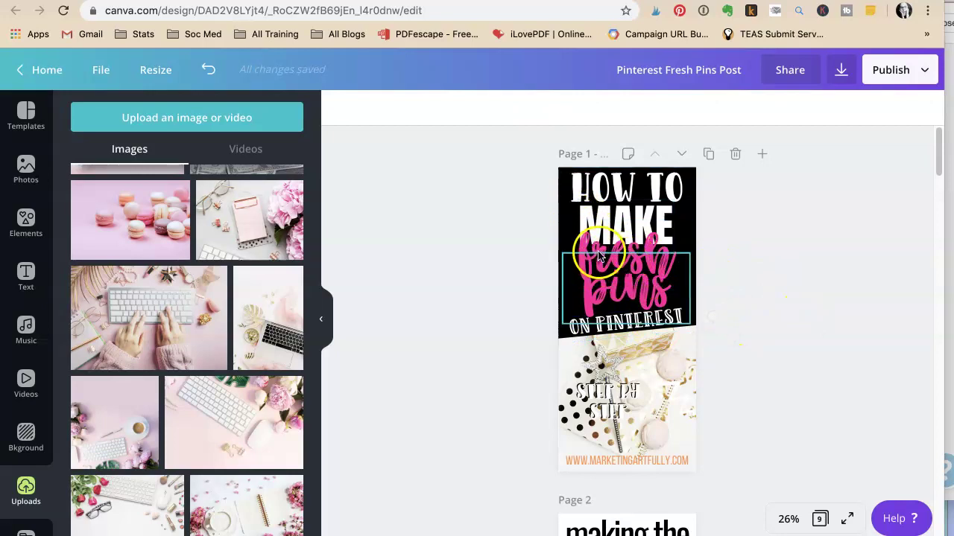
pyautogui.click(743, 257)
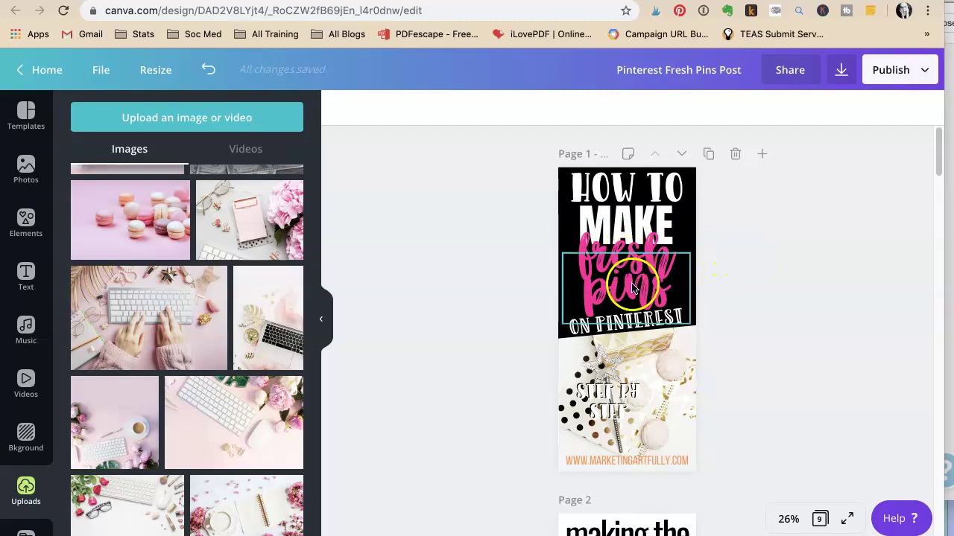
pyautogui.click(755, 309)
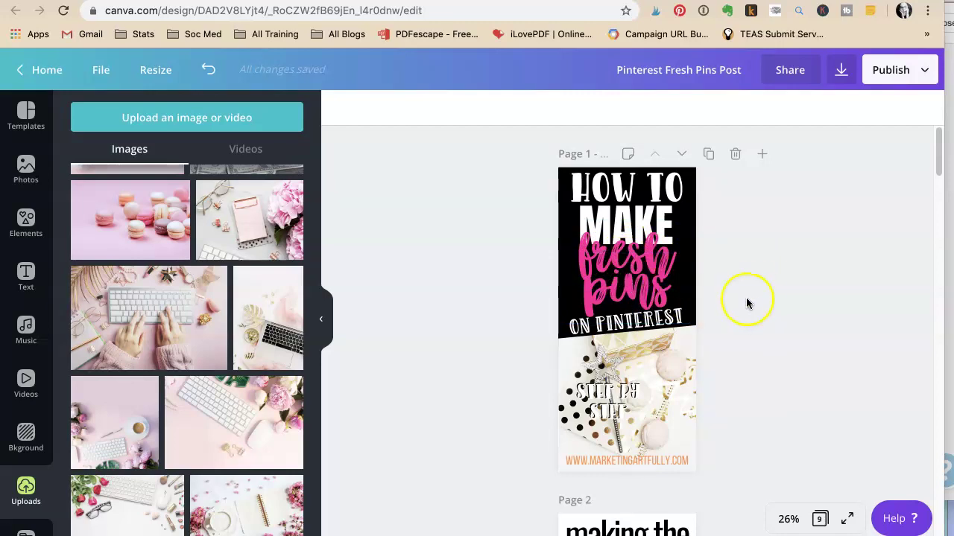
# Step: Switch to Pinterest, search for "fresh pins" to look at the competing pins, and return to the Canva design
pyautogui.scroll(-1, 751, 292)
pyautogui.hotkey('ctrl', 'Tab')
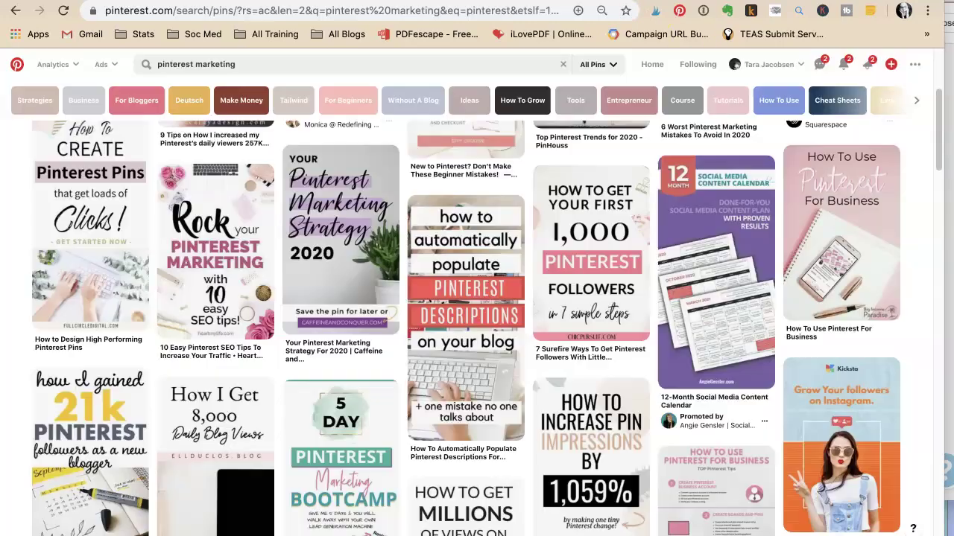
pyautogui.click(310, 63)
pyautogui.click(252, 9)
pyautogui.click(276, 61)
pyautogui.write('fr')
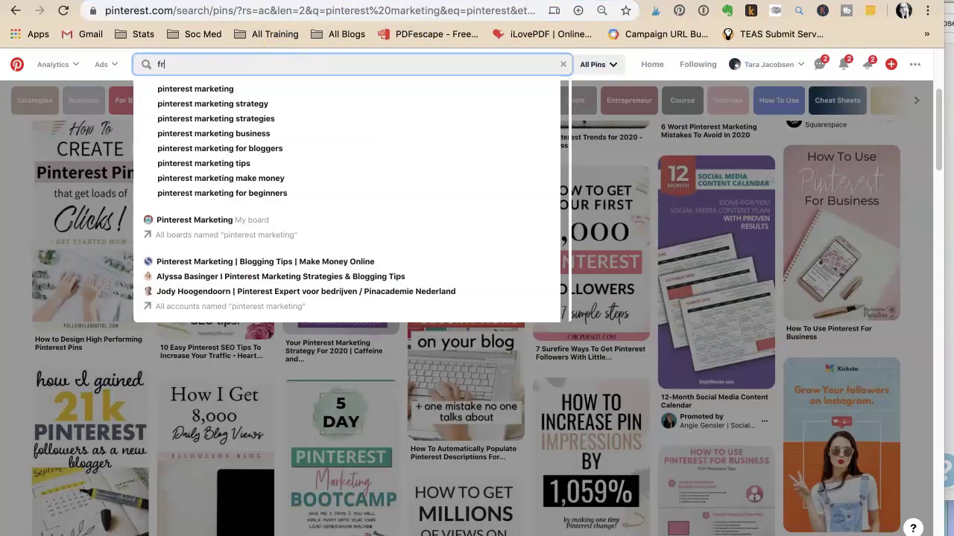
pyautogui.write('esh pins')
pyautogui.press('Return')
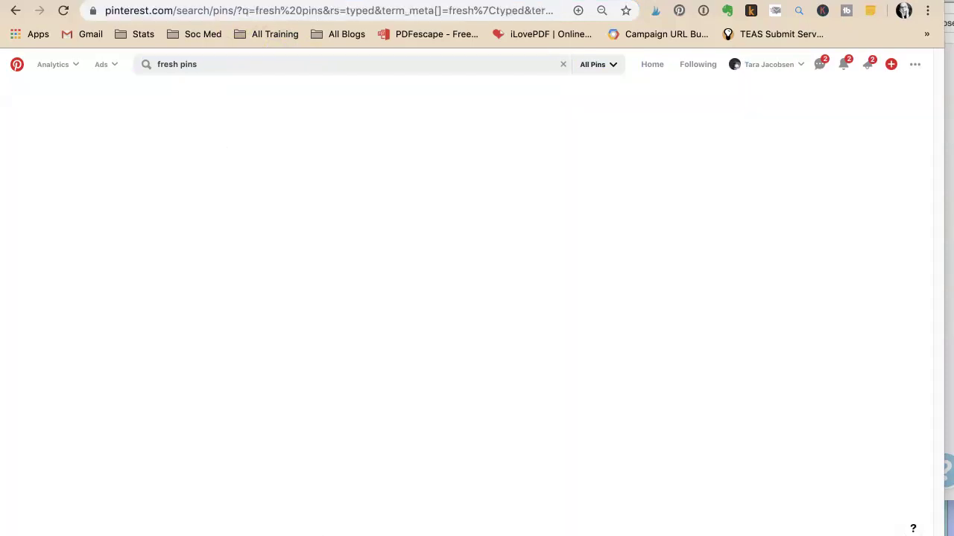
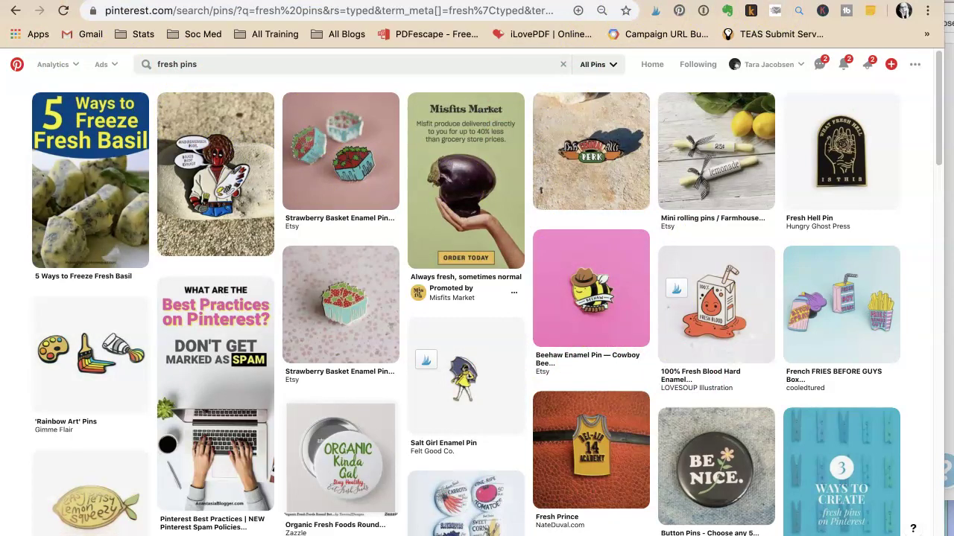
pyautogui.hotkey('ctrl', 'Tab')
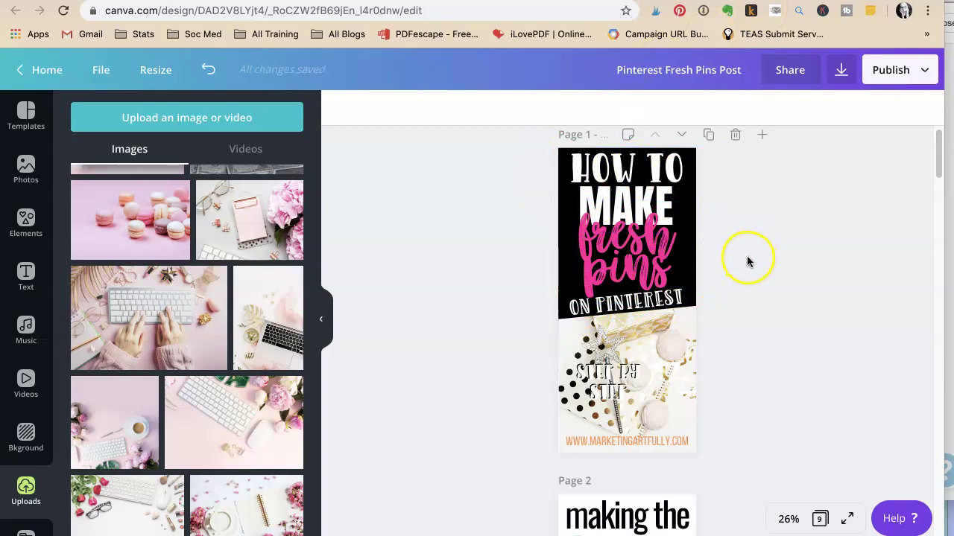
# Step: Move the website address slightly lower on page 1's pin and recolour it with the headline's bright pink
pyautogui.scroll(-1, 749, 261)
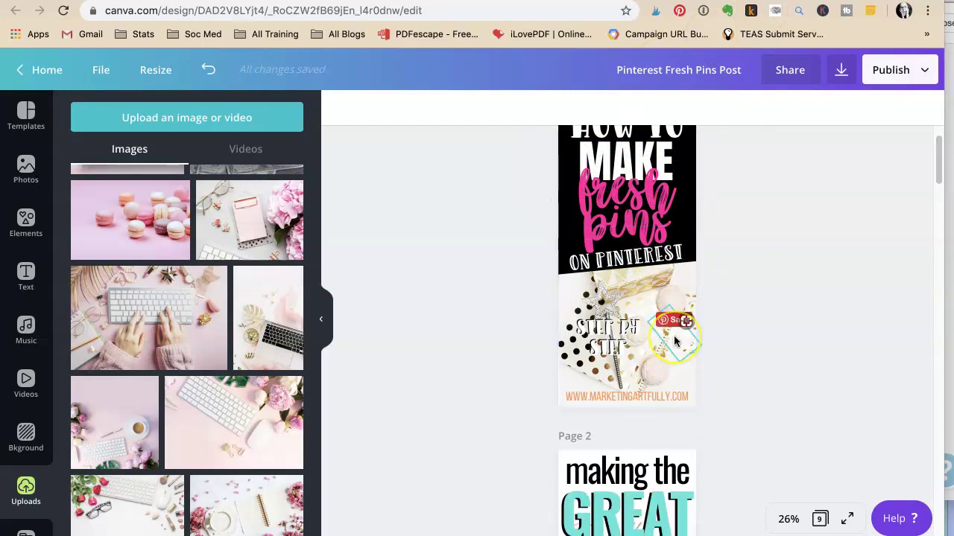
pyautogui.moveTo(660, 395); pyautogui.dragTo(656, 399)
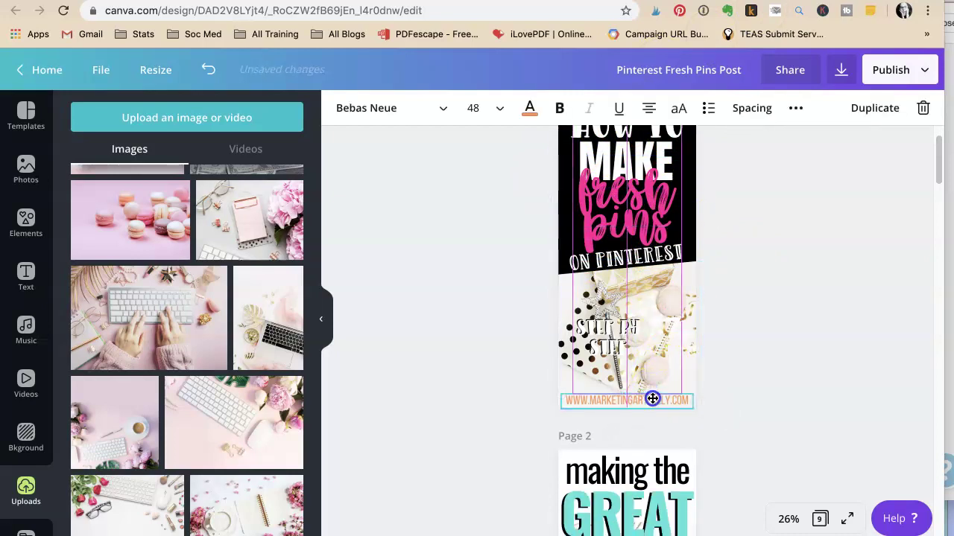
pyautogui.click(529, 110)
pyautogui.click(292, 295)
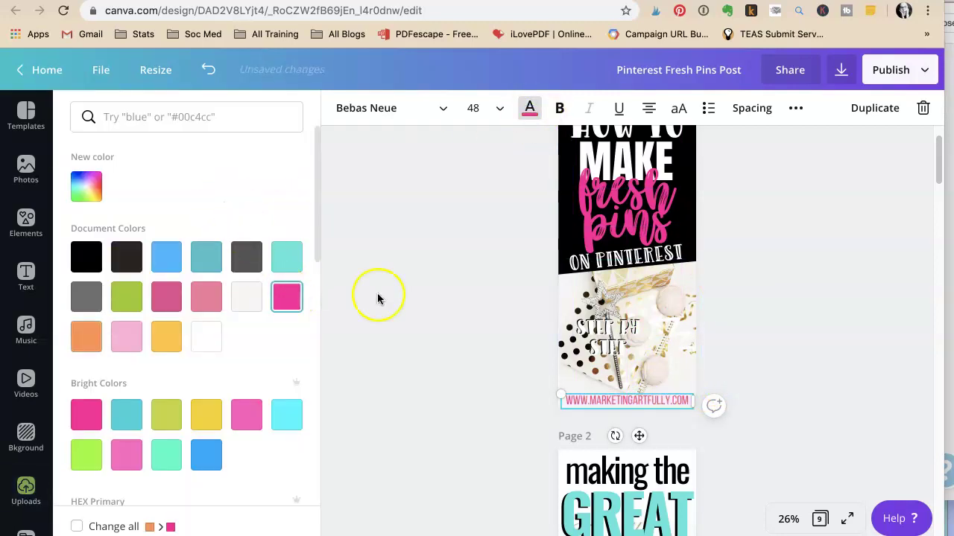
pyautogui.click(849, 257)
pyautogui.scroll(2, 774, 336)
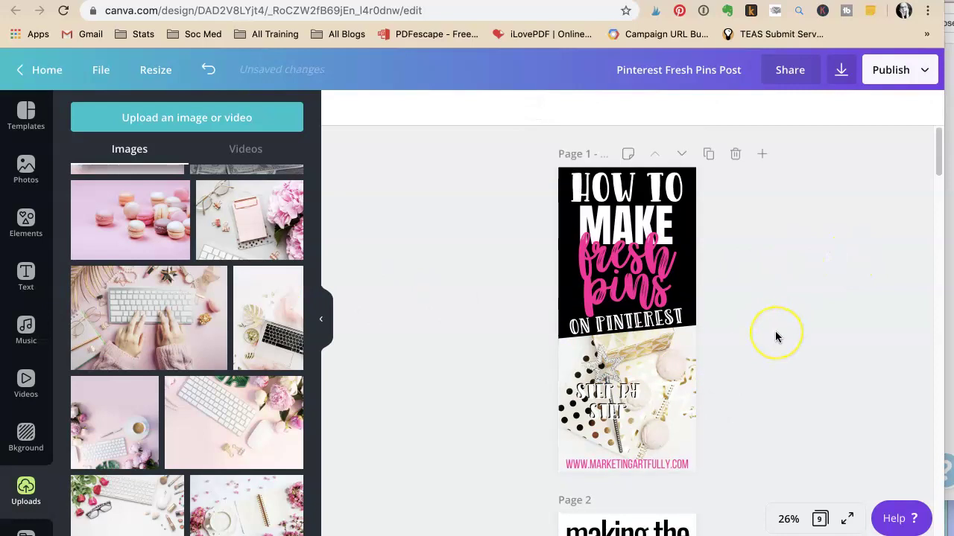
pyautogui.scroll(-2, 775, 335)
pyautogui.scroll(-1, 775, 337)
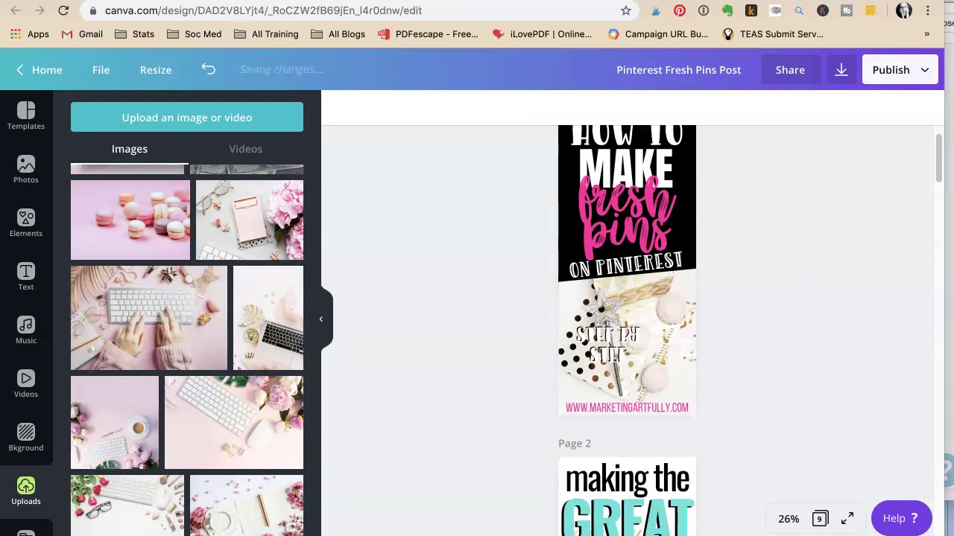
# Step: Check the blog post's title and the Pinterest results for "fresh pins", and return to the Canva design
pyautogui.hotkey('ctrl', 'Tab')
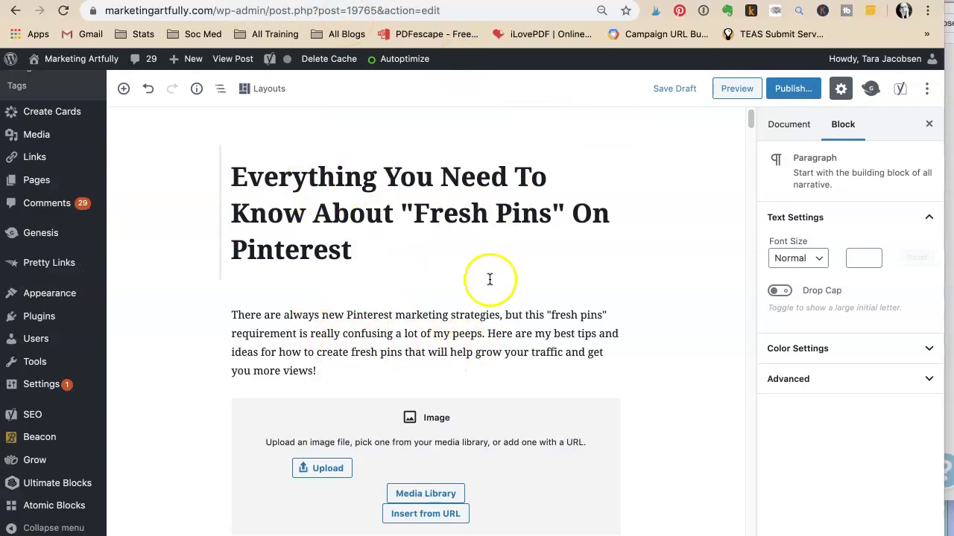
pyautogui.hotkey('ctrl', 'Tab')
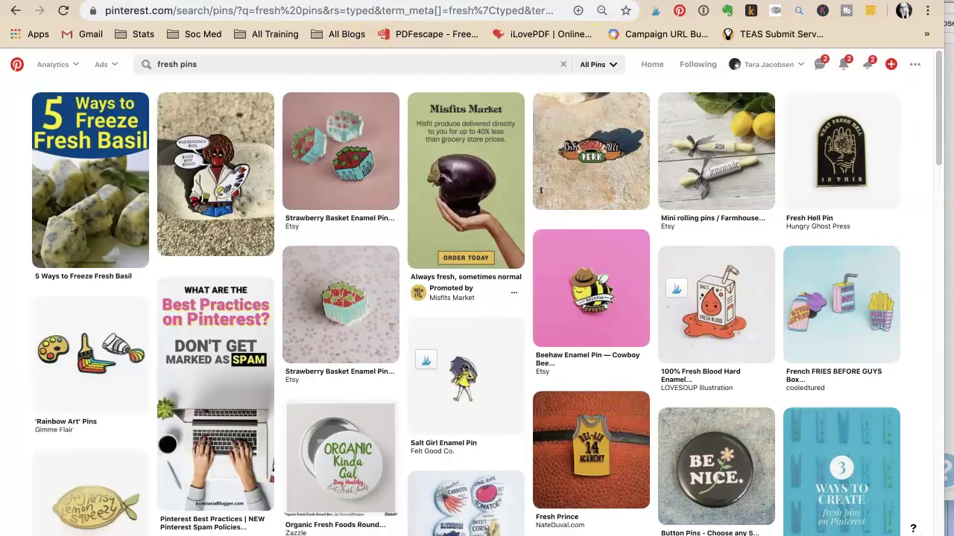
pyautogui.hotkey('ctrl', 'Tab')
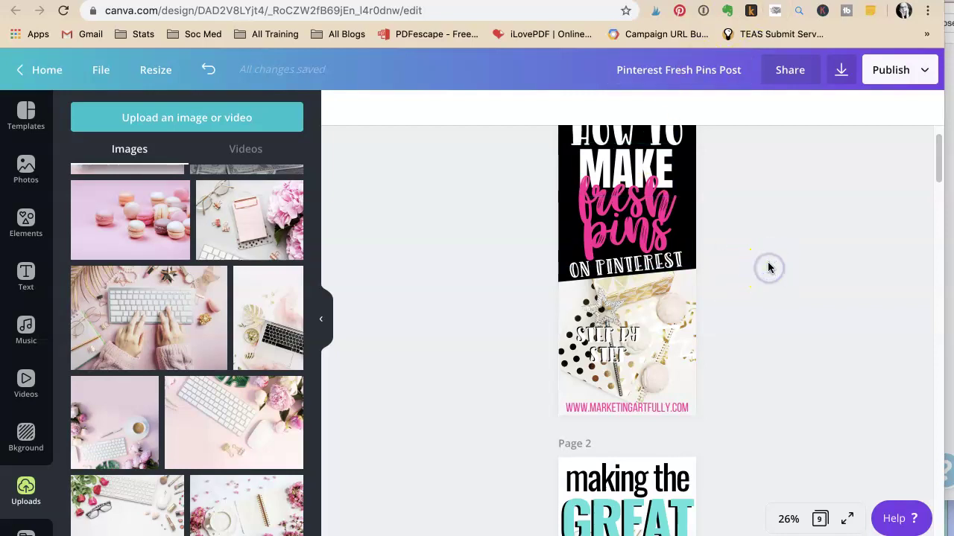
# Step: Delete the white overlay copy of the "STEP BY STEP" text and the small tilted graphic beside it on page 1's pin
pyautogui.scroll(-1, 761, 249)
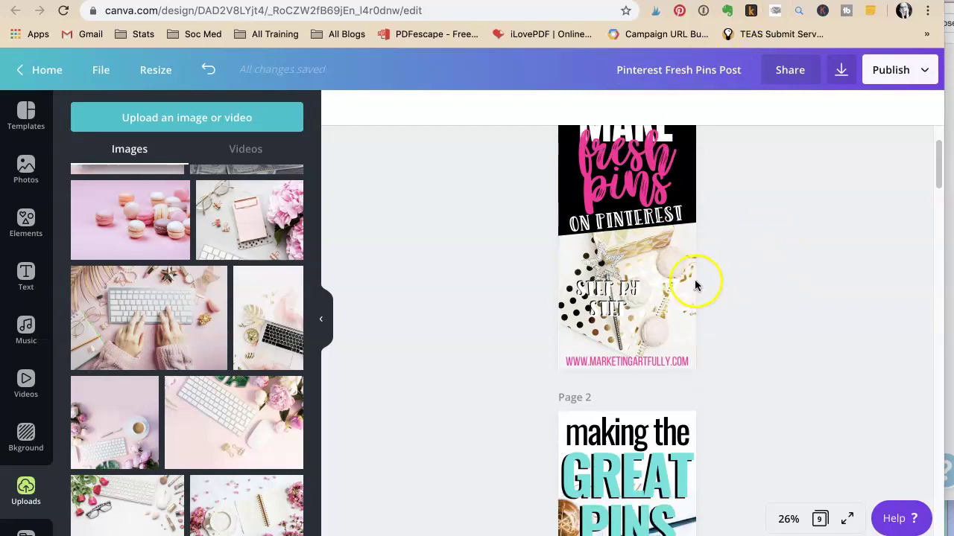
pyautogui.click(611, 294)
pyautogui.press('Delete')
pyautogui.click(594, 322)
pyautogui.click(660, 297)
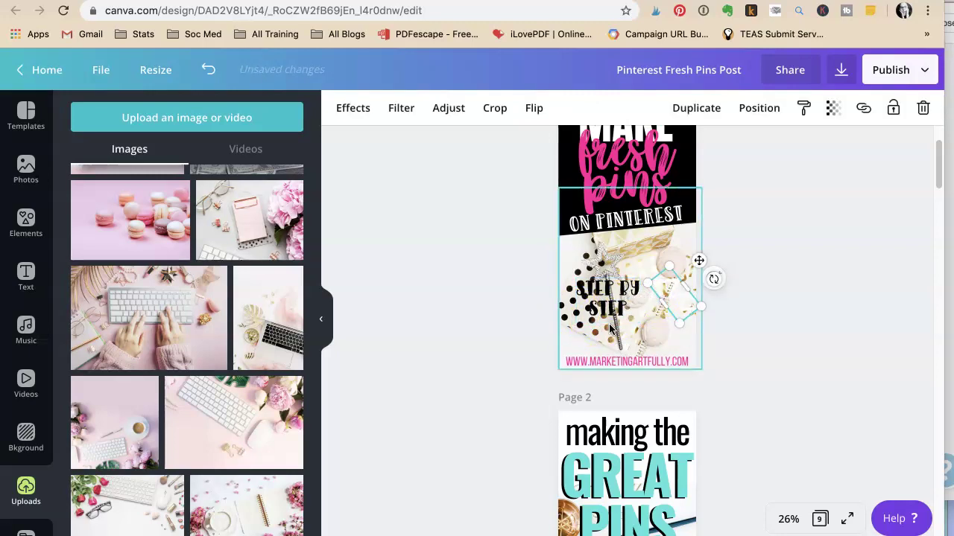
pyautogui.click(626, 304)
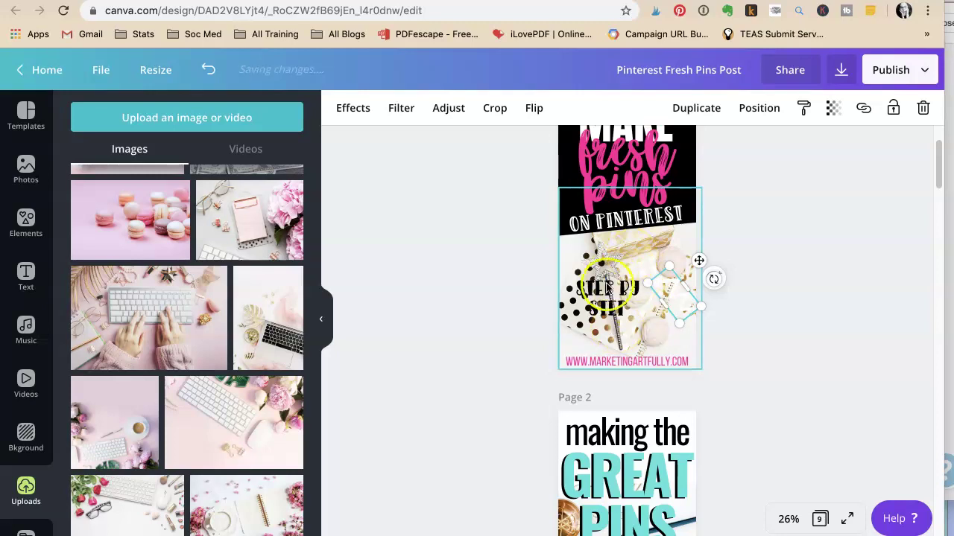
pyautogui.press('Delete')
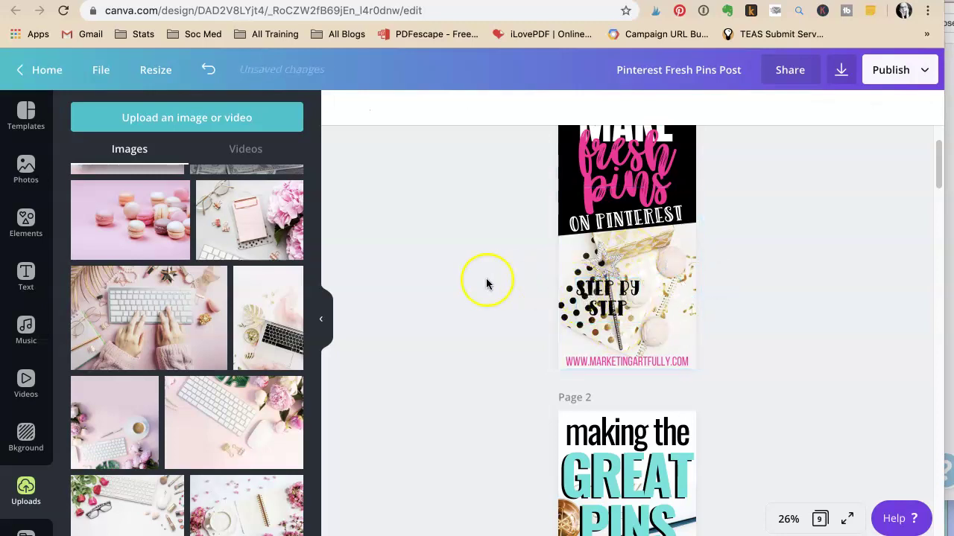
# Step: Move "STEP BY STEP" to the lower-left part of page 1's photo and place a solid circle behind it
pyautogui.moveTo(610, 306); pyautogui.dragTo(599, 321)
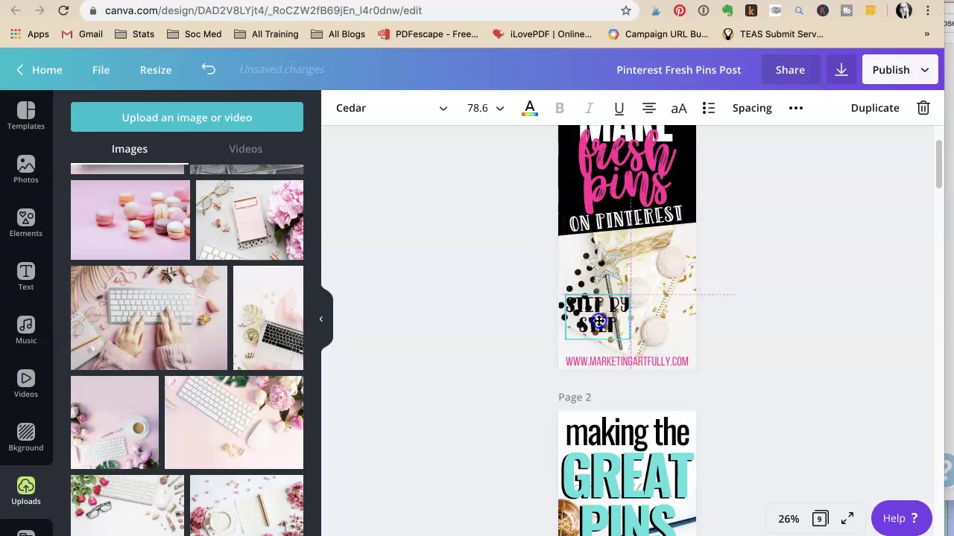
pyautogui.click(13, 395)
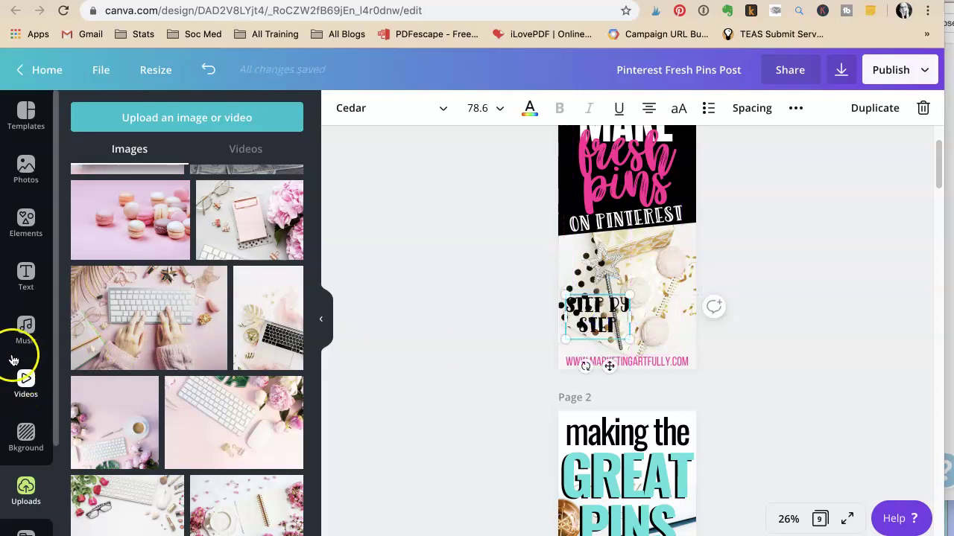
pyautogui.click(22, 216)
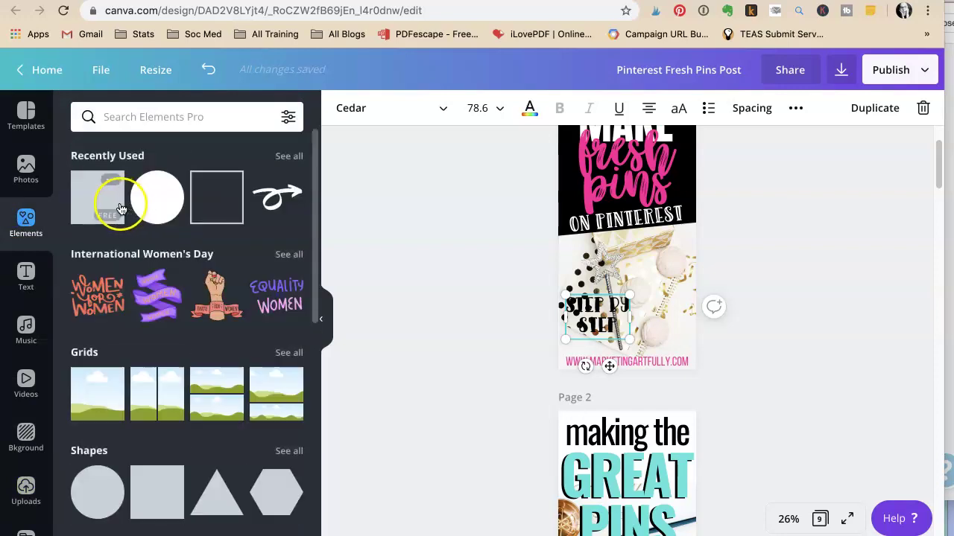
pyautogui.click(158, 197)
pyautogui.moveTo(610, 249); pyautogui.dragTo(578, 322)
pyautogui.moveTo(616, 276)
pyautogui.mouseDown()
pyautogui.moveTo(594, 296)
pyautogui.moveTo(640, 291)
pyautogui.moveTo(630, 277)
pyautogui.moveTo(604, 284)
pyautogui.mouseUp()
pyautogui.click(749, 341)
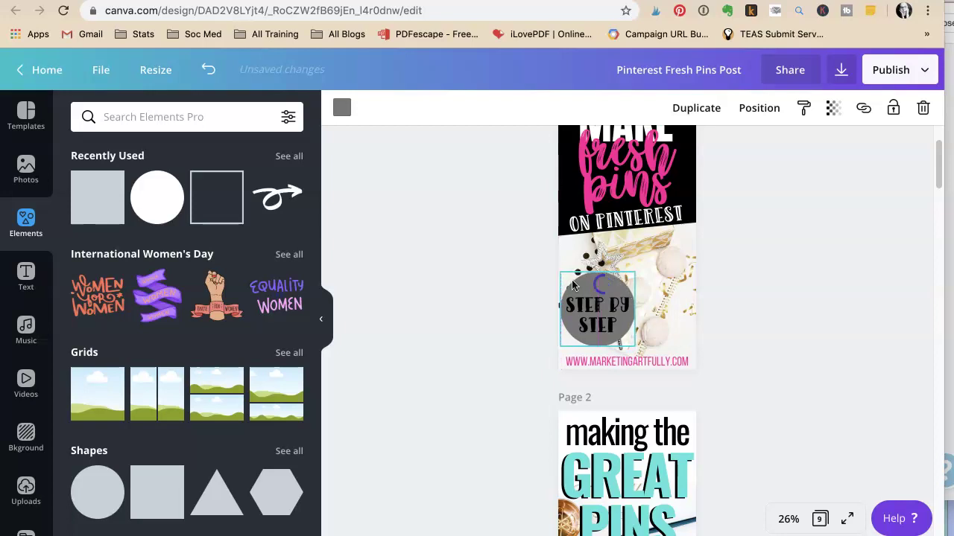
# Step: Recolour the circle with the headline's bright pink and the "STEP BY STEP" text in white
pyautogui.click(342, 107)
pyautogui.click(87, 336)
pyautogui.click(565, 301)
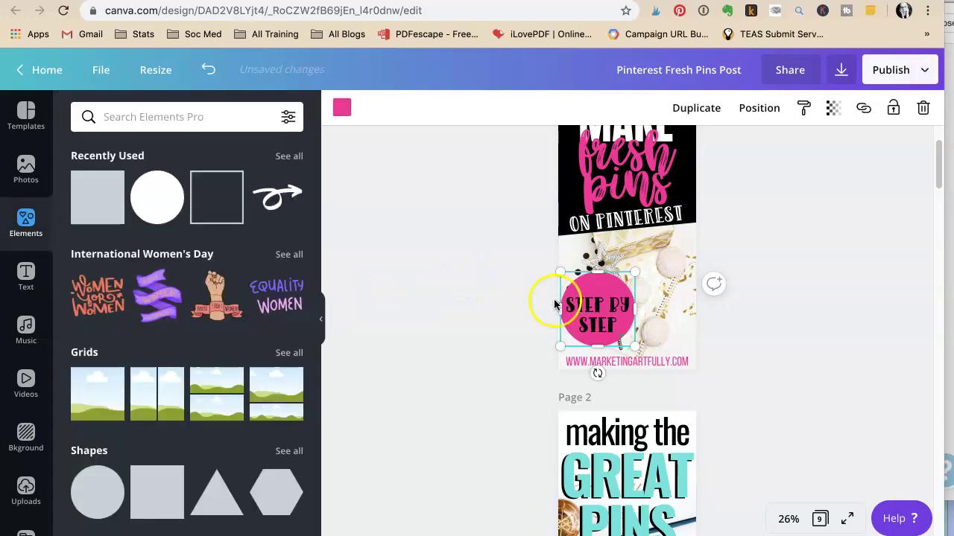
pyautogui.click(602, 316)
pyautogui.click(529, 108)
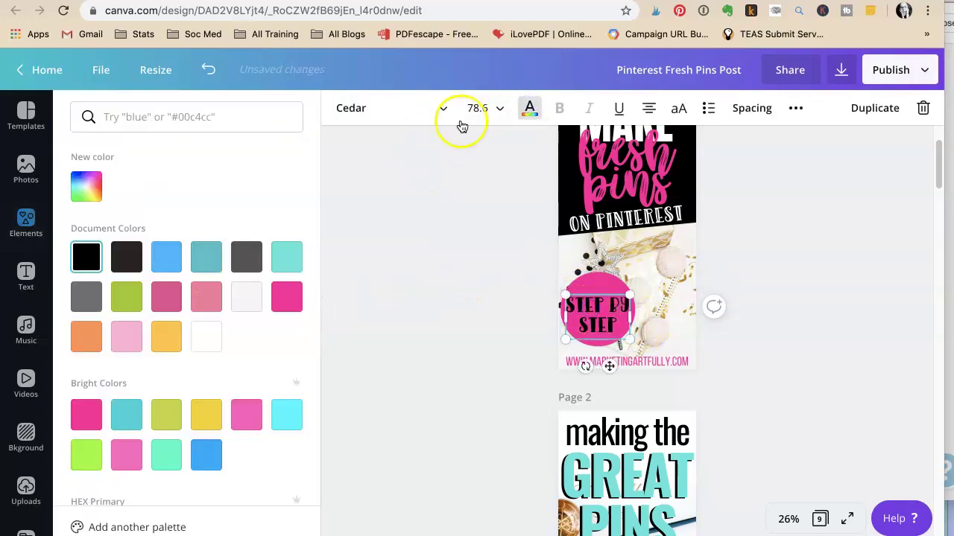
pyautogui.click(211, 328)
# Step: Narrow the "STEP BY STEP" text box so the words stack on three lines, and centre it within the pink circle
pyautogui.click(404, 223)
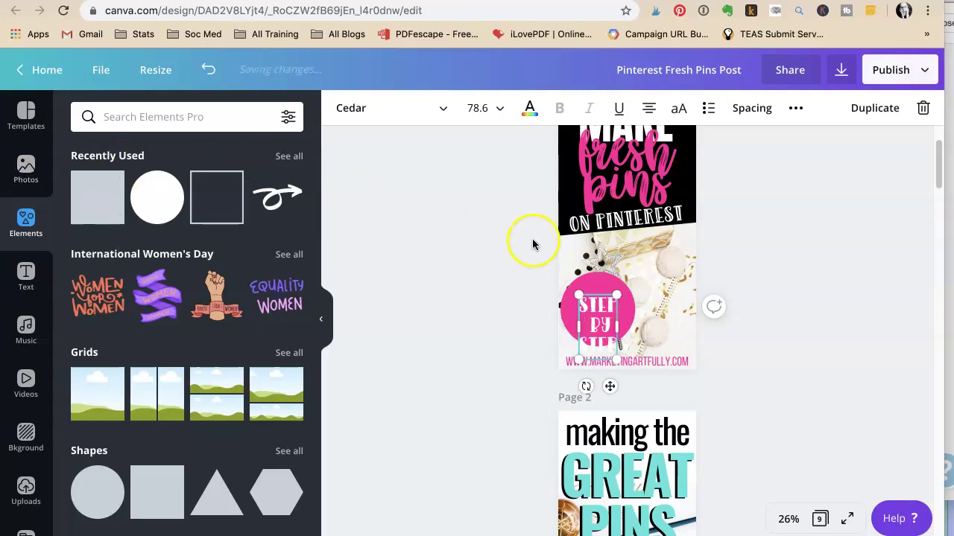
pyautogui.click(739, 306)
pyautogui.moveTo(602, 331); pyautogui.dragTo(601, 315)
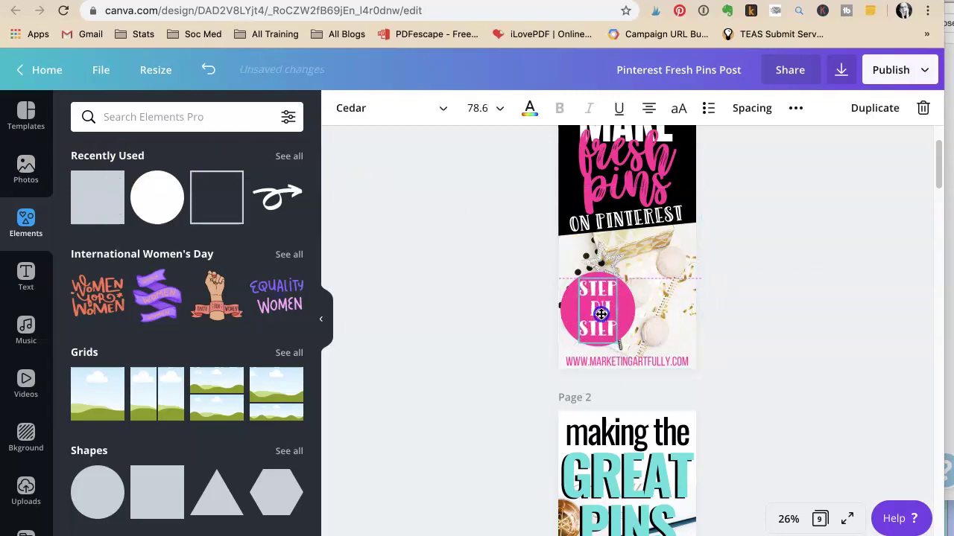
pyautogui.click(656, 311)
pyautogui.click(426, 308)
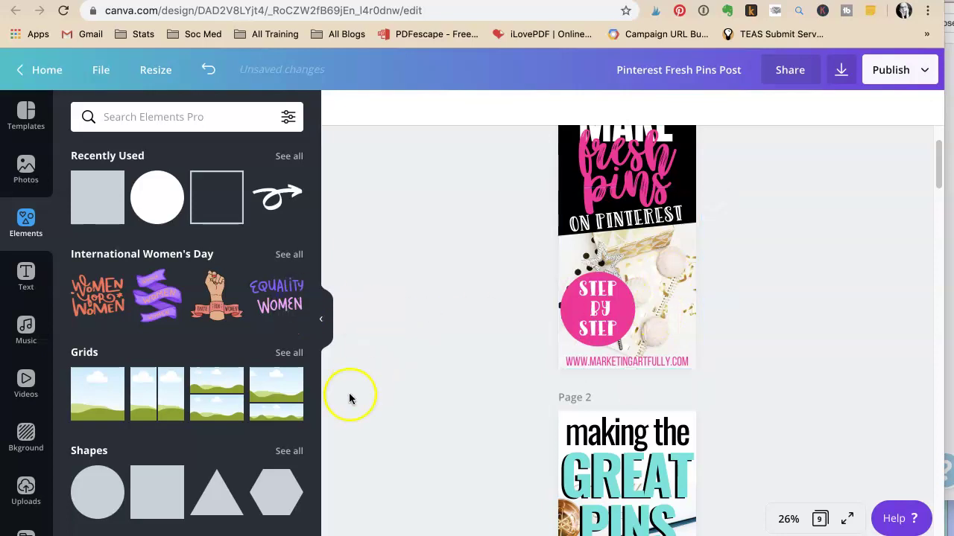
# Step: Add the recently used curly arrow to the right of the pink circle and flip it horizontally
pyautogui.scroll(-3, 22, 447)
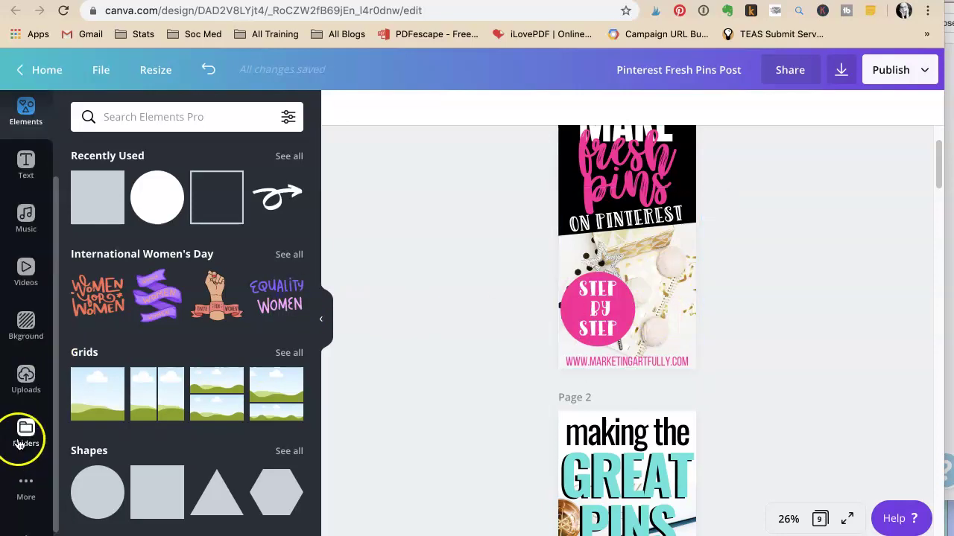
pyautogui.scroll(3, 14, 402)
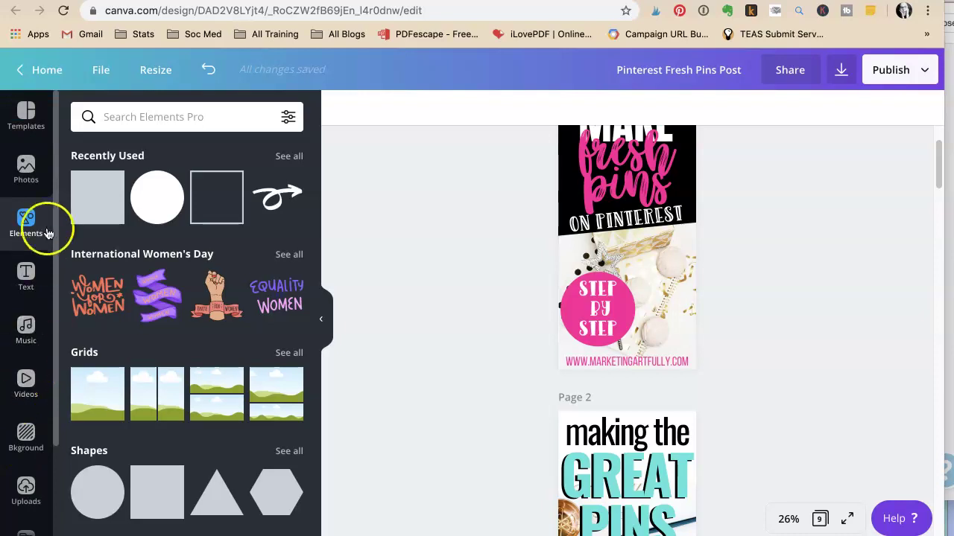
pyautogui.click(275, 195)
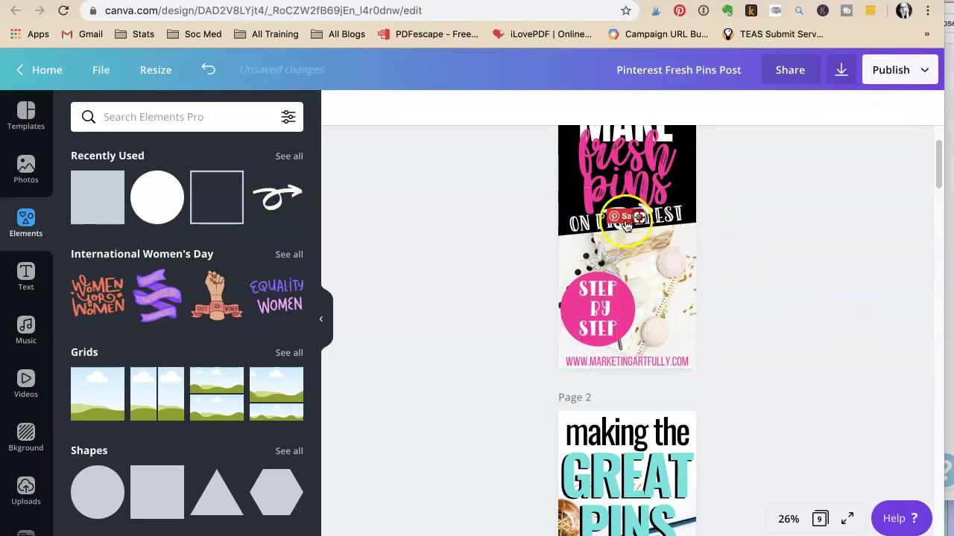
pyautogui.moveTo(628, 238); pyautogui.dragTo(658, 310)
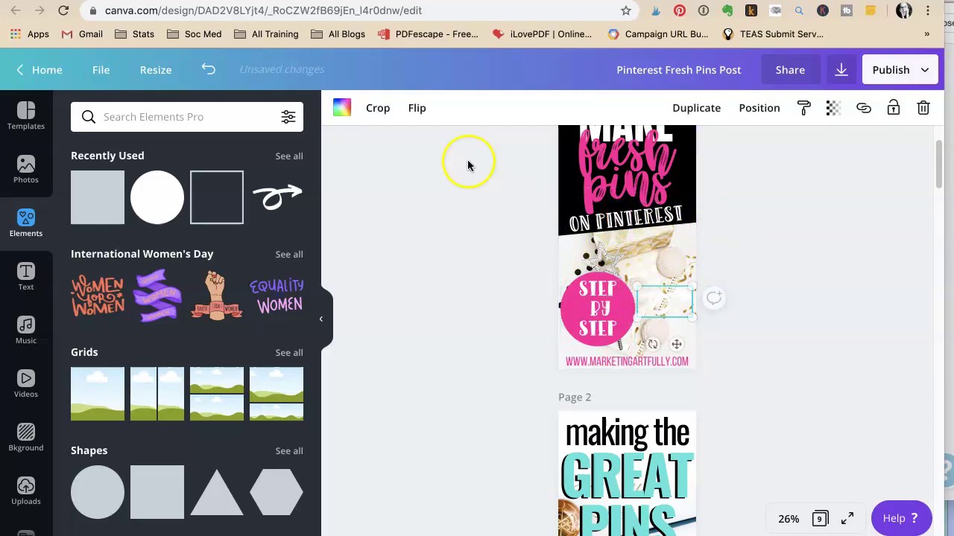
pyautogui.click(414, 108)
pyautogui.click(453, 161)
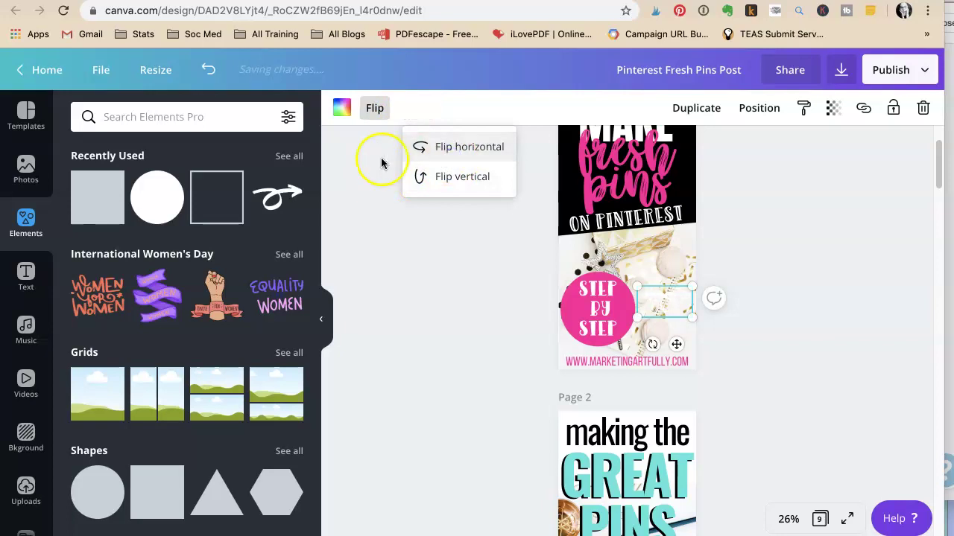
# Step: Colour the curly arrow bright pink, move it slightly lower beside the circle, and rotate it about 18°
pyautogui.click(339, 107)
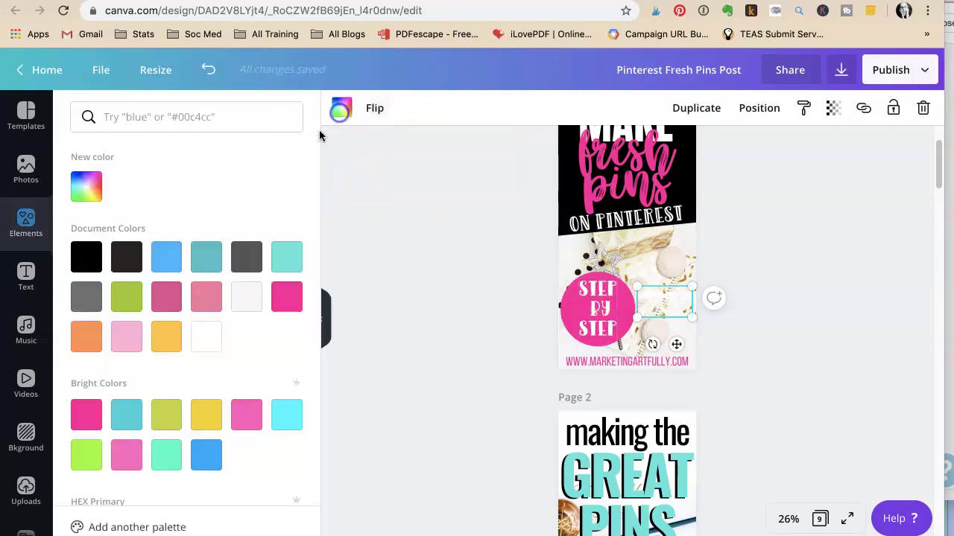
pyautogui.click(86, 415)
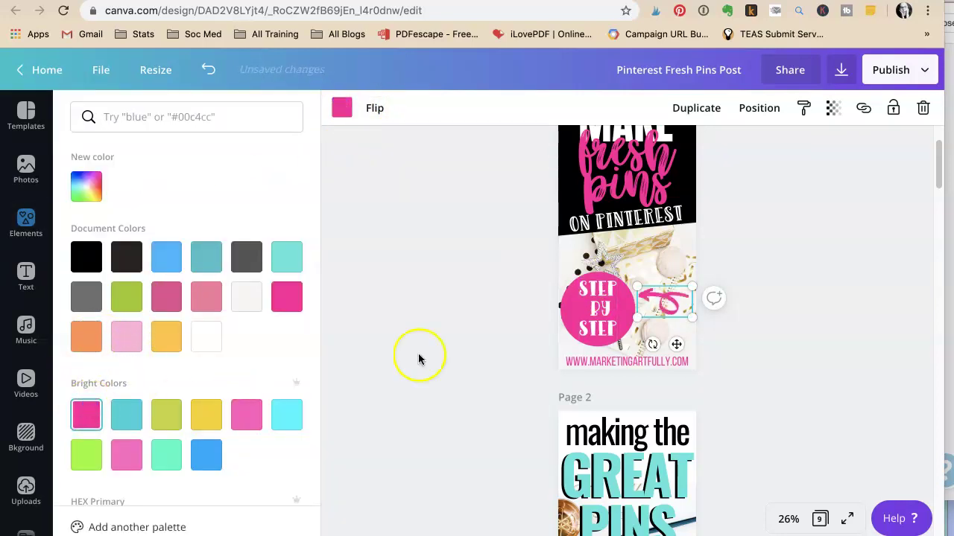
pyautogui.click(811, 299)
pyautogui.moveTo(681, 317); pyautogui.dragTo(692, 347)
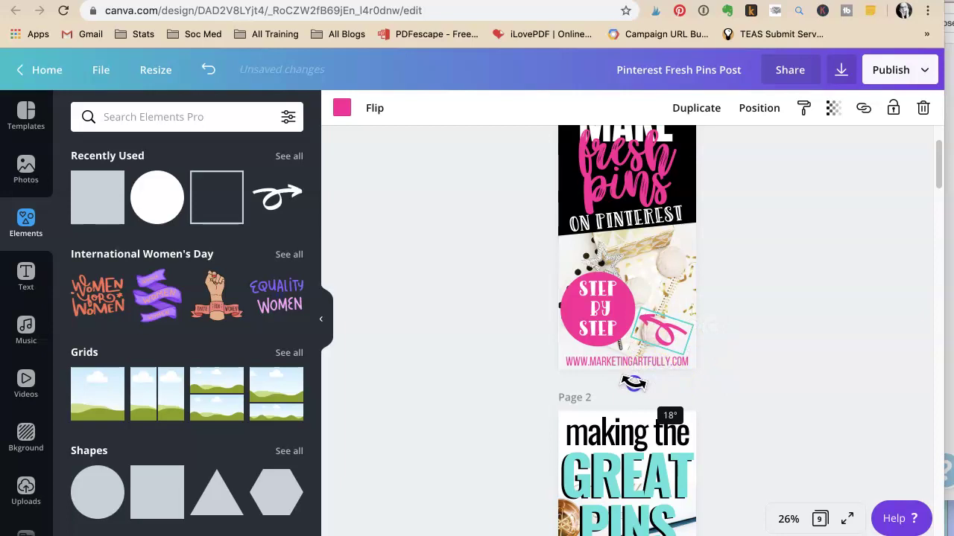
pyautogui.click(790, 337)
pyautogui.scroll(2, 789, 337)
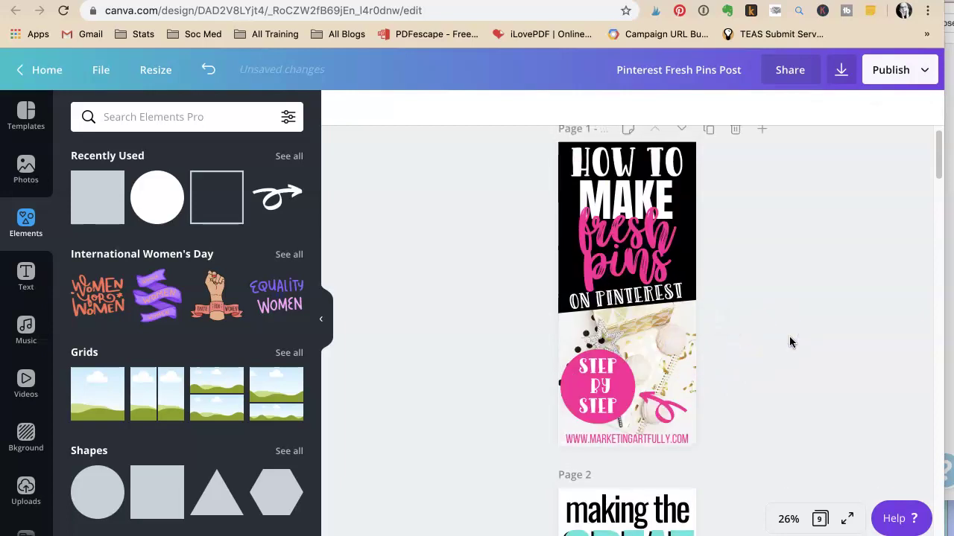
# Step: Replace the "making the" headline line on page 2's pin with "how to make"
pyautogui.scroll(-5, 790, 338)
pyautogui.scroll(3, 788, 339)
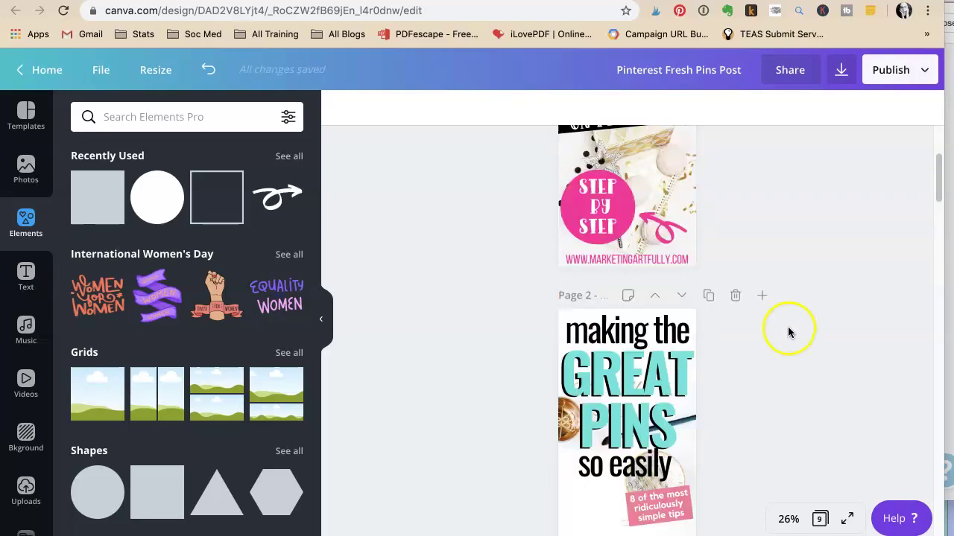
pyautogui.click(677, 335)
pyautogui.doubleClick(582, 328)
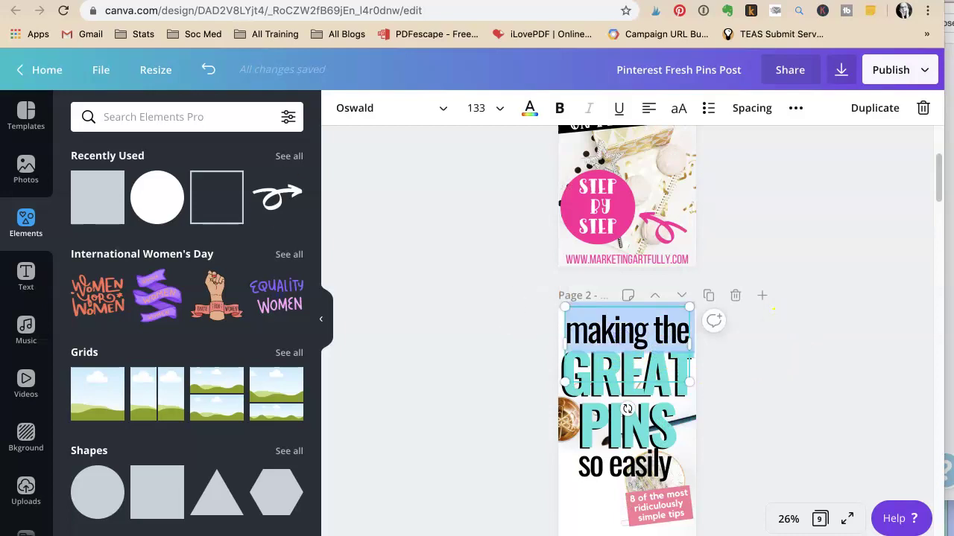
pyautogui.write('hwo')
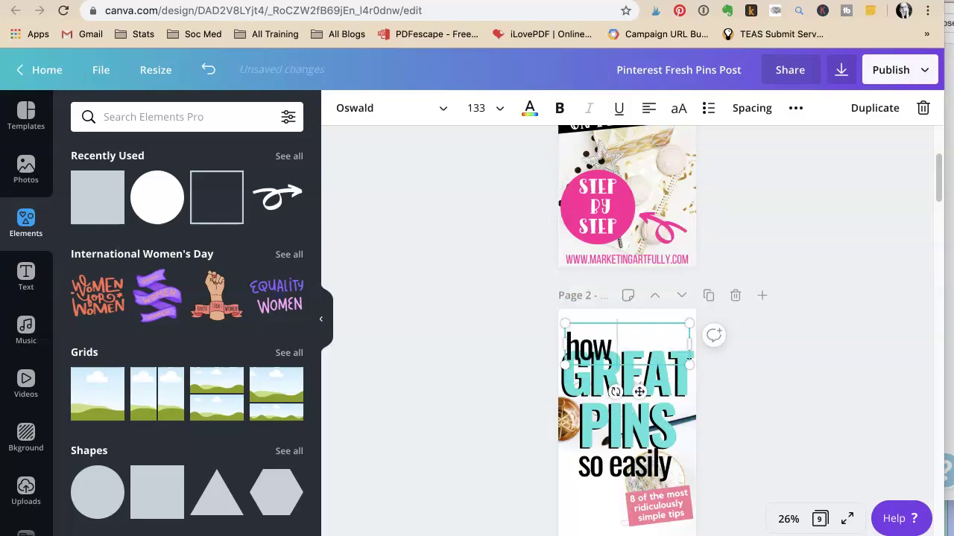
pyautogui.write(' to make')
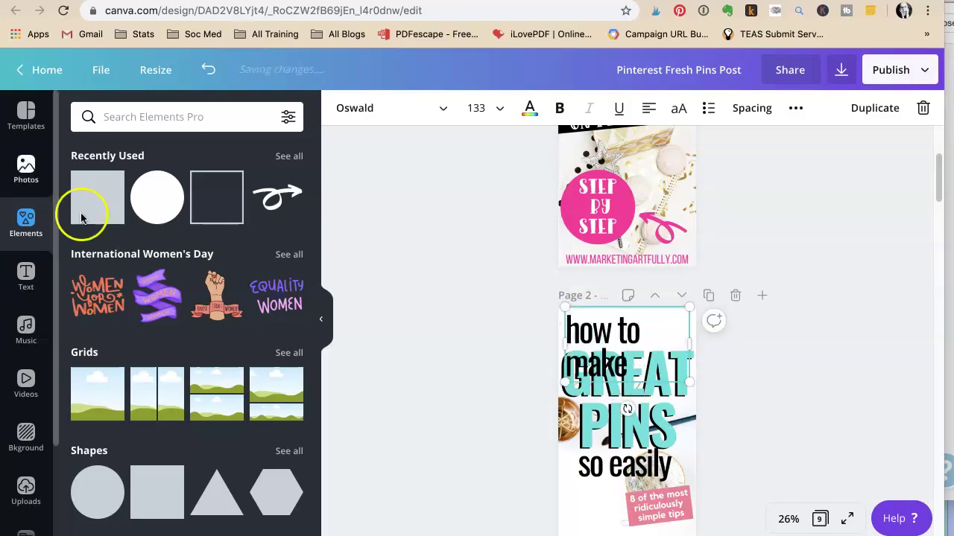
# Step: Set the font size of page 2's "how to make" line to 100
pyautogui.scroll(3, 604, 402)
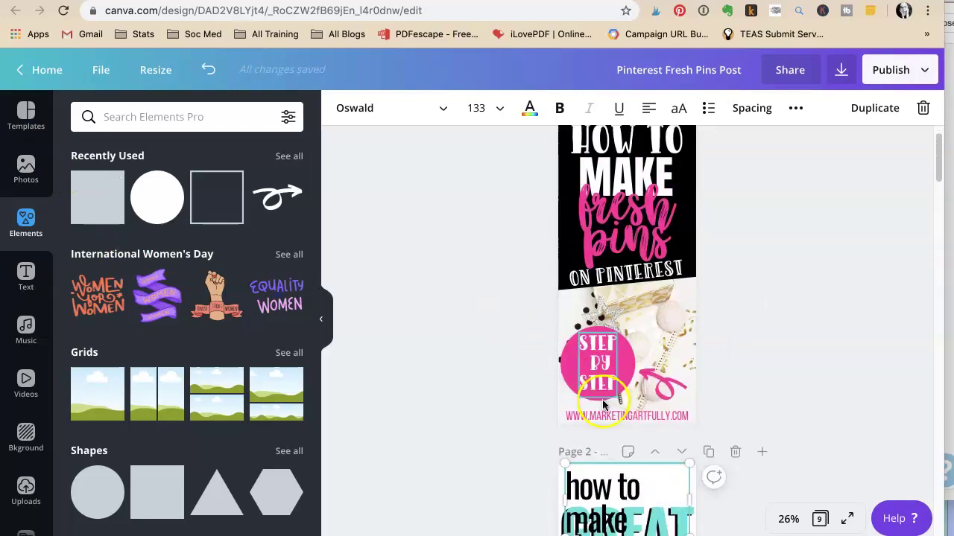
pyautogui.moveTo(638, 477); pyautogui.dragTo(551, 443)
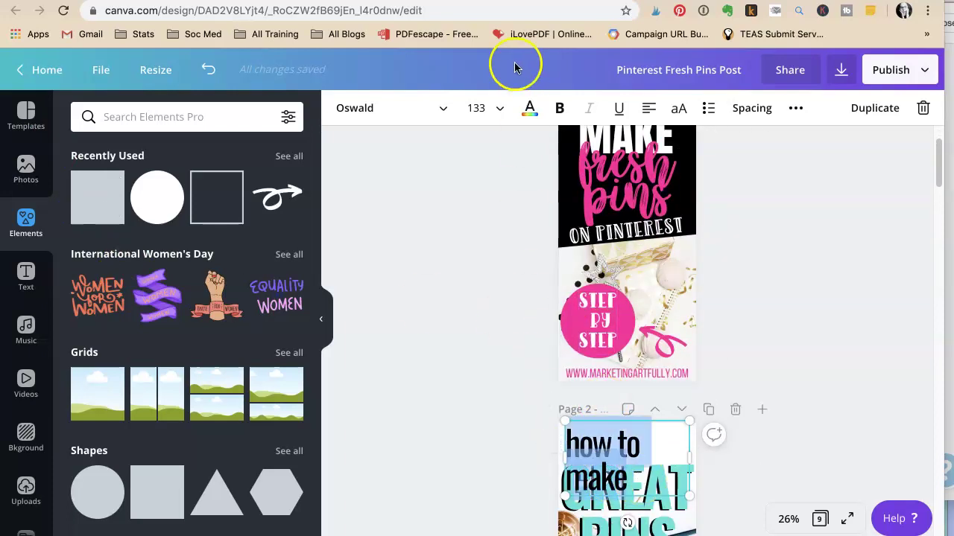
pyautogui.click(464, 108)
pyautogui.write('100')
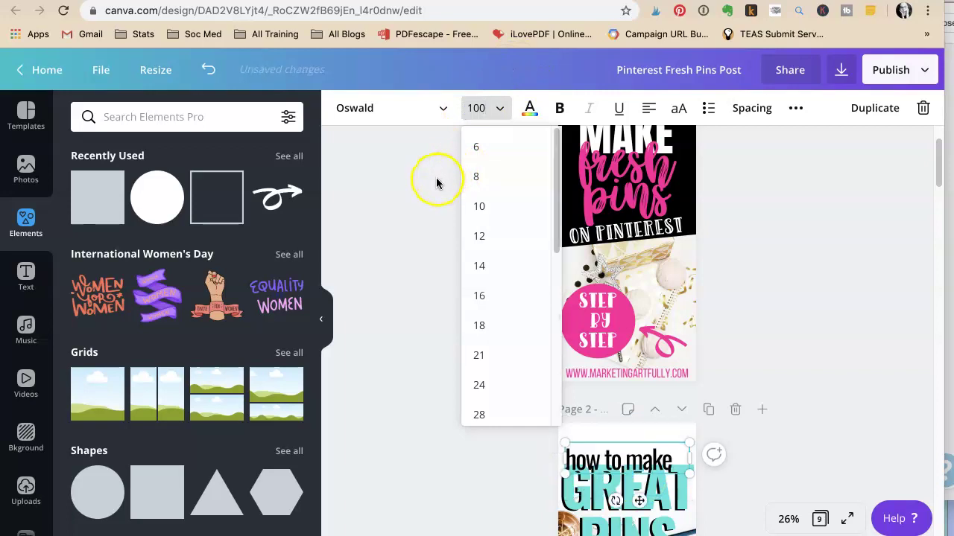
pyautogui.press('Return')
pyautogui.click(770, 306)
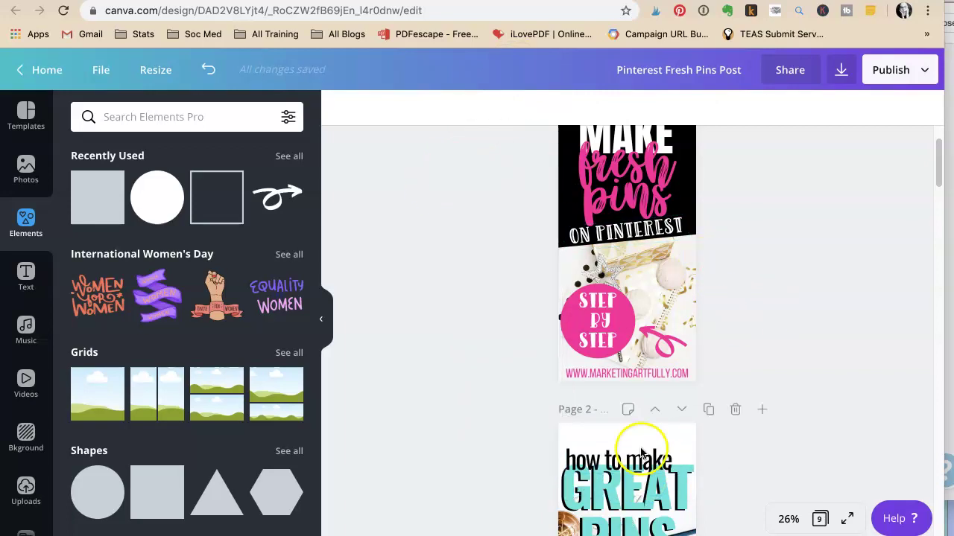
# Step: Enlarge the "how to make" line to about font size 125 and position it across the pin's width above "GREAT"
pyautogui.moveTo(640, 453); pyautogui.dragTo(712, 459)
pyautogui.click(674, 455)
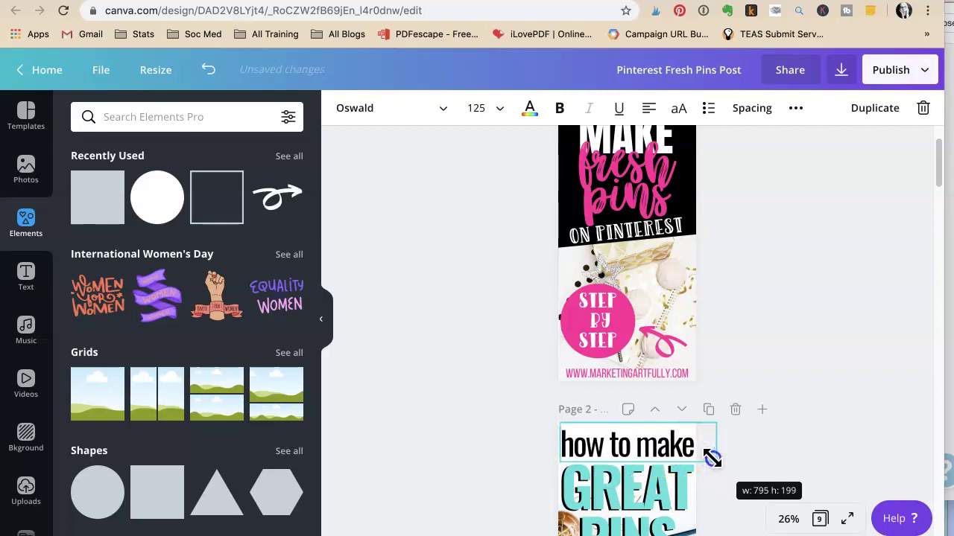
pyautogui.click(749, 260)
pyautogui.scroll(-5, 749, 260)
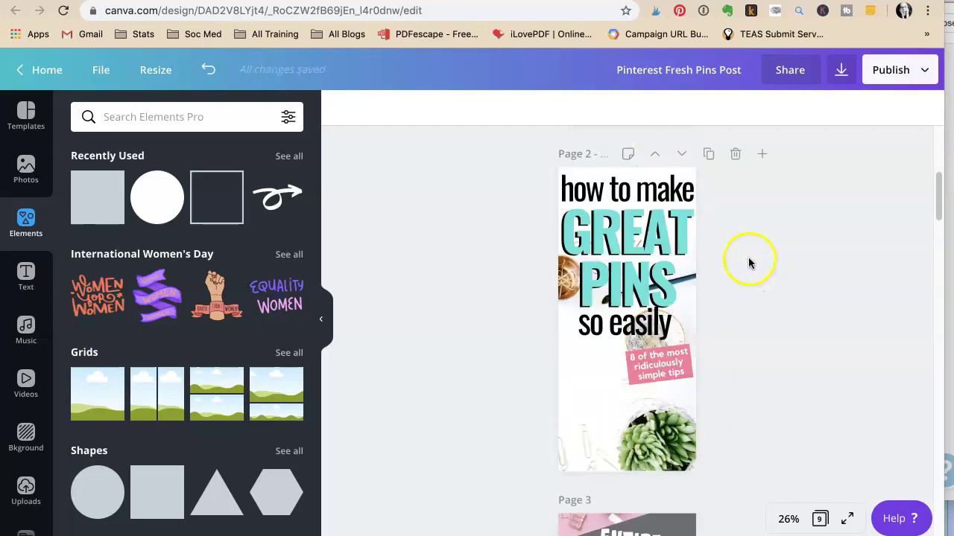
# Step: Replace the "so easily" line on page 2's pin with "for Pinterest" and widen its text box to nearly the pin's full width
pyautogui.click(645, 190)
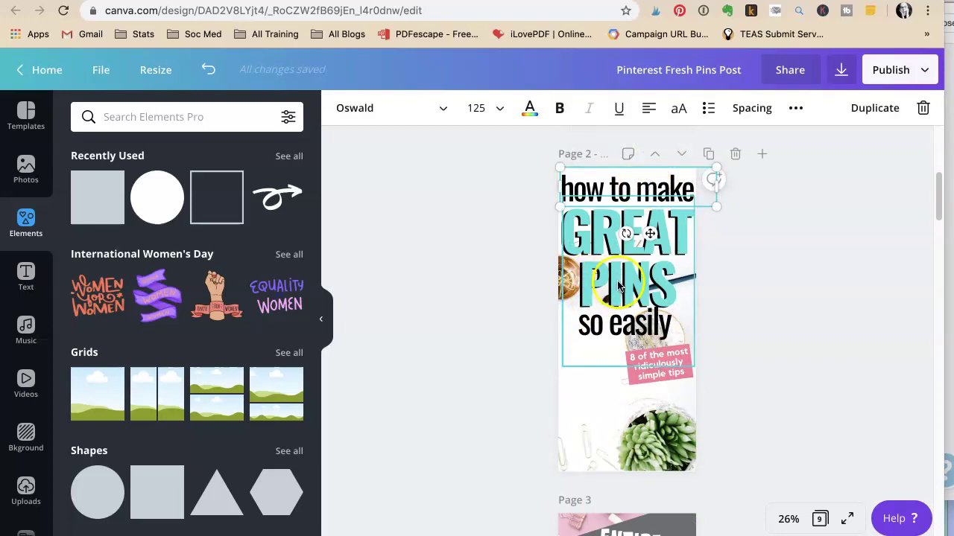
pyautogui.click(760, 249)
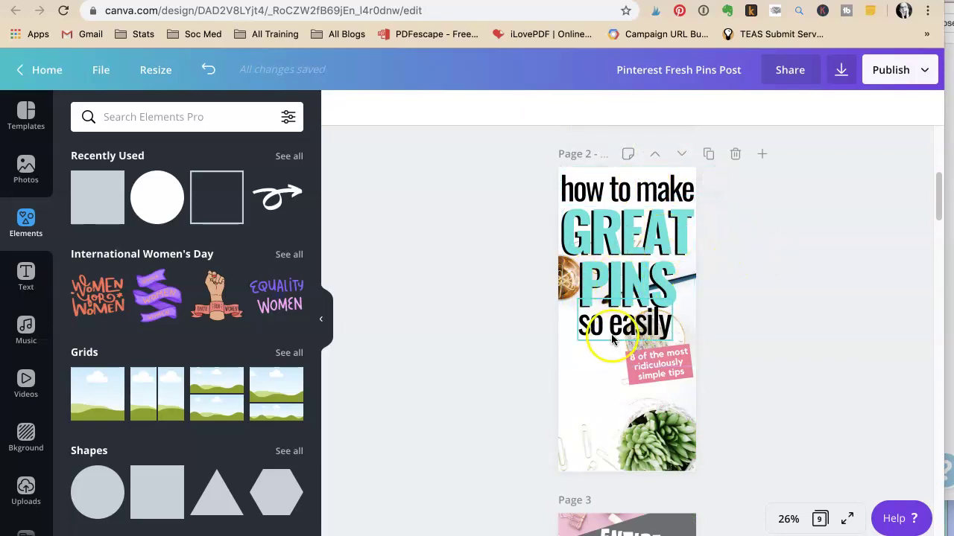
pyautogui.click(612, 339)
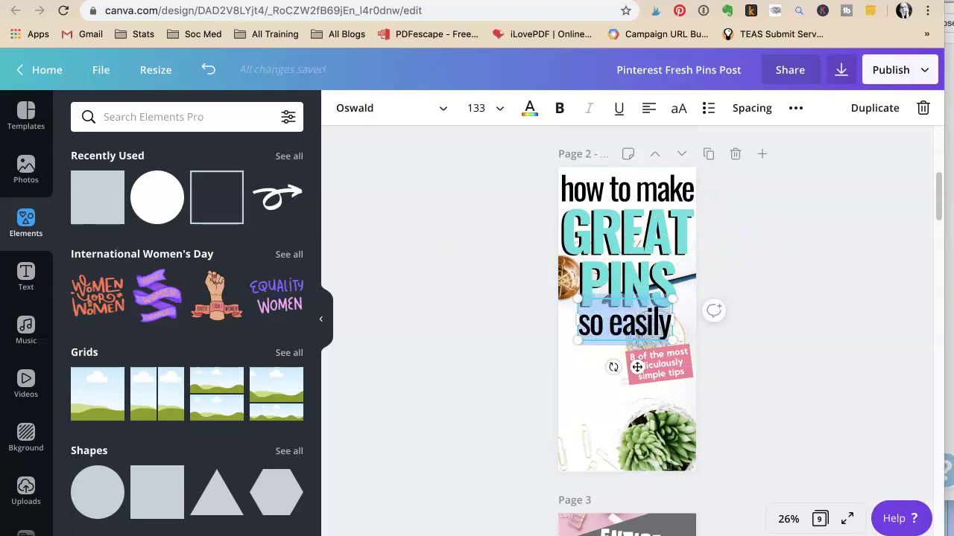
pyautogui.write('for Pinterest')
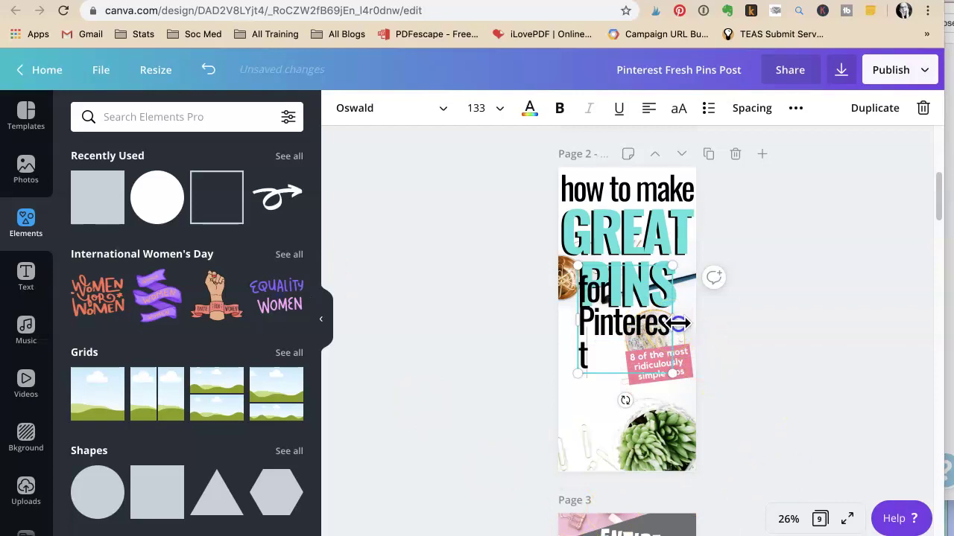
pyautogui.moveTo(677, 323); pyautogui.dragTo(687, 323)
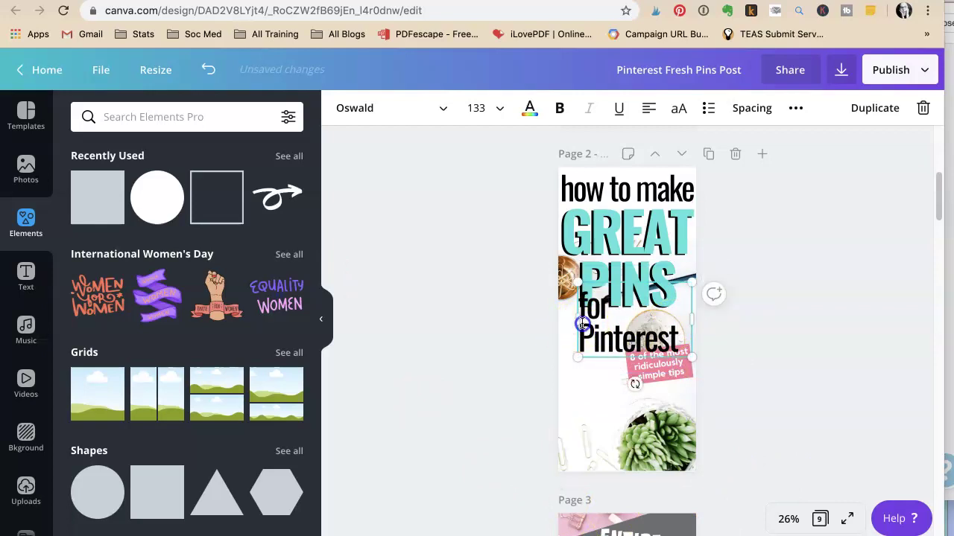
pyautogui.doubleClick(581, 324)
pyautogui.moveTo(579, 324); pyautogui.dragTo(558, 326)
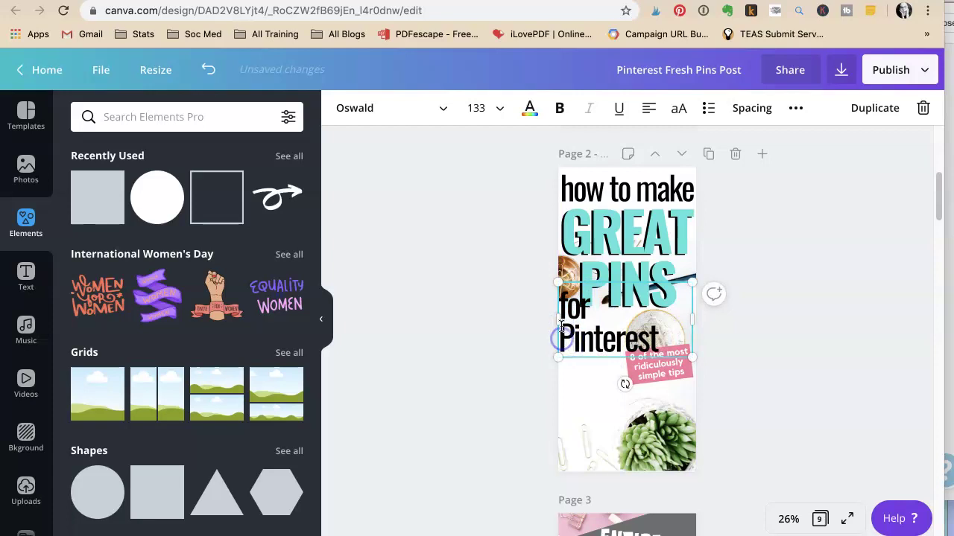
pyautogui.press('BackSpace')
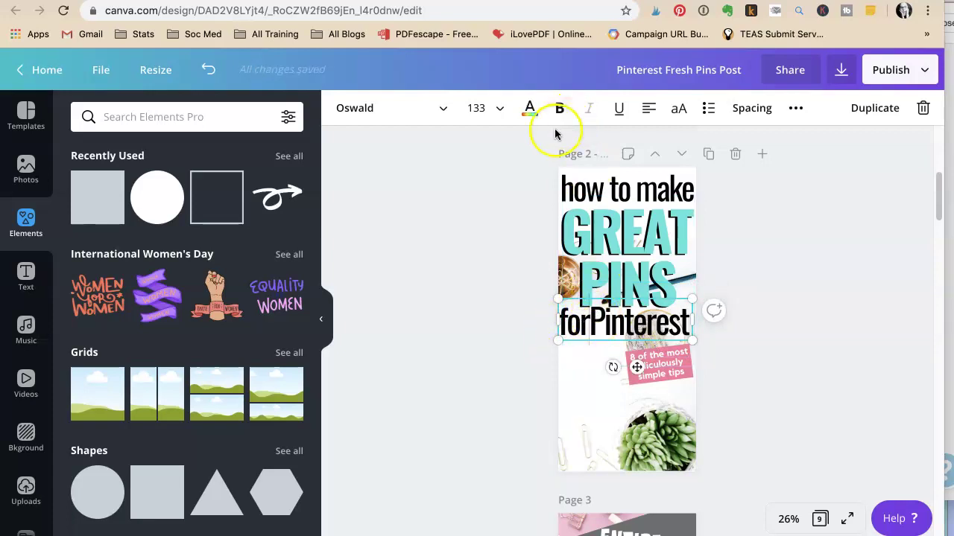
# Step: Set the "for Pinterest" line to font size 120, with a space between its words, and nudge it slightly right
pyautogui.click(479, 108)
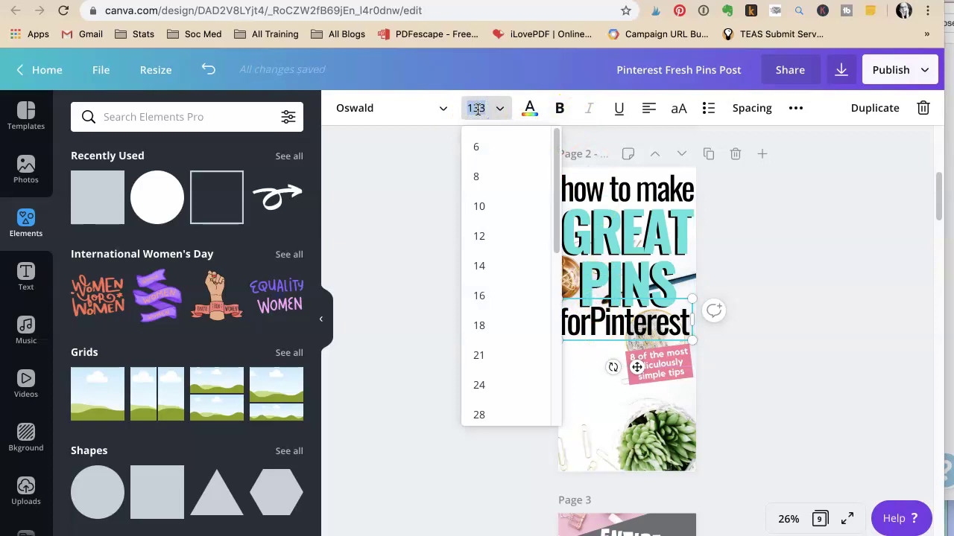
pyautogui.write('120')
pyautogui.press('Return')
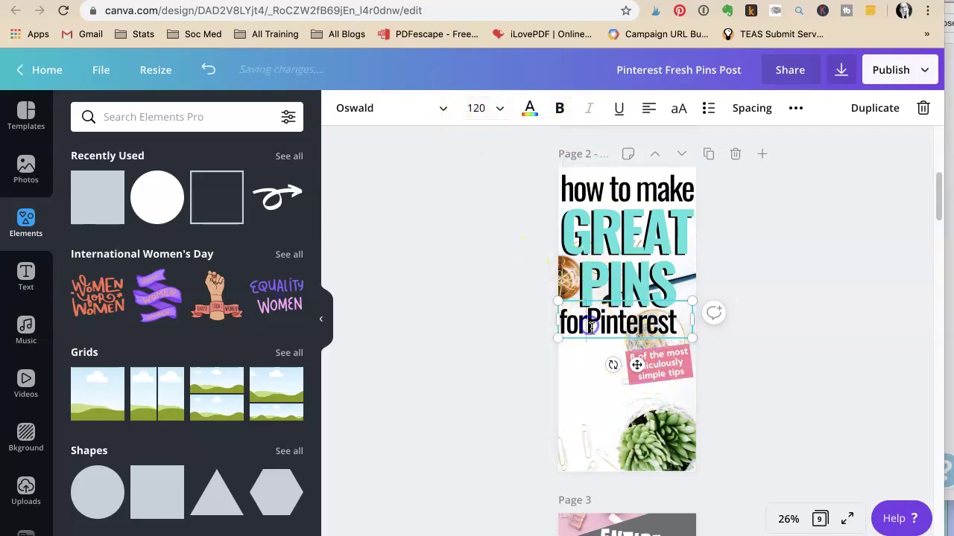
pyautogui.click(771, 344)
pyautogui.moveTo(642, 330); pyautogui.dragTo(644, 330)
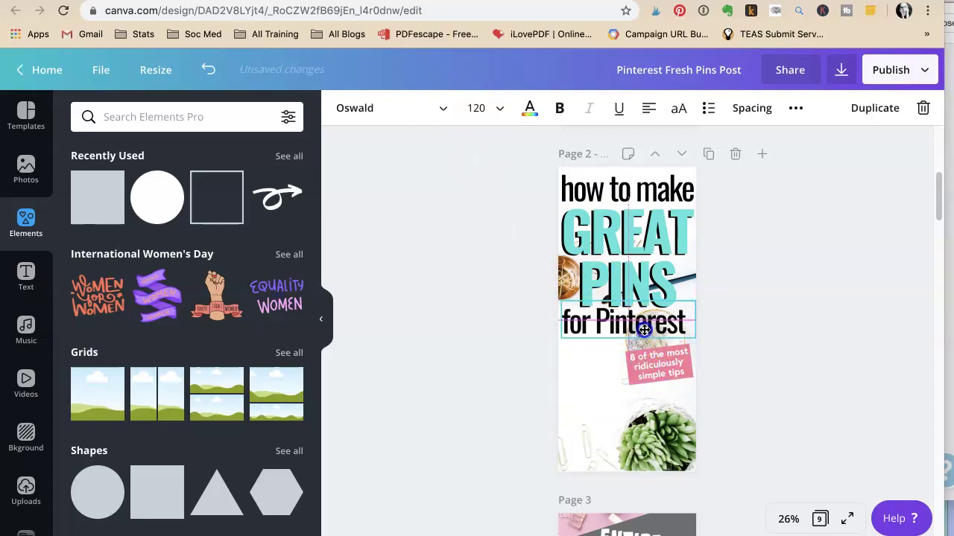
# Step: Move the pink "8 of the most ridiculously simple tips" label with its text towards the pin's left side, beneath "for Pinterest"
pyautogui.click(573, 283)
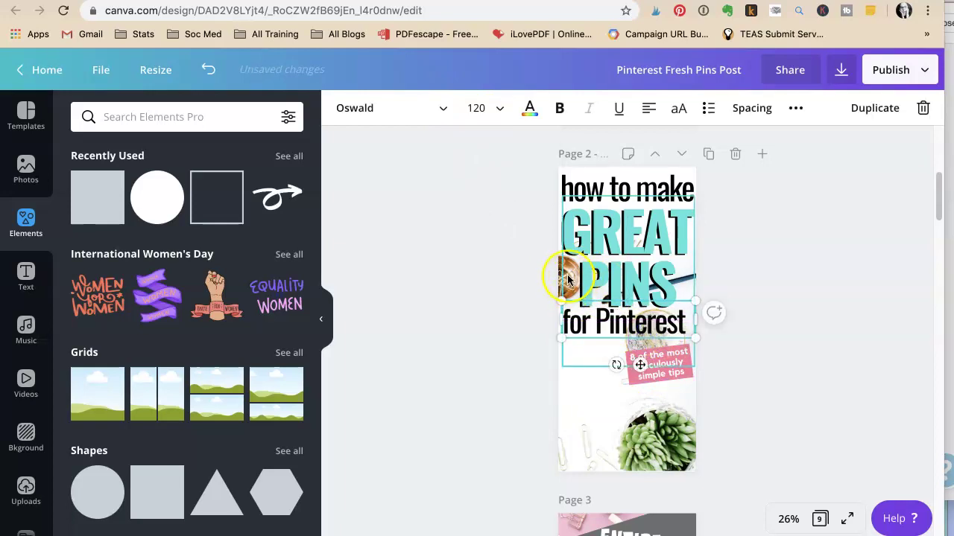
pyautogui.click(678, 365)
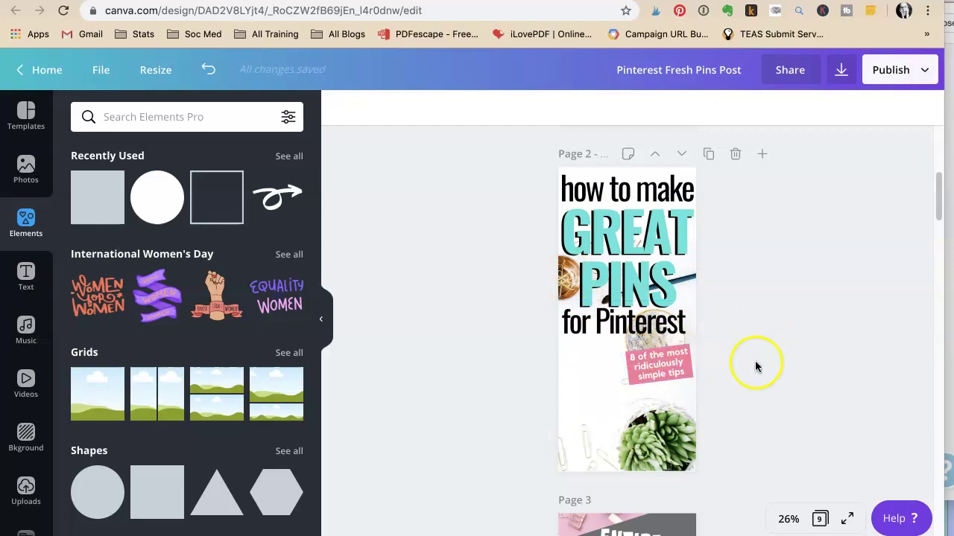
pyautogui.moveTo(734, 352); pyautogui.dragTo(691, 373)
pyautogui.click(684, 363)
pyautogui.click(681, 367)
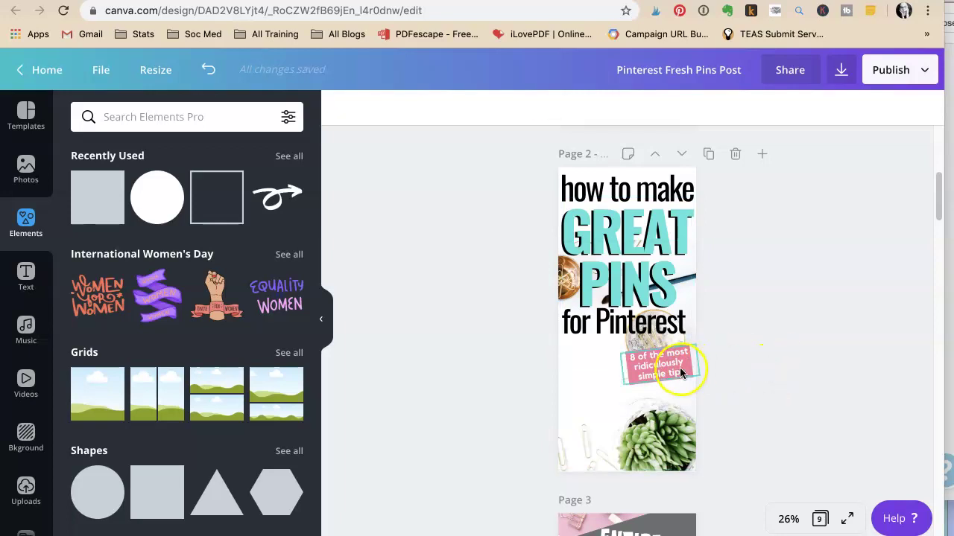
pyautogui.moveTo(663, 375); pyautogui.dragTo(615, 382)
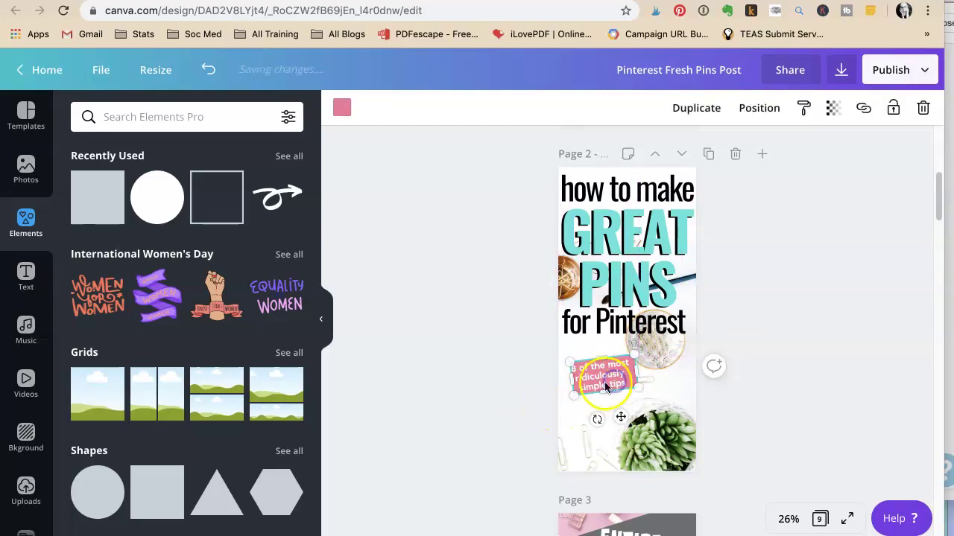
pyautogui.click(771, 370)
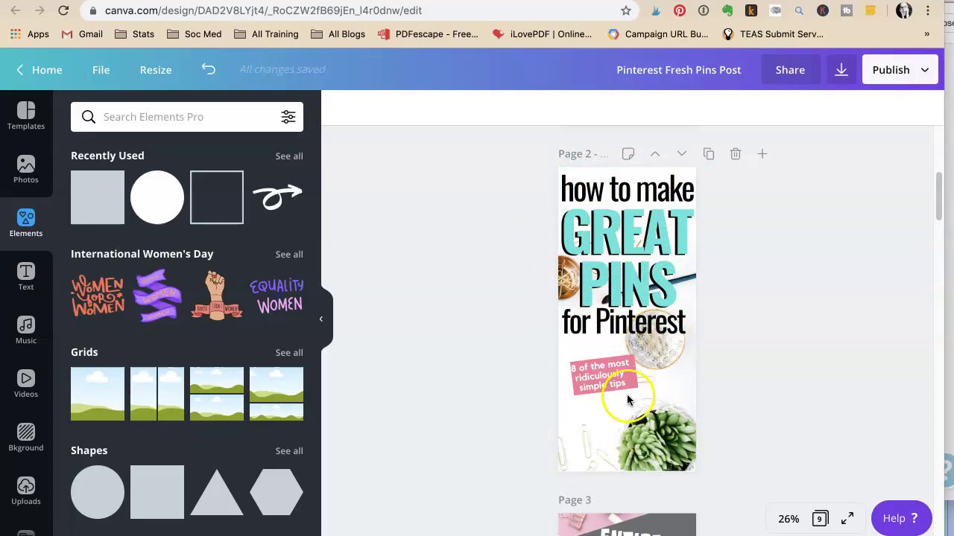
# Step: Add a square and stretch it over the headline area, from the pin's top edge to just below "for Pinterest"
pyautogui.click(638, 452)
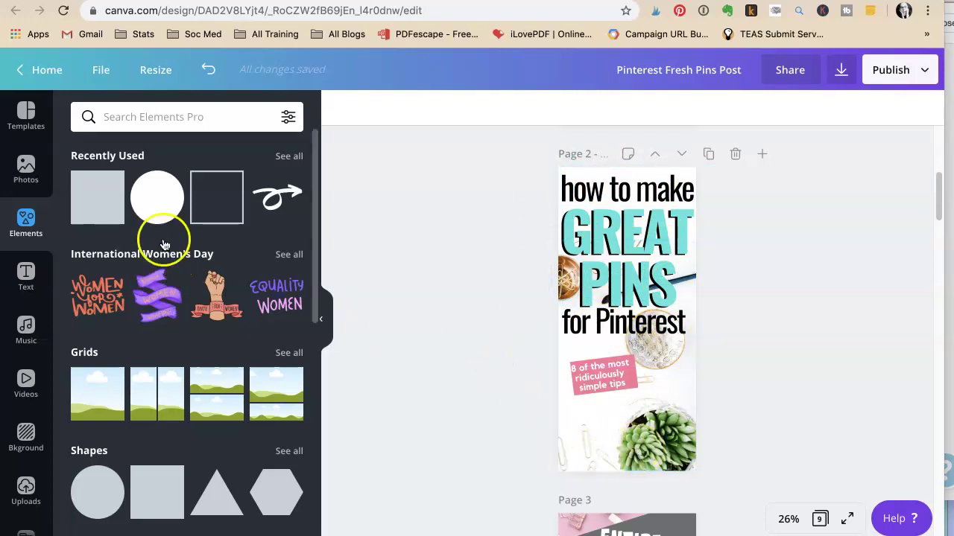
pyautogui.click(95, 200)
pyautogui.moveTo(600, 306); pyautogui.dragTo(588, 192)
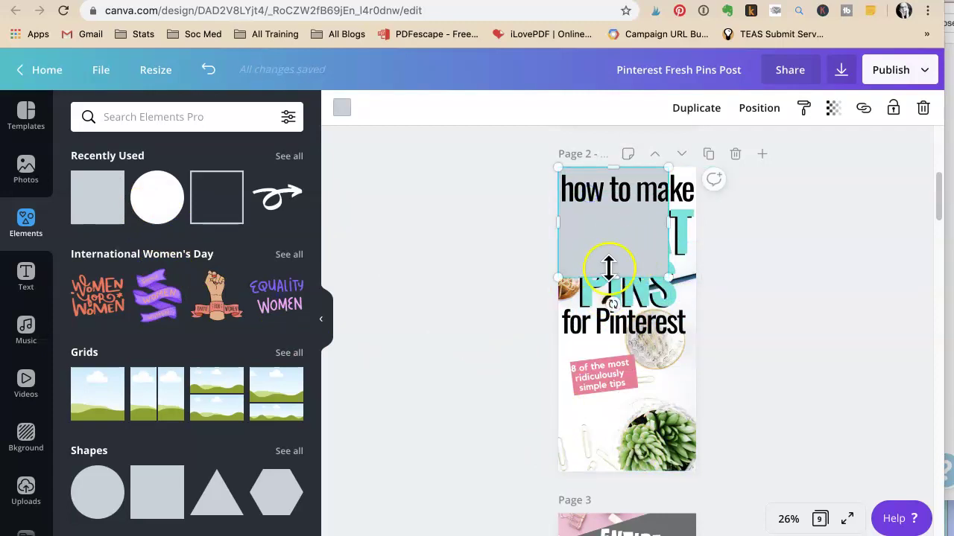
pyautogui.moveTo(611, 281); pyautogui.dragTo(616, 338)
pyautogui.moveTo(664, 258); pyautogui.dragTo(730, 260)
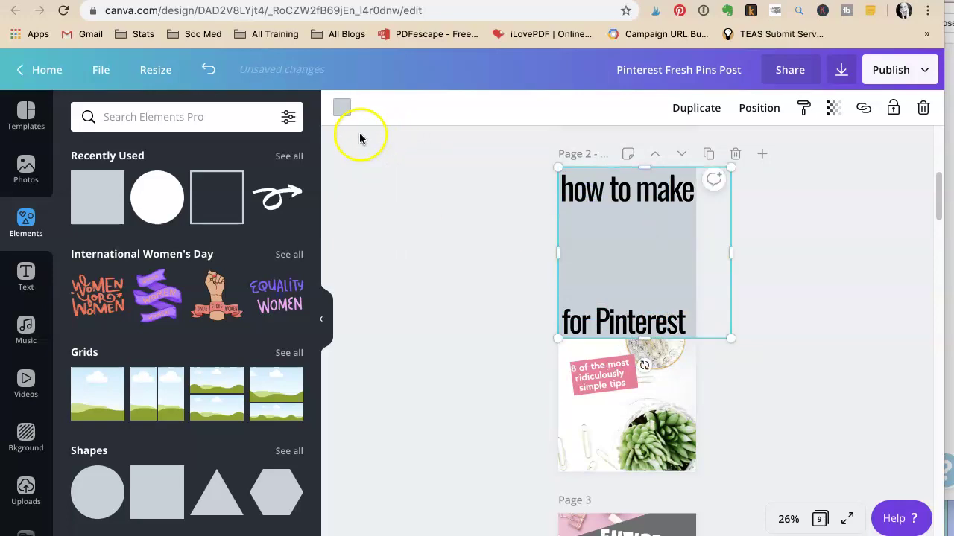
# Step: Colour the square covering the headline white and send it to the back
pyautogui.click(341, 107)
pyautogui.click(245, 338)
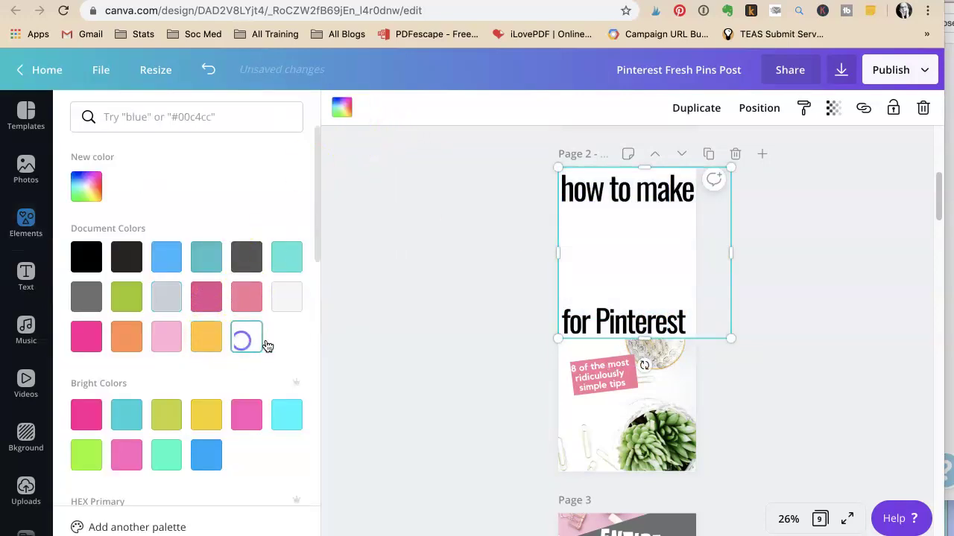
pyautogui.rightClick(615, 262)
pyautogui.click(664, 385)
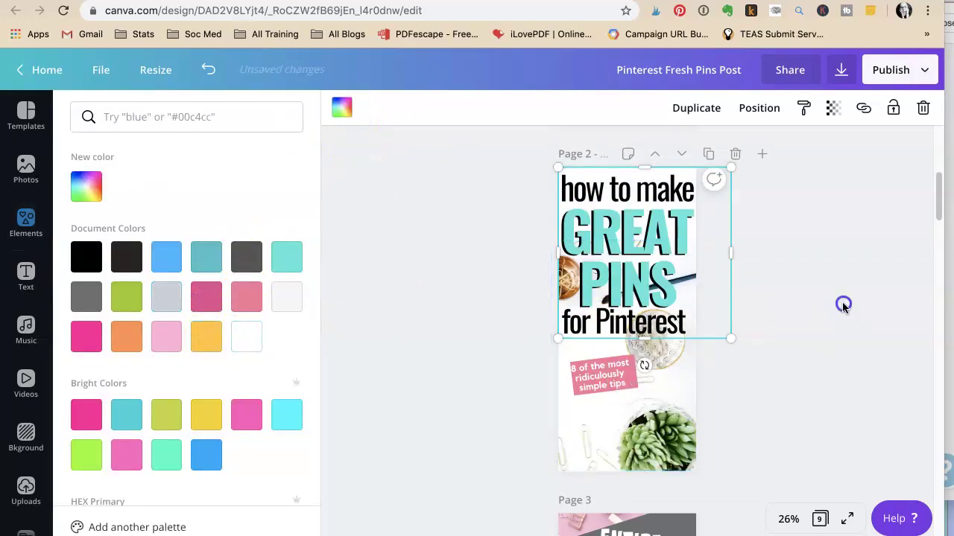
# Step: Delete the turquoise copy of "GREAT PINS" that lies over the black headline
pyautogui.click(691, 279)
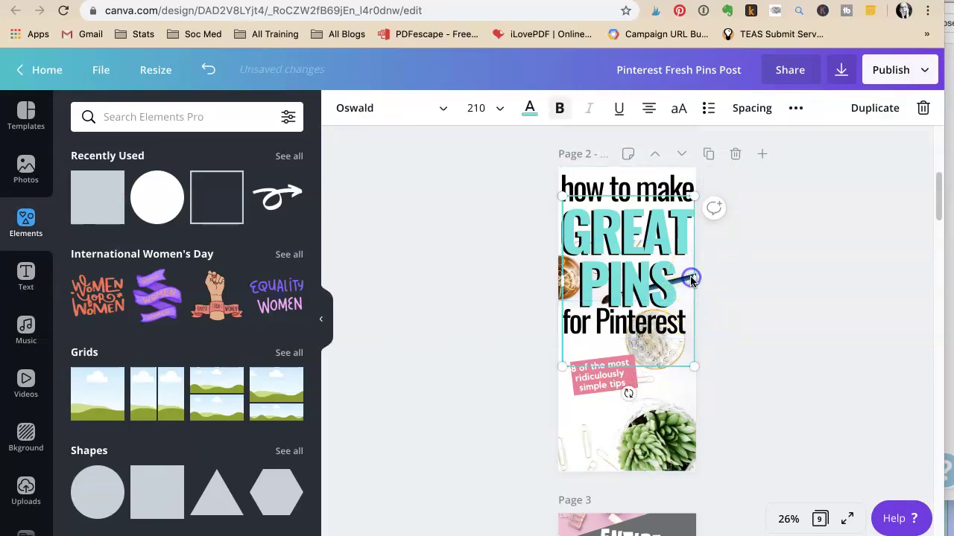
pyautogui.click(691, 279)
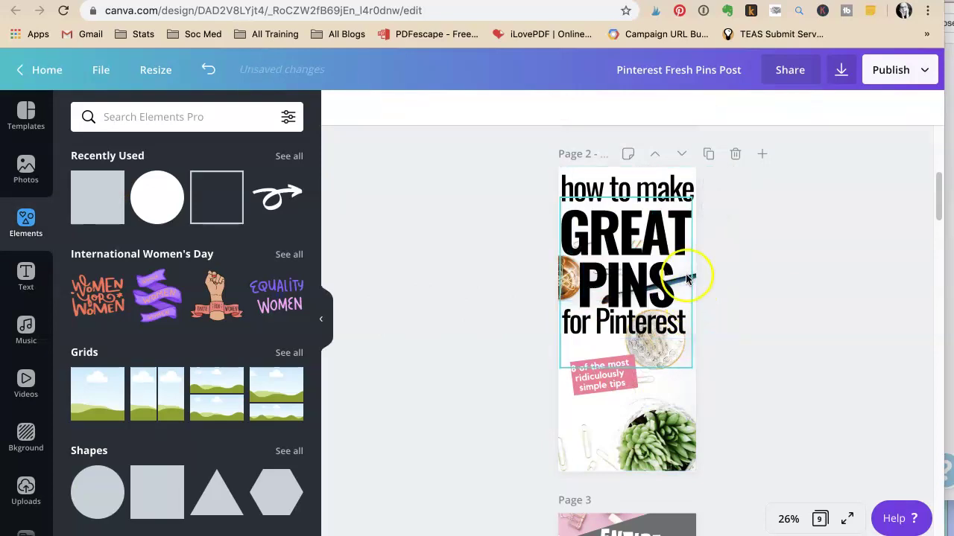
pyautogui.click(687, 278)
pyautogui.click(726, 287)
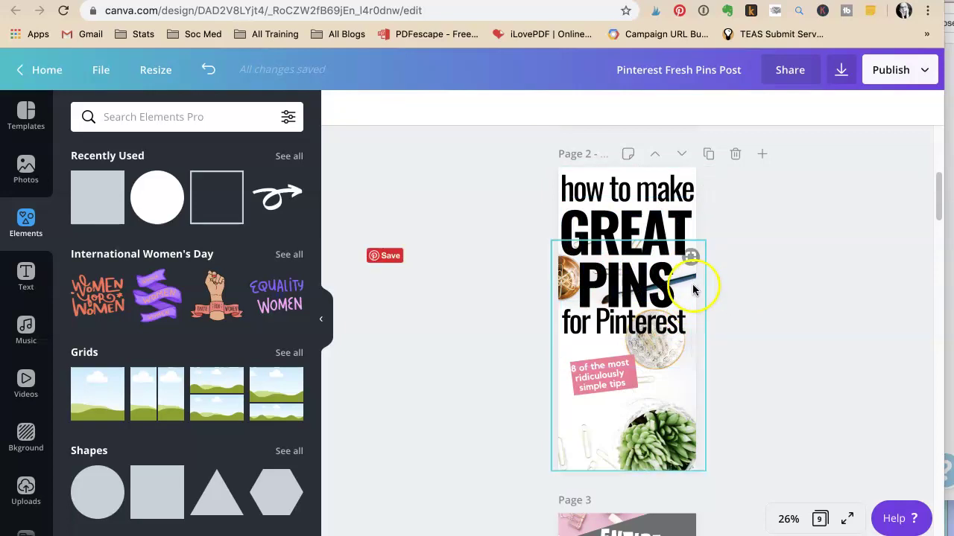
# Step: Crop the background photo's upper edge down to just below the "for Pinterest" line
pyautogui.click(693, 289)
pyautogui.click(628, 238)
pyautogui.moveTo(627, 239); pyautogui.dragTo(634, 339)
pyautogui.click(783, 305)
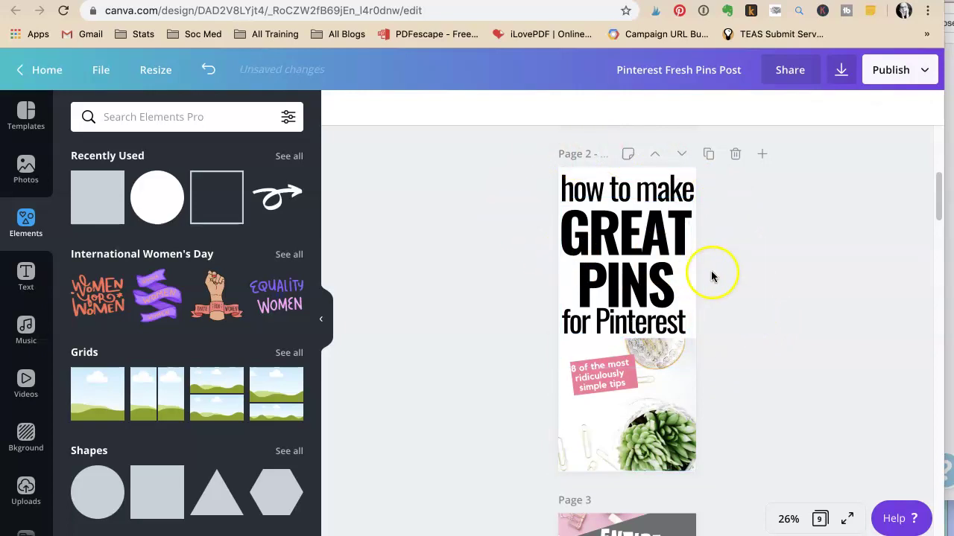
# Step: Add another square and enlarge it to cover the pin's full headline area down to just below "for Pinterest"
pyautogui.click(682, 181)
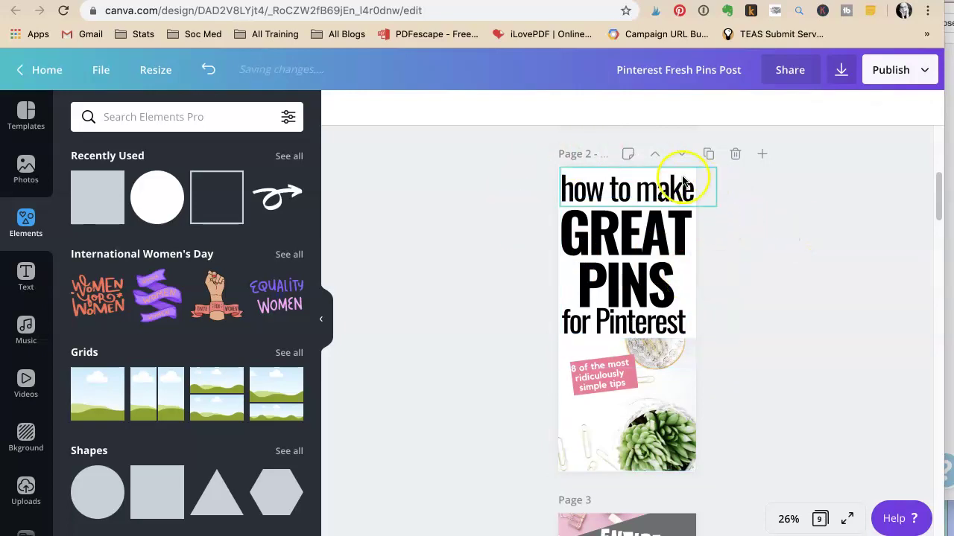
pyautogui.click(680, 288)
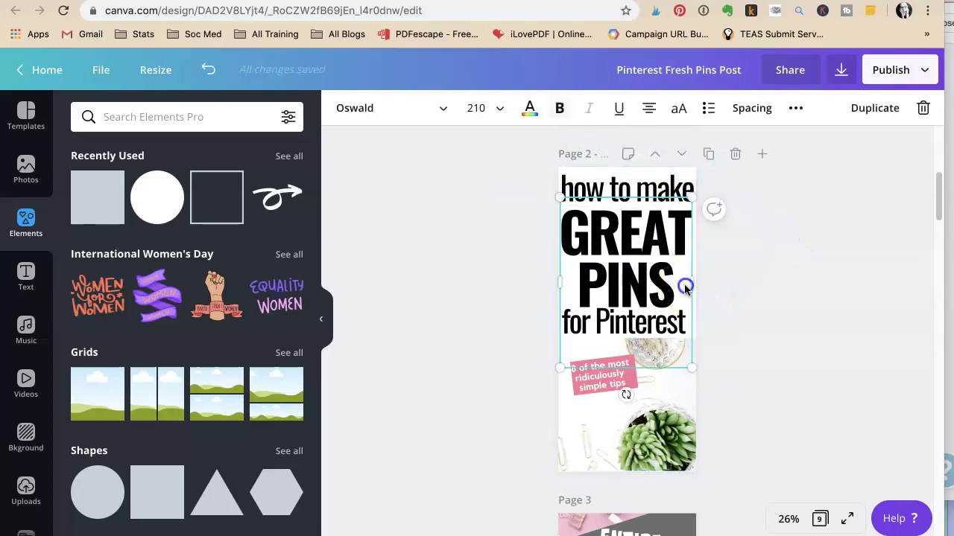
pyautogui.click(705, 288)
pyautogui.click(89, 218)
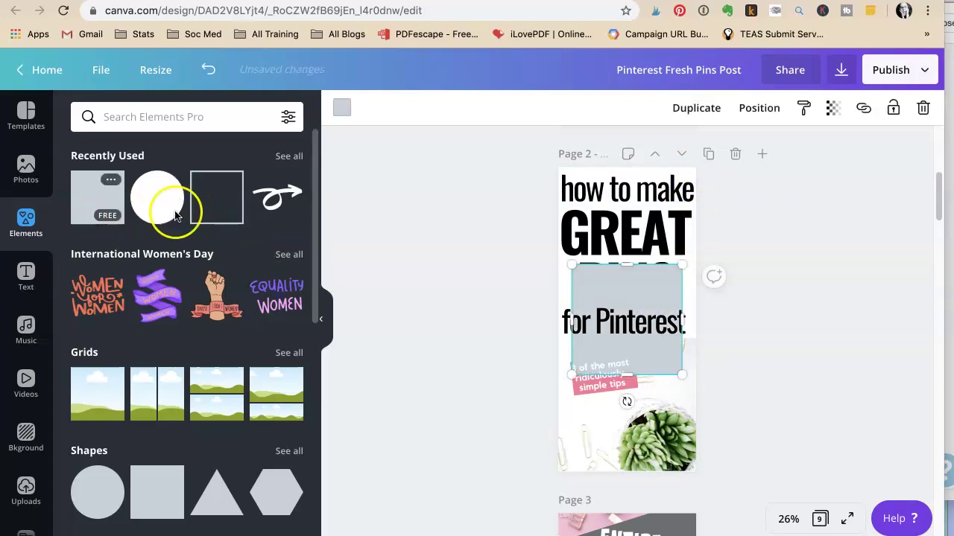
pyautogui.moveTo(628, 294); pyautogui.dragTo(603, 199)
pyautogui.moveTo(657, 277); pyautogui.dragTo(717, 339)
# Step: Colour the new headline square red and send it to the back
pyautogui.click(342, 108)
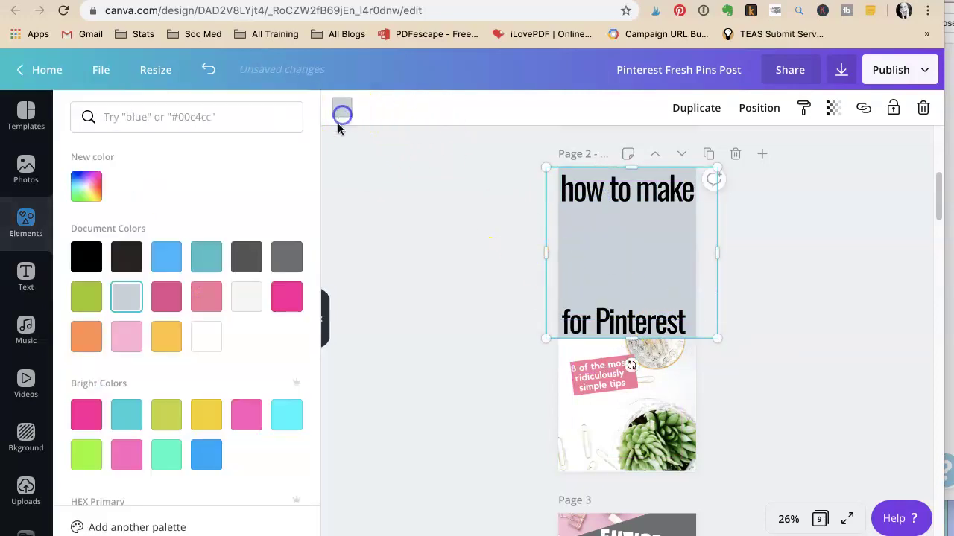
pyautogui.scroll(-5, 104, 324)
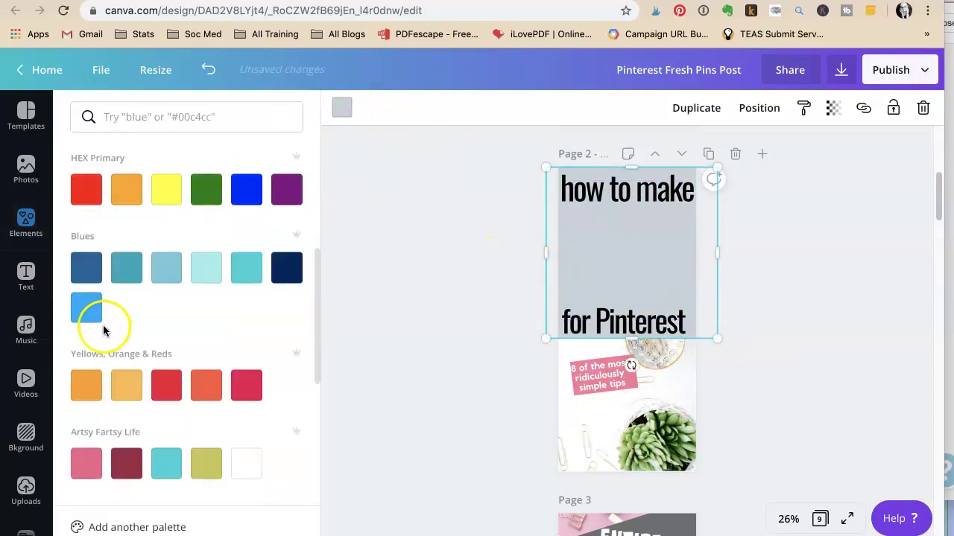
pyautogui.click(166, 385)
pyautogui.rightClick(632, 254)
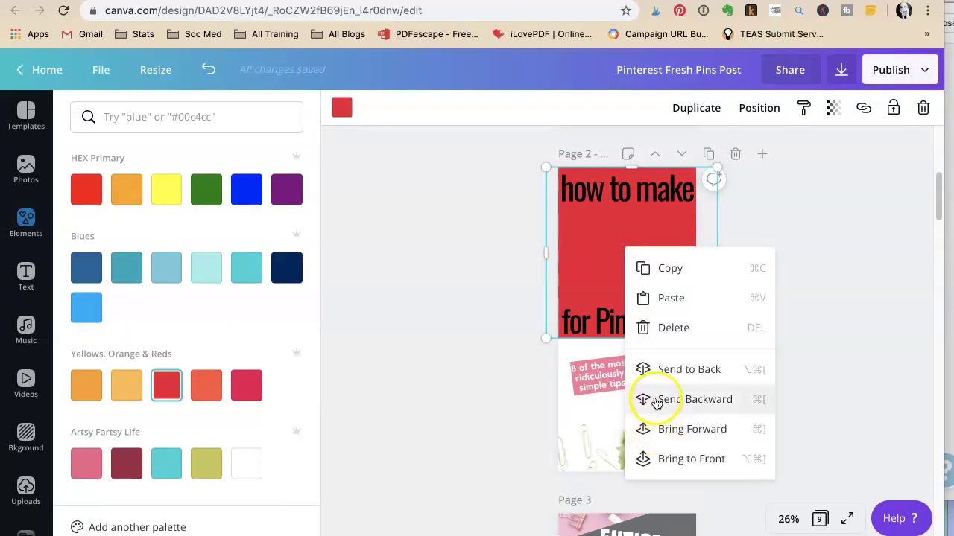
pyautogui.click(656, 368)
pyautogui.click(845, 310)
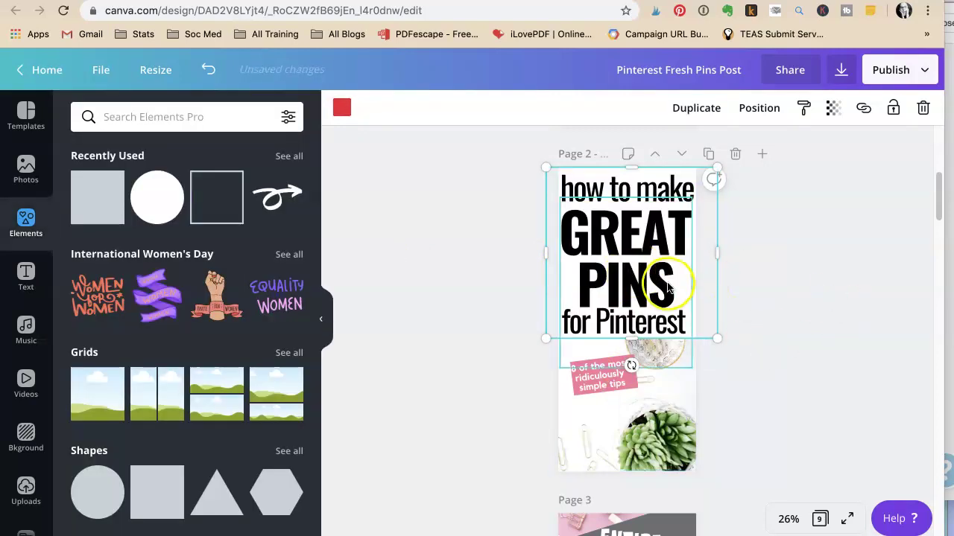
# Step: Delete the white block that covers the red one behind the headline
pyautogui.press('Escape')
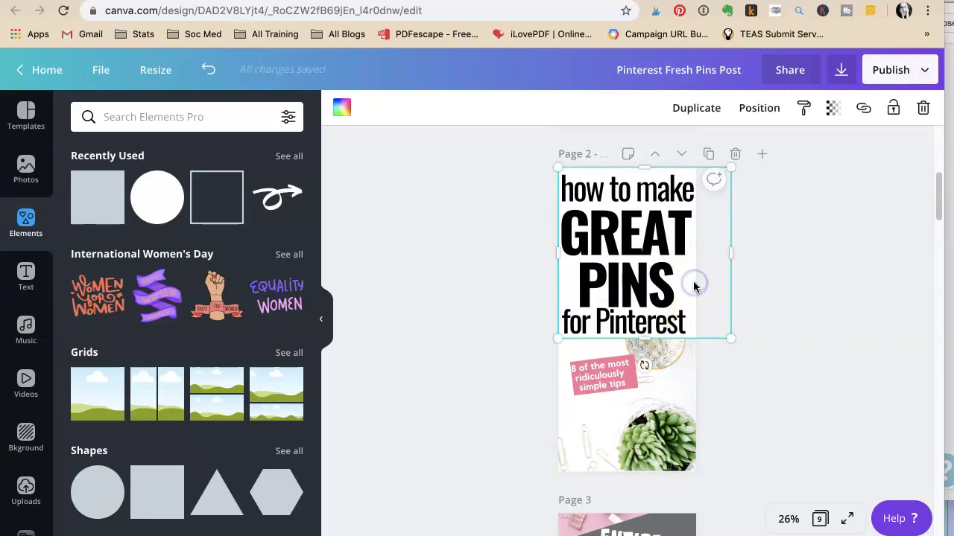
pyautogui.hotkey('ctrl', 'z')
pyautogui.click(719, 273)
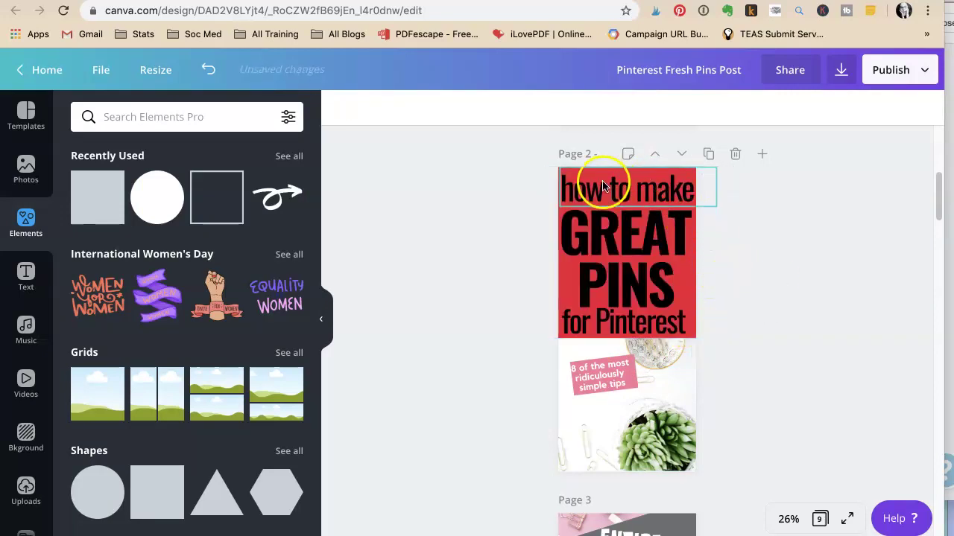
# Step: Colour the "GREAT PINS" headline text on page 2 white
pyautogui.click(616, 291)
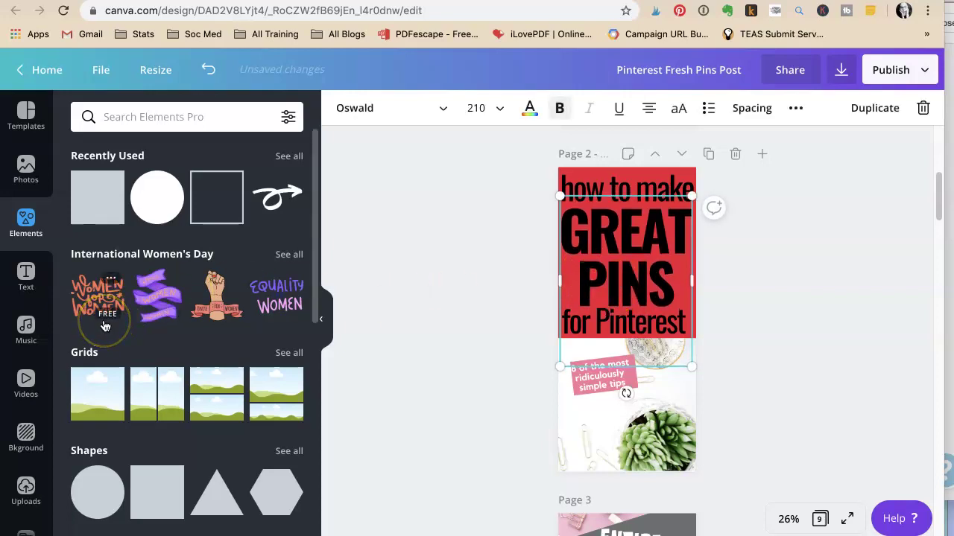
pyautogui.click(528, 113)
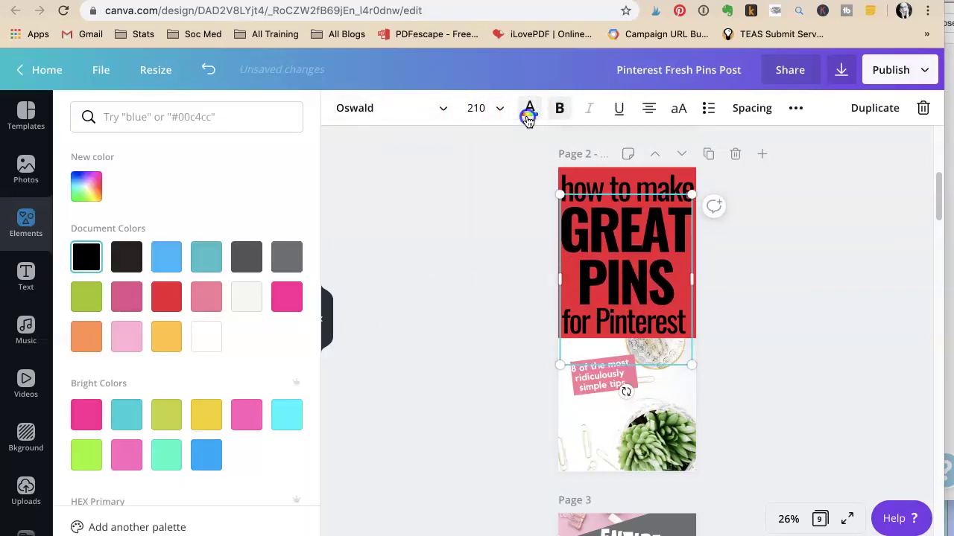
pyautogui.click(206, 336)
pyautogui.click(447, 181)
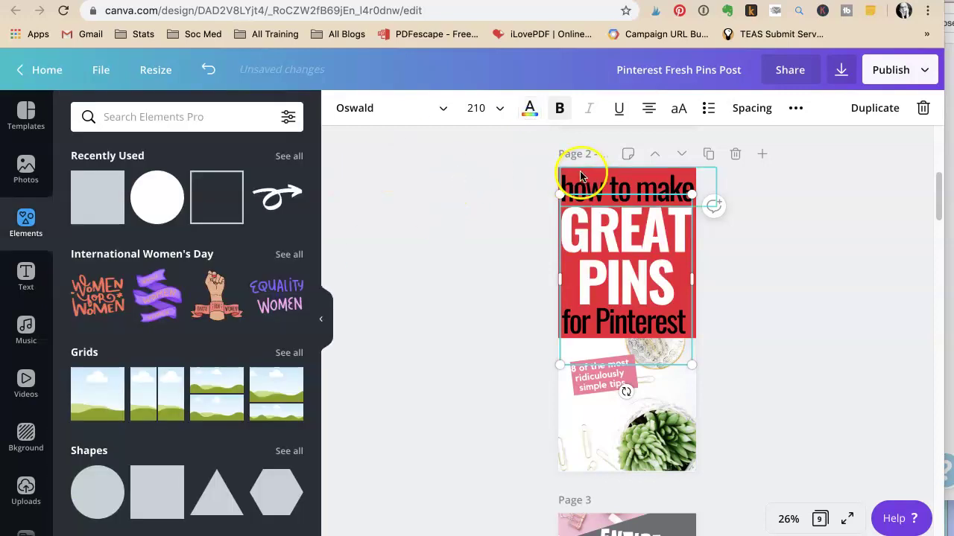
# Step: Colour the "how to make" and "for Pinterest" lines white and nudge "GREAT PINS" slightly to the left
pyautogui.click(452, 179)
pyautogui.click(584, 190)
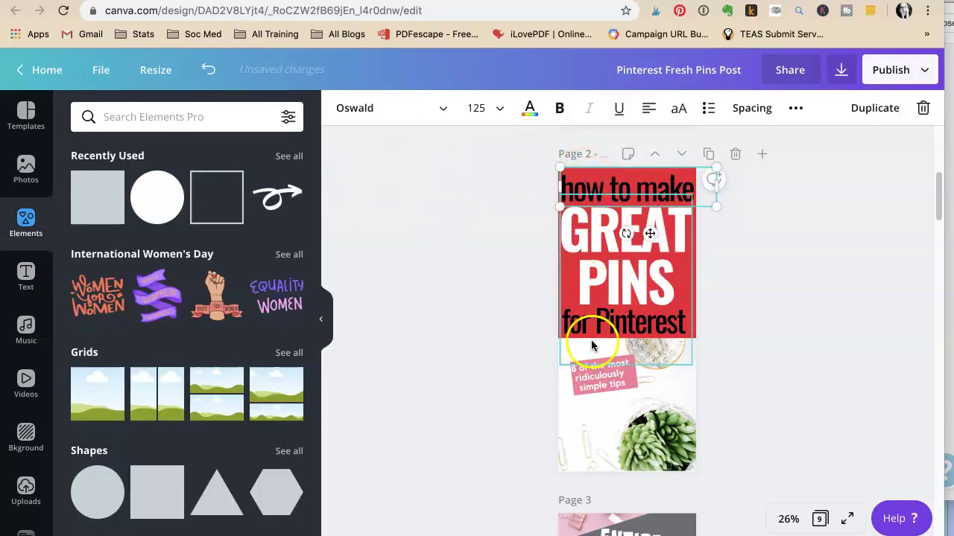
pyautogui.keyDown('shift'); pyautogui.click(600, 322); pyautogui.keyUp('shift')
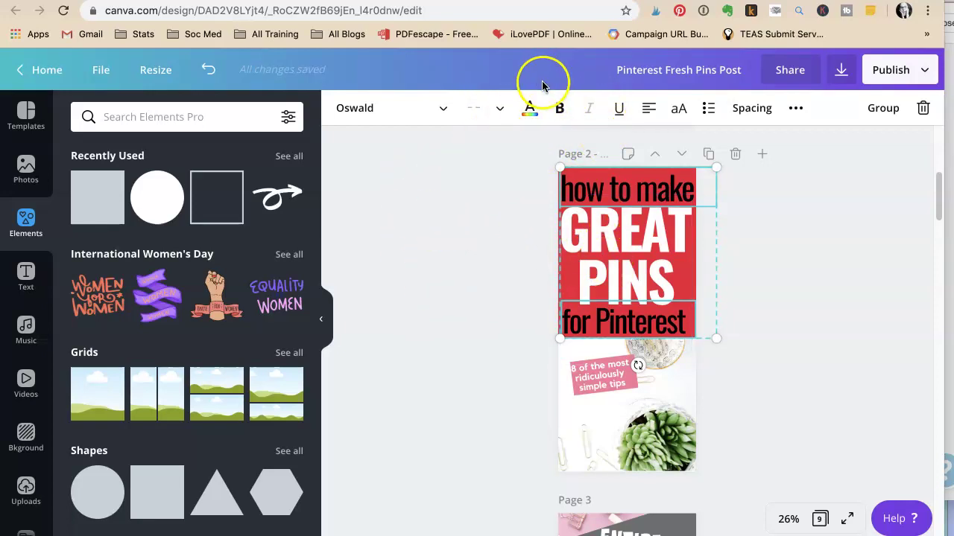
pyautogui.click(530, 108)
pyautogui.click(206, 337)
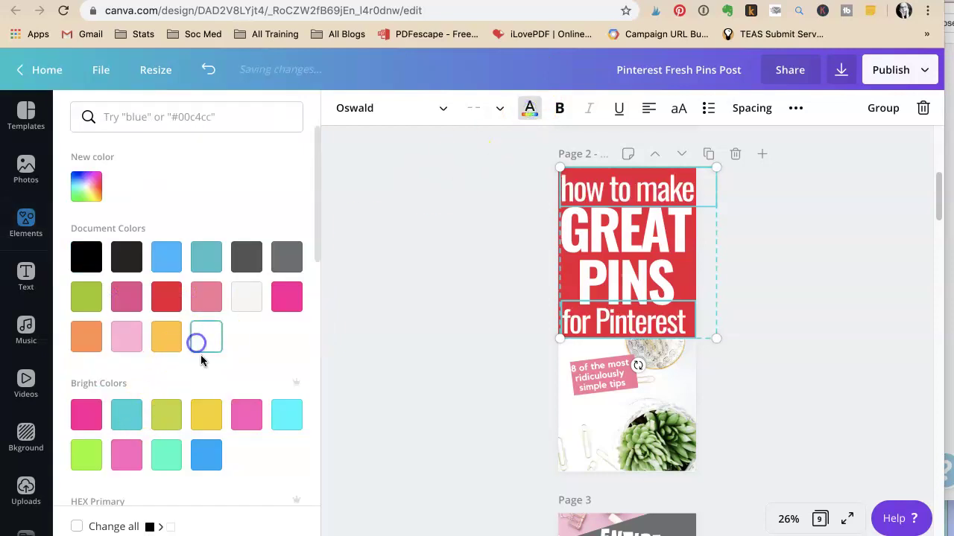
pyautogui.click(387, 270)
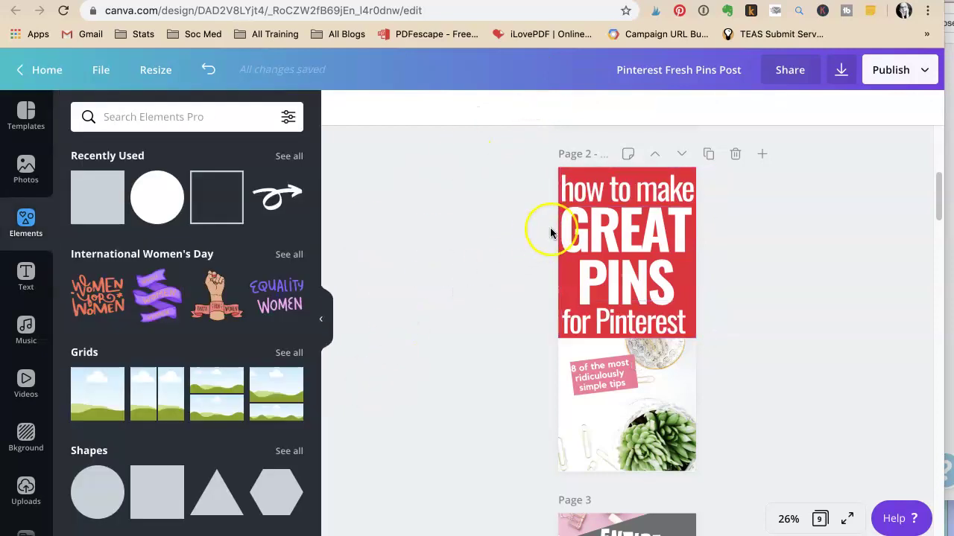
pyautogui.click(663, 249)
pyautogui.moveTo(667, 247)
pyautogui.mouseDown()
pyautogui.moveTo(669, 111)
pyautogui.moveTo(666, 287)
pyautogui.moveTo(661, 247)
pyautogui.mouseUp()
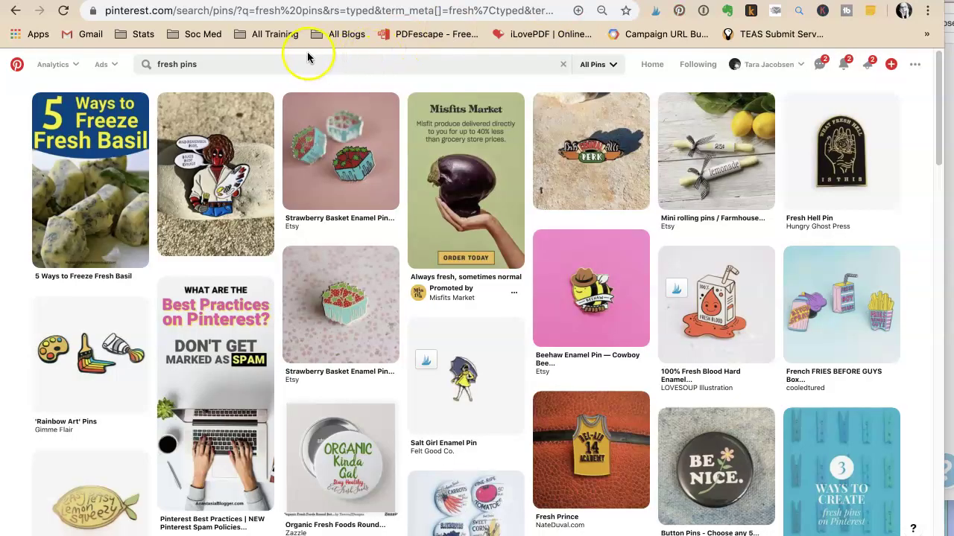
# Step: Switch to Pinterest, search for "pinterest marketing" and look through the colours and layouts of the resulting pins
pyautogui.click(308, 64)
pyautogui.click(192, 63)
pyautogui.write('pinterest marketing')
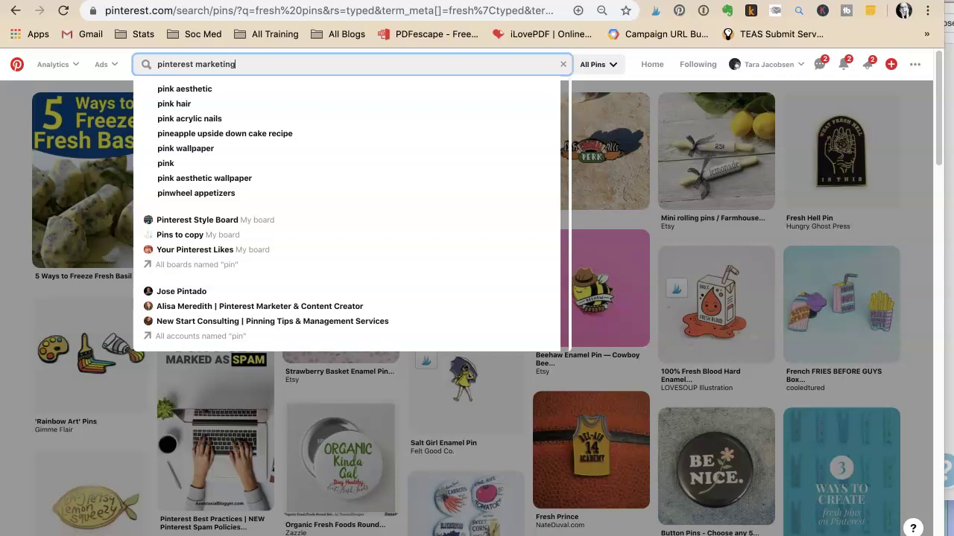
pyautogui.press('Return')
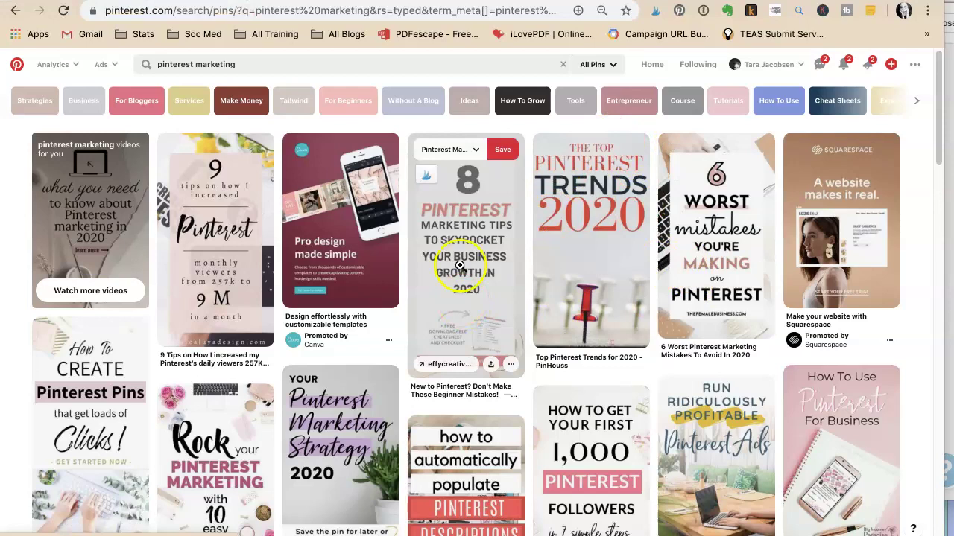
pyautogui.scroll(-5, 494, 311)
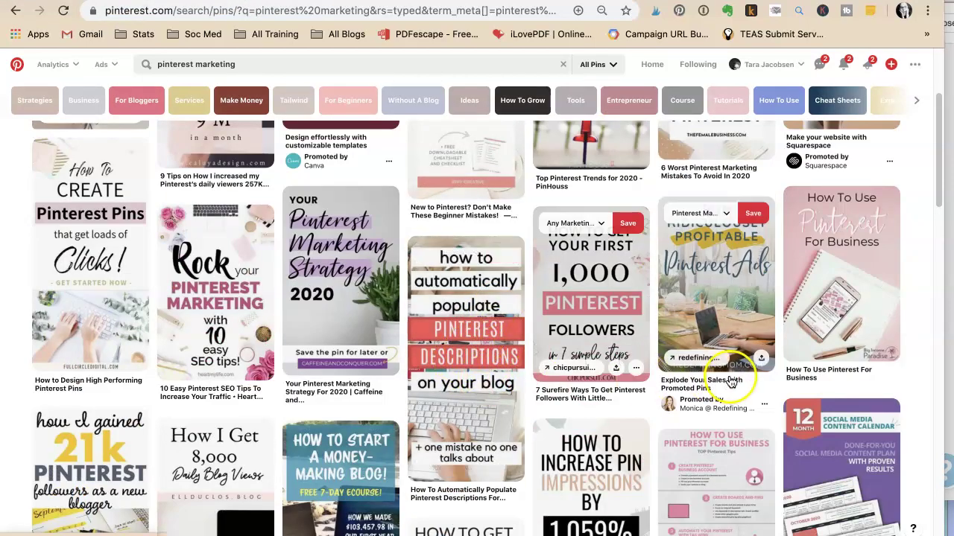
pyautogui.scroll(-1, 727, 365)
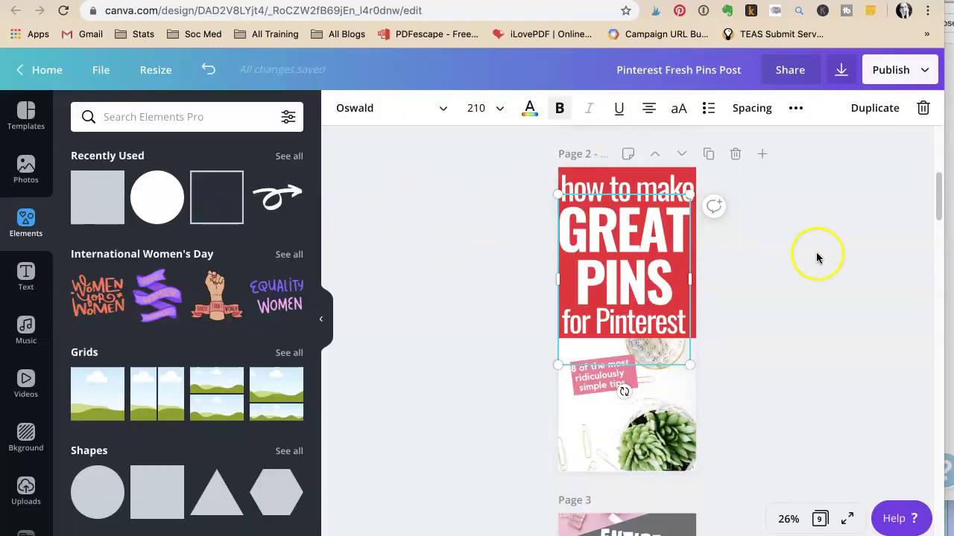
# Step: Return to the Canva design and recolour the red headline block with the custom purple #8f4a8f
pyautogui.press('Escape')
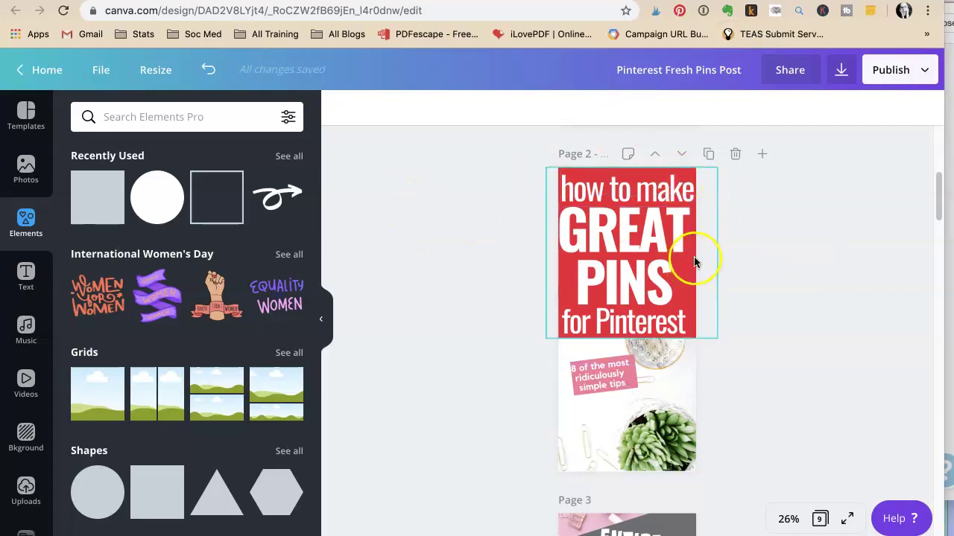
pyautogui.click(693, 261)
pyautogui.click(342, 108)
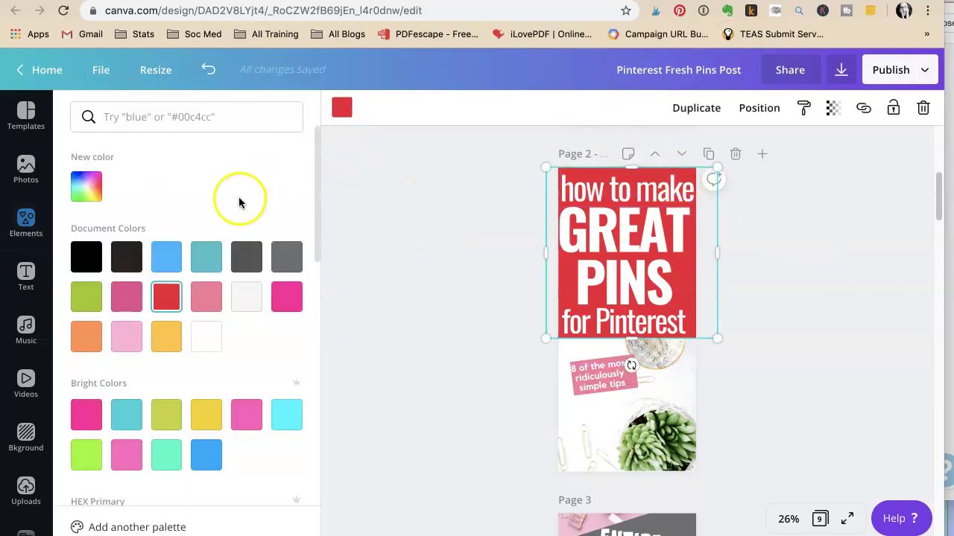
pyautogui.scroll(-2, 152, 315)
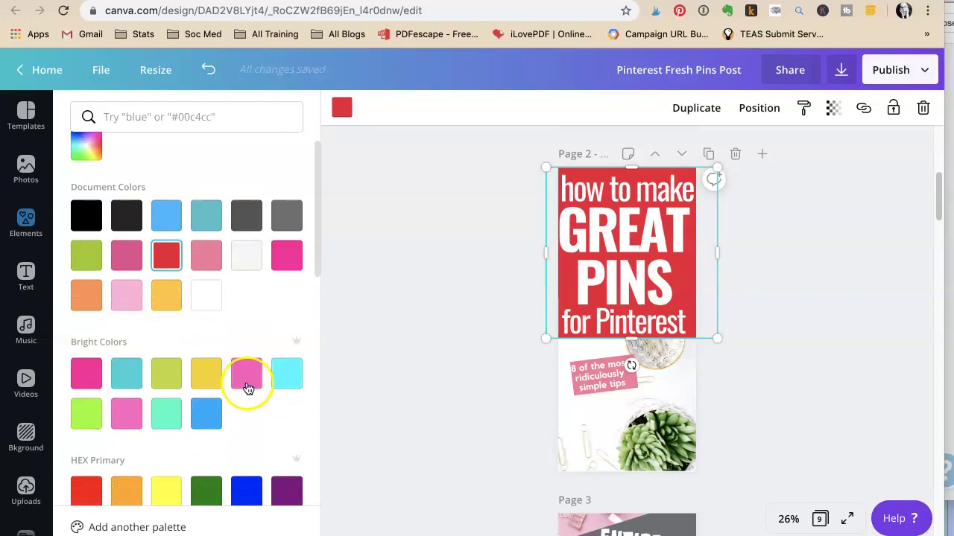
pyautogui.scroll(-3, 249, 388)
pyautogui.click(285, 390)
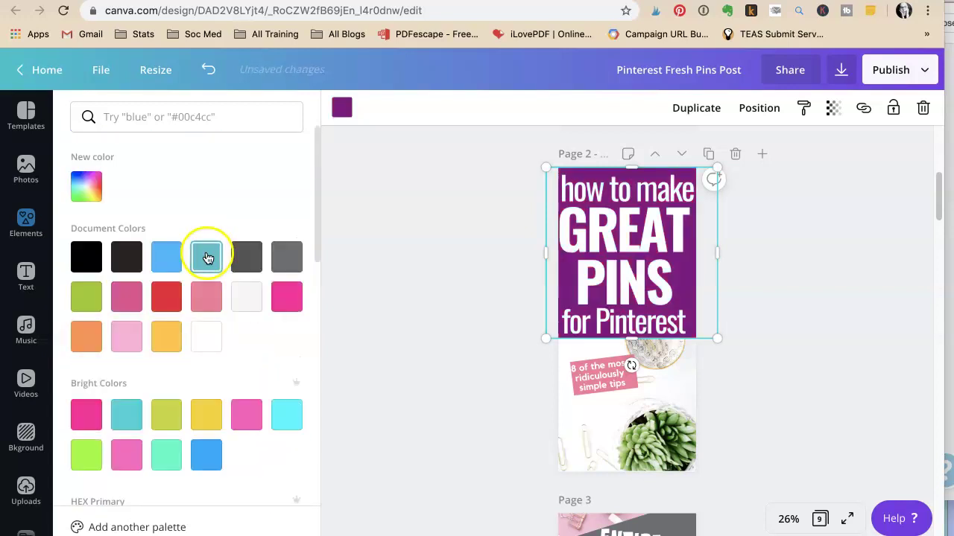
pyautogui.click(86, 186)
pyautogui.click(176, 247)
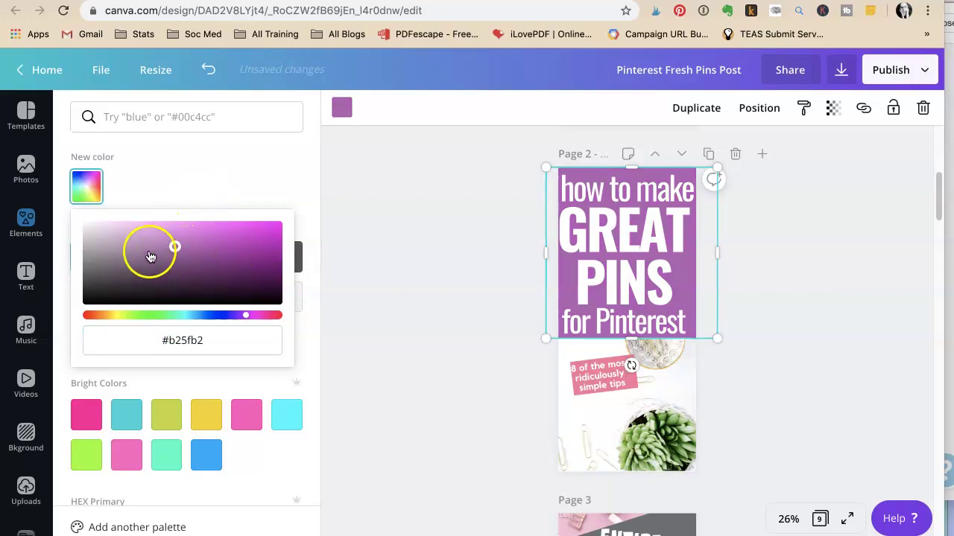
pyautogui.moveTo(150, 255); pyautogui.dragTo(178, 258)
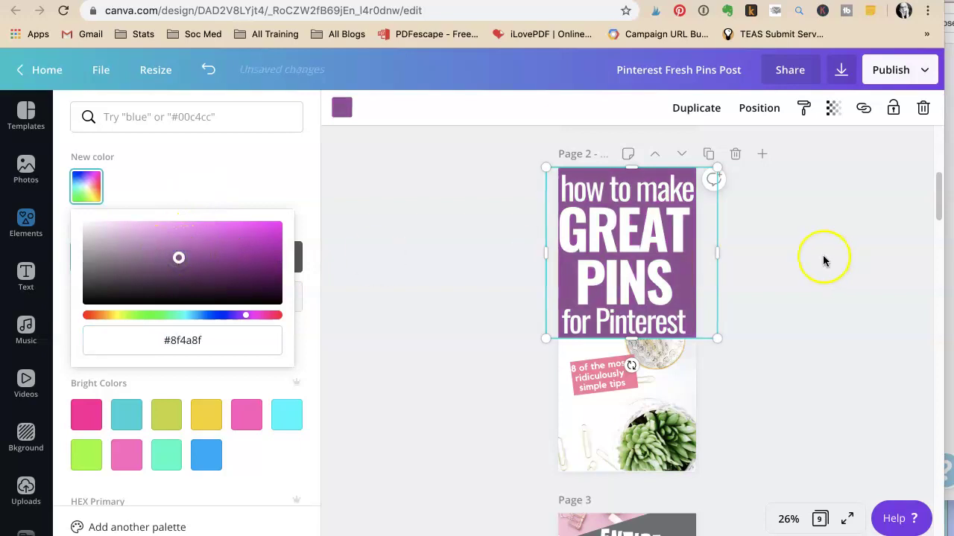
pyautogui.click(823, 260)
# Step: Nudge "GREAT PINS" back to the right and centre-align the "for Pinterest" line beneath it
pyautogui.click(634, 249)
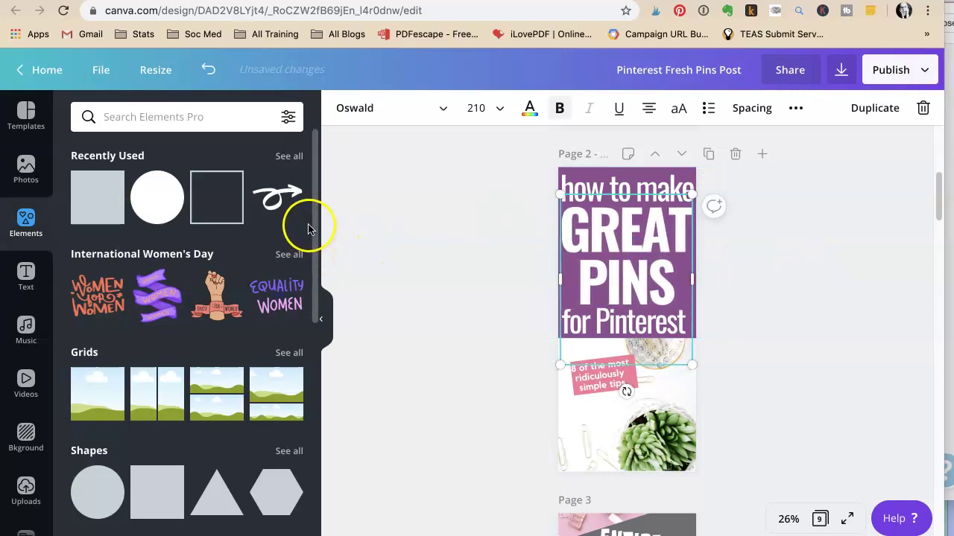
pyautogui.click(809, 284)
pyautogui.moveTo(674, 328); pyautogui.dragTo(661, 326)
pyautogui.click(652, 109)
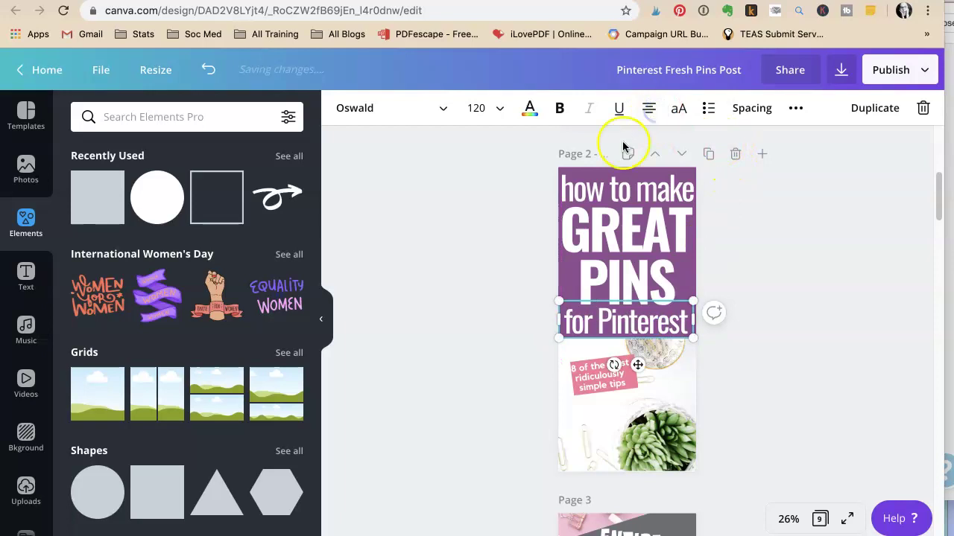
pyautogui.click(752, 295)
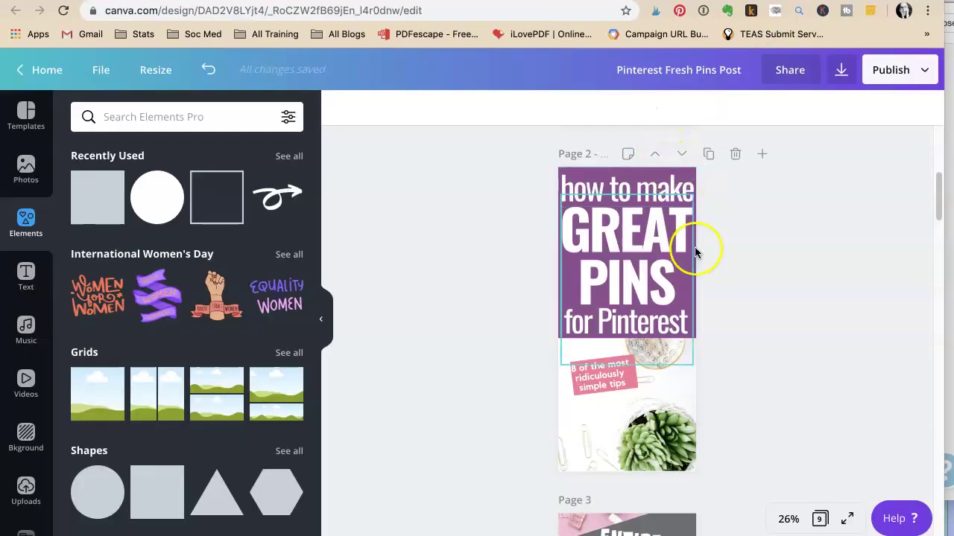
# Step: Lighten the purple headline block to a custom pale lilac
pyautogui.click(696, 276)
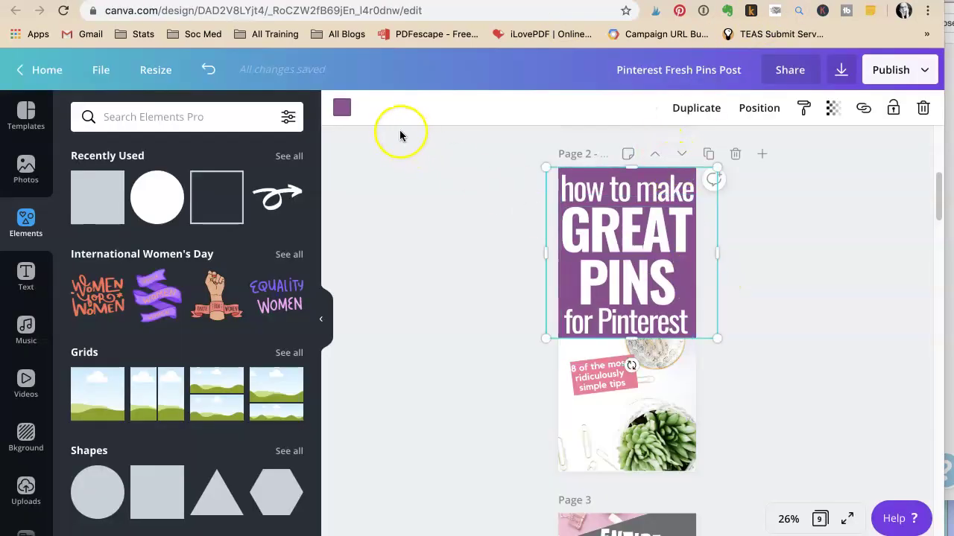
pyautogui.click(341, 107)
pyautogui.click(82, 184)
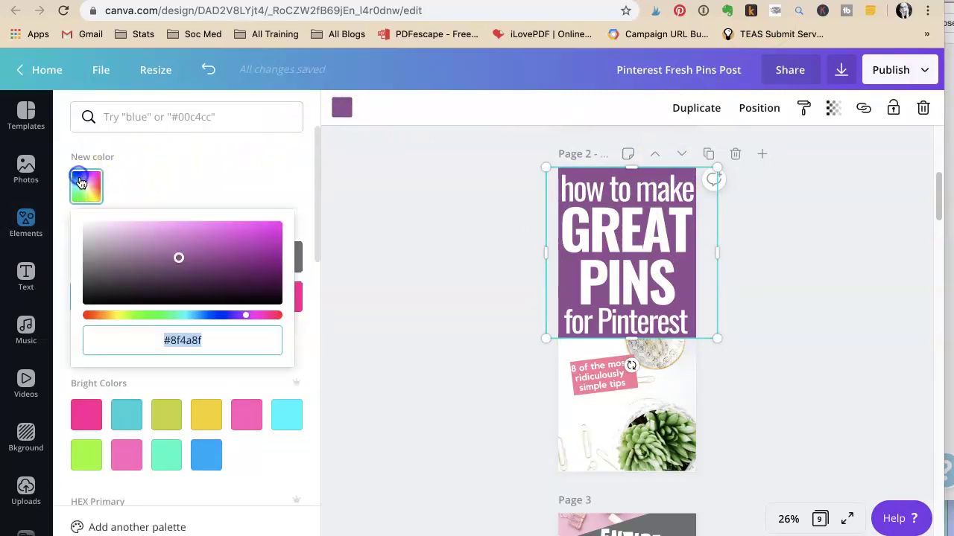
pyautogui.click(146, 233)
pyautogui.click(817, 248)
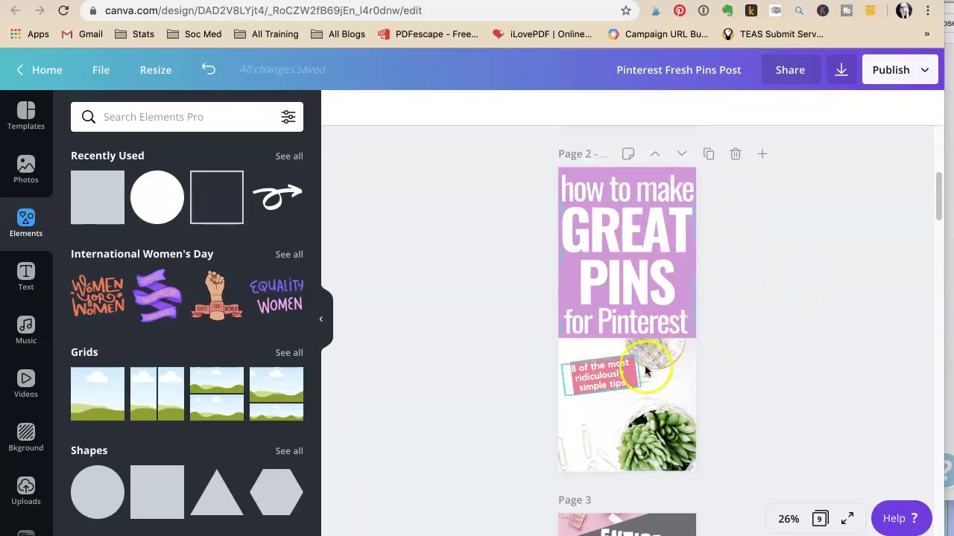
# Step: Compare the pin with the Pinterest search results for "pinterest marketing" and return to the Canva design
pyautogui.click(672, 378)
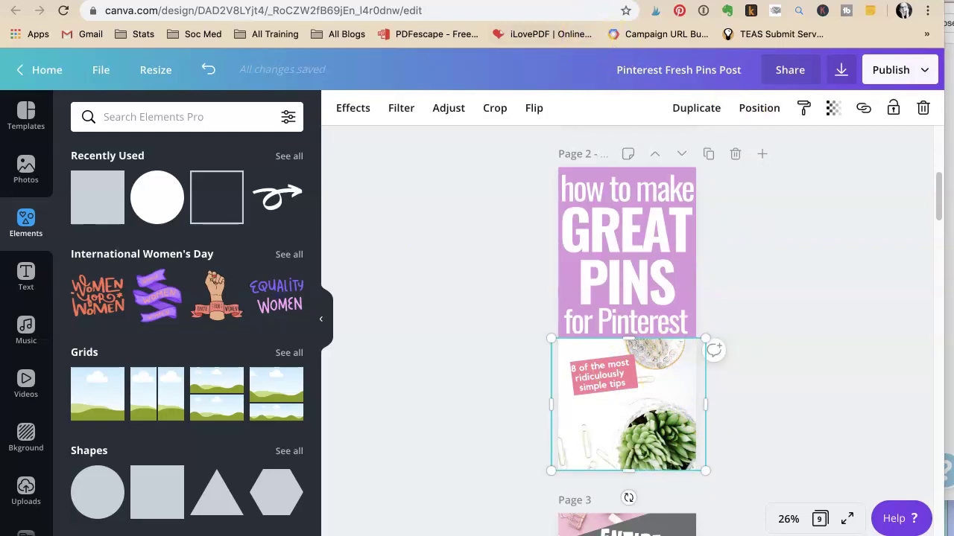
pyautogui.hotkey('ctrl', 'Tab')
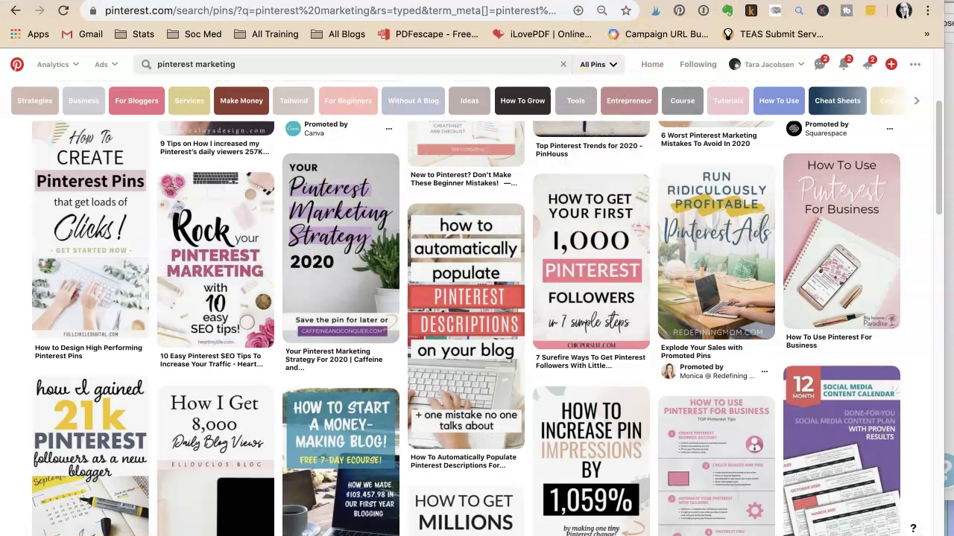
pyautogui.hotkey('ctrl', 'shift', 'Tab')
pyautogui.click(754, 249)
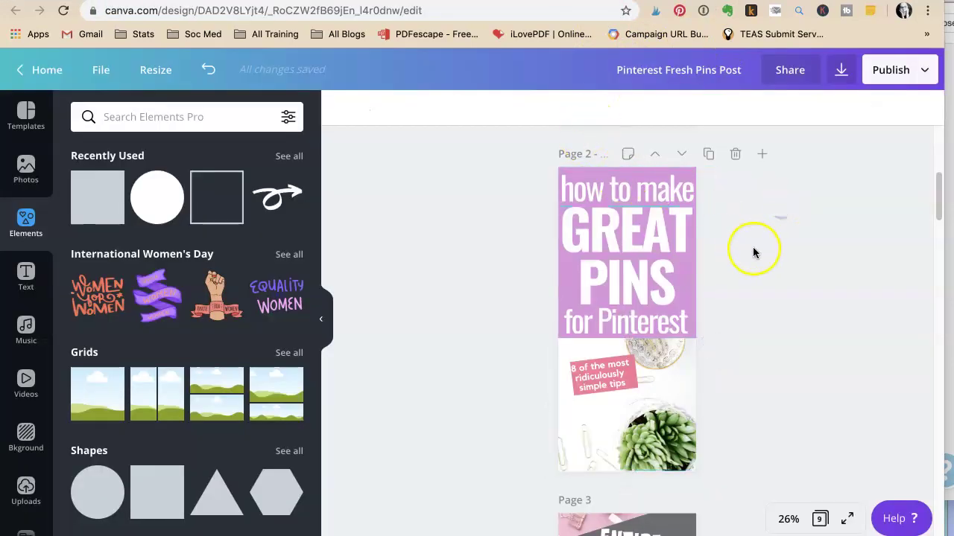
# Step: Delete the "8 of the most ridiculously simple tips" text and move the pink banner slightly down and right
pyautogui.scroll(-2, 754, 249)
pyautogui.click(586, 290)
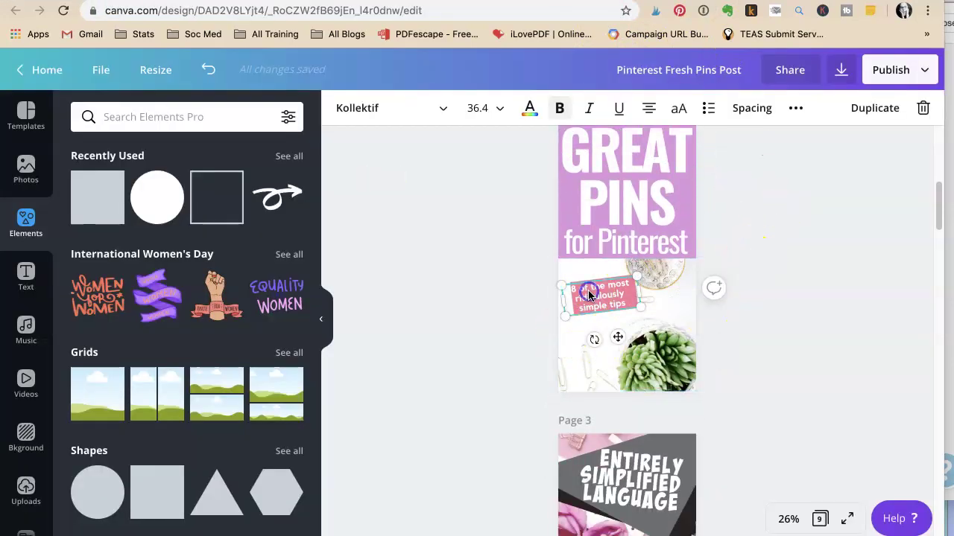
pyautogui.press('Delete')
pyautogui.click(598, 300)
pyautogui.moveTo(599, 300); pyautogui.dragTo(618, 315)
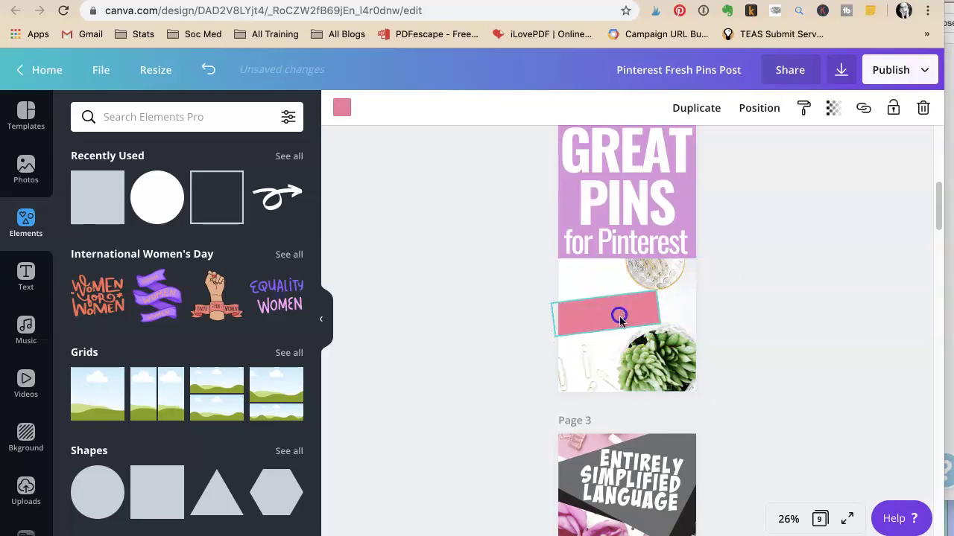
pyautogui.click(801, 358)
# Step: Add a heading reading all about "Fresh Pins" to page 2 and enlarge it to size 63.5
pyautogui.click(13, 282)
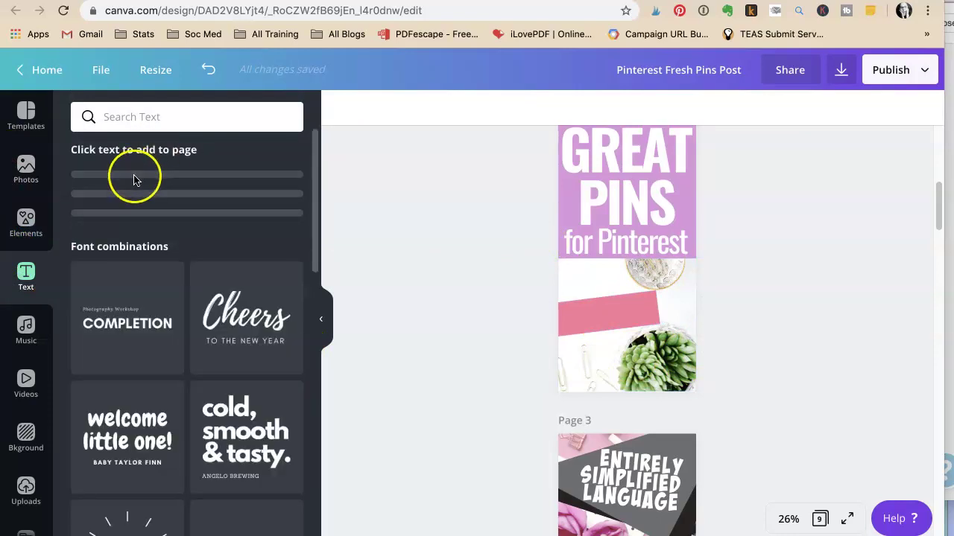
pyautogui.click(240, 210)
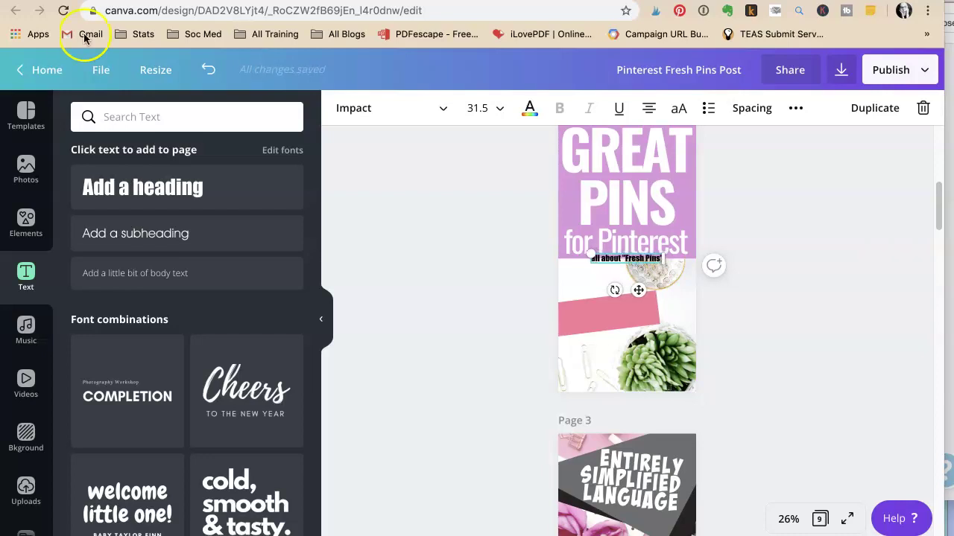
pyautogui.moveTo(662, 262); pyautogui.dragTo(734, 302)
# Step: Break the new heading into two lines before "Fresh Pins" and tighten its line spacing
pyautogui.click(638, 266)
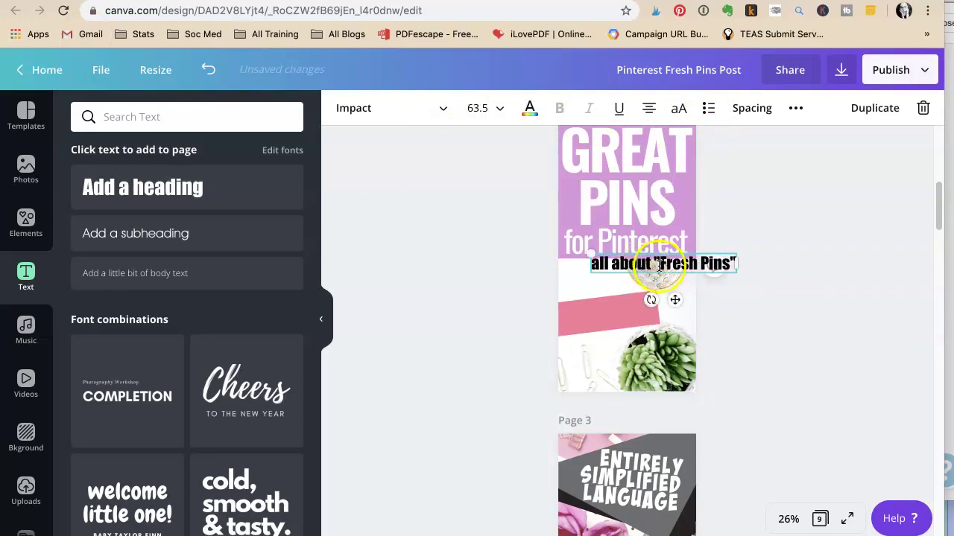
pyautogui.click(542, 456)
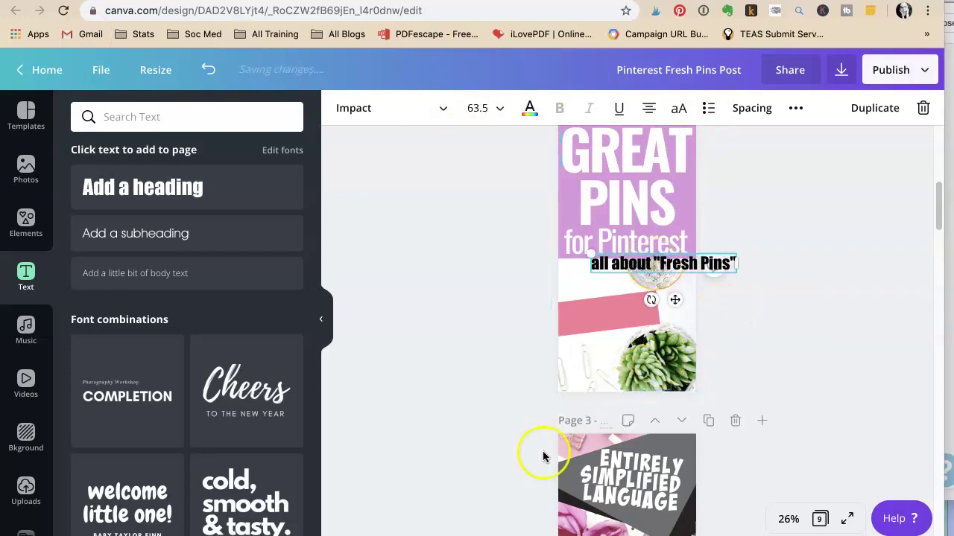
pyautogui.moveTo(693, 301); pyautogui.dragTo(741, 295)
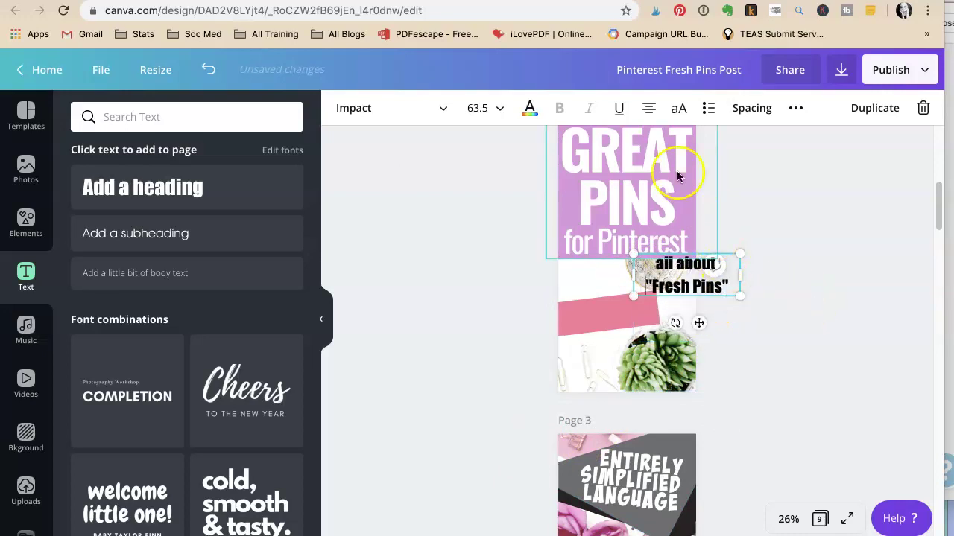
pyautogui.click(749, 108)
pyautogui.moveTo(833, 182); pyautogui.dragTo(775, 313)
pyautogui.click(714, 281)
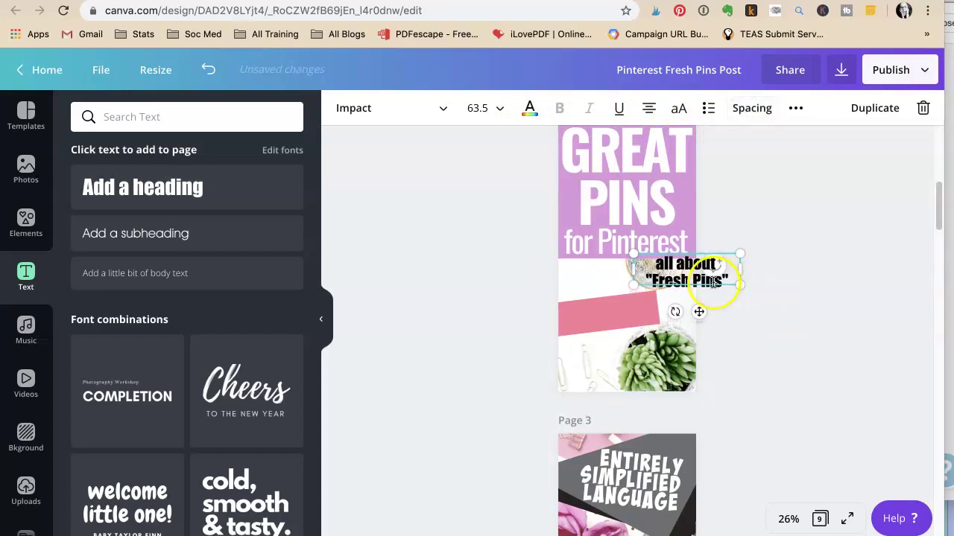
# Step: Place the "all about "Fresh Pins"" text on the pink banner on page 2 and tilt it to match the banner's slant
pyautogui.moveTo(670, 283); pyautogui.dragTo(594, 328)
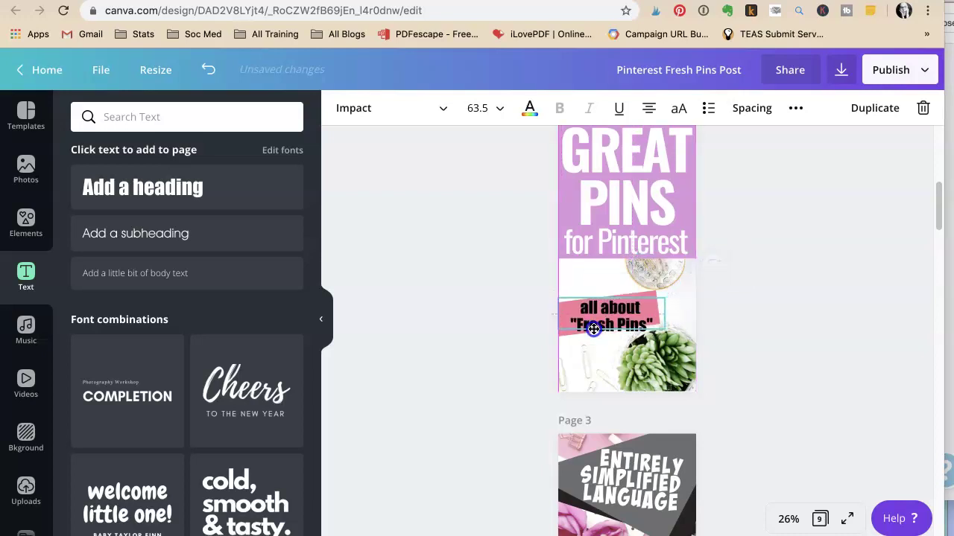
pyautogui.click(604, 356)
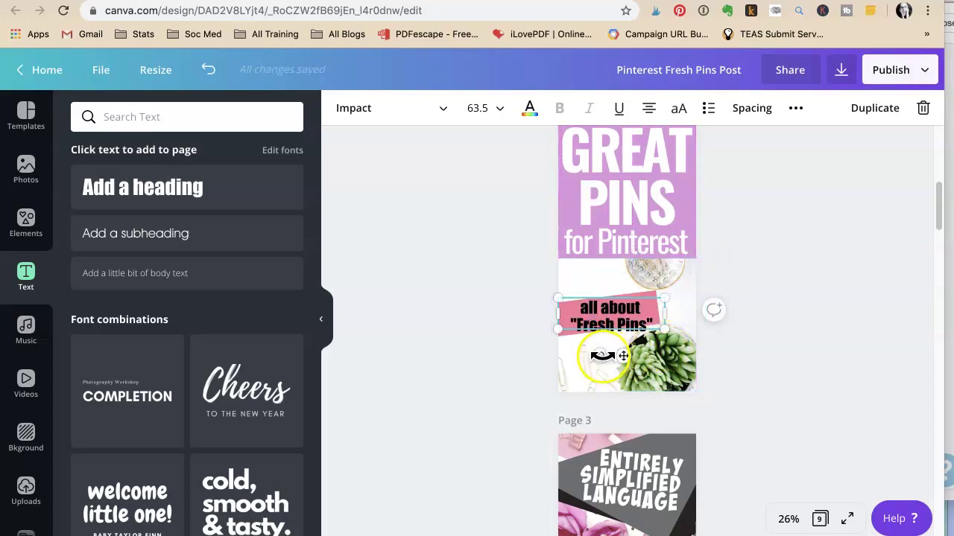
pyautogui.moveTo(610, 355); pyautogui.dragTo(607, 353)
pyautogui.click(772, 373)
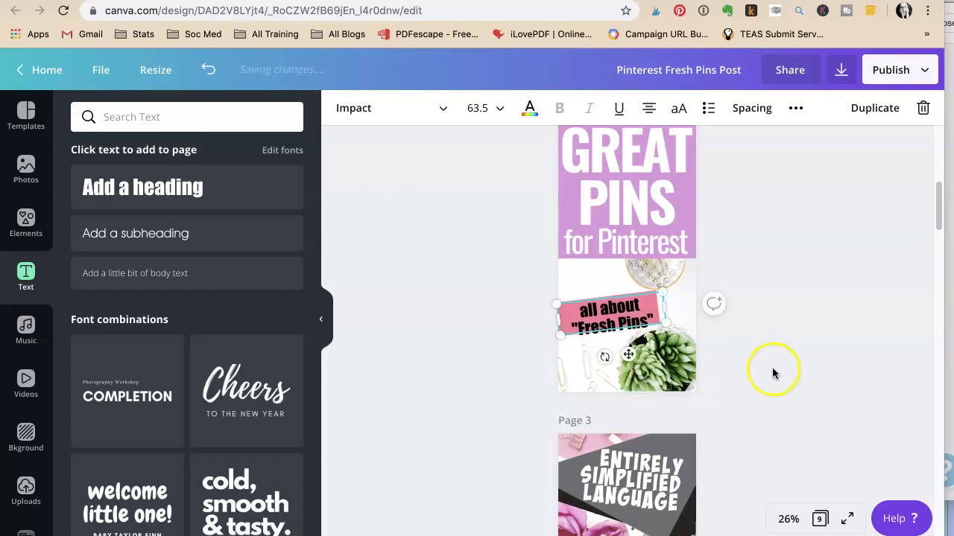
# Step: Fine-tune the tilted "all about "Fresh Pins"" text so it sits centered within the banner
pyautogui.moveTo(605, 299); pyautogui.dragTo(606, 335)
pyautogui.click(606, 310)
pyautogui.moveTo(596, 293); pyautogui.dragTo(595, 285)
pyautogui.click(770, 412)
pyautogui.moveTo(614, 345); pyautogui.dragTo(607, 312)
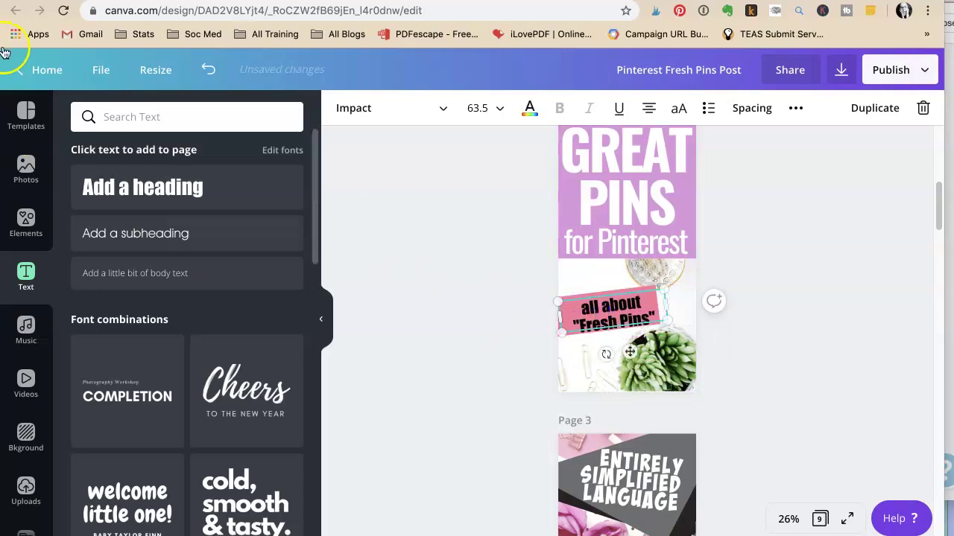
pyautogui.moveTo(630, 351); pyautogui.dragTo(625, 350)
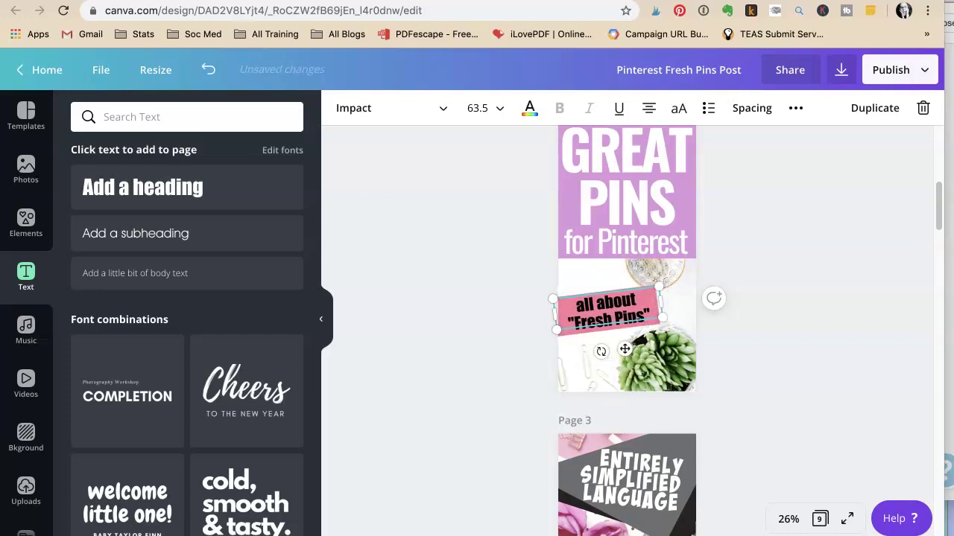
pyautogui.click(779, 223)
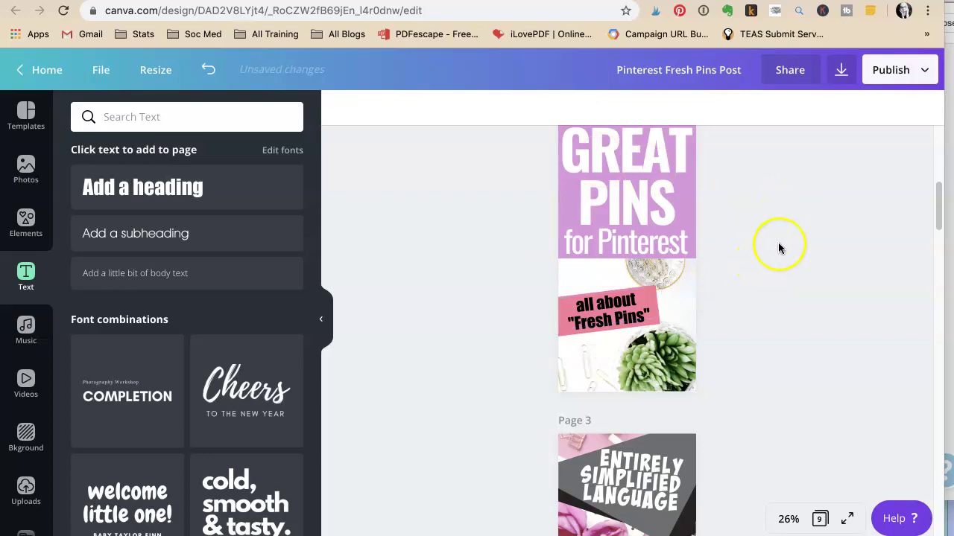
# Step: Recolor the banner behind the "Fresh Pins" text to the custom purple #b442b4, a darker shade of the page's light purple
pyautogui.click(655, 319)
pyautogui.click(338, 108)
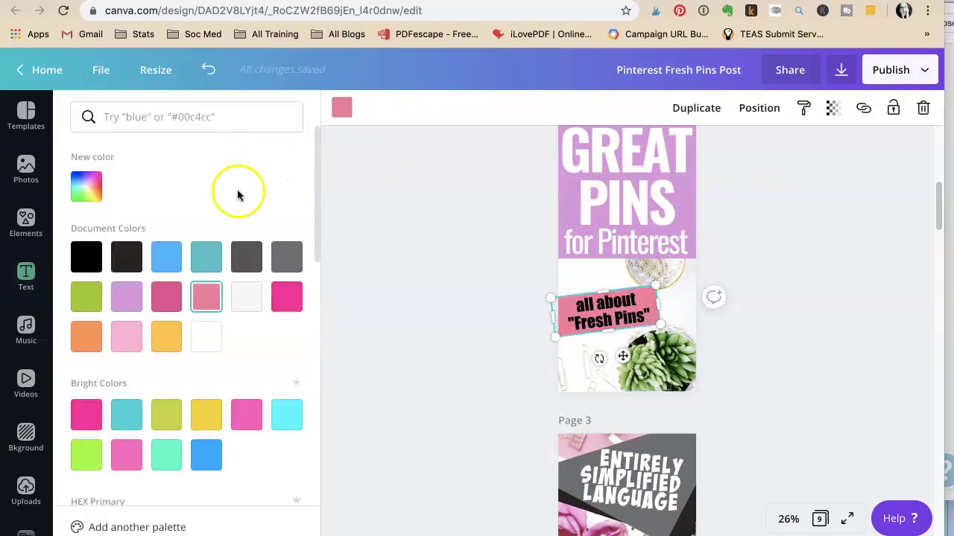
pyautogui.click(124, 302)
pyautogui.click(80, 191)
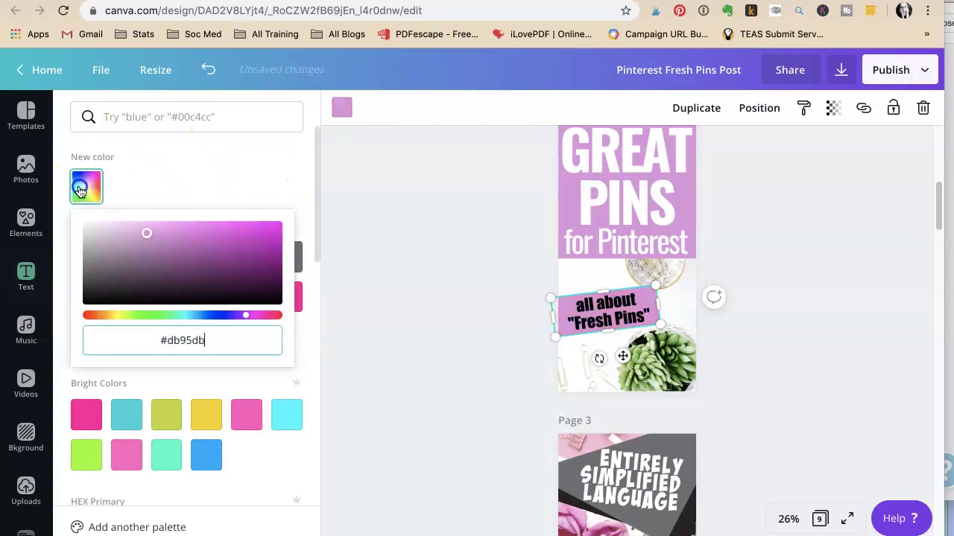
pyautogui.click(208, 246)
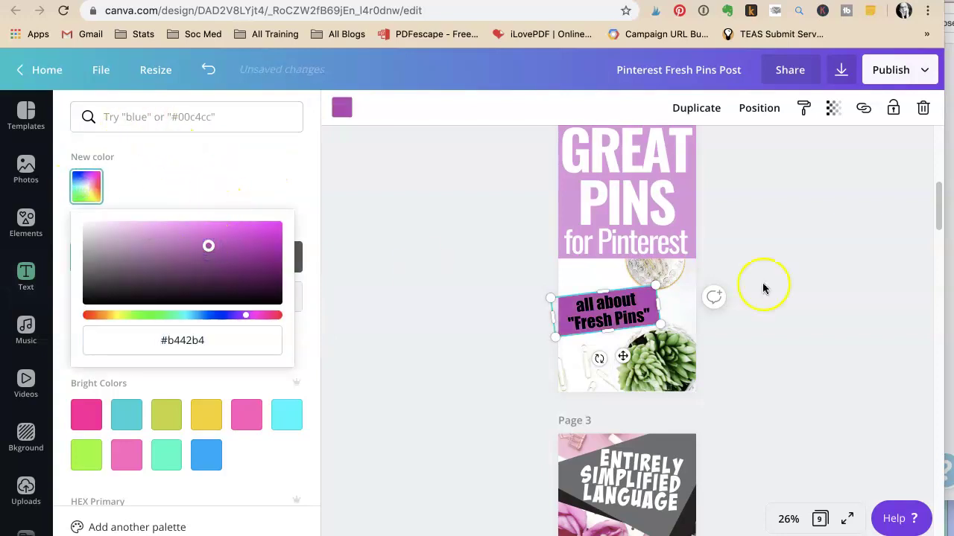
pyautogui.click(812, 270)
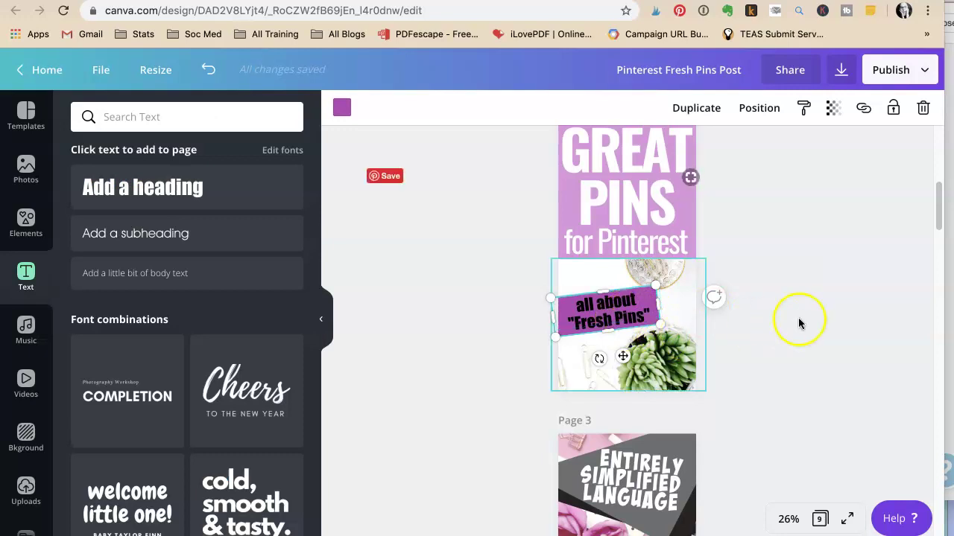
pyautogui.click(798, 323)
# Step: Change the color of the "all about "Fresh Pins"" text to white
pyautogui.click(630, 320)
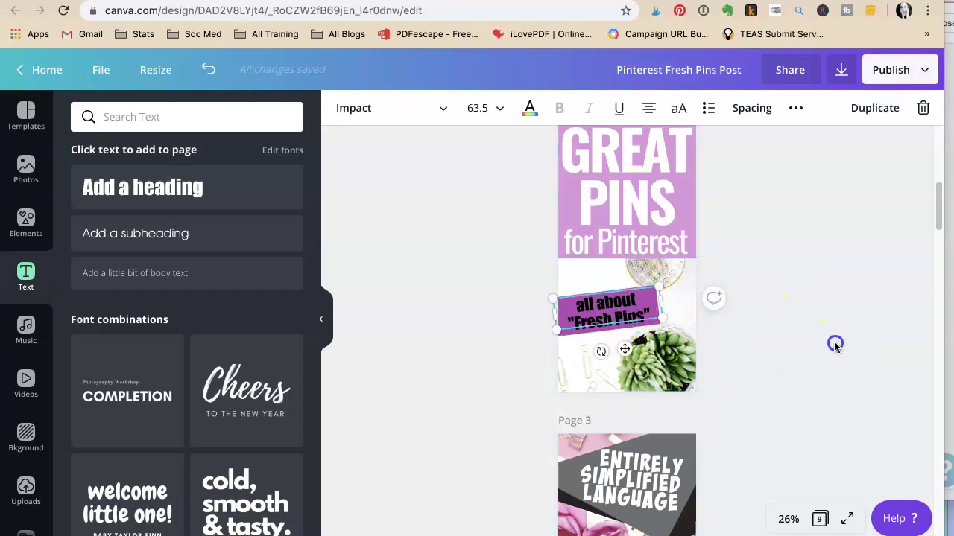
pyautogui.click(835, 345)
pyautogui.click(608, 317)
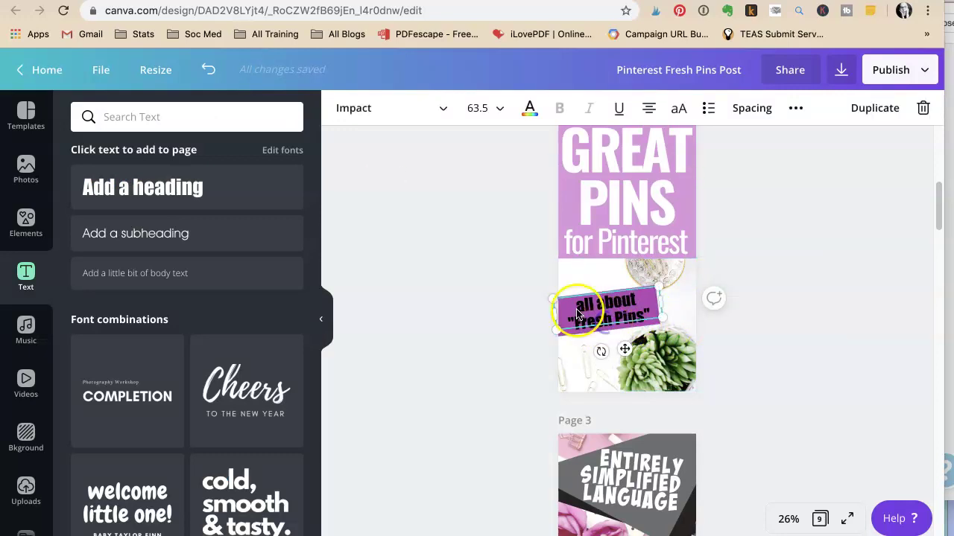
pyautogui.click(527, 111)
pyautogui.click(202, 339)
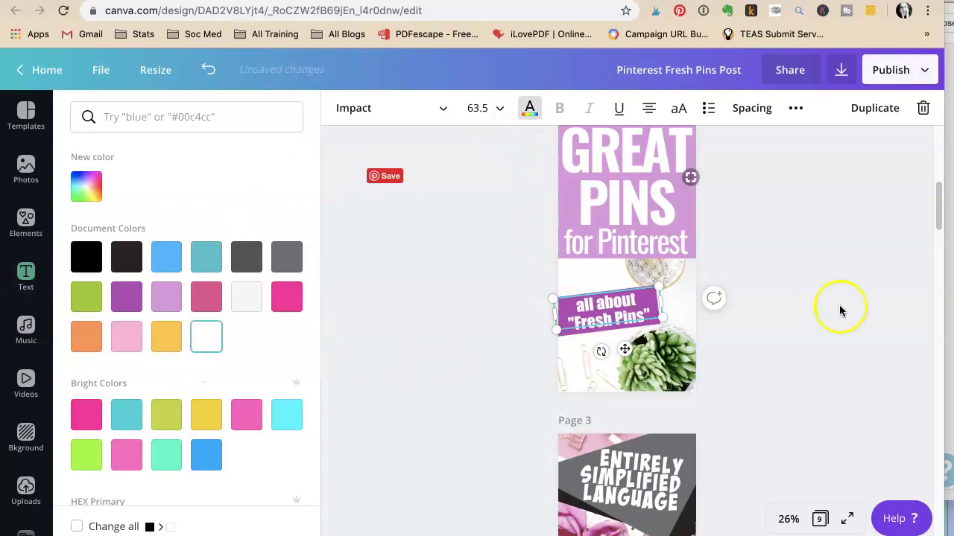
pyautogui.click(816, 287)
# Step: Fade the background photo on page 3 by lowering its transparency value to about 76
pyautogui.scroll(5, 731, 381)
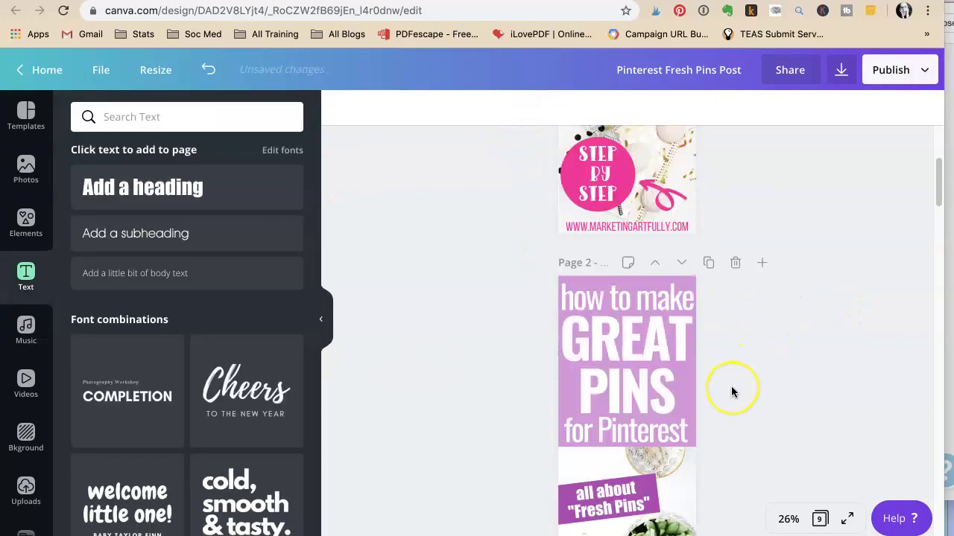
pyautogui.scroll(-10, 731, 388)
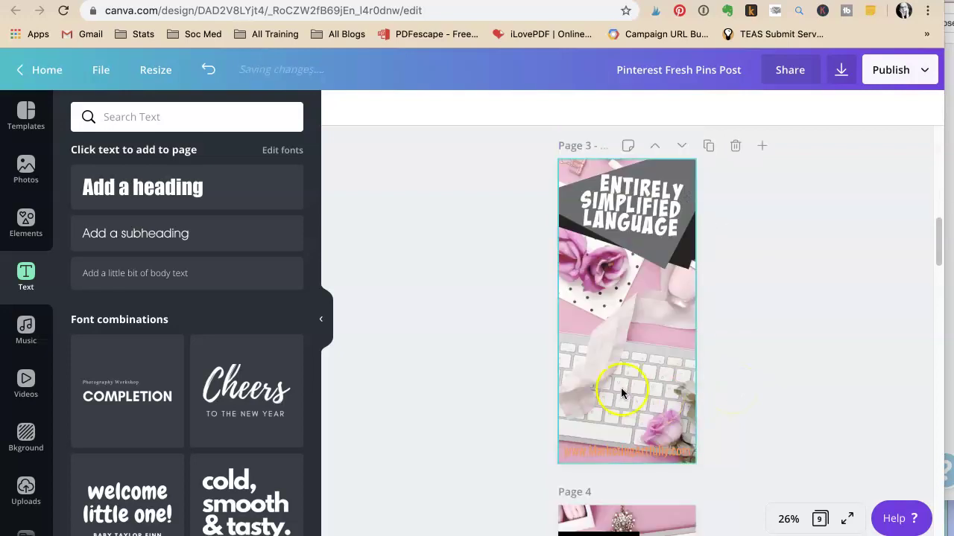
pyautogui.click(622, 389)
pyautogui.click(833, 107)
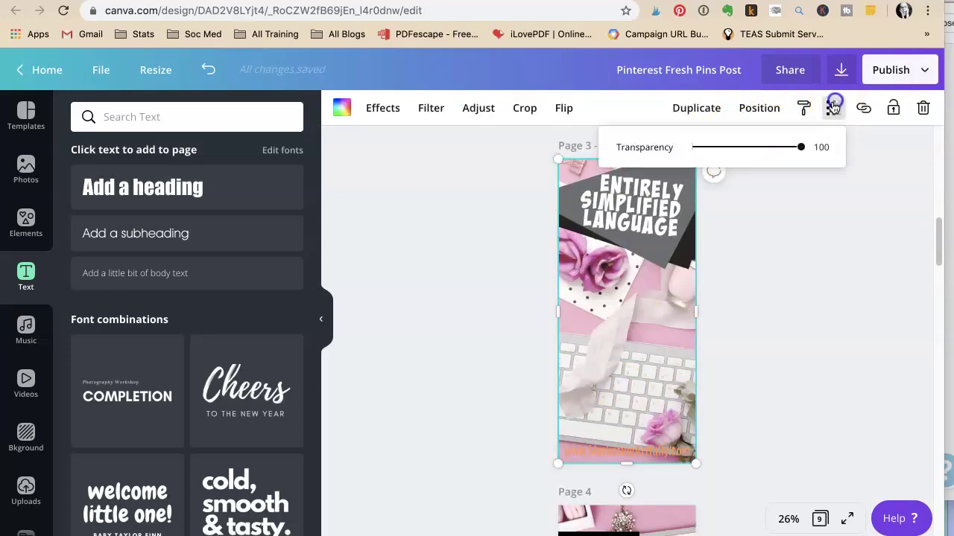
pyautogui.moveTo(803, 149); pyautogui.dragTo(769, 149)
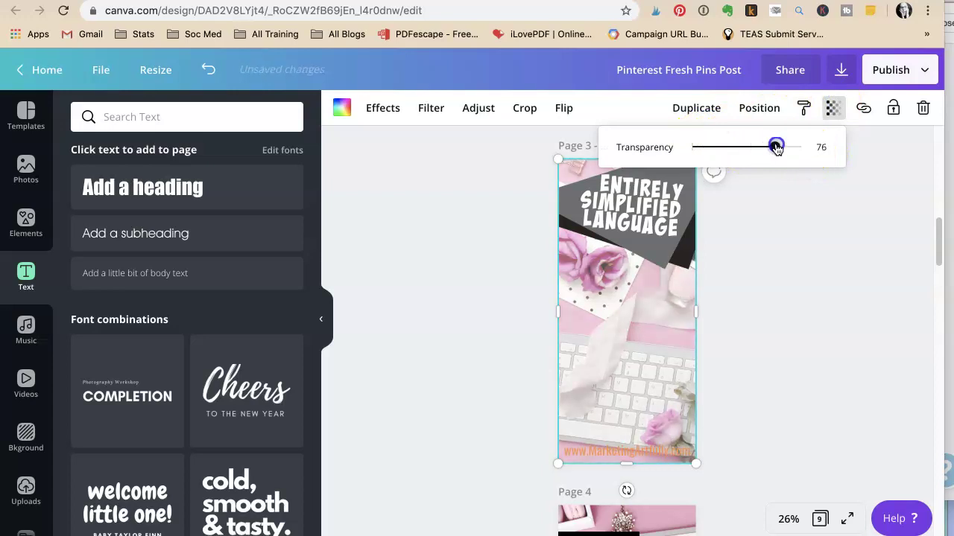
pyautogui.click(736, 319)
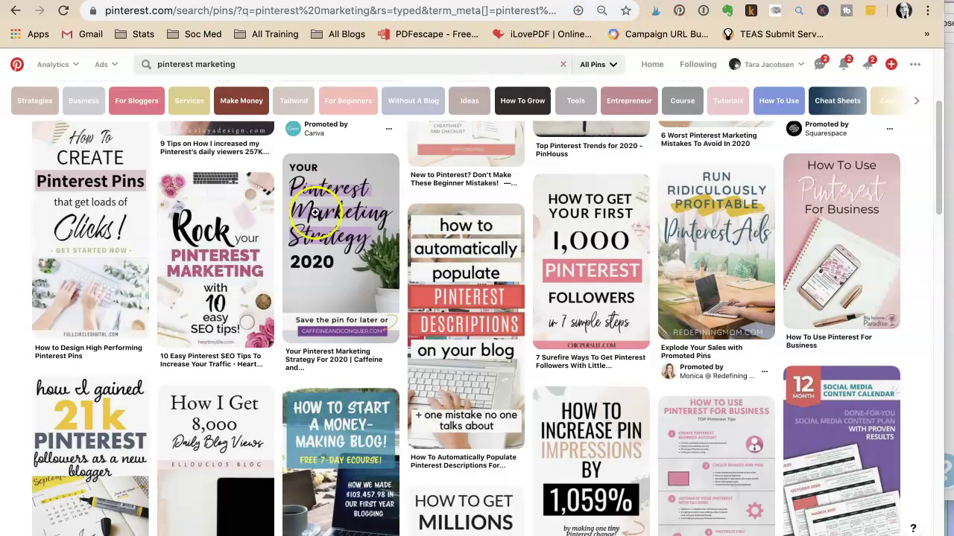
# Step: Switch to Pinterest and examine how the "pinterest marketing" pins combine text with background photos
pyautogui.scroll(-2, 468, 317)
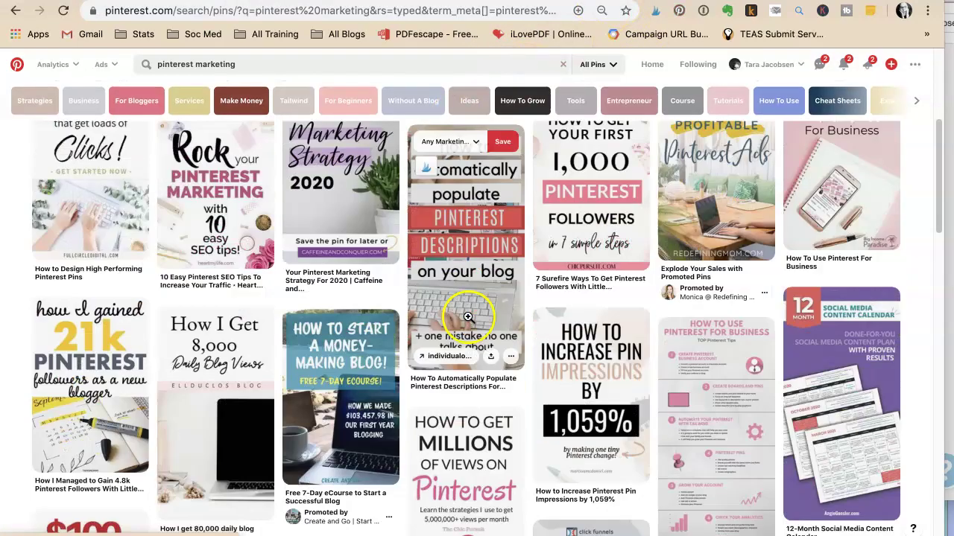
pyautogui.scroll(-5, 468, 317)
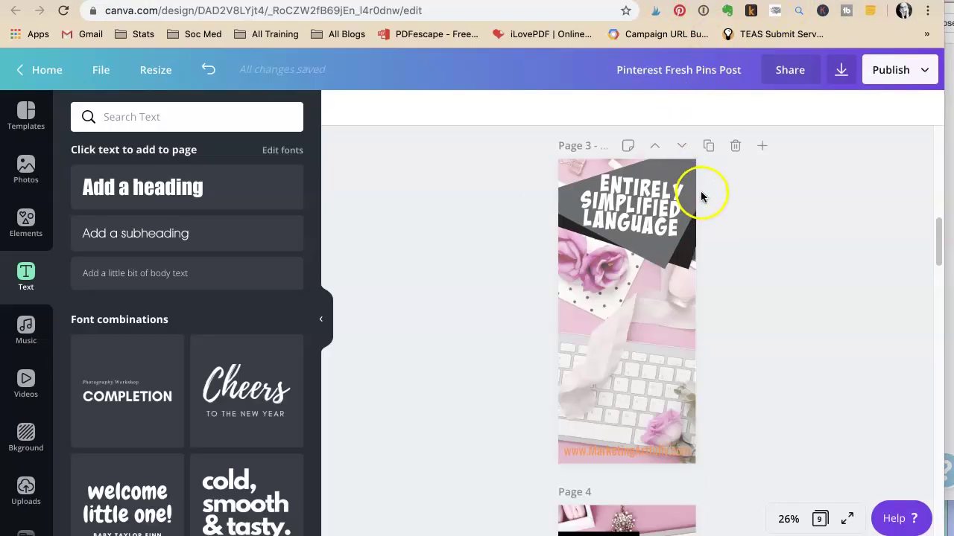
# Step: Switch back to Canva and delete the "Entirely Simplified Language" text and both dark angled shapes from page 3
pyautogui.click(644, 190)
pyautogui.press('Delete')
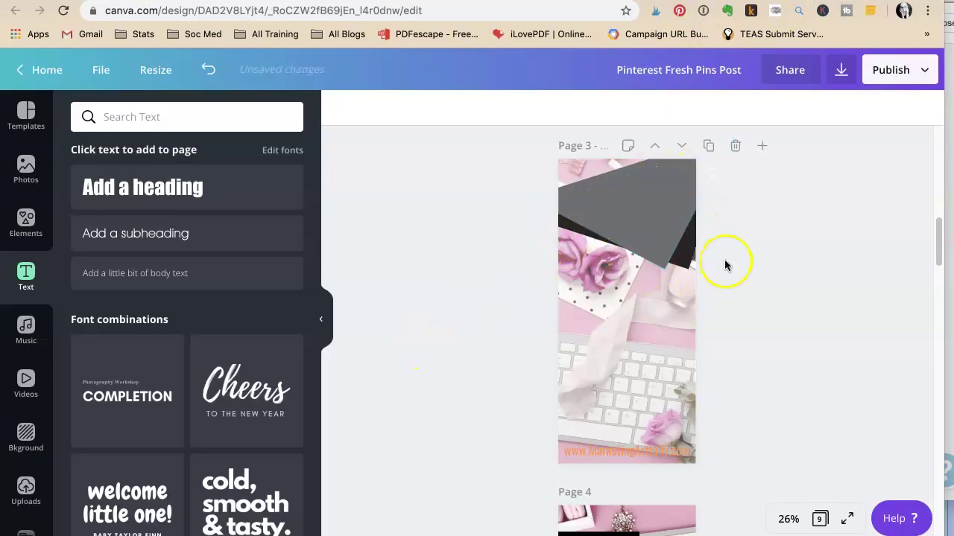
pyautogui.click(638, 219)
pyautogui.click(536, 273)
pyautogui.click(637, 236)
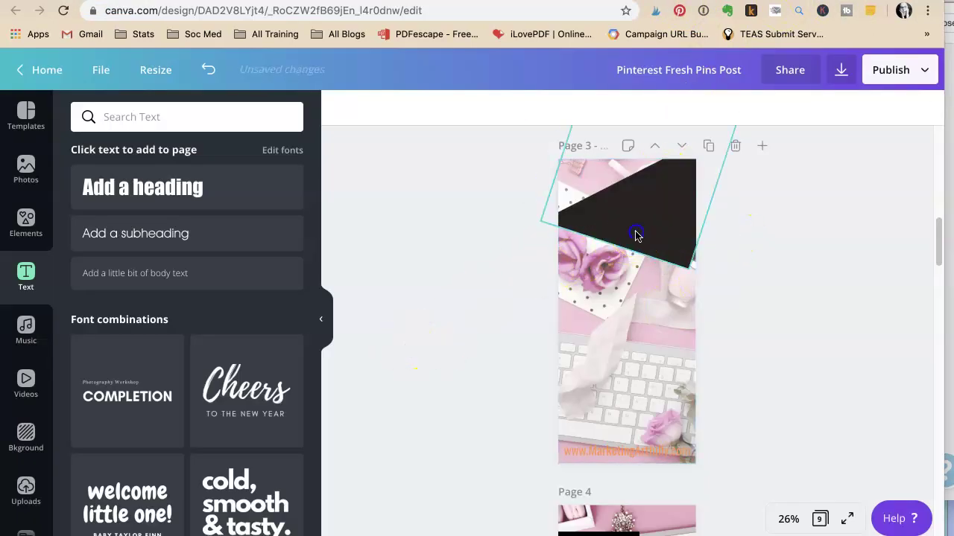
pyautogui.press('Delete')
# Step: Set the transparency of page 3's background photo to about 50
pyautogui.click(613, 266)
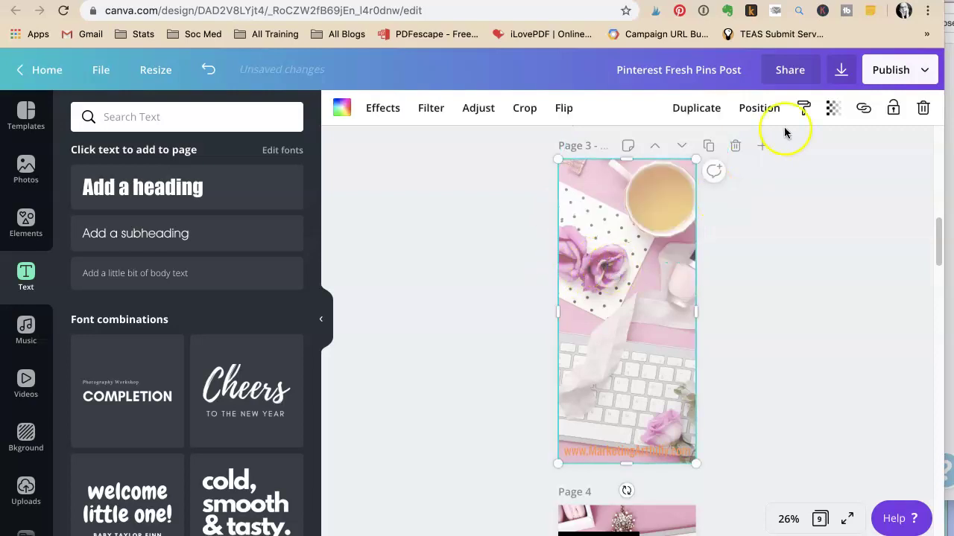
pyautogui.click(829, 108)
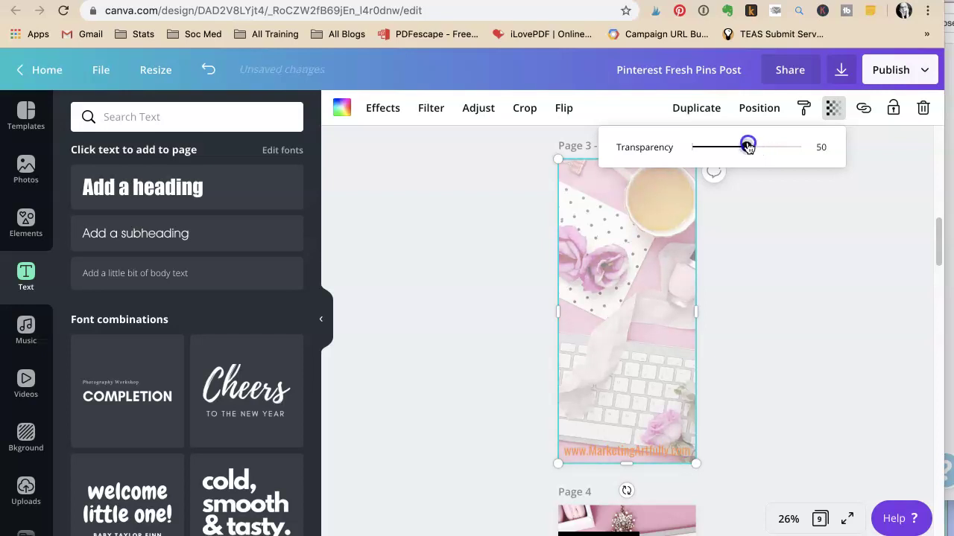
pyautogui.click(769, 239)
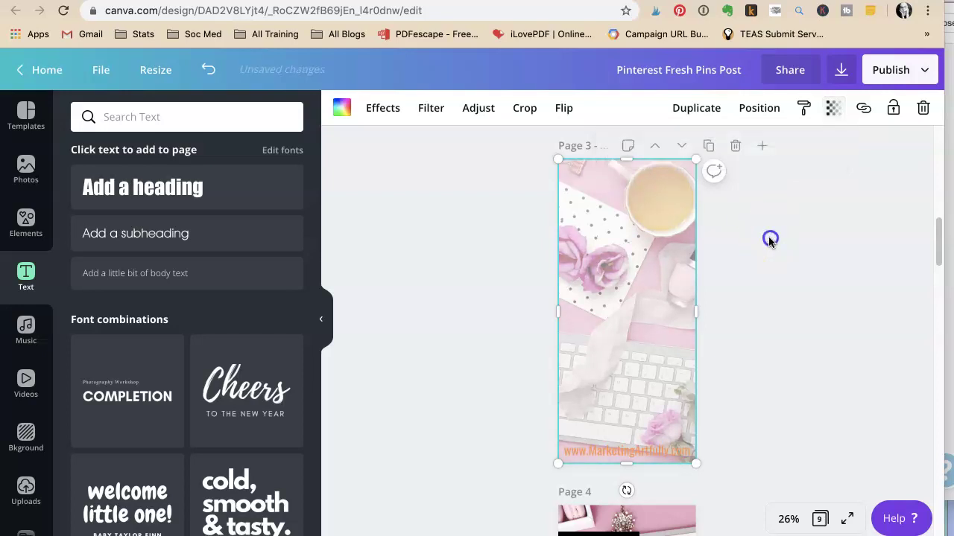
pyautogui.click(616, 447)
pyautogui.click(530, 112)
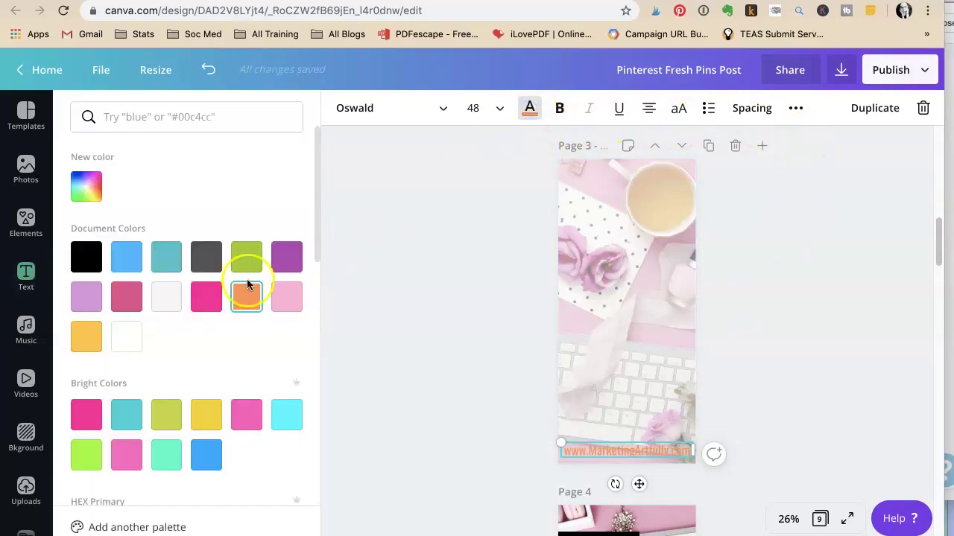
pyautogui.click(281, 260)
pyautogui.click(428, 304)
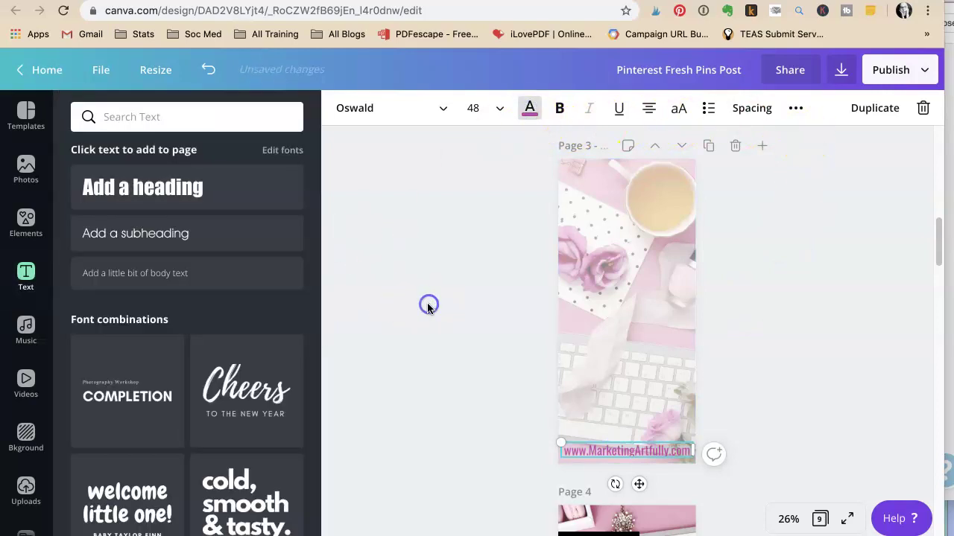
pyautogui.click(769, 401)
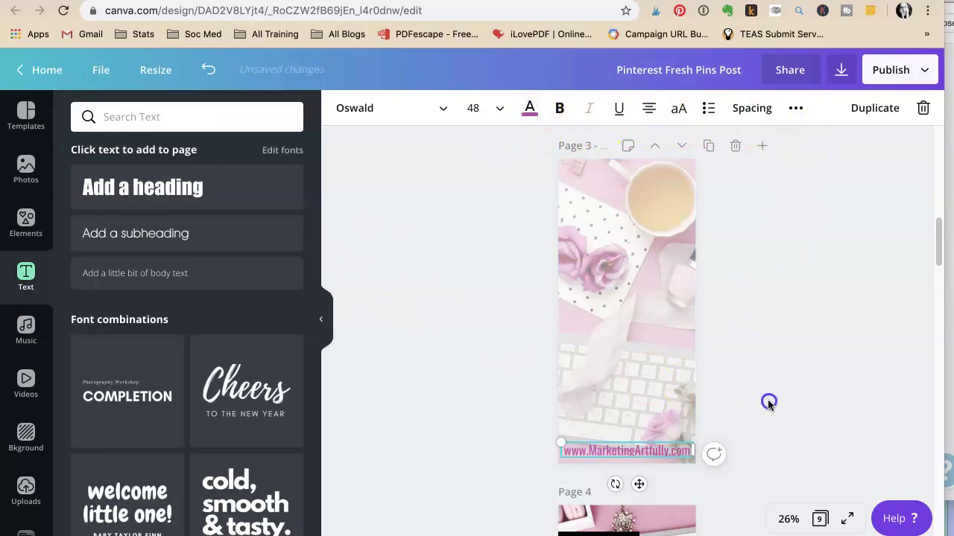
pyautogui.click(642, 448)
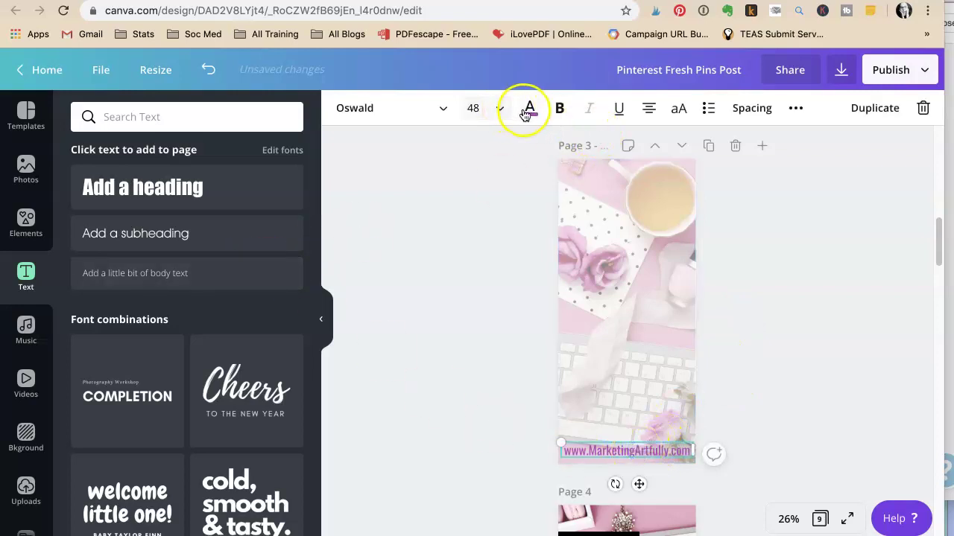
pyautogui.click(833, 332)
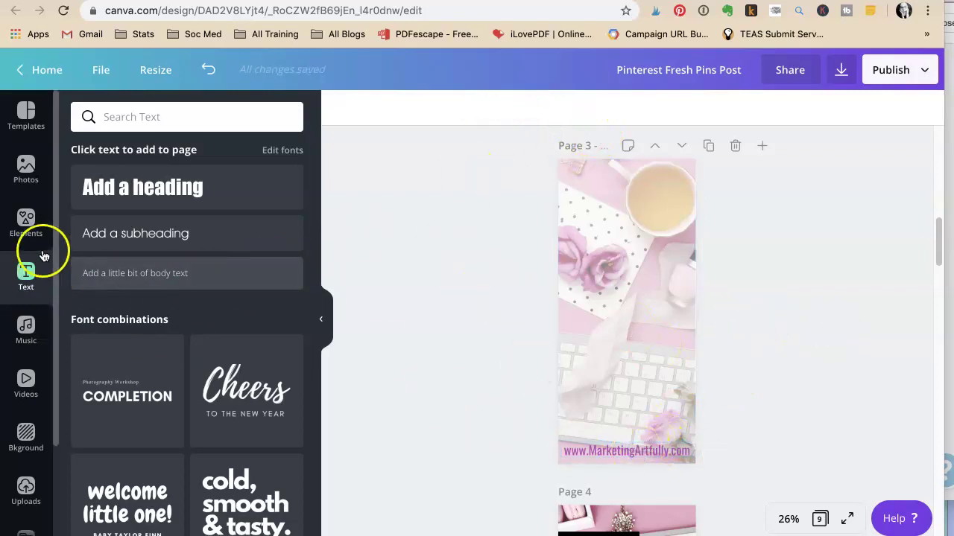
# Step: Add a gray square to the upper half of page 3 and widen it across the page
pyautogui.click(23, 225)
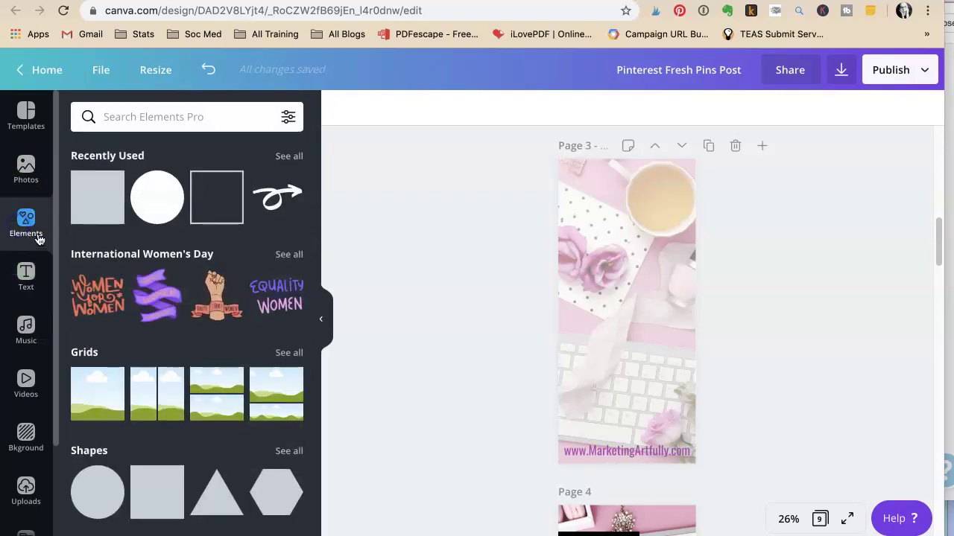
pyautogui.click(98, 198)
pyautogui.moveTo(624, 321); pyautogui.dragTo(625, 236)
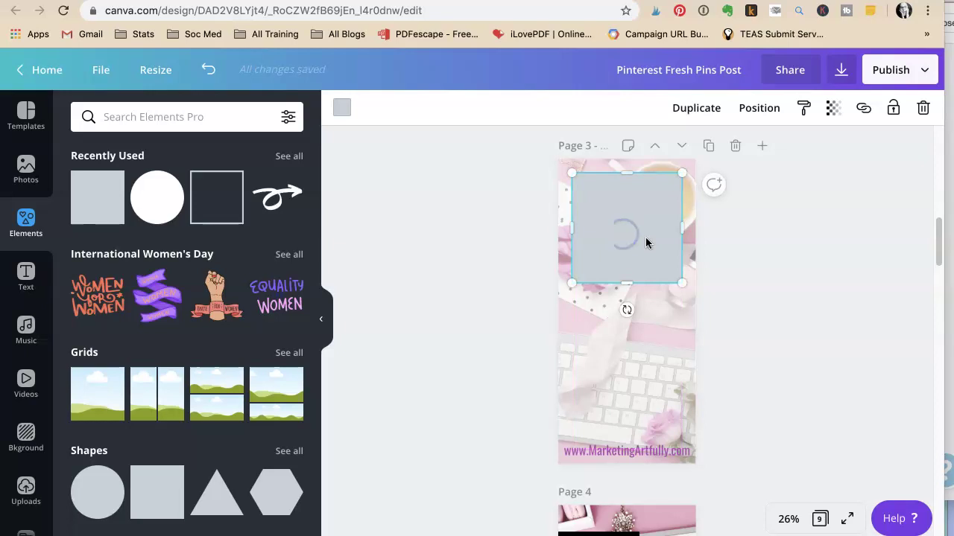
pyautogui.moveTo(694, 227); pyautogui.dragTo(798, 258)
pyautogui.moveTo(633, 231); pyautogui.dragTo(627, 232)
# Step: Copy the "HOW TO" and "fresh pins" texts from page 1 and paste them over the gray square on page 3
pyautogui.scroll(10, 443, 251)
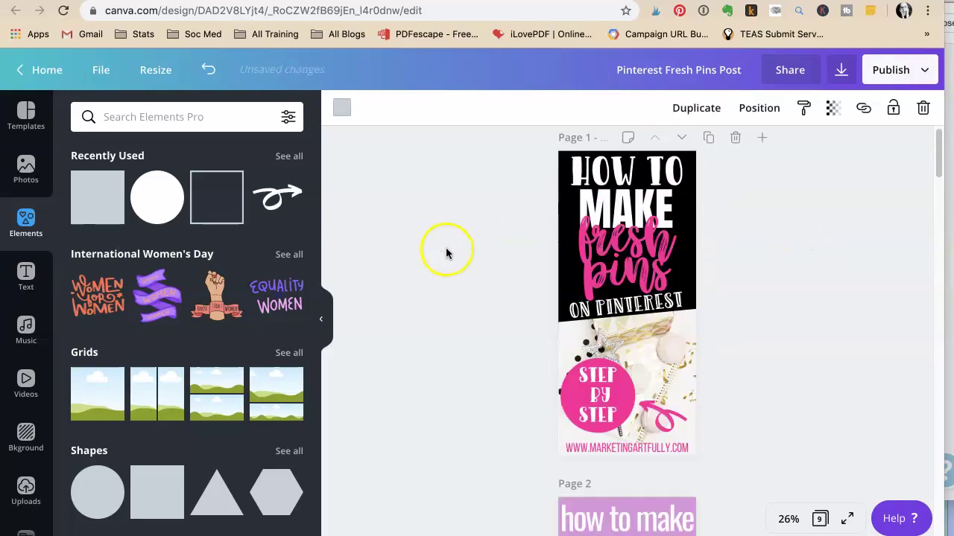
pyautogui.click(607, 192)
pyautogui.keyDown('shift'); pyautogui.click(605, 225); pyautogui.keyUp('shift')
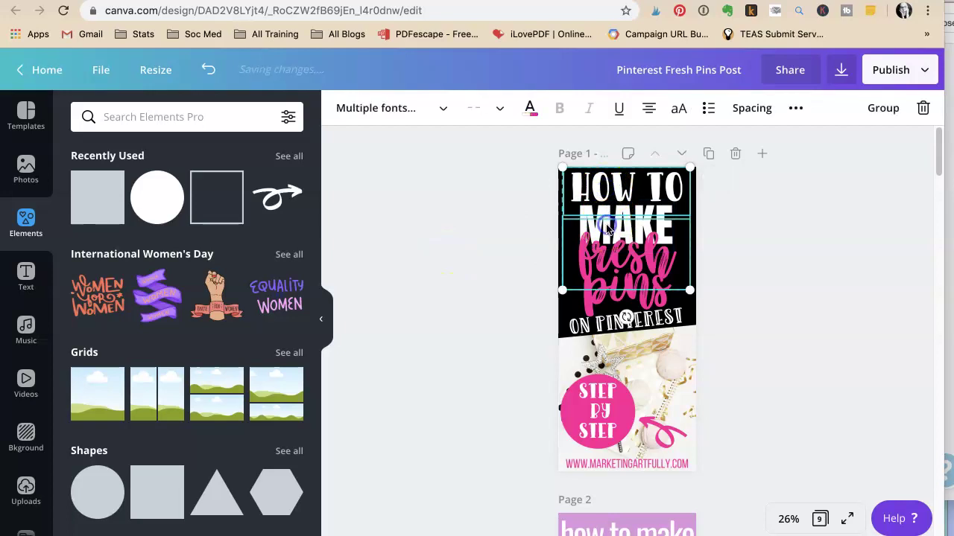
pyautogui.keyDown('shift'); pyautogui.click(603, 268); pyautogui.keyUp('shift')
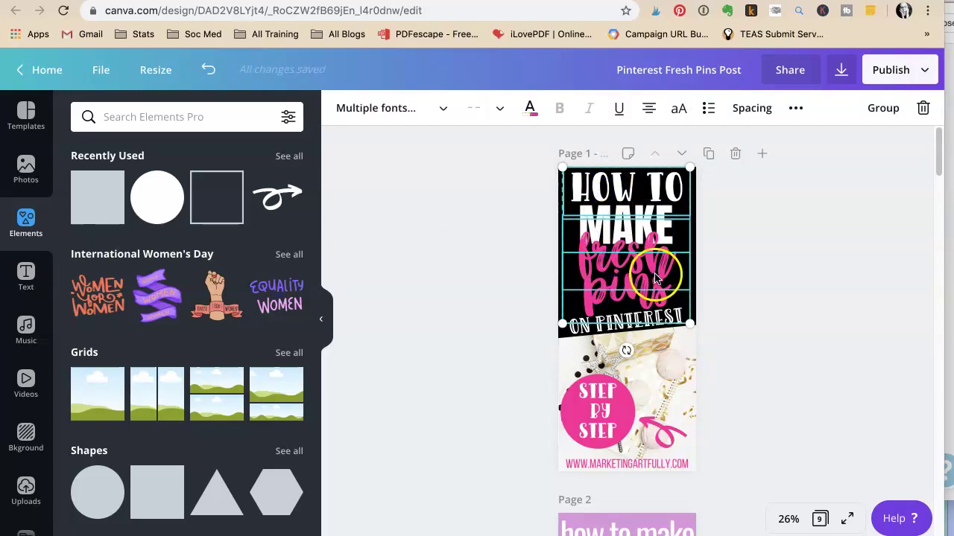
pyautogui.scroll(-10, 727, 292)
pyautogui.click(660, 348)
pyautogui.hotkey('ctrl', 'v')
pyautogui.moveTo(638, 239); pyautogui.dragTo(640, 258)
pyautogui.click(741, 291)
# Step: Copy the "MAKE" text from page 1 and place it between "HOW TO" and "fresh pins" on page 3
pyautogui.scroll(7, 727, 223)
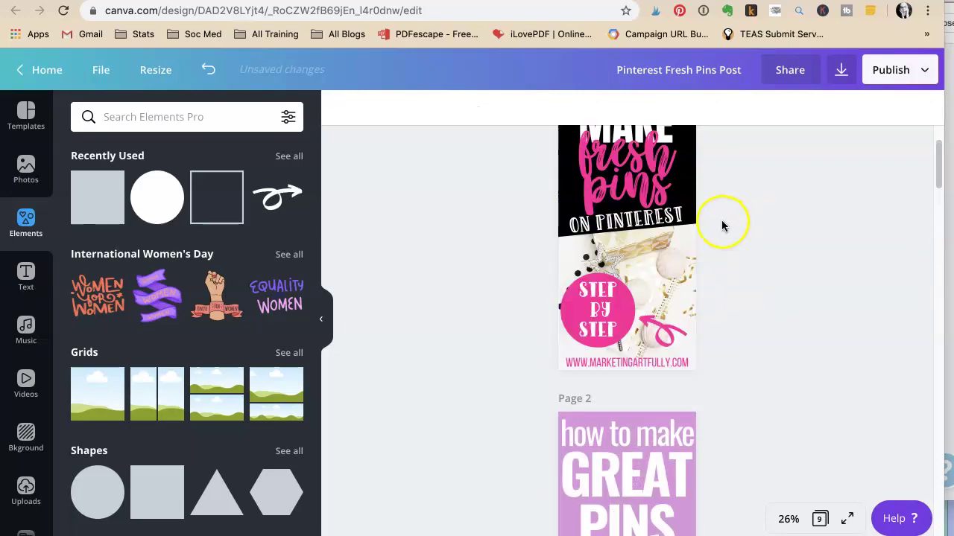
pyautogui.scroll(2, 722, 226)
pyautogui.click(649, 212)
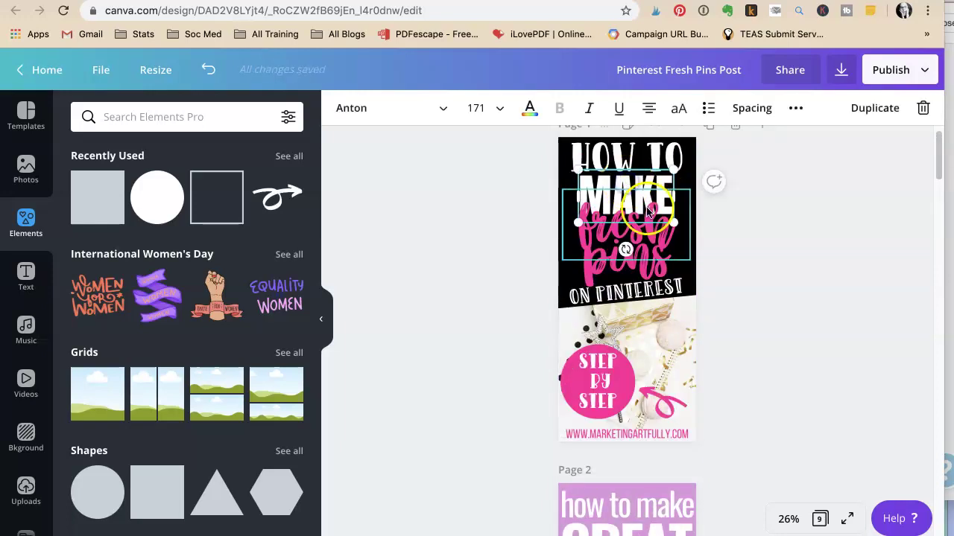
pyautogui.click(747, 332)
pyautogui.scroll(-3, 747, 334)
pyautogui.scroll(-5, 748, 331)
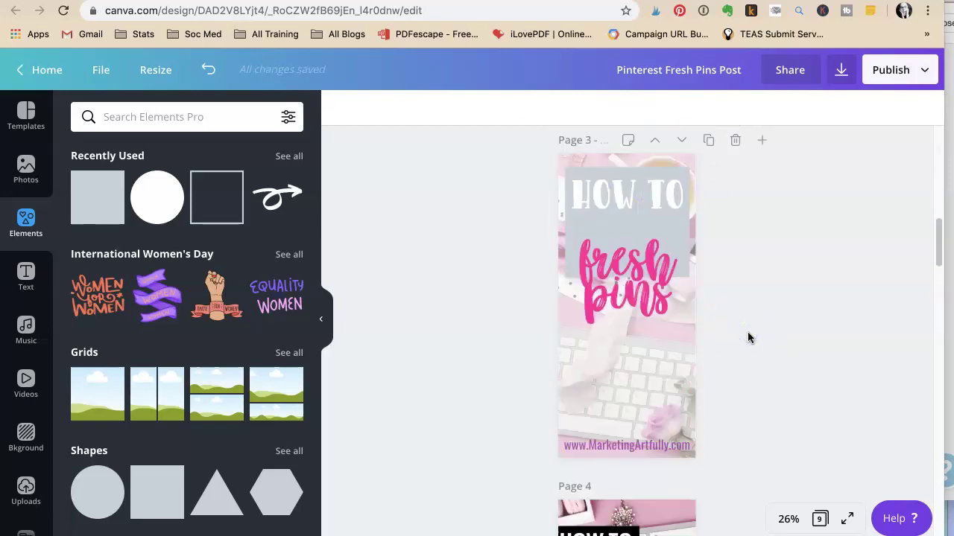
pyautogui.hotkey('ctrl', 'v')
pyautogui.moveTo(625, 212); pyautogui.dragTo(624, 236)
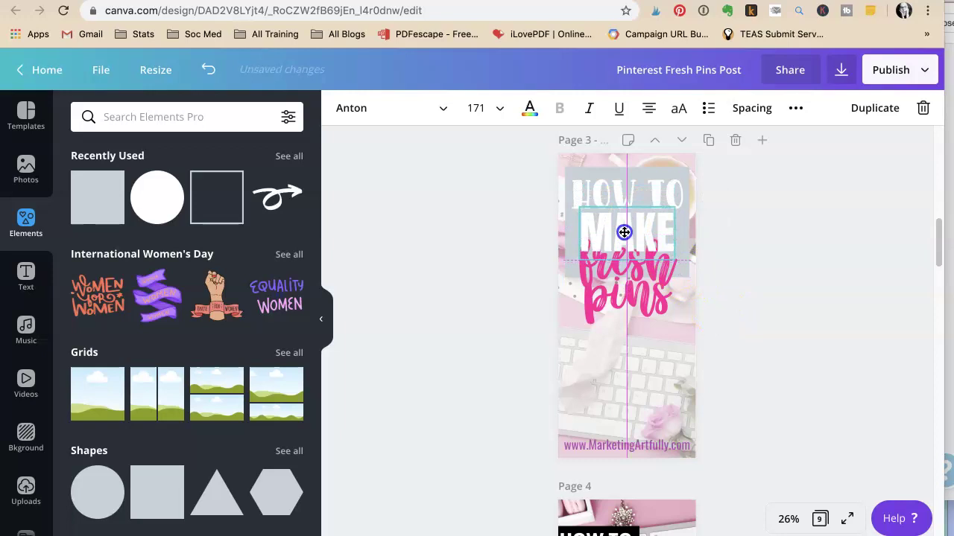
# Step: Stretch page 3's gray square down past "fresh pins" and try to bring the headline texts in front of it
pyautogui.moveTo(679, 249); pyautogui.dragTo(690, 168)
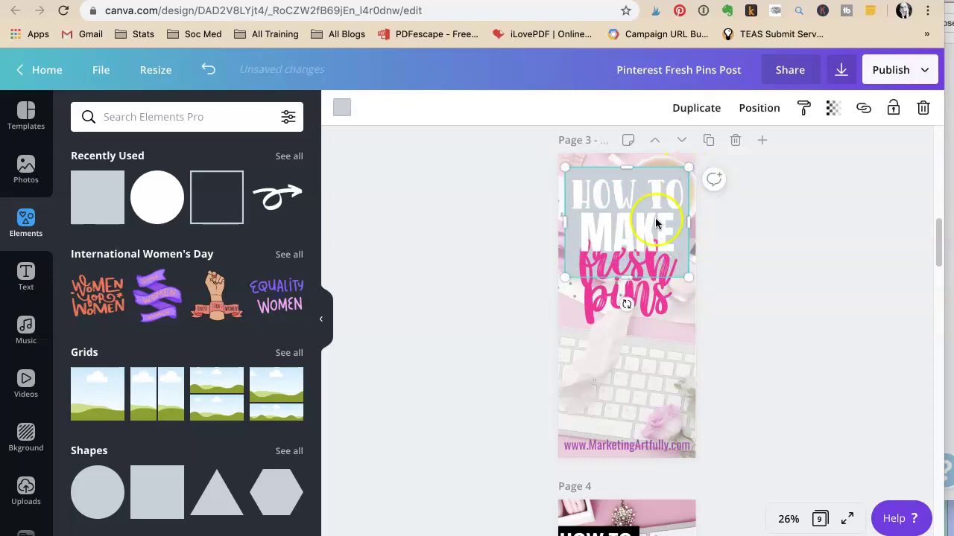
pyautogui.moveTo(628, 275); pyautogui.dragTo(679, 322)
pyautogui.click(627, 300)
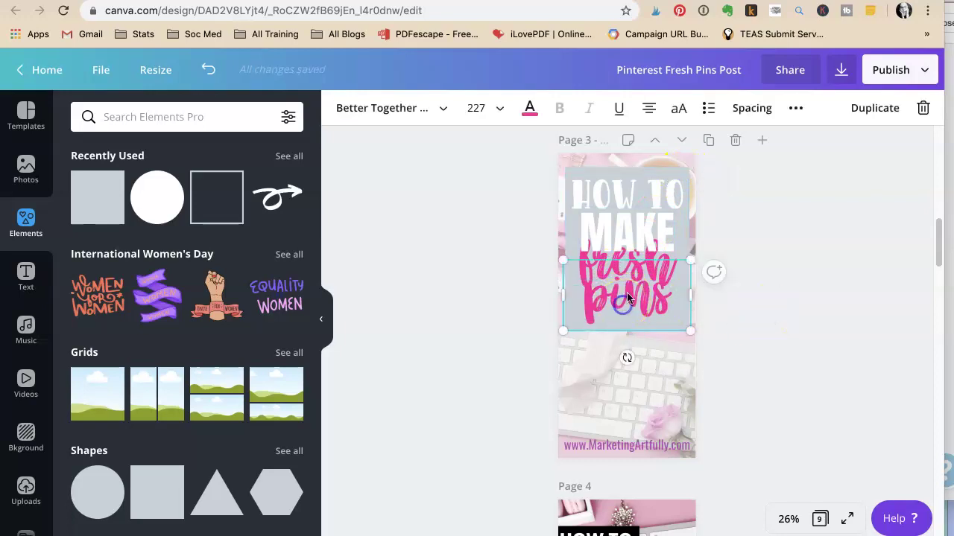
pyautogui.click(625, 302)
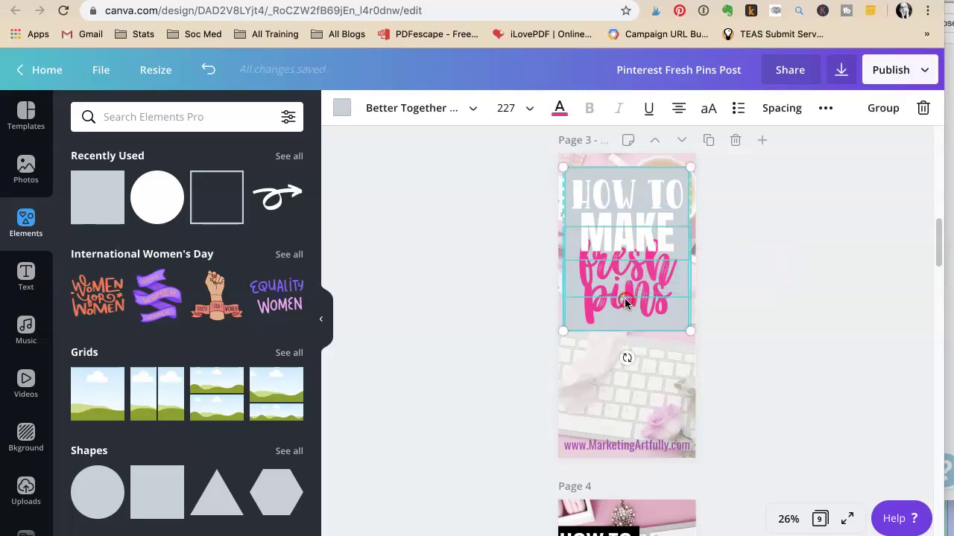
pyautogui.rightClick(625, 302)
pyautogui.click(689, 481)
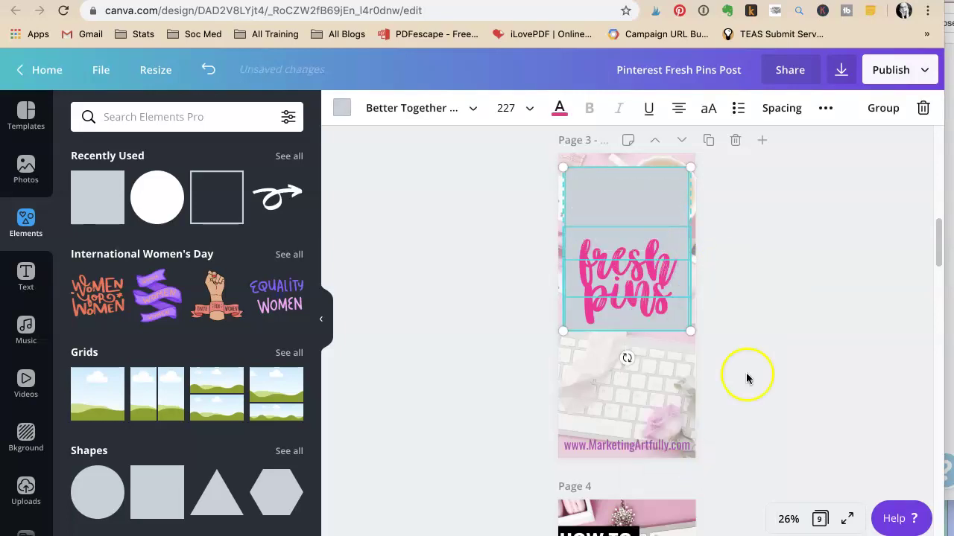
# Step: Send the gray square to the back of page 3
pyautogui.click(745, 265)
pyautogui.rightClick(622, 195)
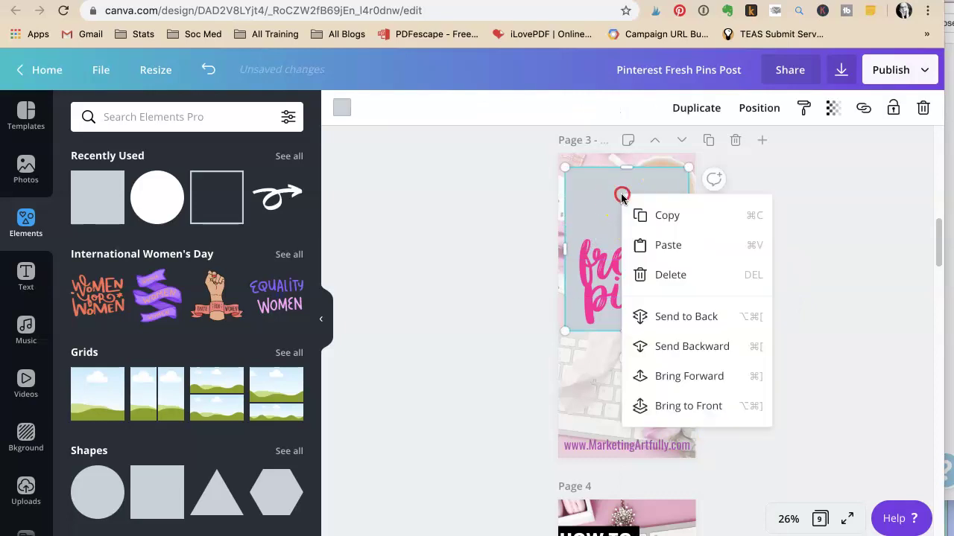
pyautogui.click(671, 317)
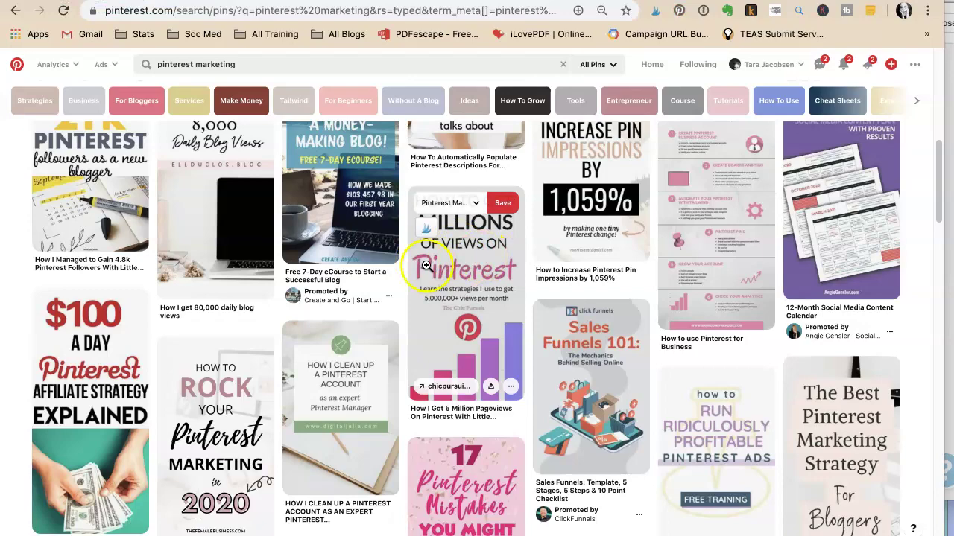
pyautogui.scroll(5, 452, 286)
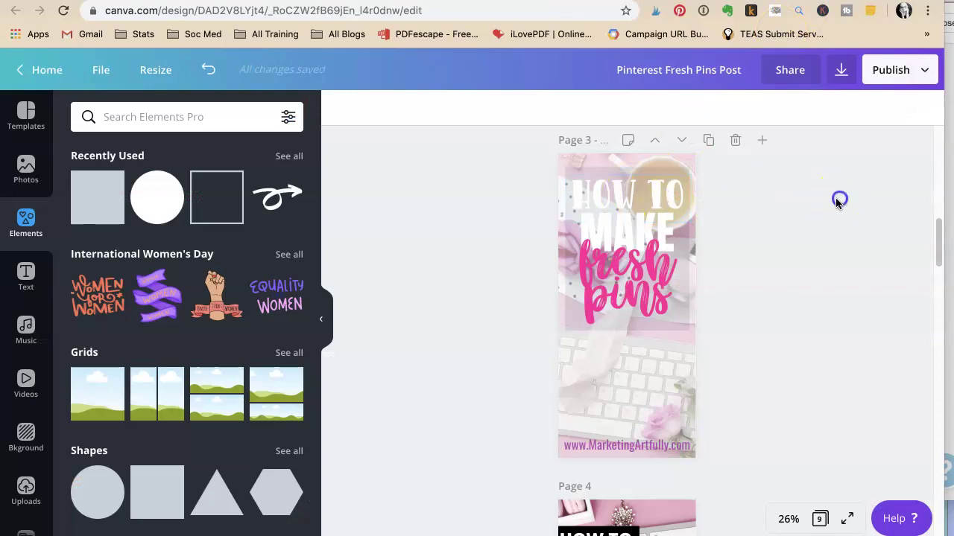
pyautogui.click(681, 321)
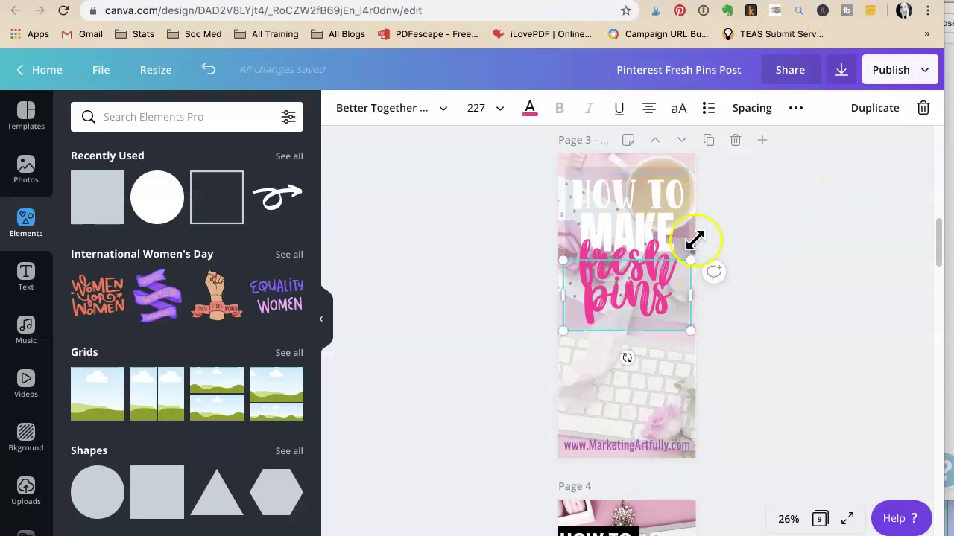
pyautogui.click(681, 170)
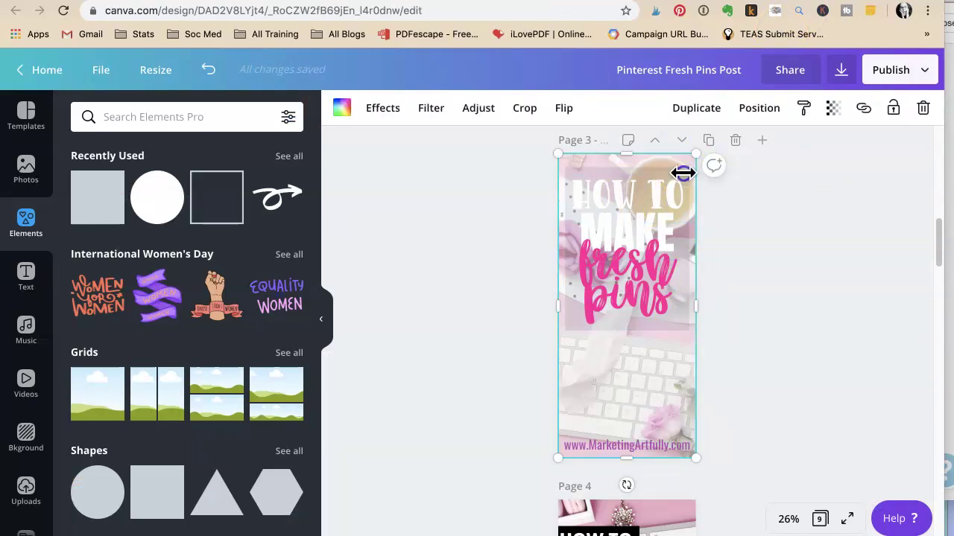
pyautogui.click(795, 193)
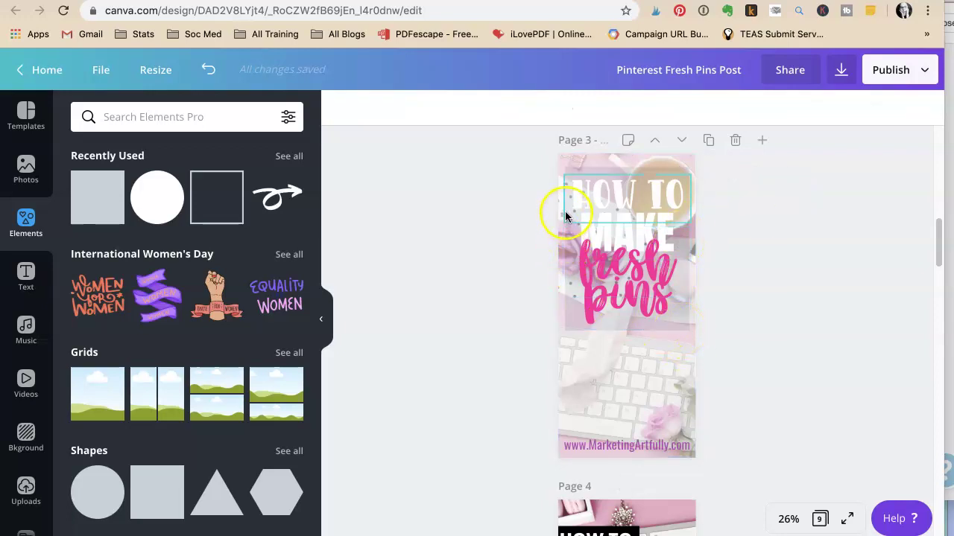
pyautogui.click(580, 173)
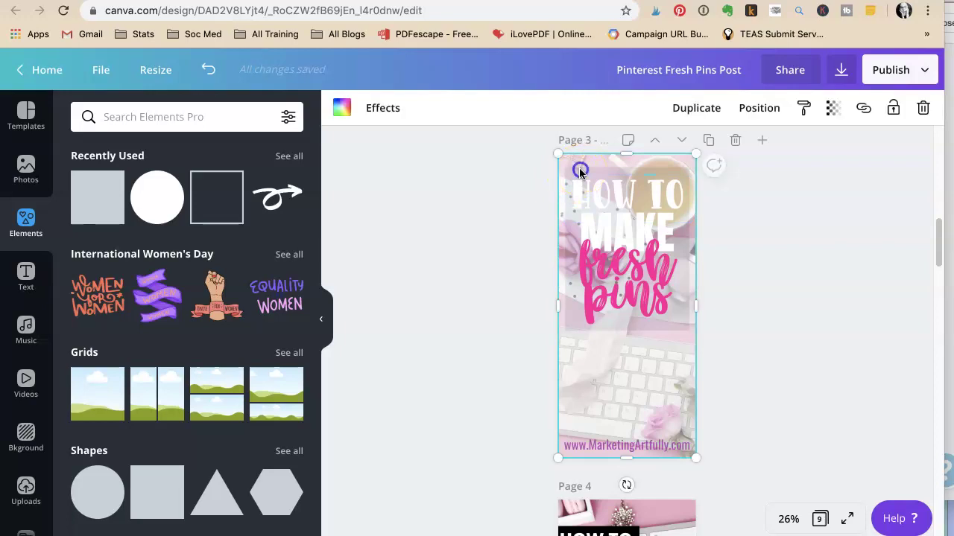
pyautogui.click(641, 176)
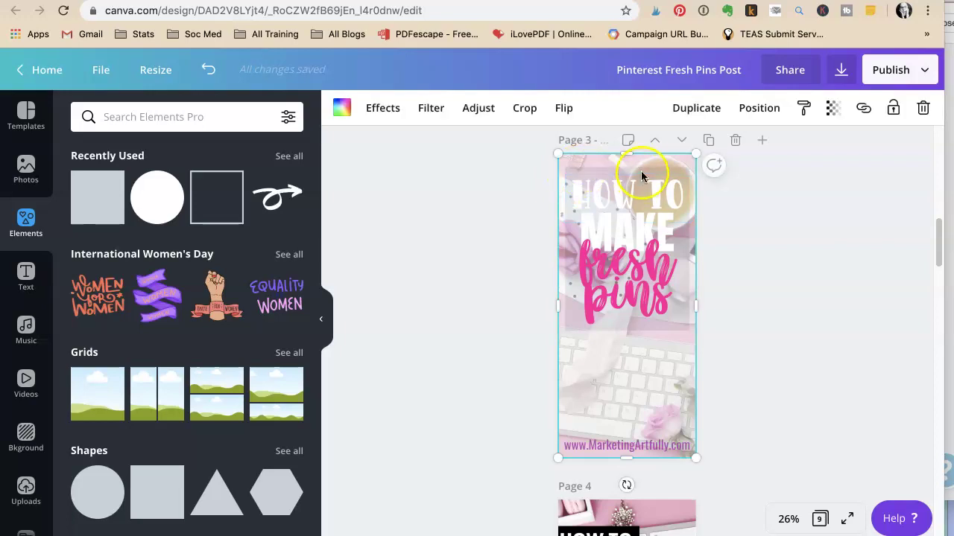
# Step: Move the "HOW TO" text below "fresh pins" on page 3 and recolor the gray square white
pyautogui.moveTo(637, 194); pyautogui.dragTo(633, 326)
pyautogui.click(625, 190)
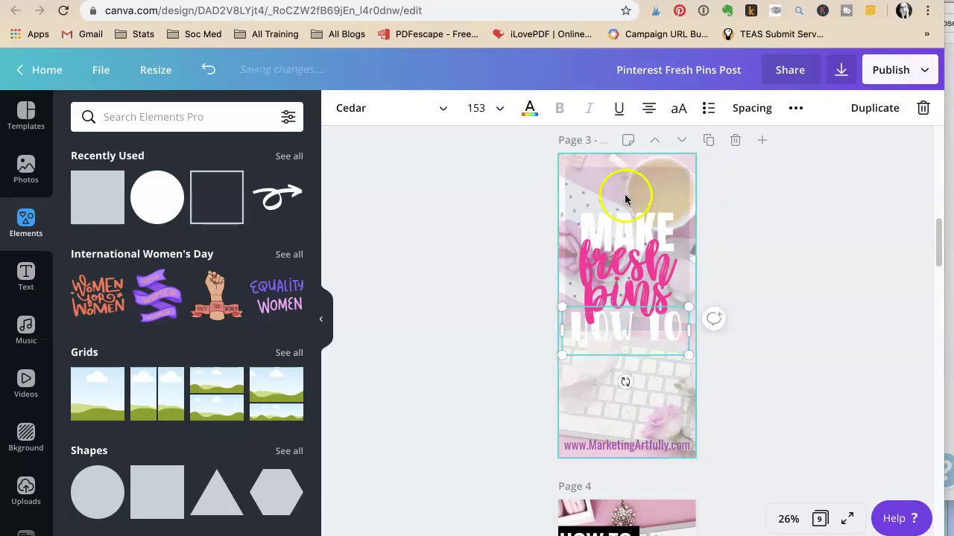
pyautogui.moveTo(628, 192)
pyautogui.mouseDown()
pyautogui.moveTo(702, 247)
pyautogui.moveTo(611, 204)
pyautogui.moveTo(626, 173)
pyautogui.moveTo(628, 195)
pyautogui.mouseUp()
pyautogui.click(631, 195)
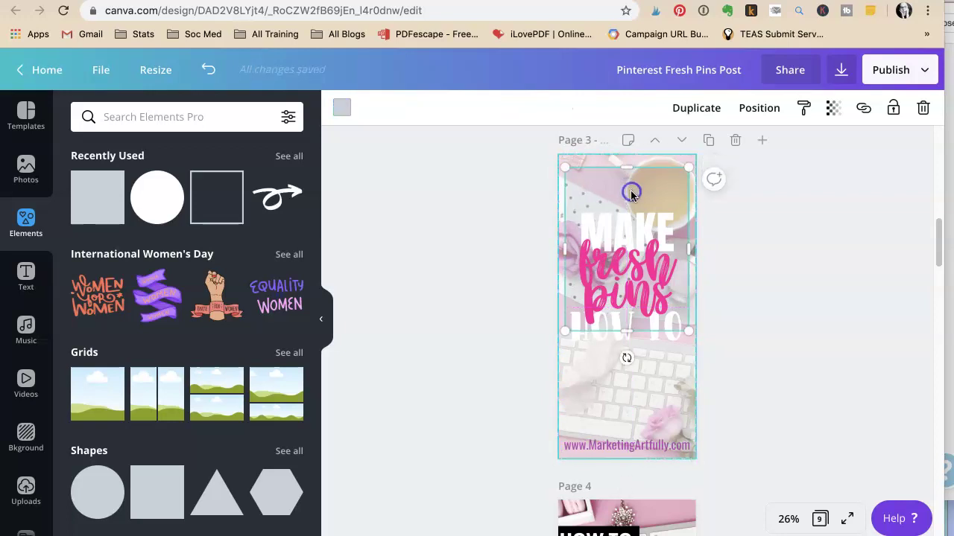
pyautogui.click(341, 108)
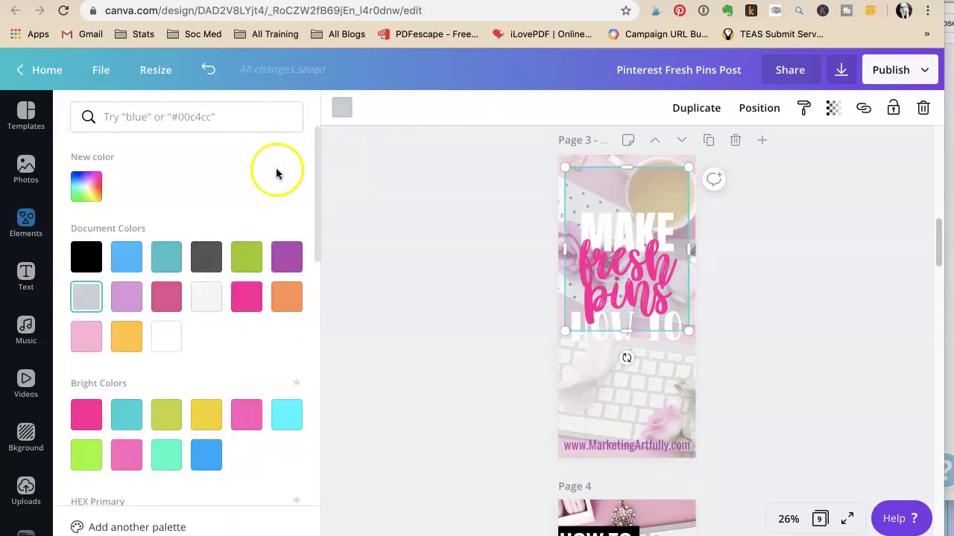
pyautogui.click(160, 345)
# Step: Extend the white rectangle downward to a height of about 955
pyautogui.moveTo(624, 333); pyautogui.dragTo(624, 358)
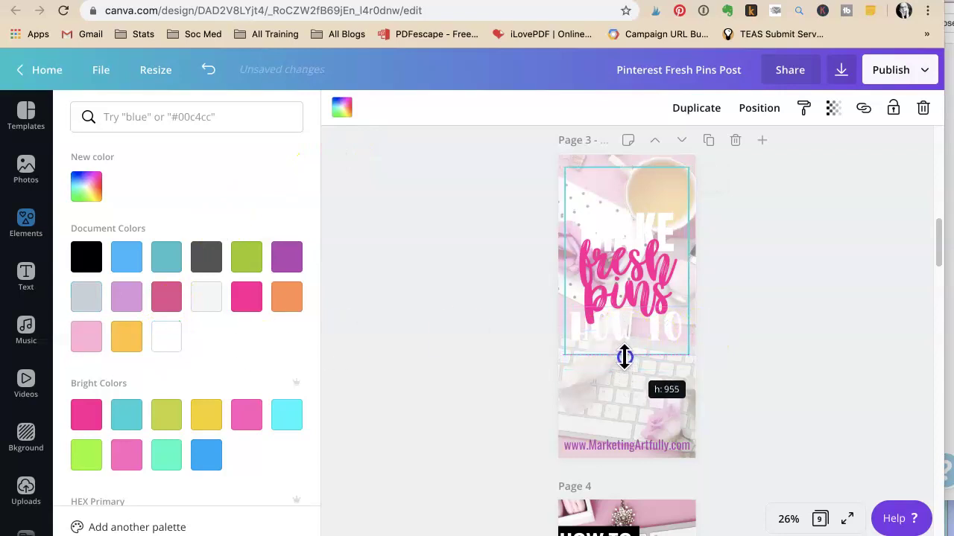
pyautogui.click(830, 109)
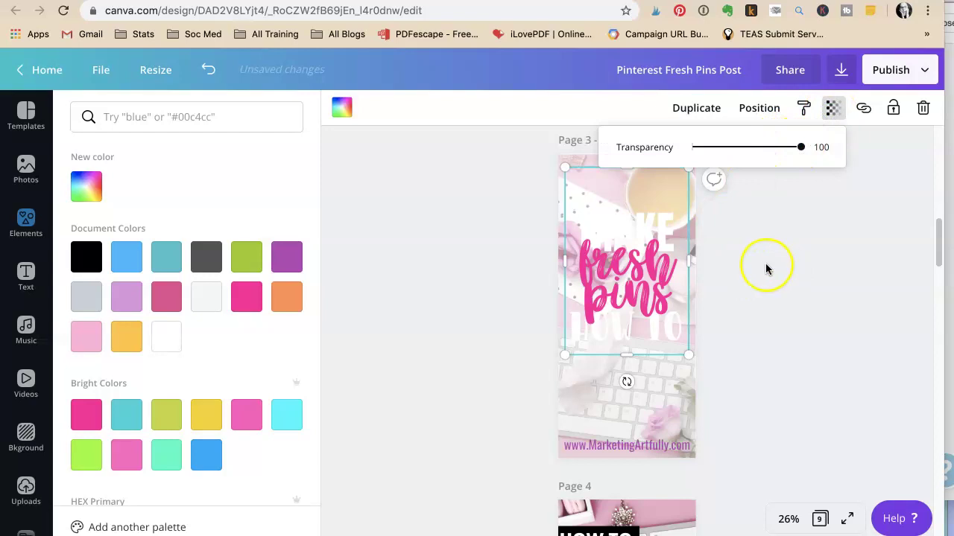
pyautogui.press('Escape')
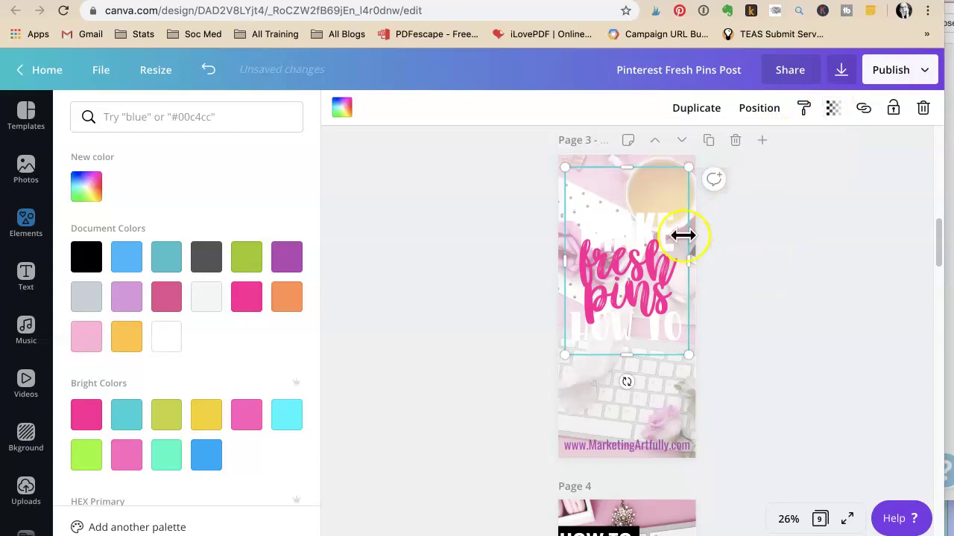
# Step: Bring page 3's background photo to the front and move it down to uncover the upper part of the white rectangle
pyautogui.rightClick(618, 197)
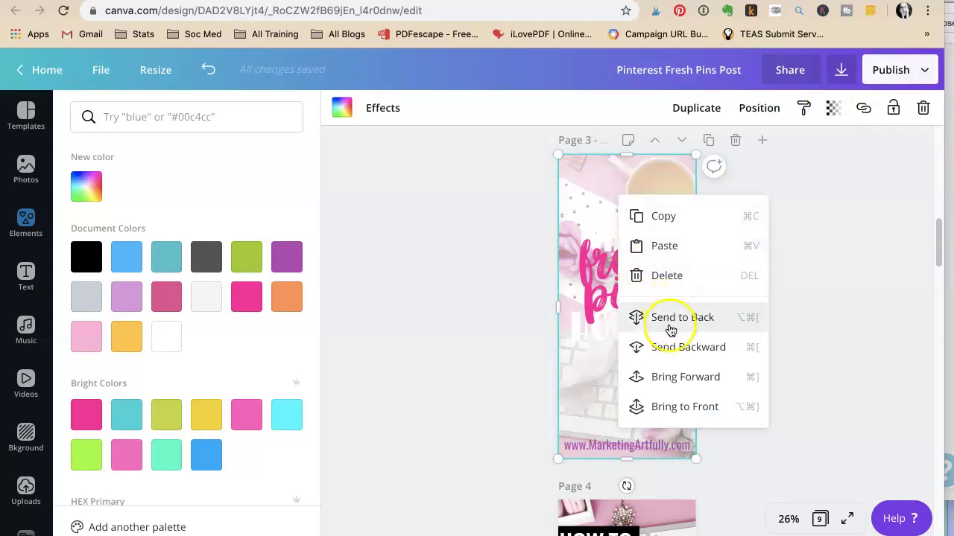
pyautogui.click(683, 407)
pyautogui.click(810, 252)
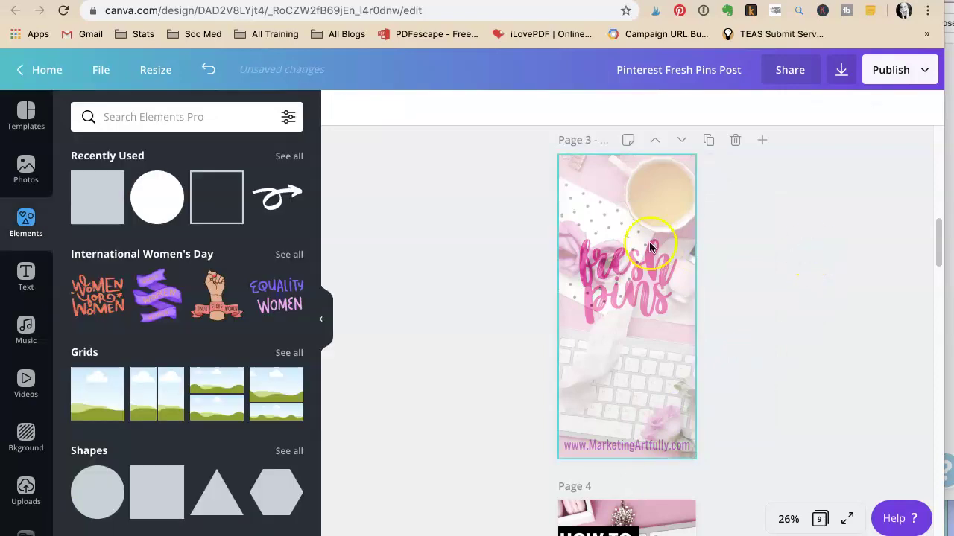
pyautogui.click(628, 266)
pyautogui.moveTo(620, 279); pyautogui.dragTo(629, 397)
# Step: Bring the white rectangle to the front and move it to the lower part of page 3, clear of the headline
pyautogui.click(609, 204)
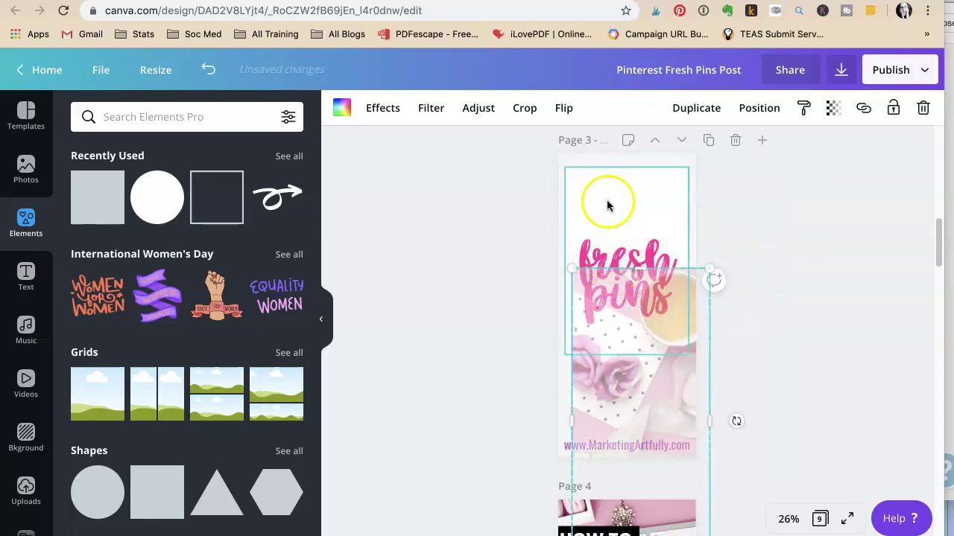
pyautogui.rightClick(608, 196)
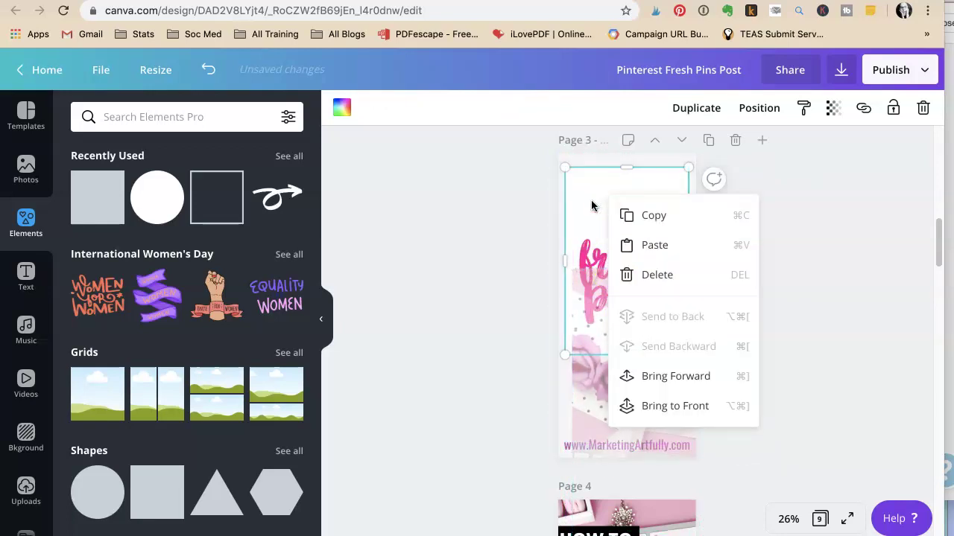
pyautogui.click(624, 405)
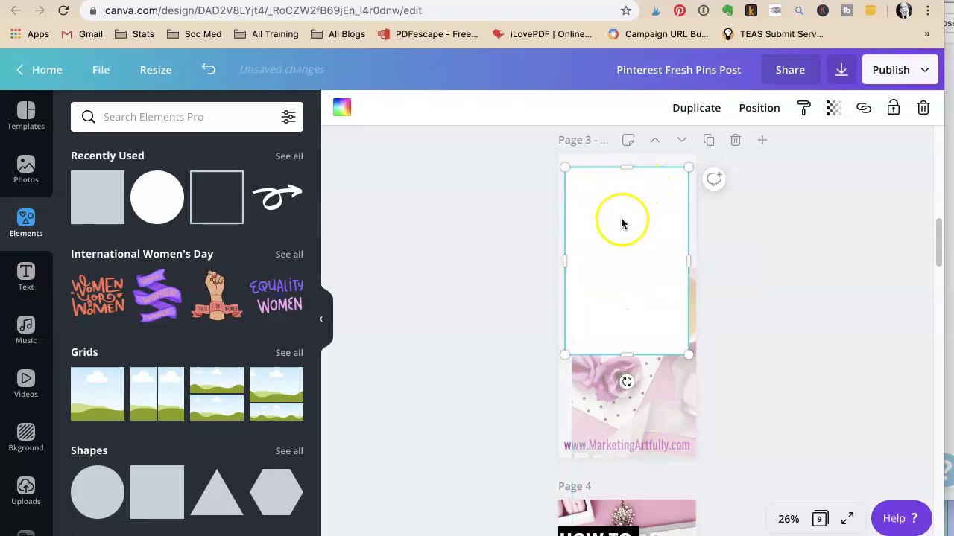
pyautogui.moveTo(609, 356); pyautogui.dragTo(610, 509)
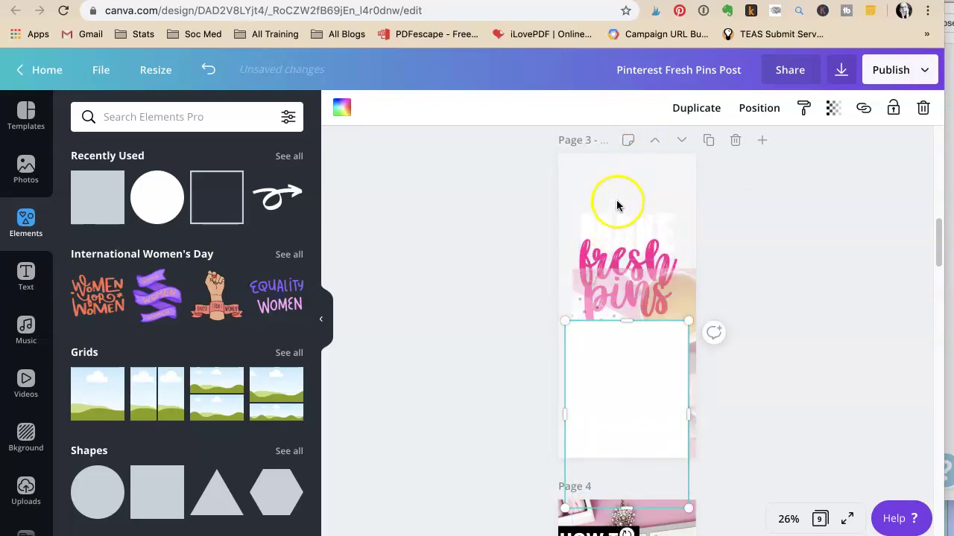
# Step: Bring the "MAKE" and "fresh pins" texts to the front of page 3
pyautogui.click(617, 228)
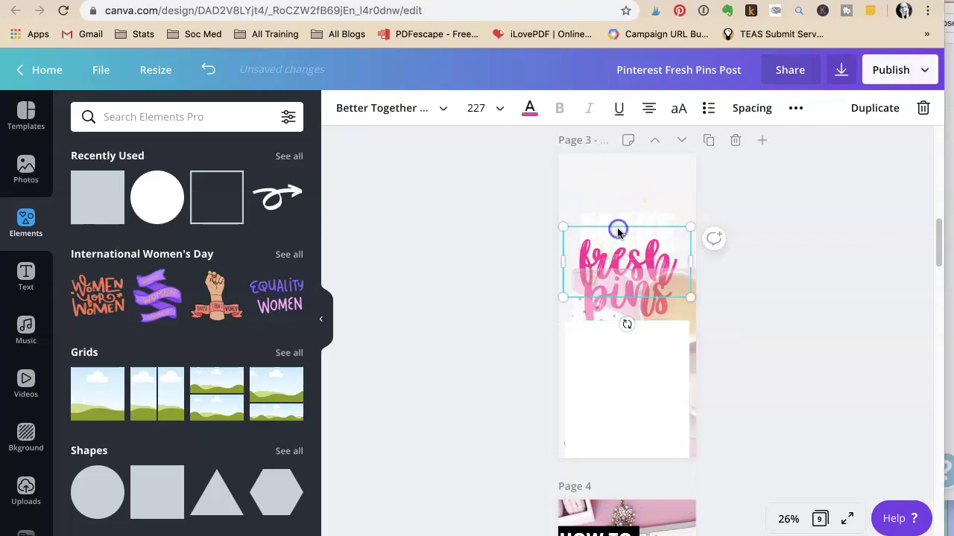
pyautogui.moveTo(688, 302); pyautogui.dragTo(689, 339)
pyautogui.moveTo(615, 186); pyautogui.dragTo(641, 269)
pyautogui.rightClick(640, 268)
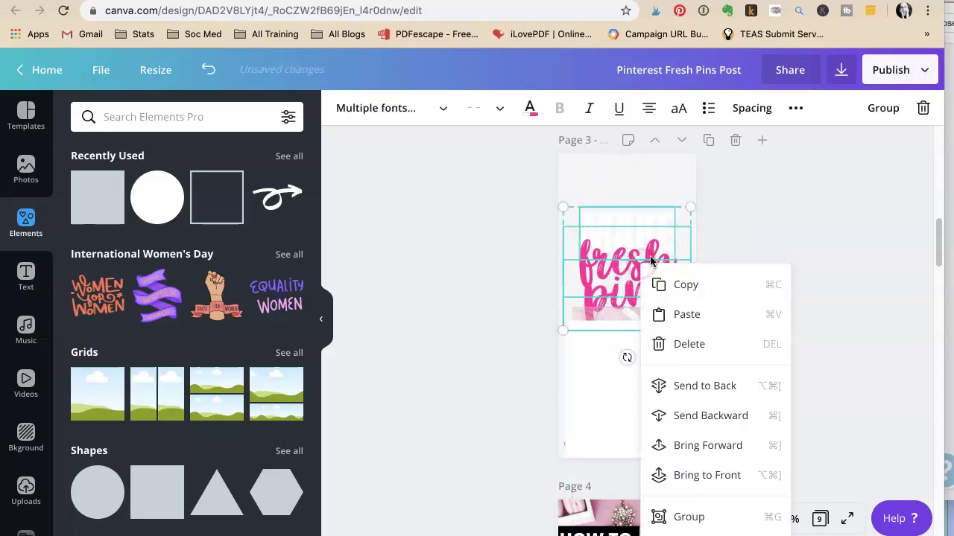
pyautogui.click(707, 474)
# Step: Move the white rectangle back up behind the "fresh pins" text
pyautogui.click(652, 394)
pyautogui.moveTo(652, 394); pyautogui.dragTo(643, 248)
pyautogui.click(745, 379)
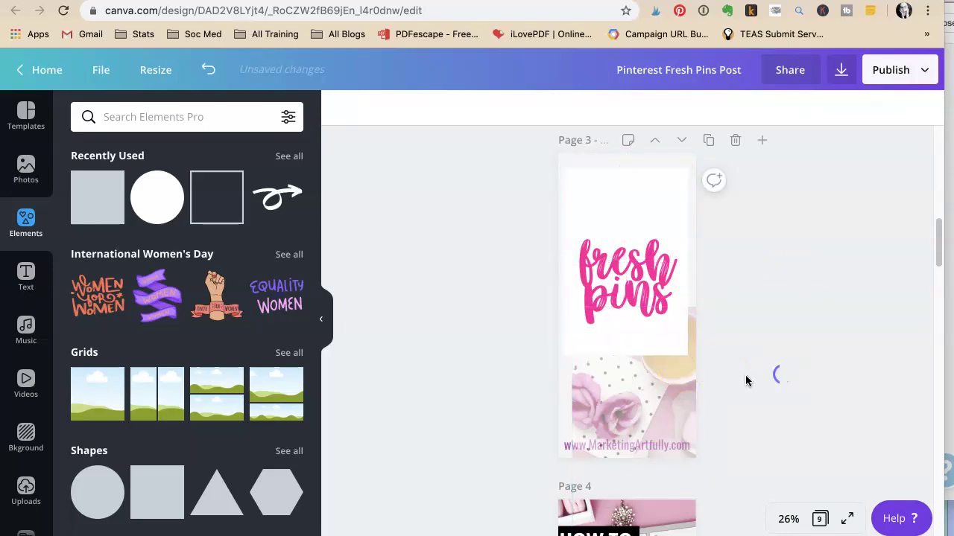
# Step: Move the background photo back up so that it fills page 3 behind the white rectangle
pyautogui.click(663, 330)
pyautogui.moveTo(662, 330); pyautogui.dragTo(673, 251)
pyautogui.moveTo(564, 162); pyautogui.dragTo(549, 148)
pyautogui.click(726, 249)
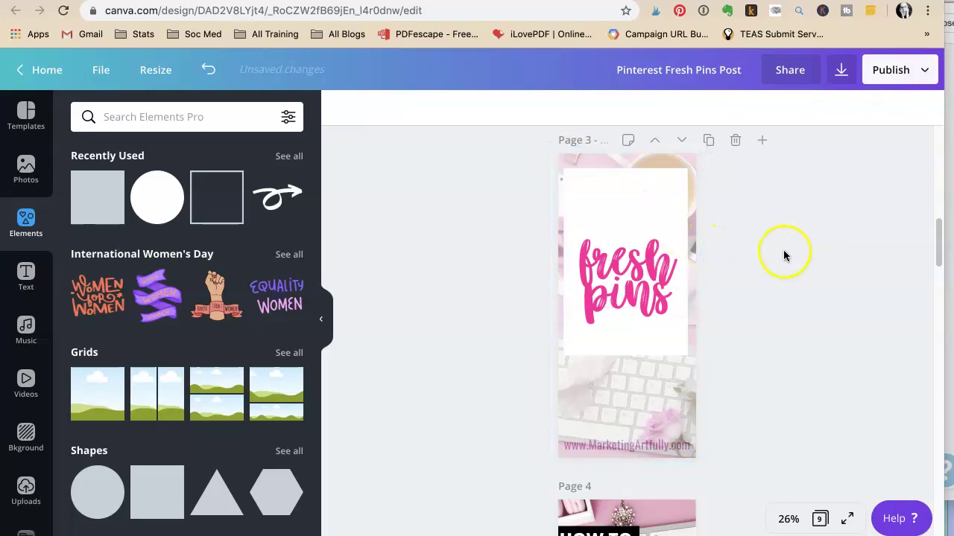
# Step: Copy the "HOW TO" text from page 1 and place it at the top of page 3's white rectangle
pyautogui.click(630, 207)
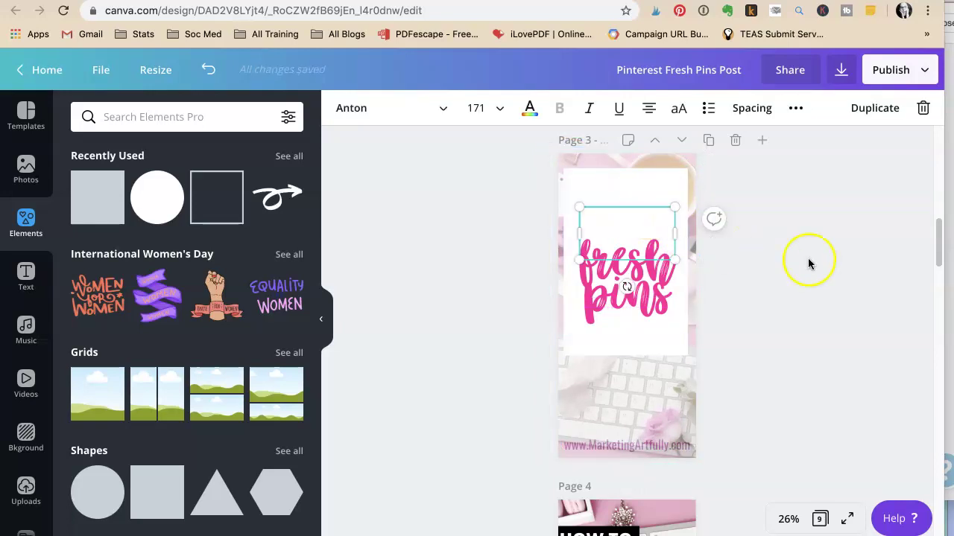
pyautogui.scroll(8, 781, 273)
pyautogui.scroll(-3, 783, 275)
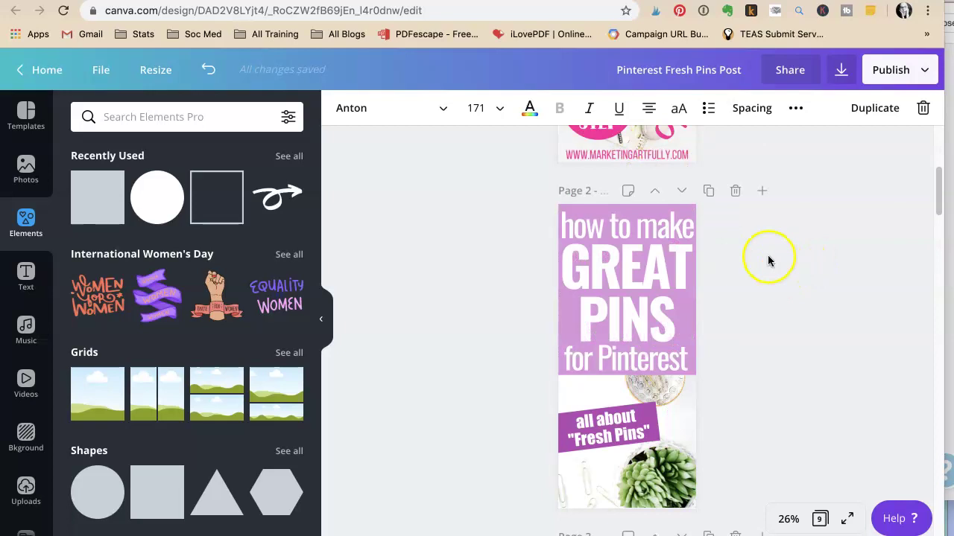
pyautogui.scroll(5, 770, 260)
pyautogui.click(669, 187)
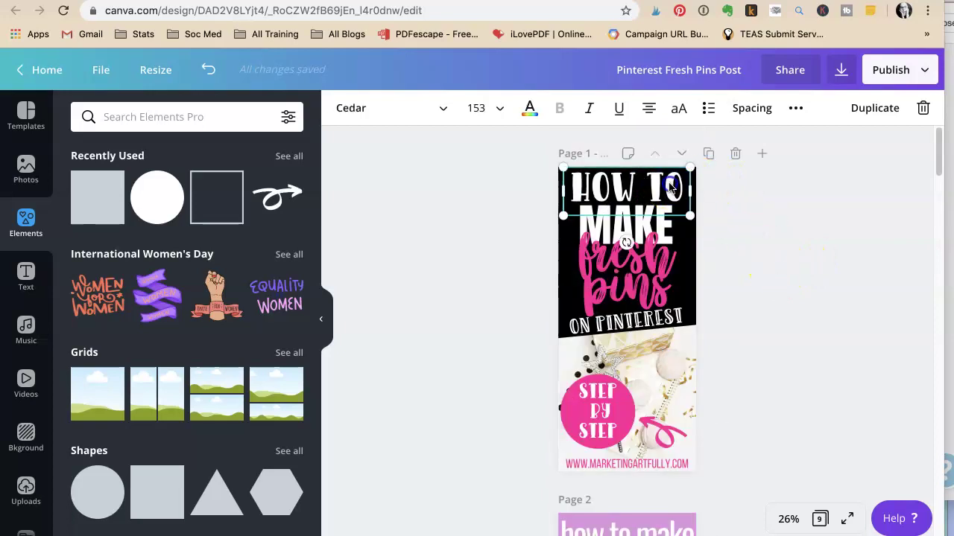
pyautogui.scroll(-10, 845, 292)
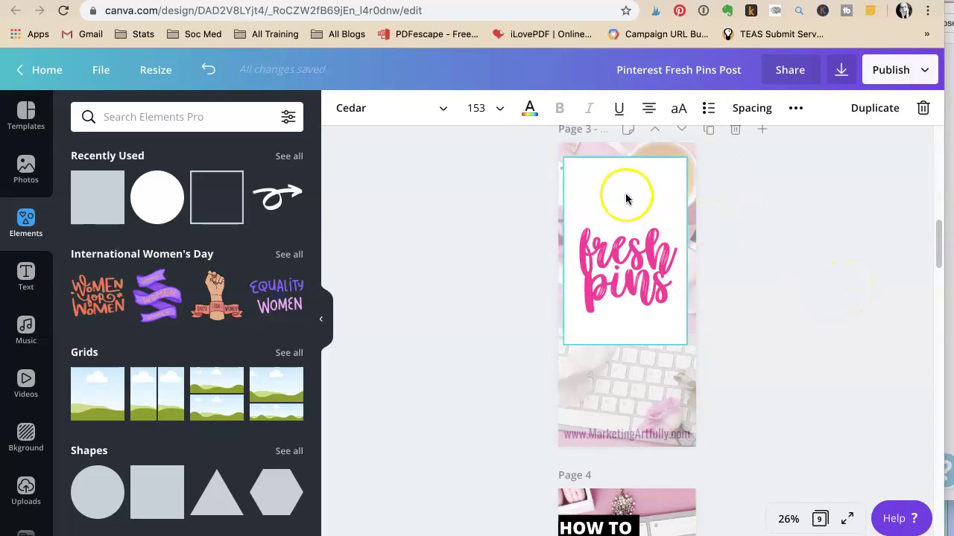
pyautogui.moveTo(632, 166); pyautogui.dragTo(633, 186)
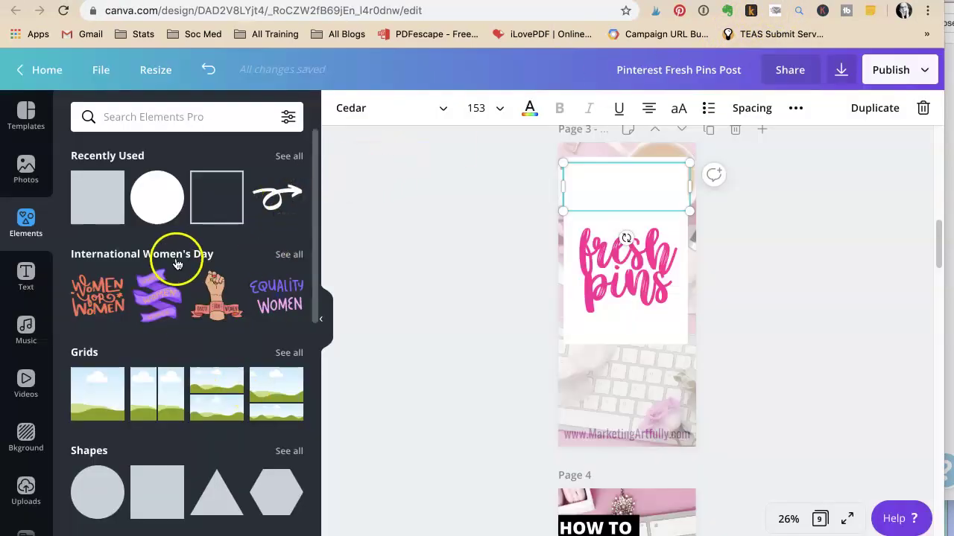
# Step: Change the white "HOW TO" text on page 3 to the medium grey from the default colors
pyautogui.click(527, 109)
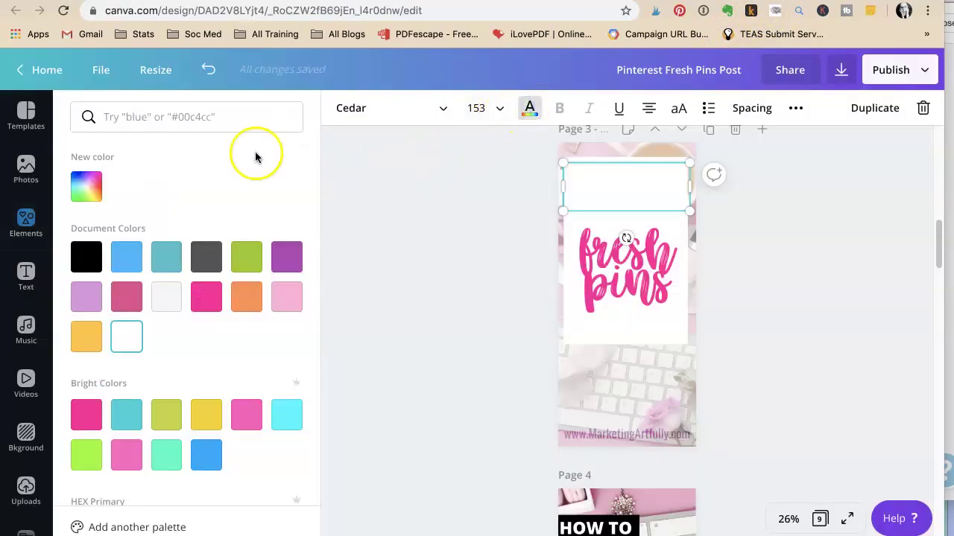
pyautogui.click(87, 258)
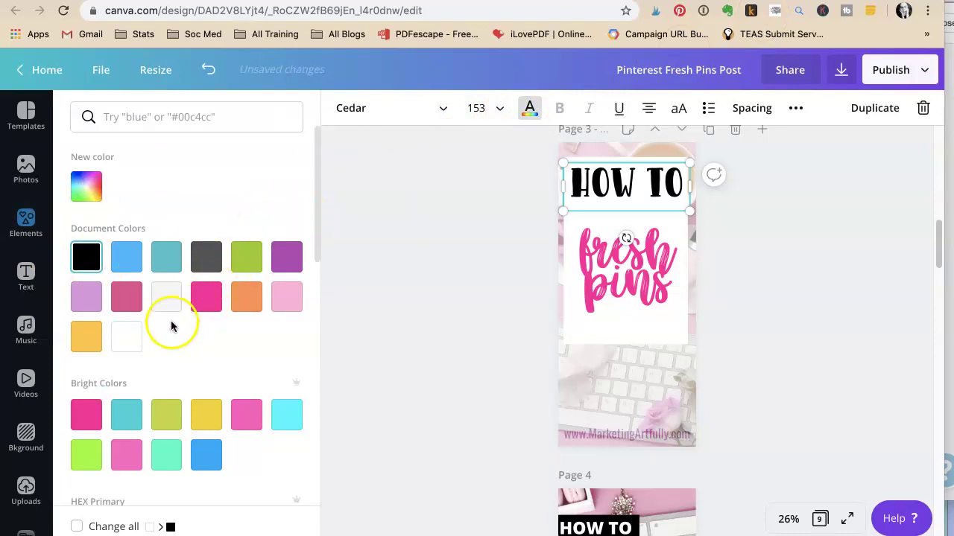
pyautogui.scroll(-5, 170, 325)
pyautogui.click(170, 355)
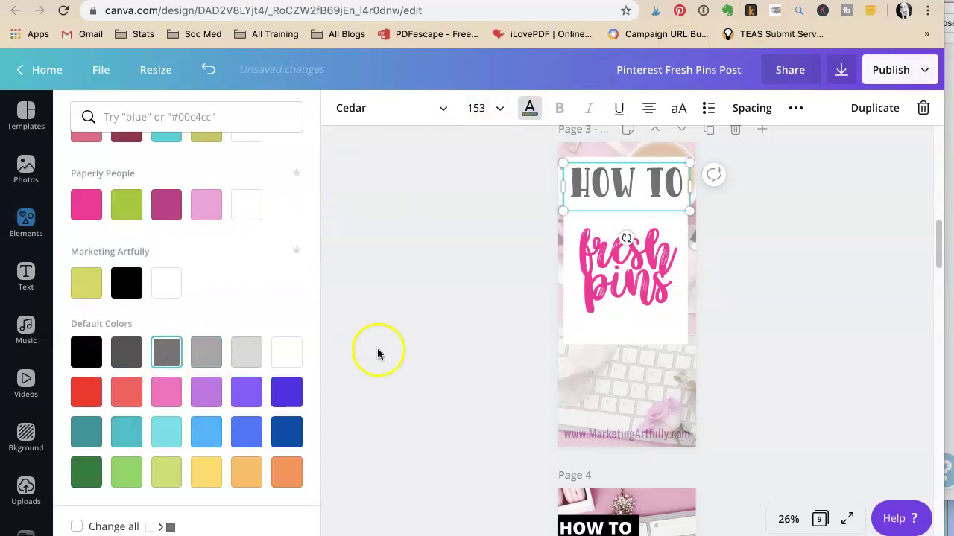
pyautogui.click(428, 250)
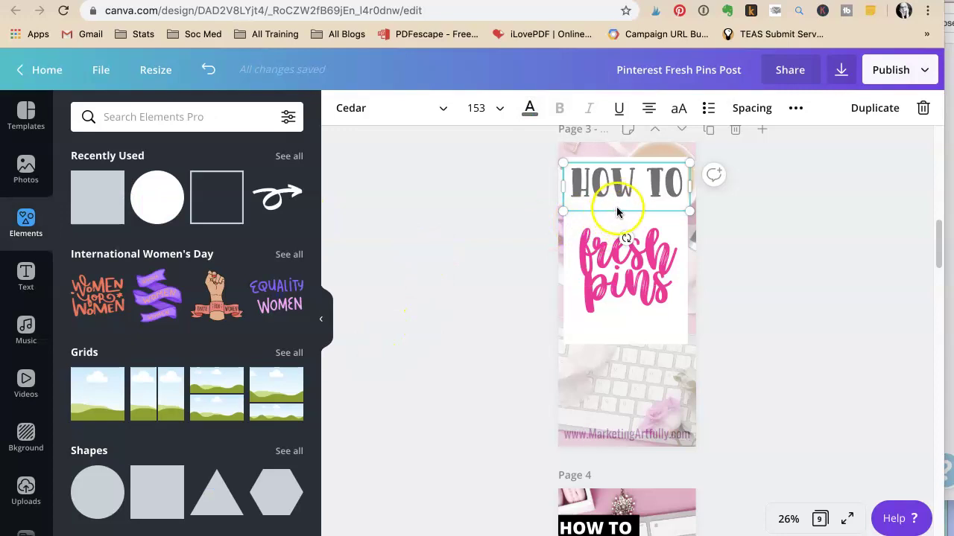
# Step: Move "HOW TO" down over "fresh pins" and recolor the hidden white "MAKE" text in the same medium grey
pyautogui.moveTo(624, 193); pyautogui.dragTo(618, 239)
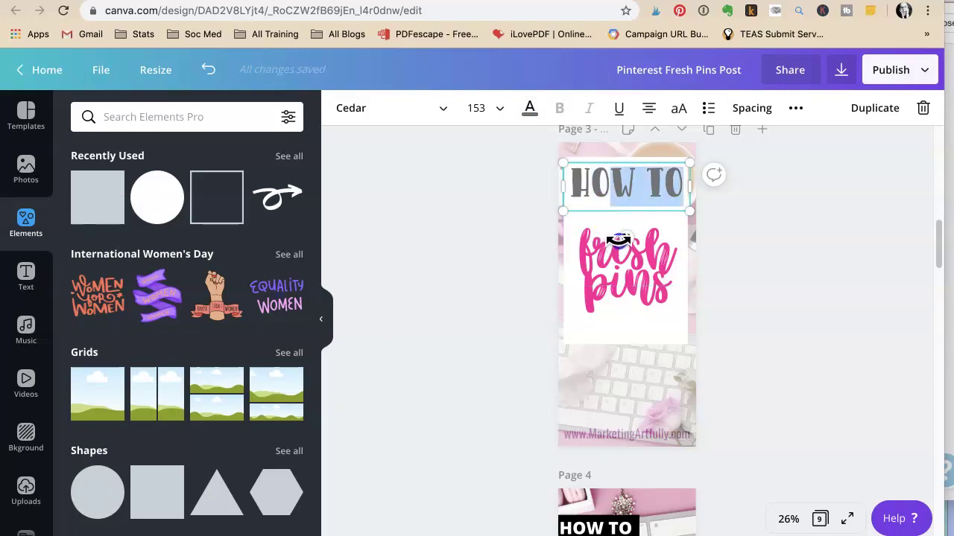
pyautogui.moveTo(596, 186); pyautogui.dragTo(581, 274)
pyautogui.click(615, 192)
pyautogui.click(612, 208)
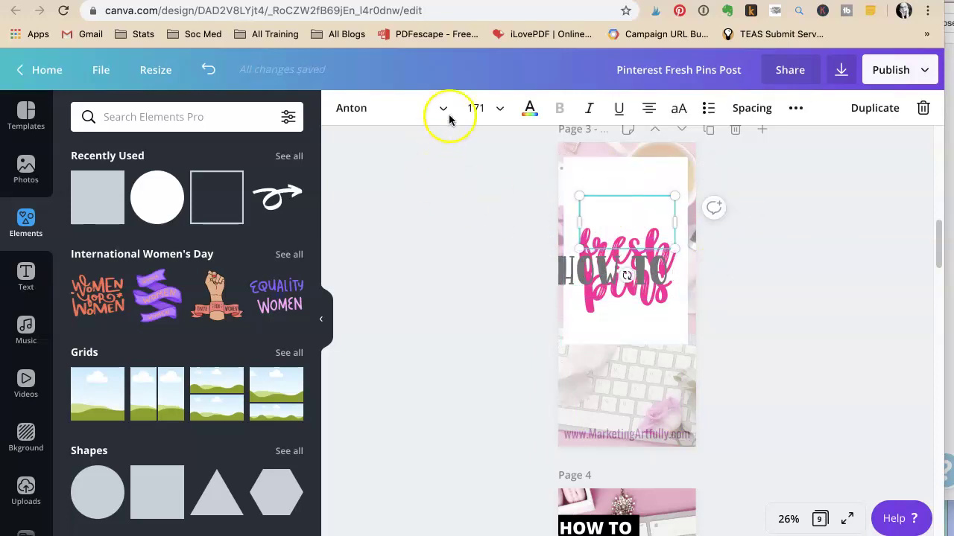
pyautogui.click(530, 108)
pyautogui.click(236, 262)
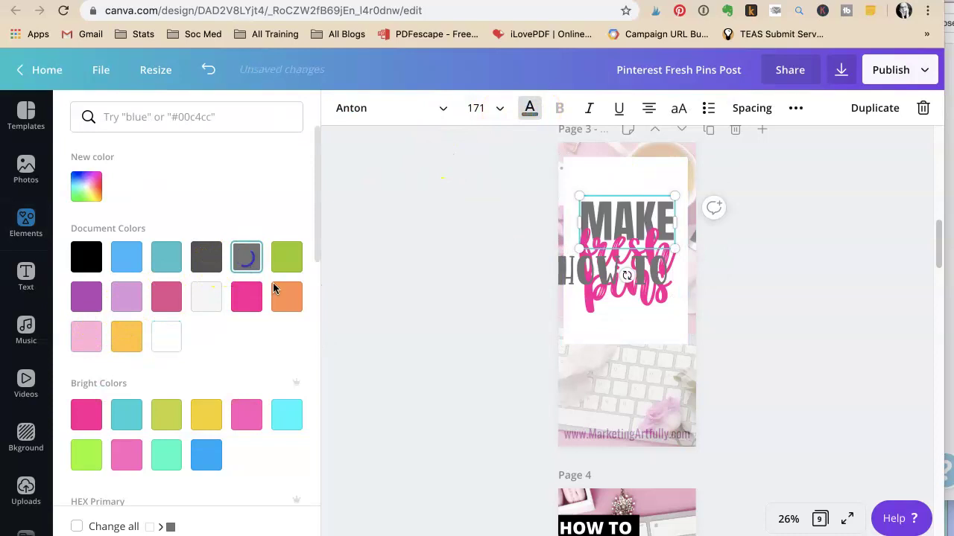
pyautogui.click(454, 207)
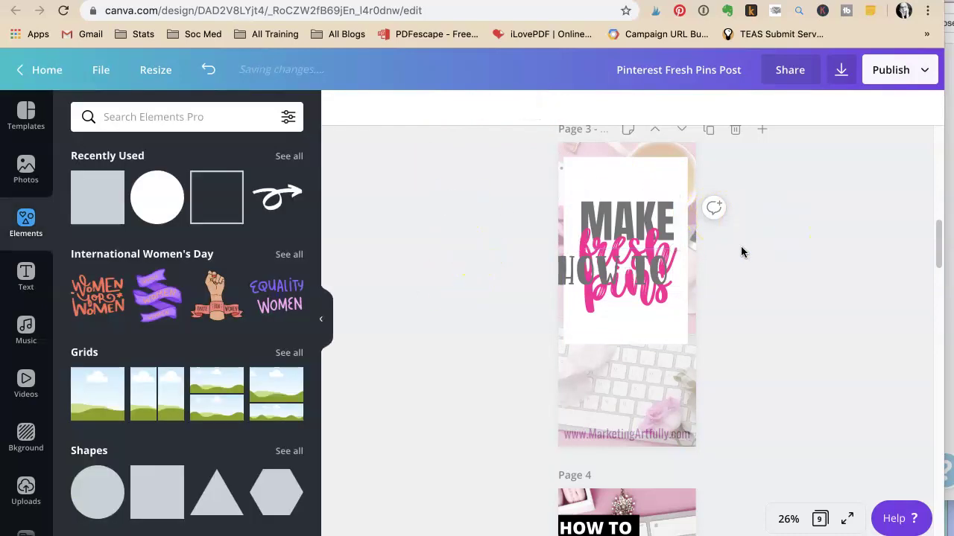
# Step: Move "HOW TO" back above "MAKE" and shorten the white rectangle so that it ends just below "fresh pins"
pyautogui.moveTo(628, 277); pyautogui.dragTo(655, 192)
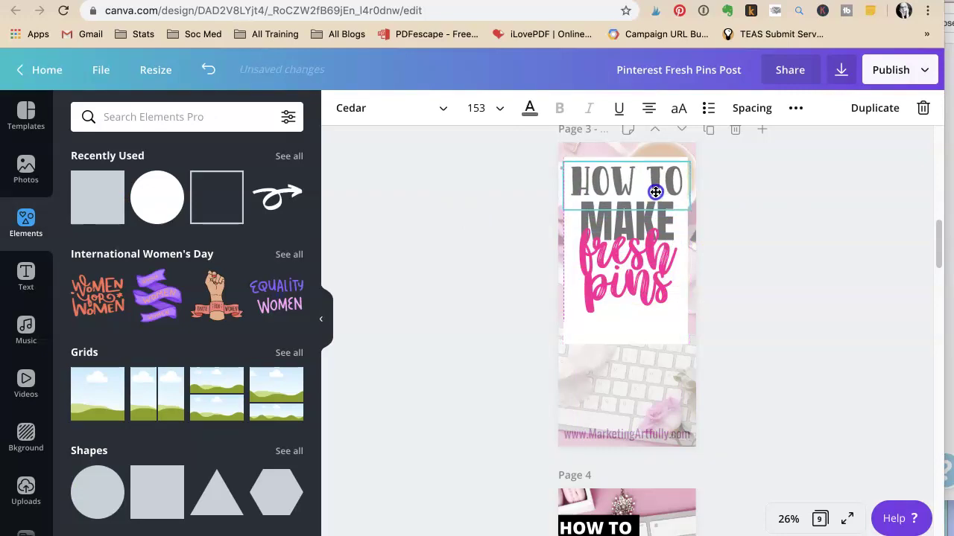
pyautogui.click(780, 254)
pyautogui.click(666, 343)
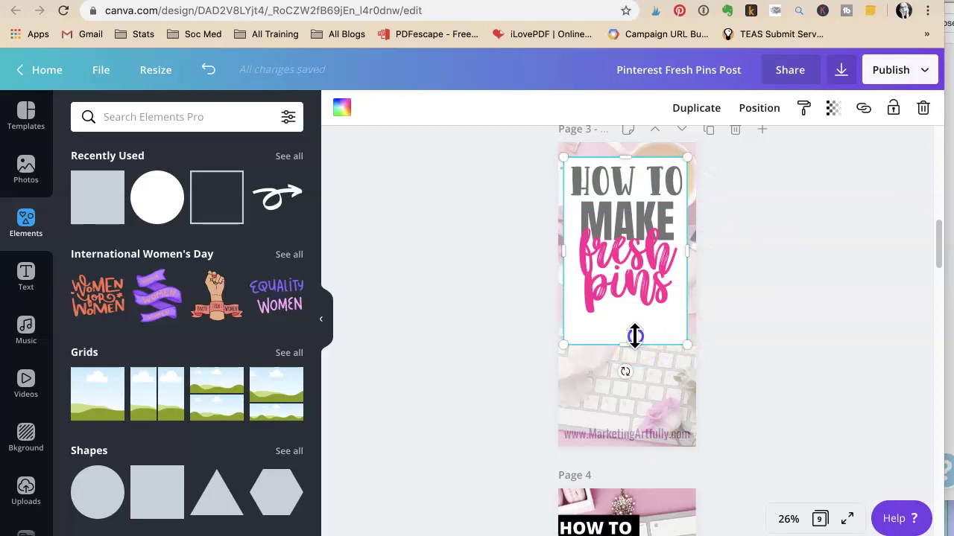
pyautogui.moveTo(626, 343); pyautogui.dragTo(627, 318)
pyautogui.click(760, 316)
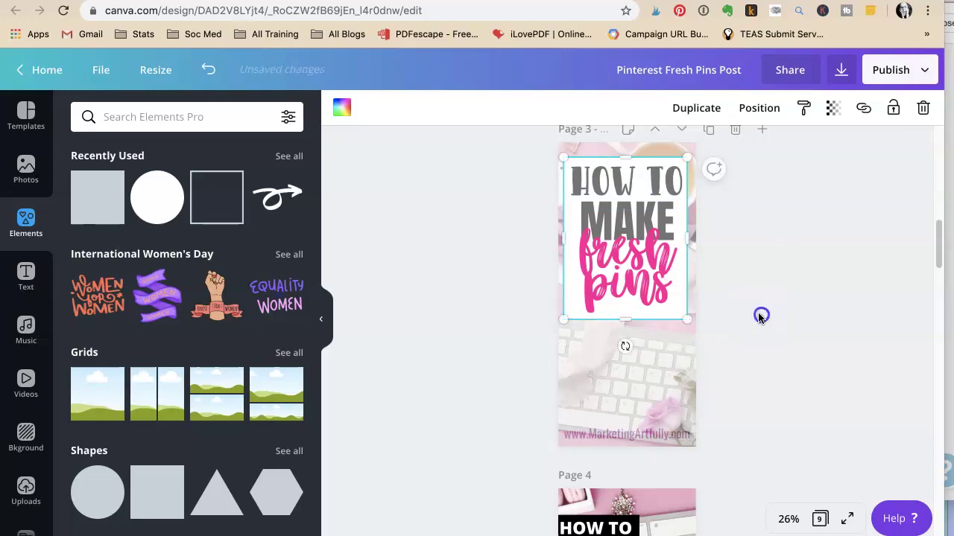
pyautogui.scroll(10, 434, 193)
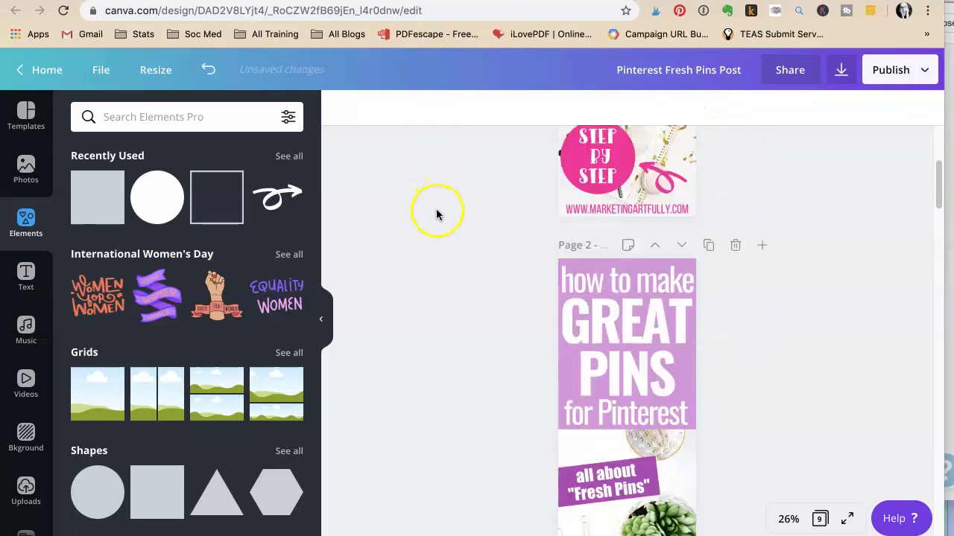
pyautogui.click(663, 320)
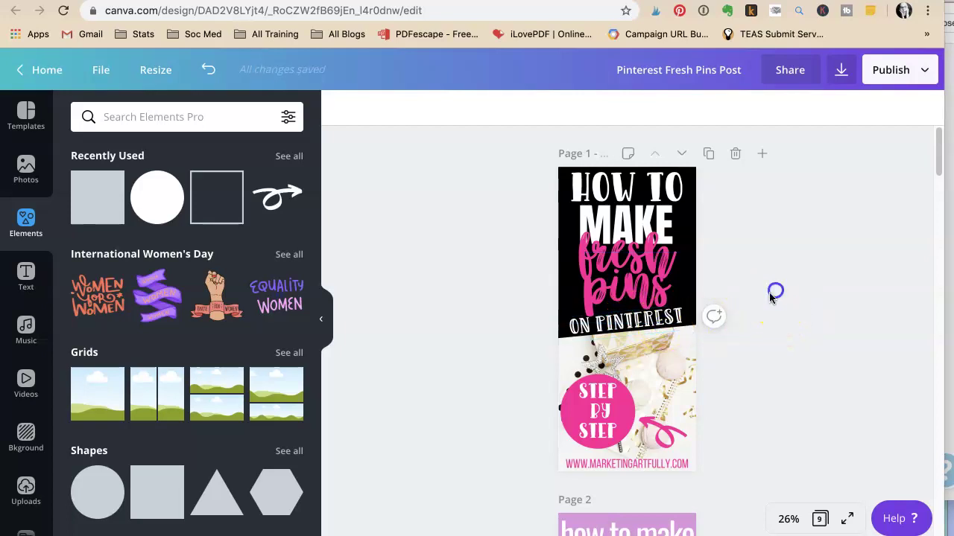
pyautogui.press('super+a')
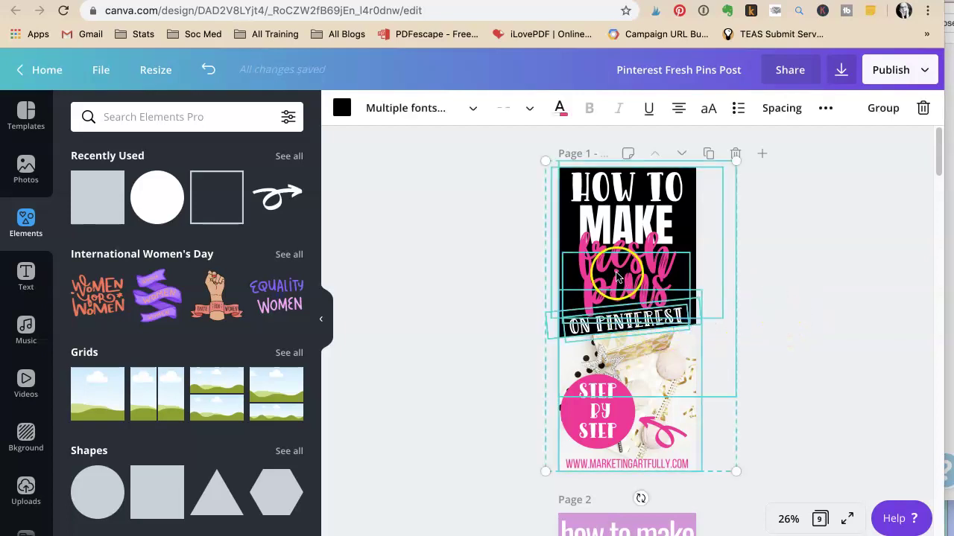
pyautogui.press('super+a')
pyautogui.click(742, 294)
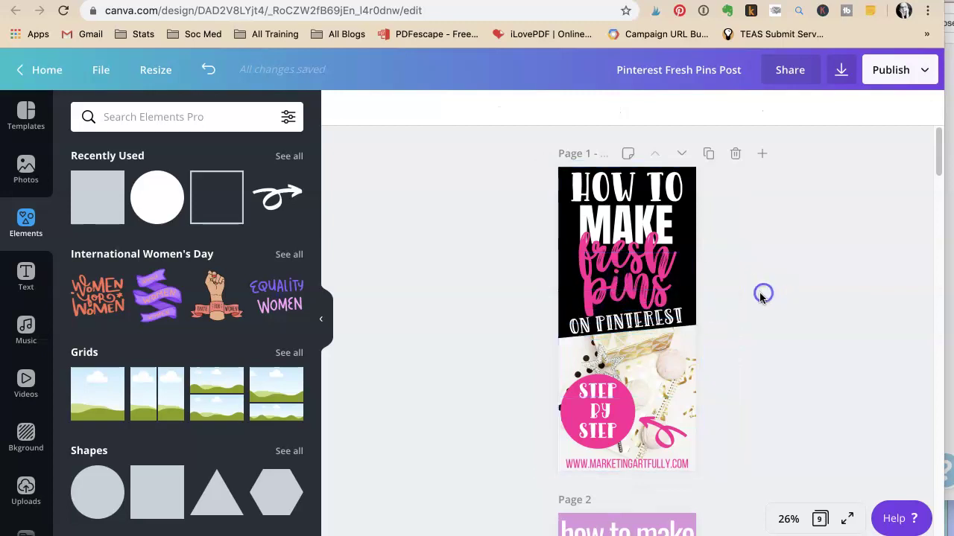
# Step: Return to page 3 and open the Arrows folder of saved graphics
pyautogui.scroll(-10, 745, 298)
pyautogui.scroll(-3, 745, 300)
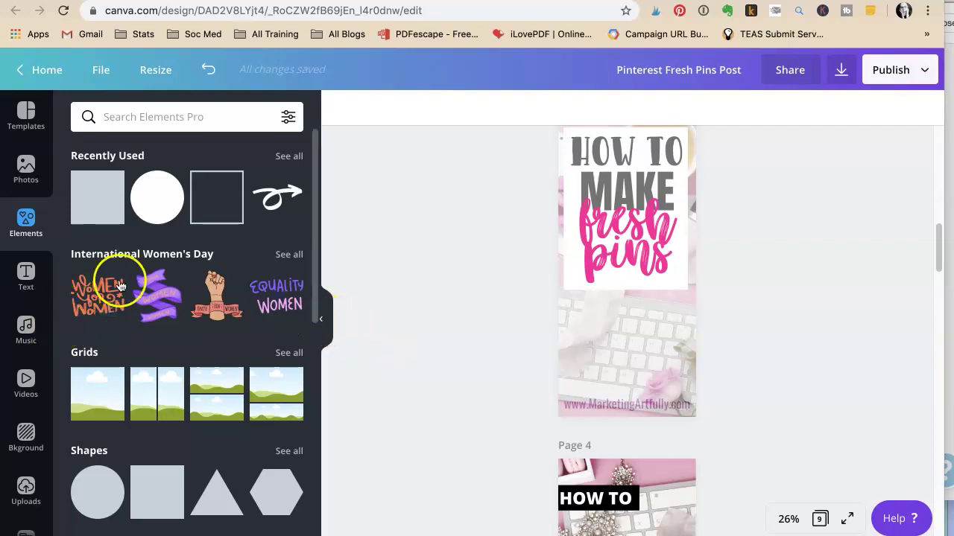
pyautogui.scroll(-2, 23, 440)
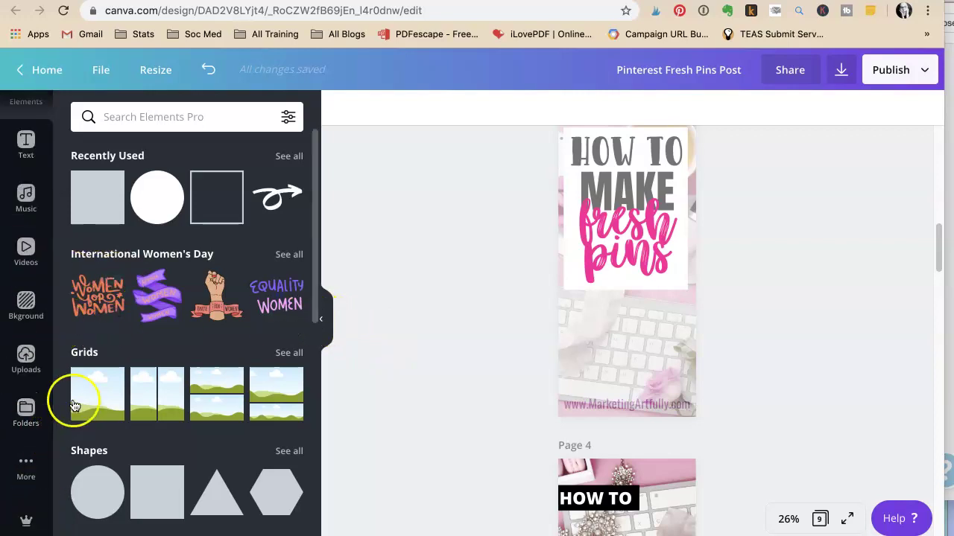
pyautogui.click(26, 412)
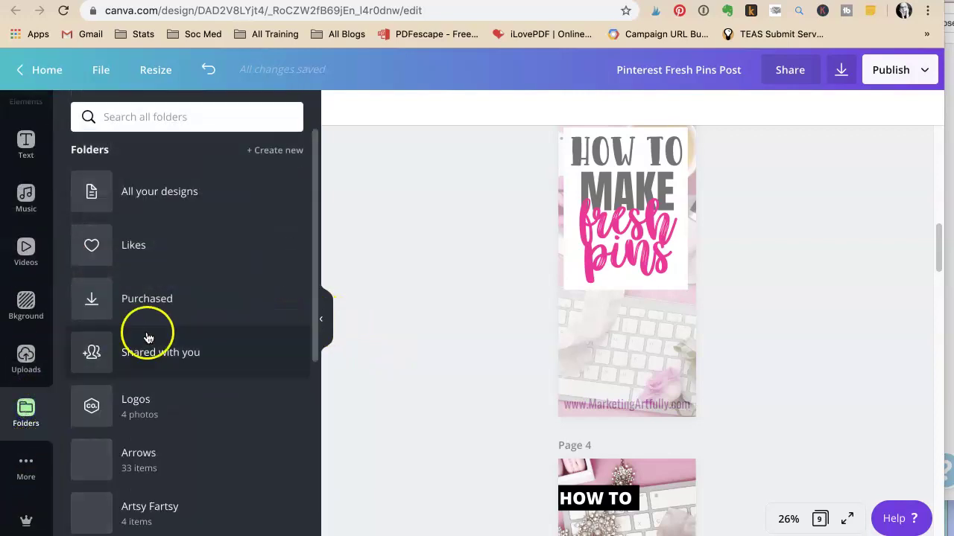
pyautogui.click(119, 466)
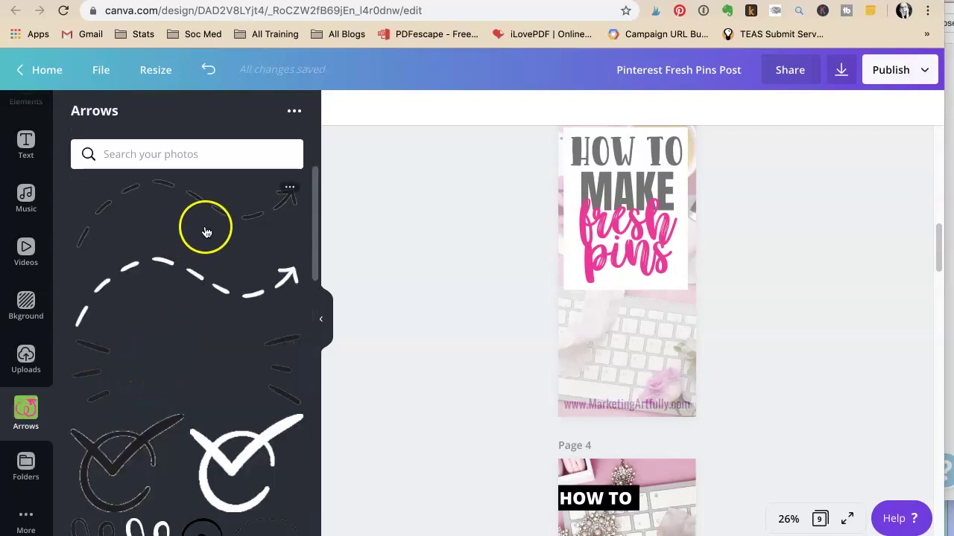
# Step: Find the pink looped arrow in the Arrows folder and add it to page 3
pyautogui.scroll(-5, 155, 364)
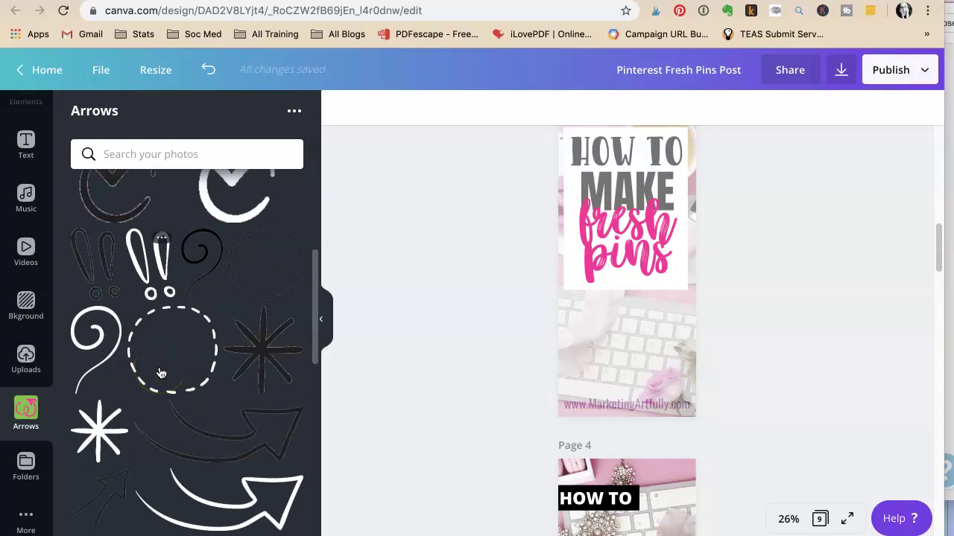
pyautogui.scroll(-3, 160, 372)
pyautogui.scroll(-2, 160, 372)
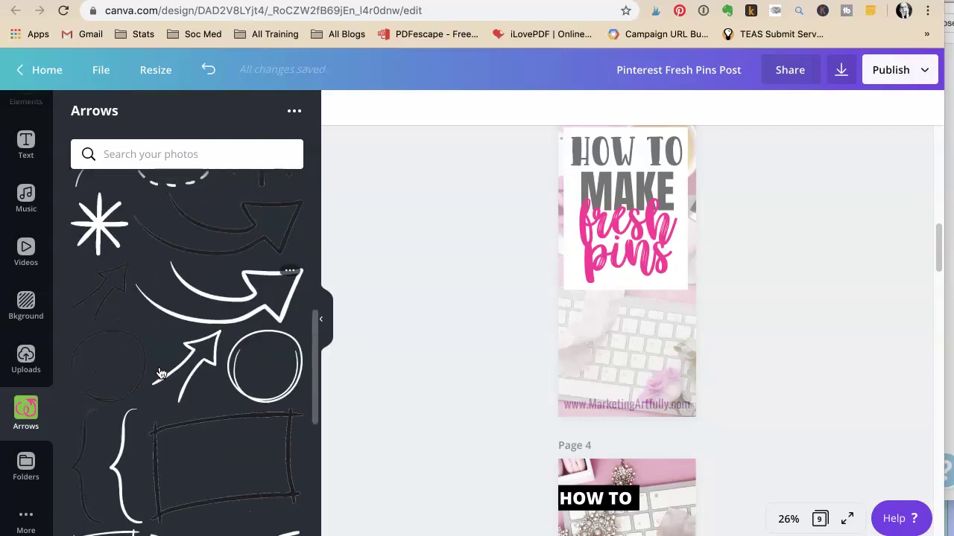
pyautogui.scroll(-8, 160, 373)
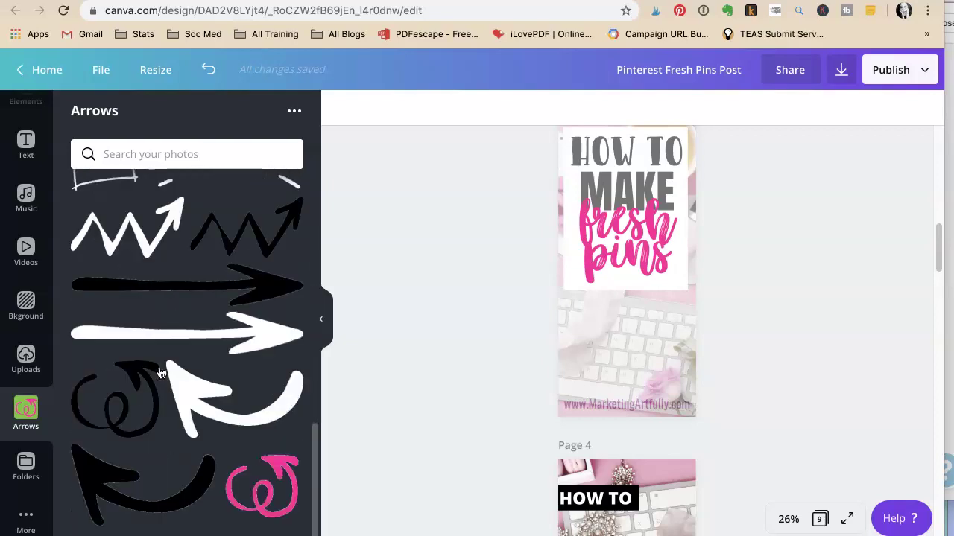
pyautogui.scroll(-1, 160, 372)
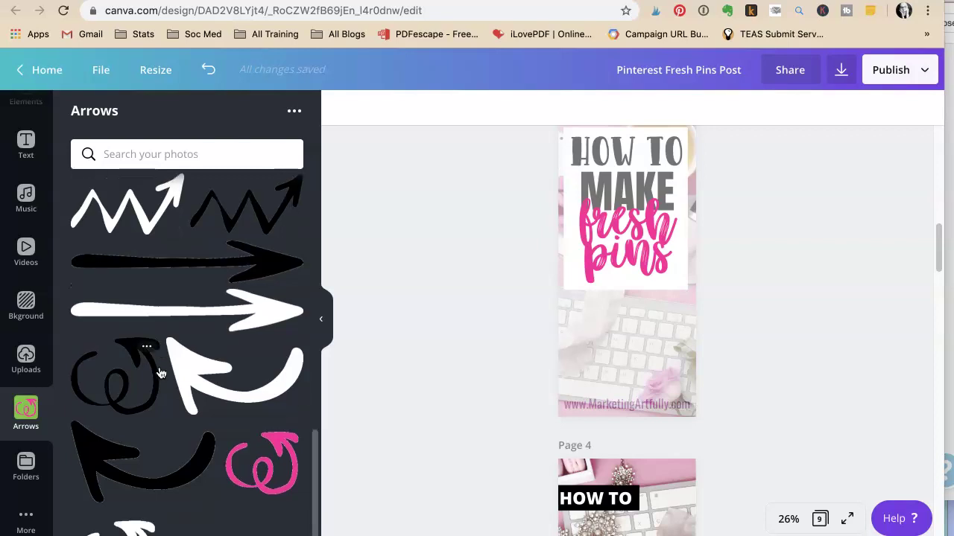
pyautogui.scroll(2, 160, 373)
pyautogui.scroll(-2, 161, 373)
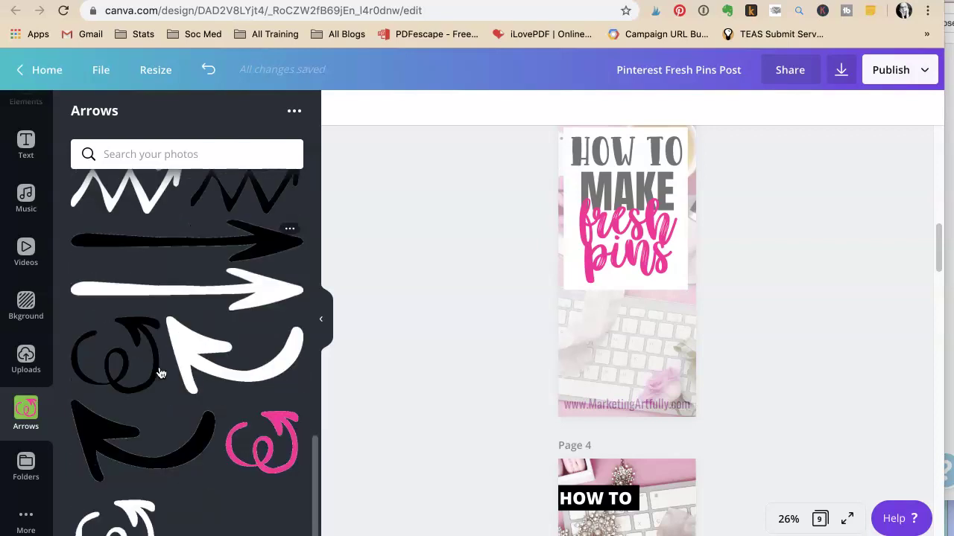
pyautogui.scroll(-1, 161, 373)
pyautogui.click(289, 447)
pyautogui.moveTo(292, 447); pyautogui.dragTo(670, 389)
pyautogui.press('super+z')
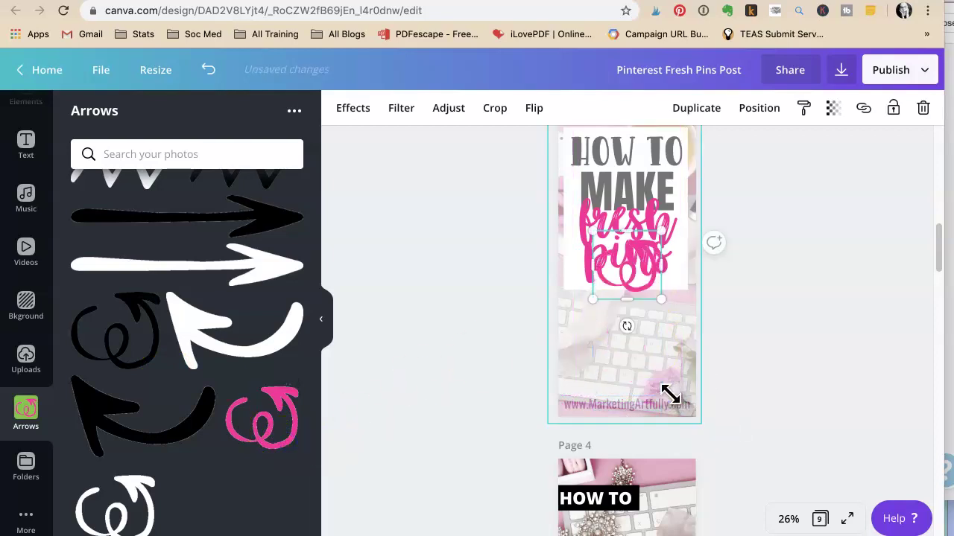
# Step: Move the pink looped arrow to the lower right of page 3, just above the website address
pyautogui.click(637, 298)
pyautogui.moveTo(637, 298); pyautogui.dragTo(699, 370)
pyautogui.press('Left')
pyautogui.press('Left')
pyautogui.press('Left')
pyautogui.press('Left')
pyautogui.press('Left')
pyautogui.press('Left')
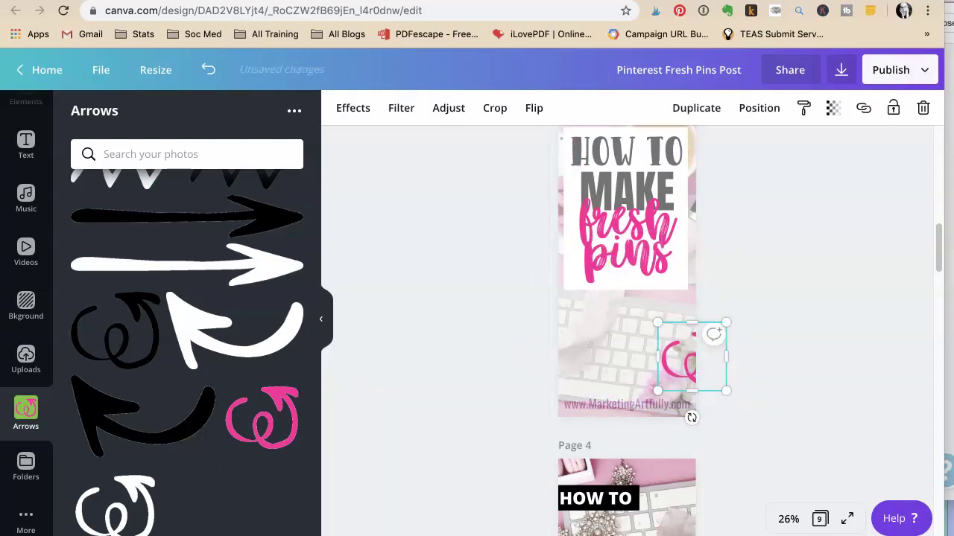
pyautogui.press('Left')
pyautogui.press('Left')
pyautogui.press('Left')
pyautogui.press('Left')
pyautogui.press('Left')
pyautogui.press('Left')
pyautogui.press('Left')
pyautogui.press('Left')
pyautogui.press('Left')
pyautogui.press('Left')
pyautogui.press('Left')
pyautogui.press('Left')
pyautogui.press('Left')
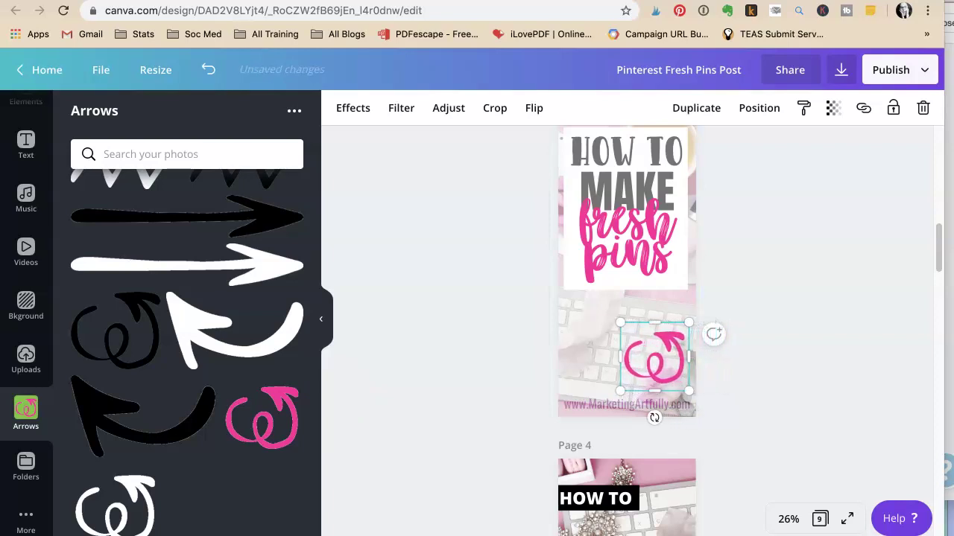
pyautogui.click(787, 283)
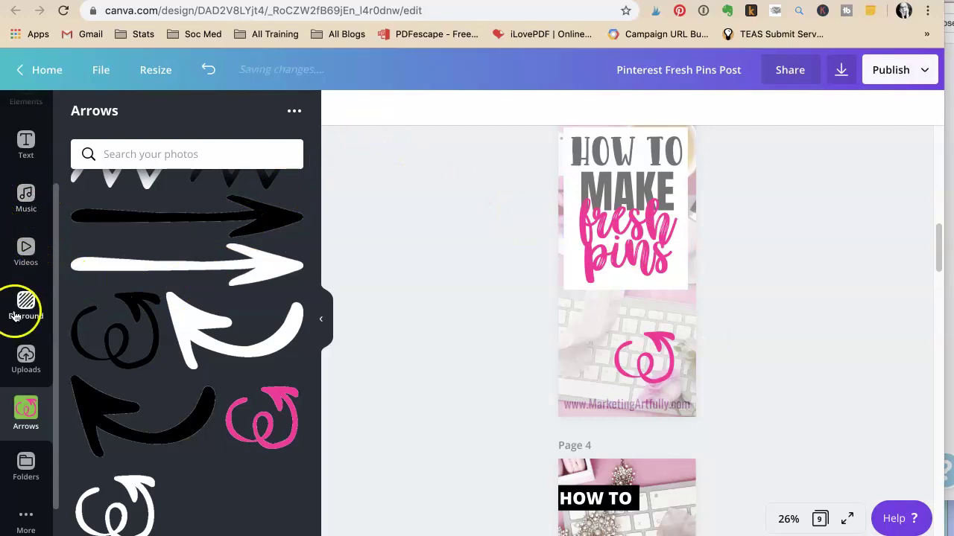
# Step: Add a heading reading "ON PINTEREST" to page 3 at the lower edge of "fresh pins"
pyautogui.click(27, 167)
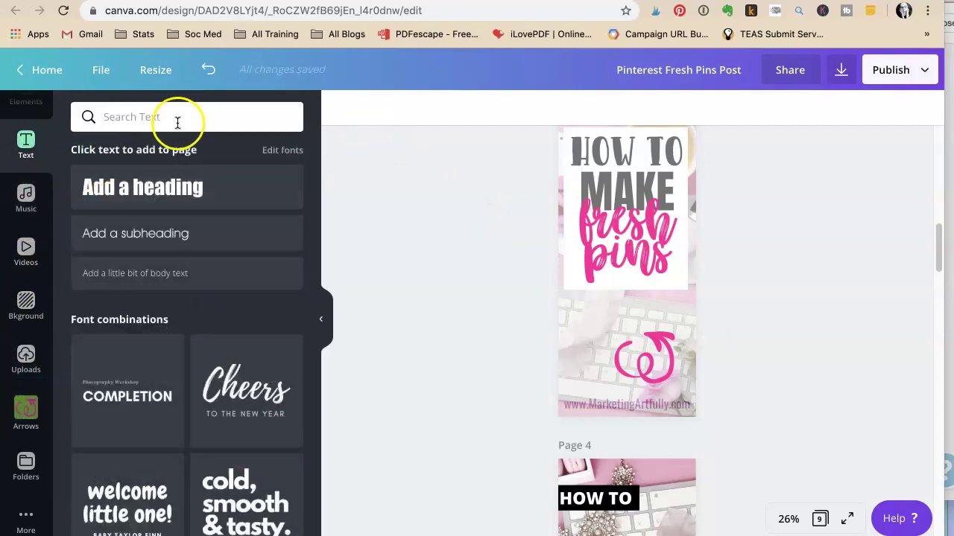
pyautogui.click(112, 187)
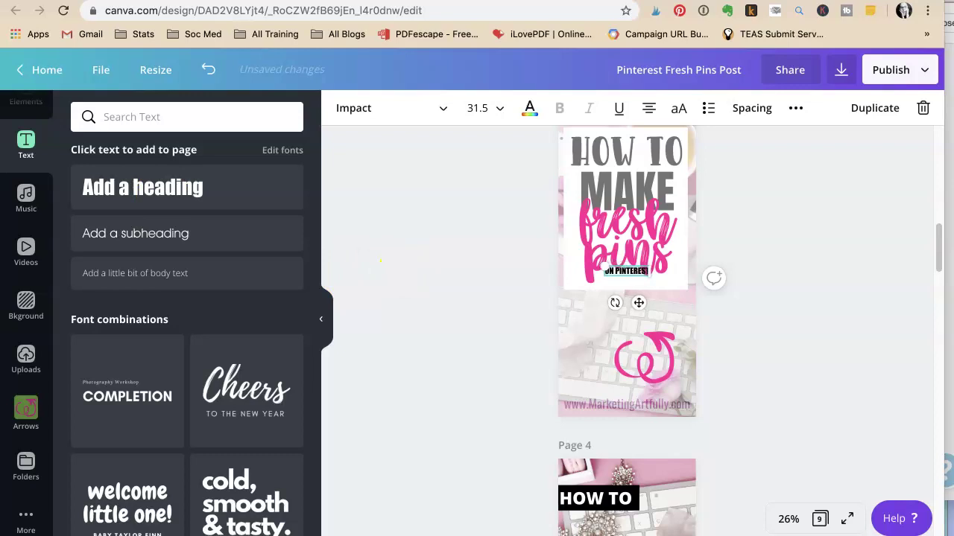
# Step: Send page 3's faded background photo to the back, behind all other elements
pyautogui.click(615, 182)
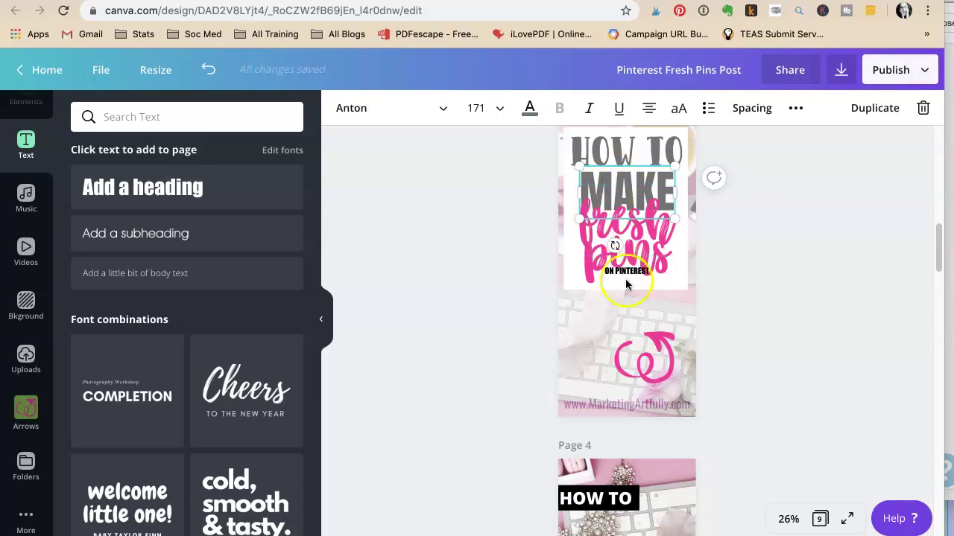
pyautogui.click(624, 313)
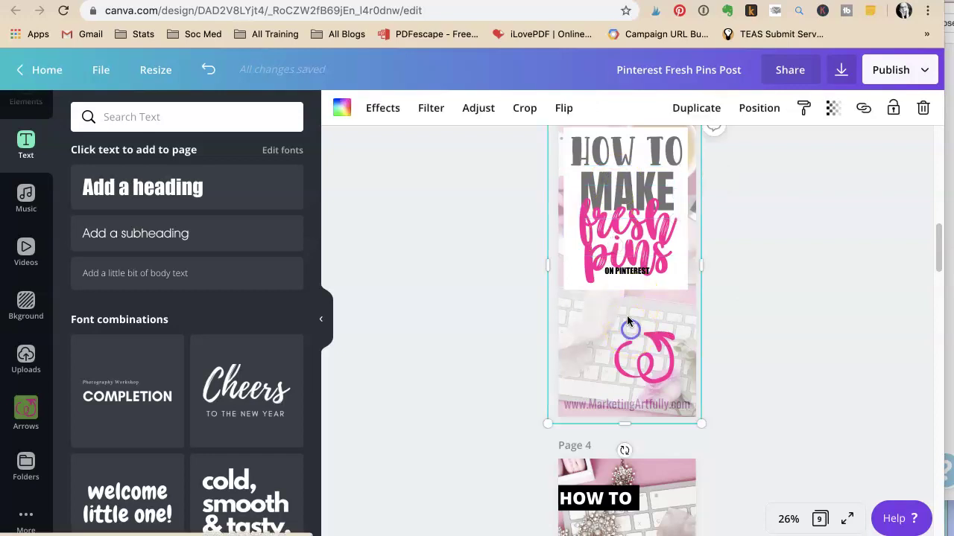
pyautogui.click(621, 317)
pyautogui.click(798, 204)
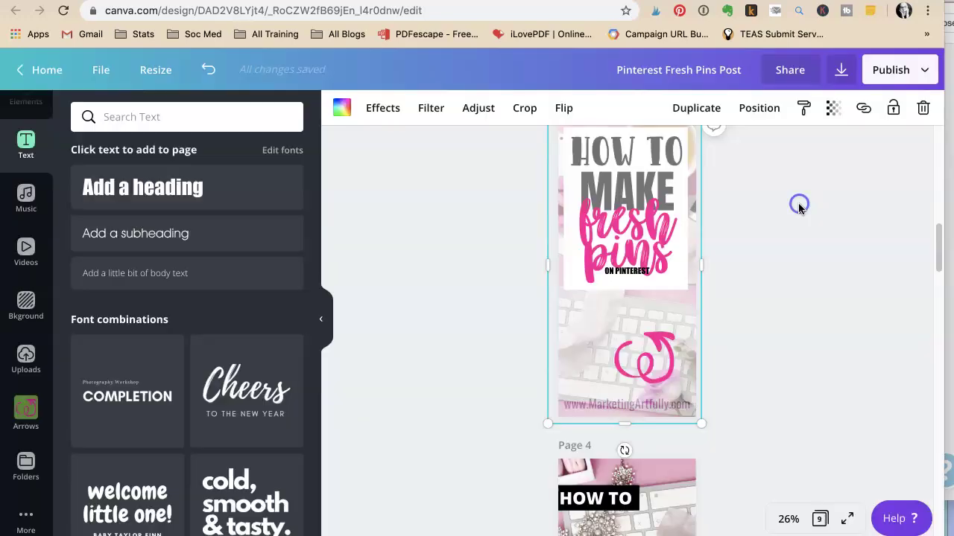
pyautogui.click(636, 316)
pyautogui.click(636, 315)
pyautogui.rightClick(628, 313)
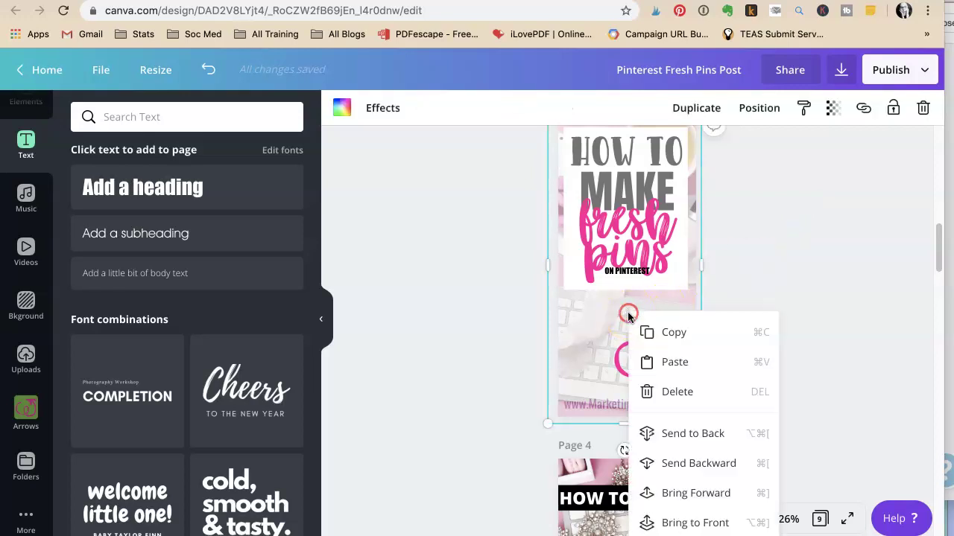
pyautogui.click(698, 440)
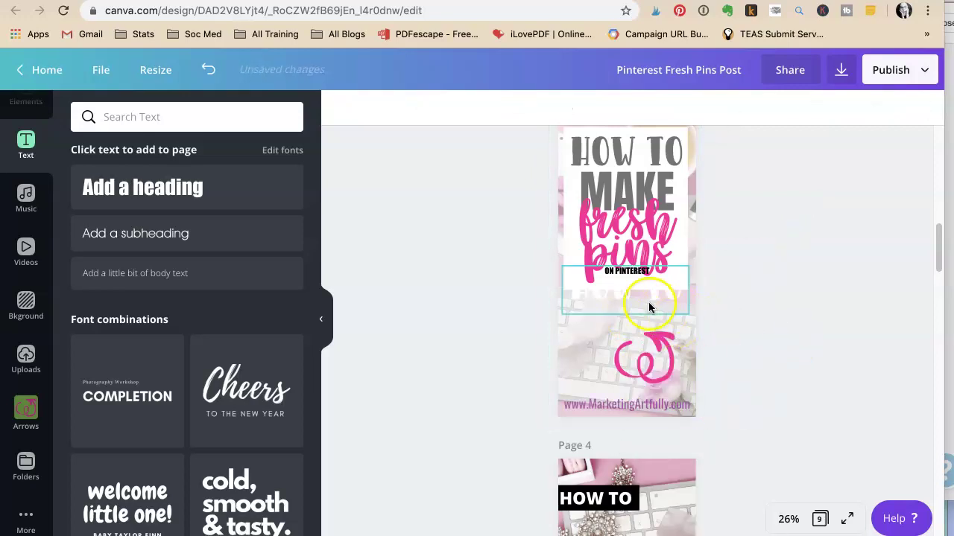
# Step: Enlarge "ON PINTEREST" on page 3 to size 81.6 and place it, tilted upward, between the white panel and the arrow
pyautogui.click(649, 301)
pyautogui.click(630, 275)
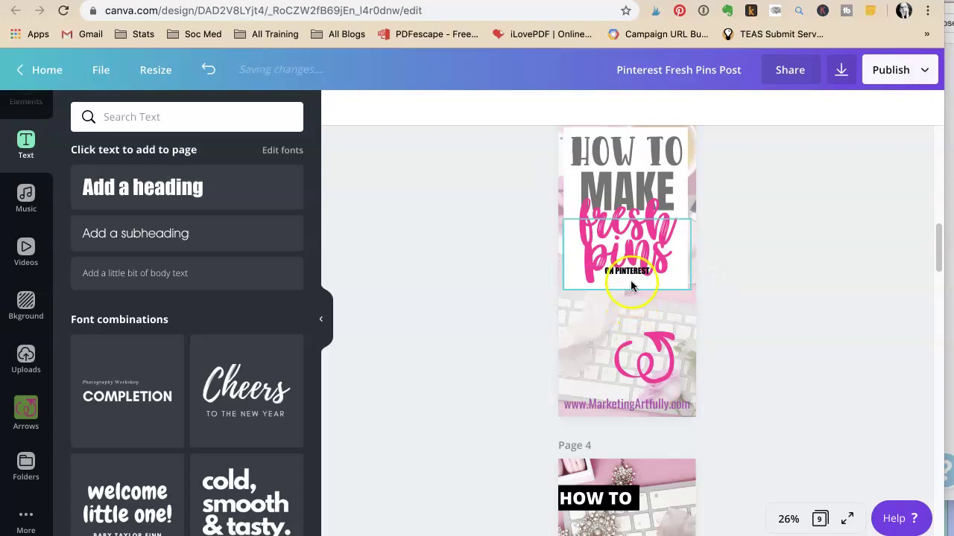
pyautogui.moveTo(631, 275); pyautogui.dragTo(630, 279)
pyautogui.moveTo(597, 320); pyautogui.dragTo(681, 287)
pyautogui.moveTo(777, 330); pyautogui.dragTo(673, 334)
pyautogui.moveTo(615, 364); pyautogui.dragTo(628, 362)
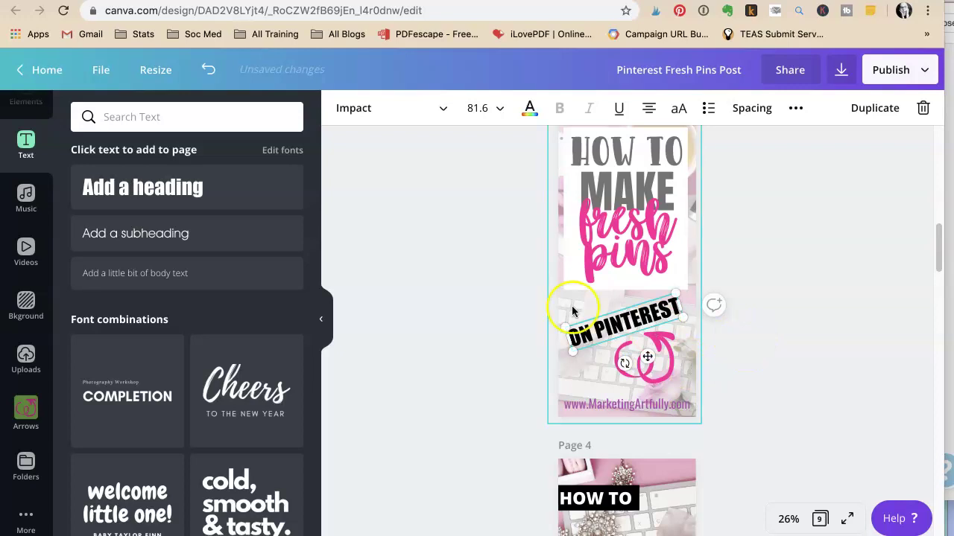
# Step: Color the "ON PINTEREST" text bright pink to match "fresh pins" and the arrow
pyautogui.click(530, 108)
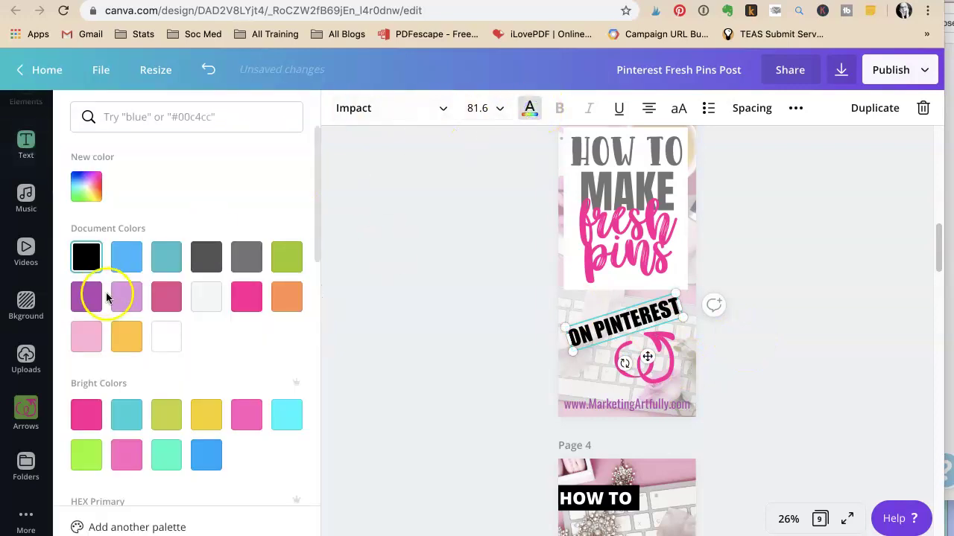
pyautogui.click(247, 296)
pyautogui.click(410, 188)
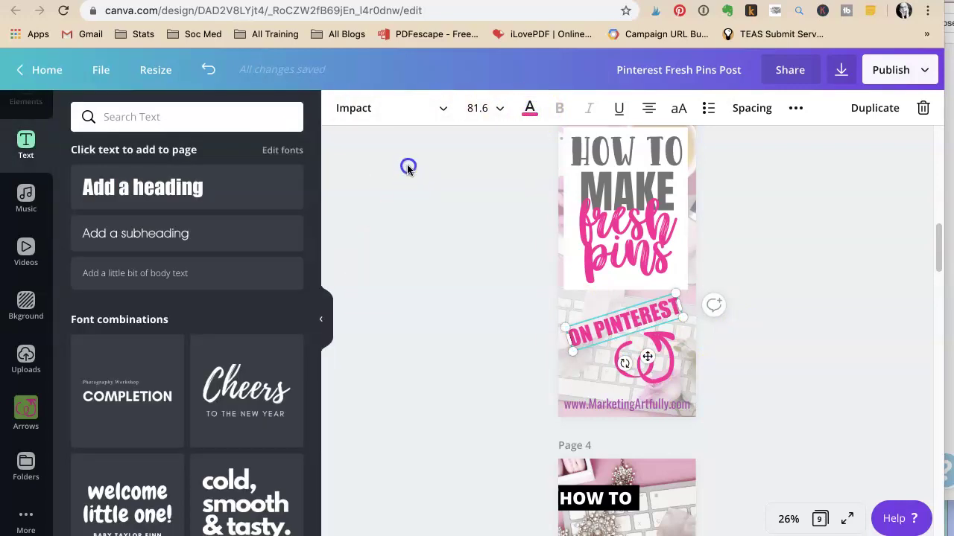
# Step: Replace "BECOME A" on page 4 with "MAKE FRESH" and widen the green banner to cover the new text
pyautogui.scroll(-1, 765, 298)
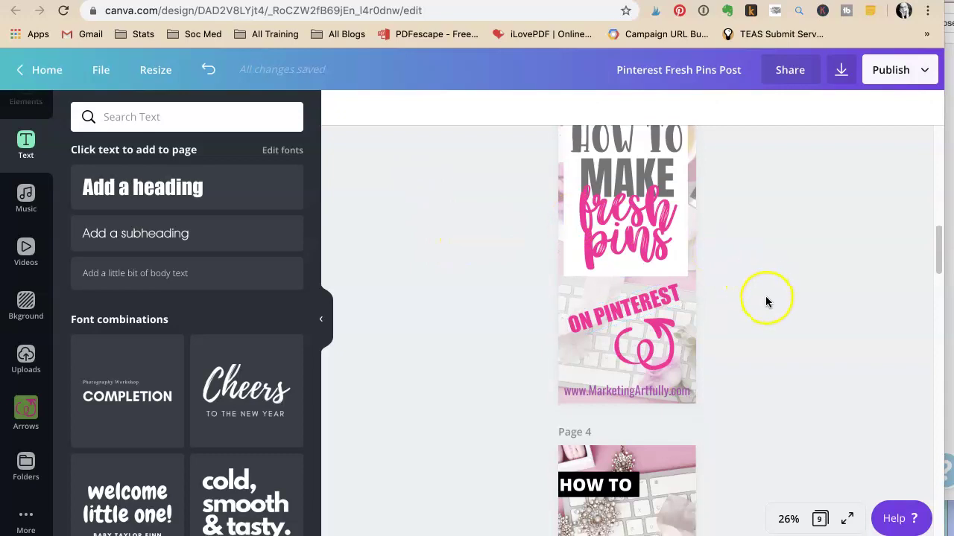
pyautogui.scroll(3, 765, 298)
pyautogui.scroll(-4, 766, 300)
pyautogui.scroll(-3, 766, 303)
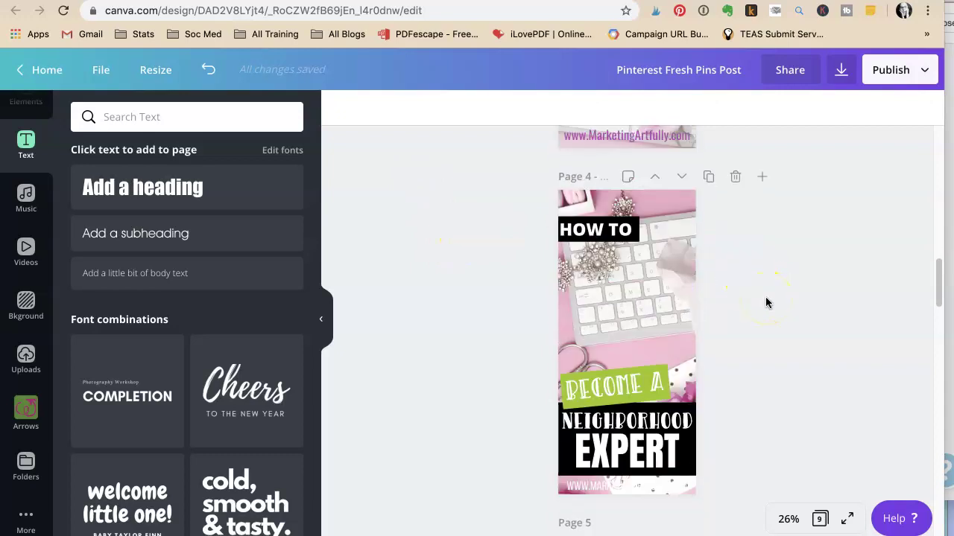
pyautogui.click(611, 376)
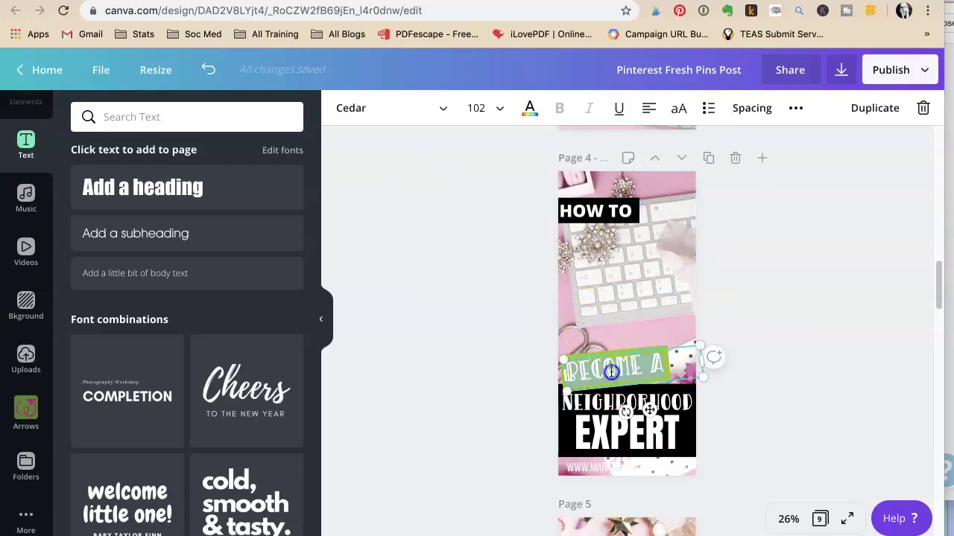
pyautogui.write('MKE')
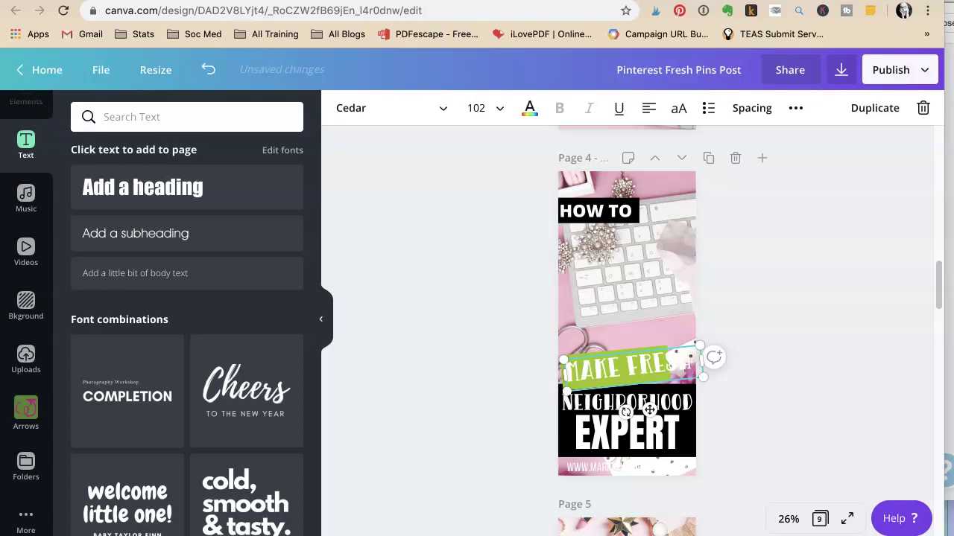
pyautogui.click(792, 375)
pyautogui.click(615, 350)
pyautogui.moveTo(670, 362); pyautogui.dragTo(697, 363)
pyautogui.click(753, 402)
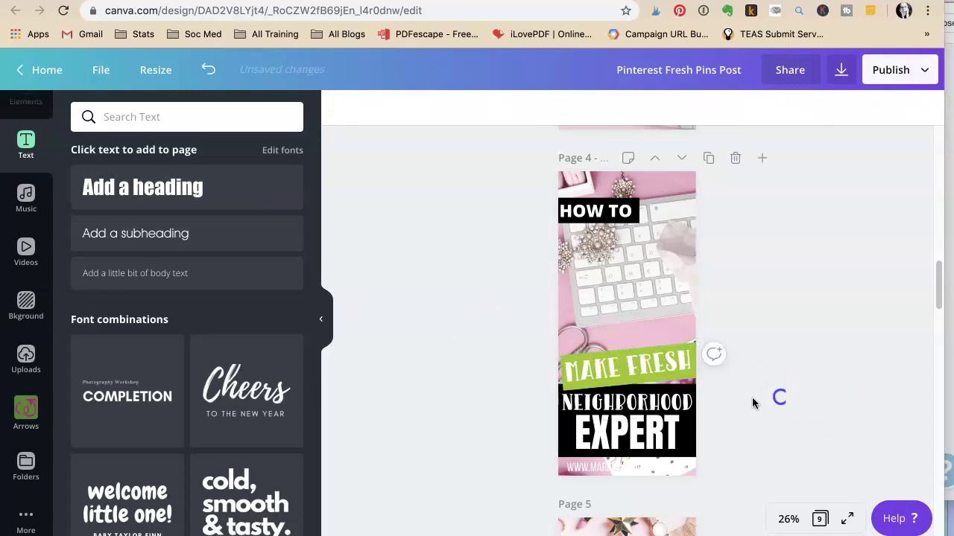
# Step: Move the green banner together with its "MAKE FRESH" text up to just below "HOW TO"
pyautogui.click(623, 405)
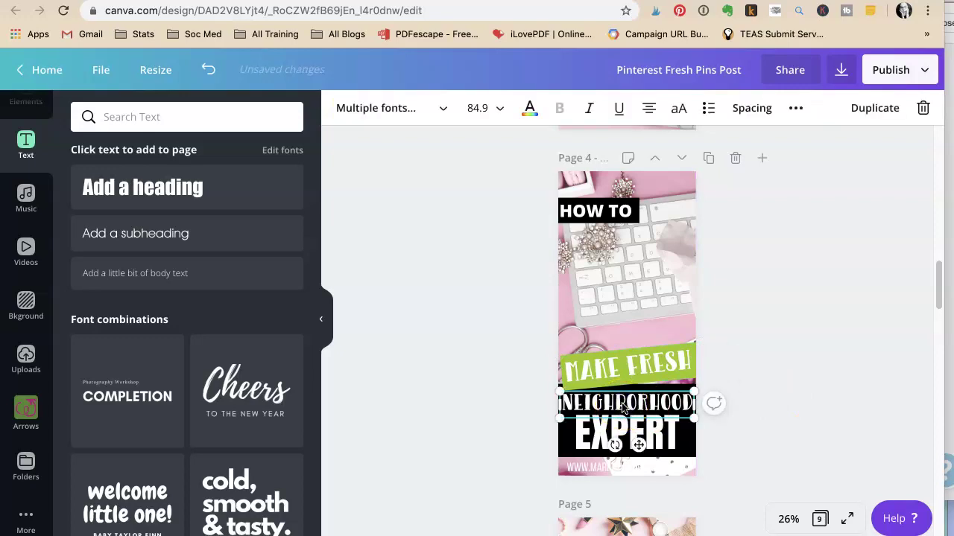
pyautogui.moveTo(713, 357); pyautogui.dragTo(645, 267)
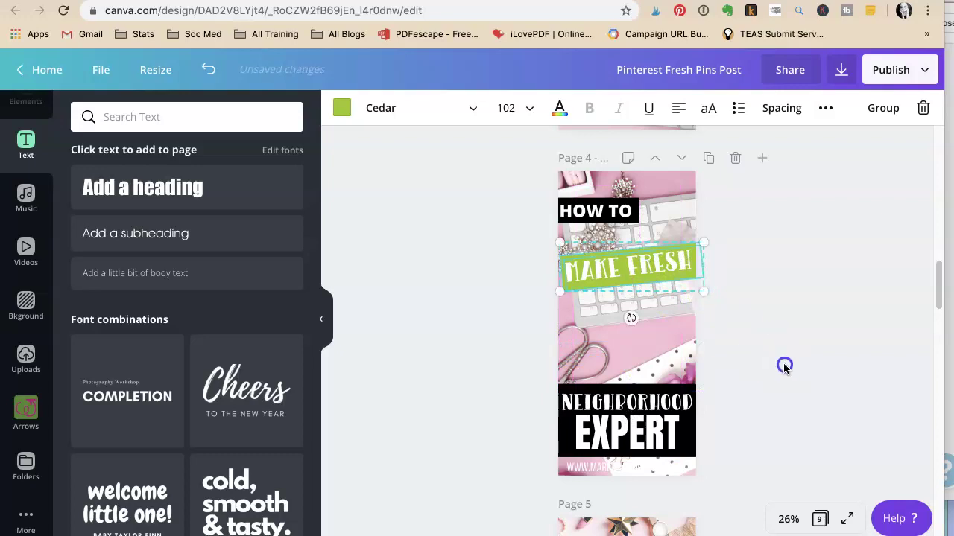
pyautogui.click(606, 405)
# Step: Duplicate the "EXPERT" text, place the copy above "NEIGHBORHOOD", and change its wording to "PINS"
pyautogui.click(610, 444)
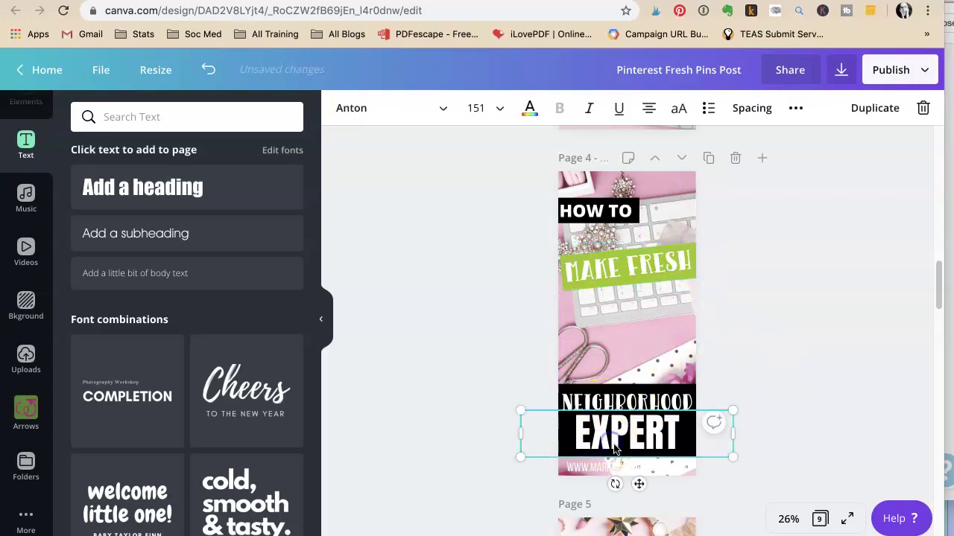
pyautogui.moveTo(618, 445); pyautogui.dragTo(620, 440)
pyautogui.moveTo(621, 401); pyautogui.dragTo(614, 377)
pyautogui.doubleClick(614, 373)
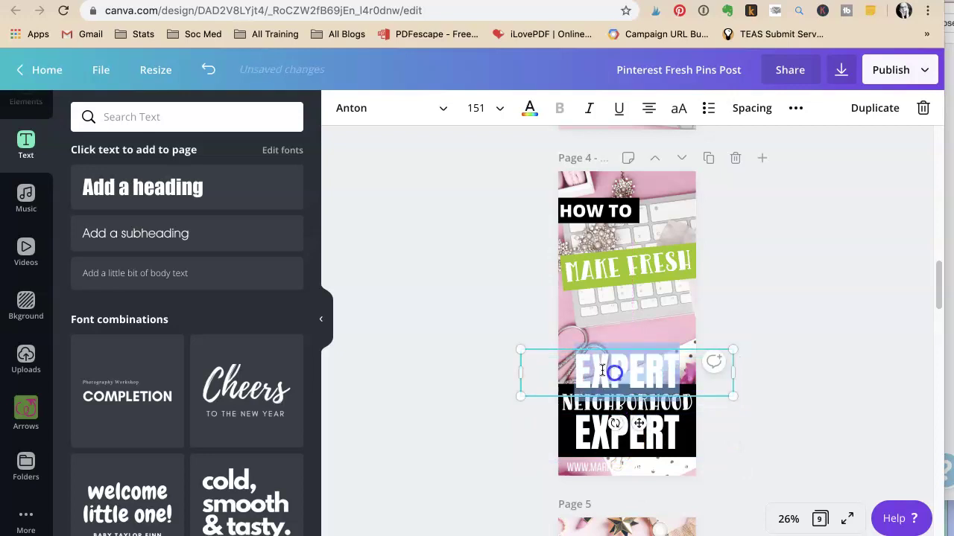
pyautogui.write('PINS')
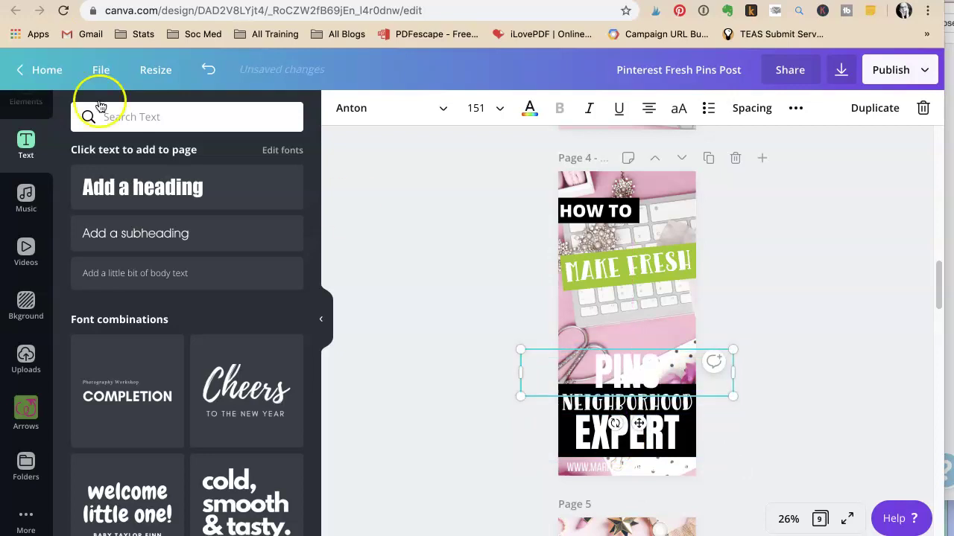
# Step: Set the "PINS" text to font size 200 and move it up clear of the black box
pyautogui.click(477, 108)
pyautogui.write('1')
pyautogui.press('BackSpace')
pyautogui.write('20')
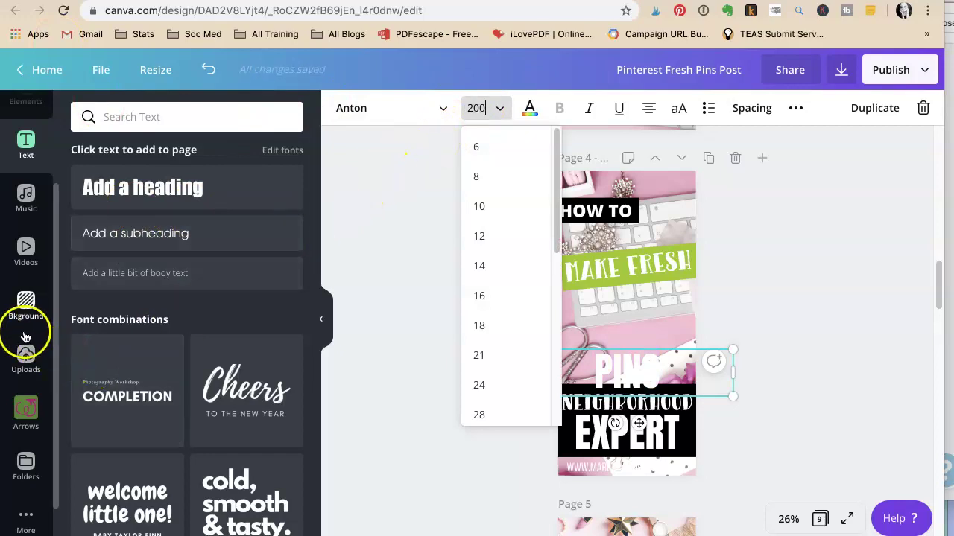
pyautogui.write('0')
pyautogui.press('Return')
pyautogui.click(823, 349)
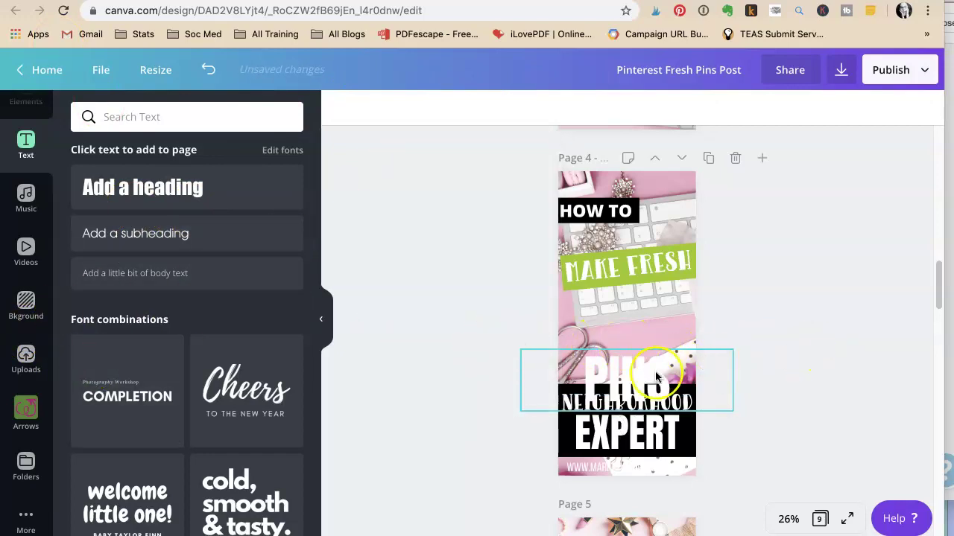
pyautogui.moveTo(621, 386); pyautogui.dragTo(621, 338)
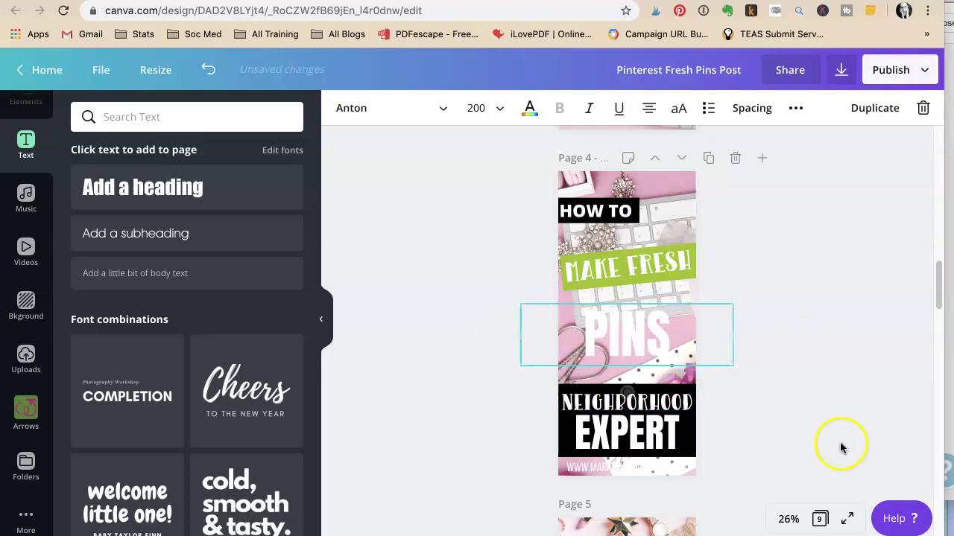
# Step: Replace "NEIGHBORHOOD" in the black box with "ON PINTEREST"
pyautogui.click(734, 414)
pyautogui.click(641, 406)
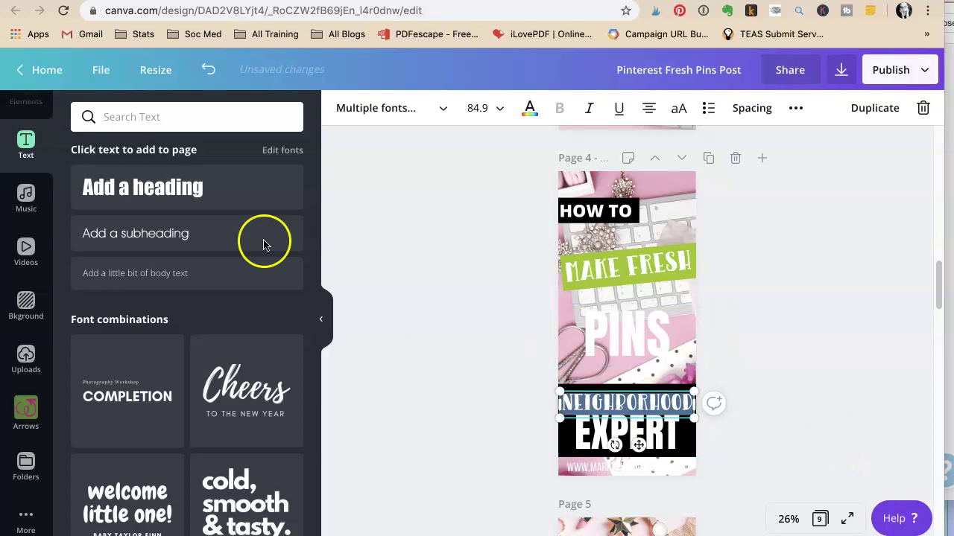
pyautogui.write('P')
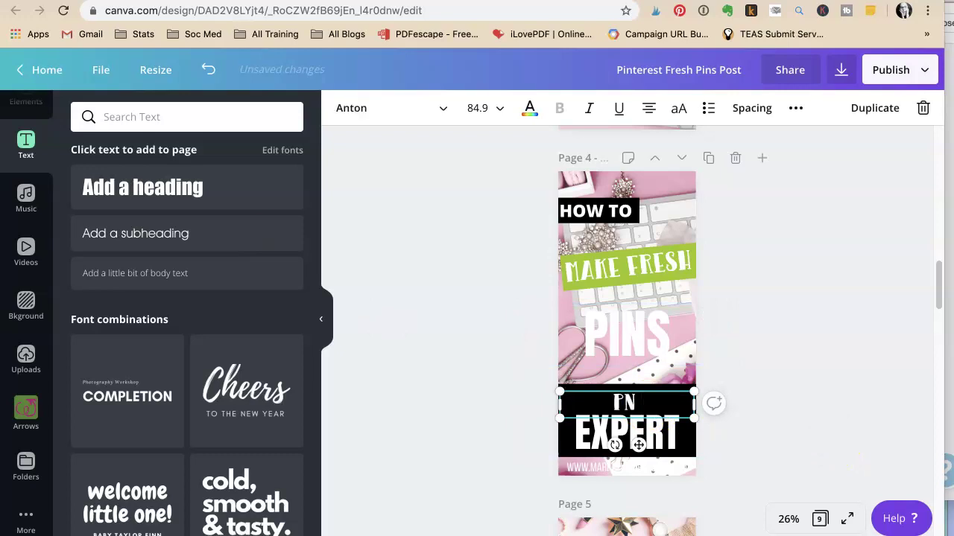
pyautogui.write('INTEEST')
pyautogui.press('BackSpace')
pyautogui.press('BackSpace')
pyautogui.press('BackSpace')
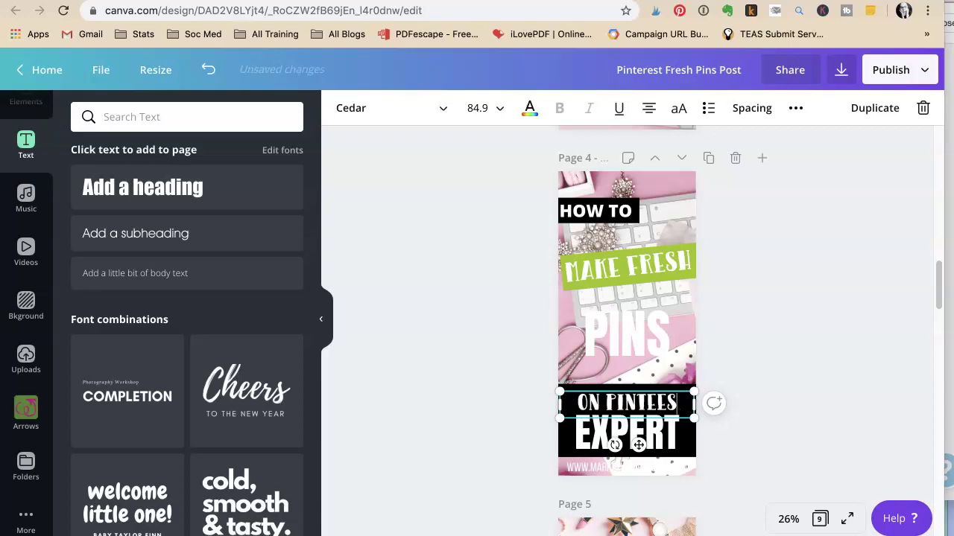
pyautogui.write('REST')
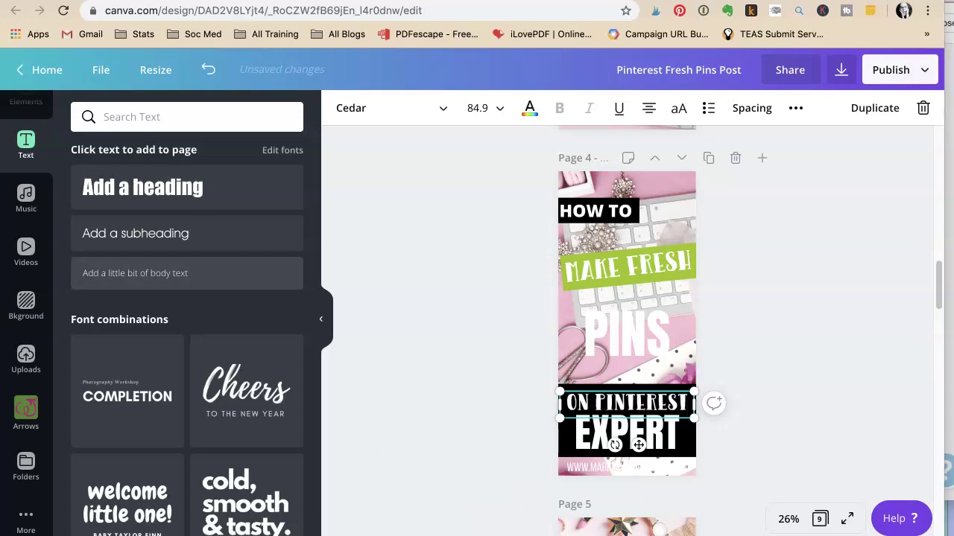
pyautogui.click(744, 346)
# Step: Move "PINS" up against the green banner and delete the "EXPERT" text from the black box
pyautogui.moveTo(653, 339); pyautogui.dragTo(637, 310)
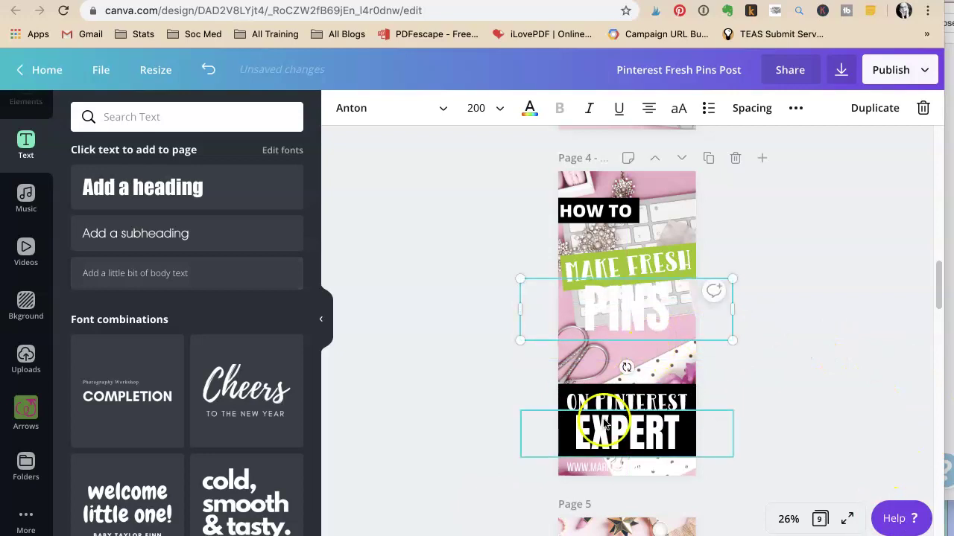
pyautogui.click(561, 462)
pyautogui.press('Delete')
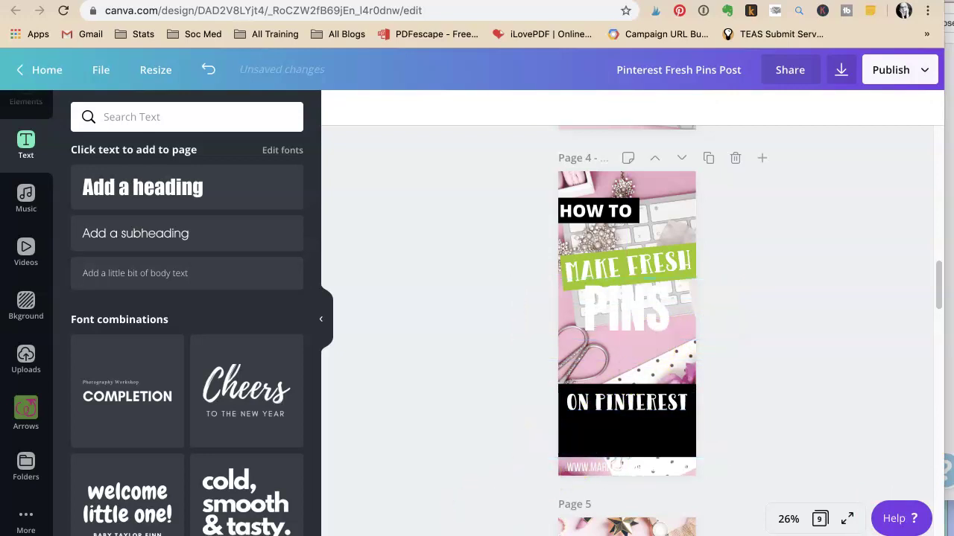
# Step: Shorten the black box to a height of about 201 and move it with "ON PINTEREST" slightly down the page
pyautogui.click(653, 443)
pyautogui.moveTo(642, 449); pyautogui.dragTo(642, 417)
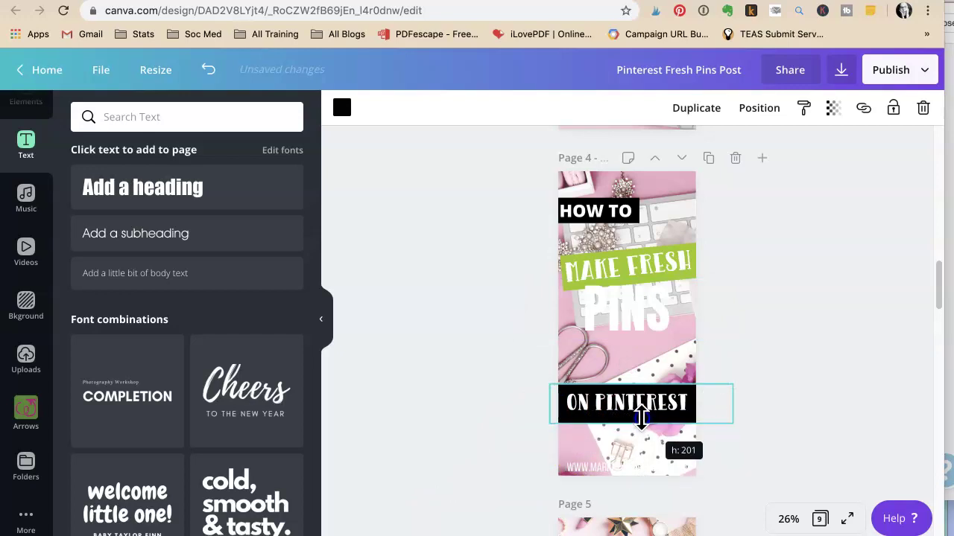
pyautogui.click(761, 392)
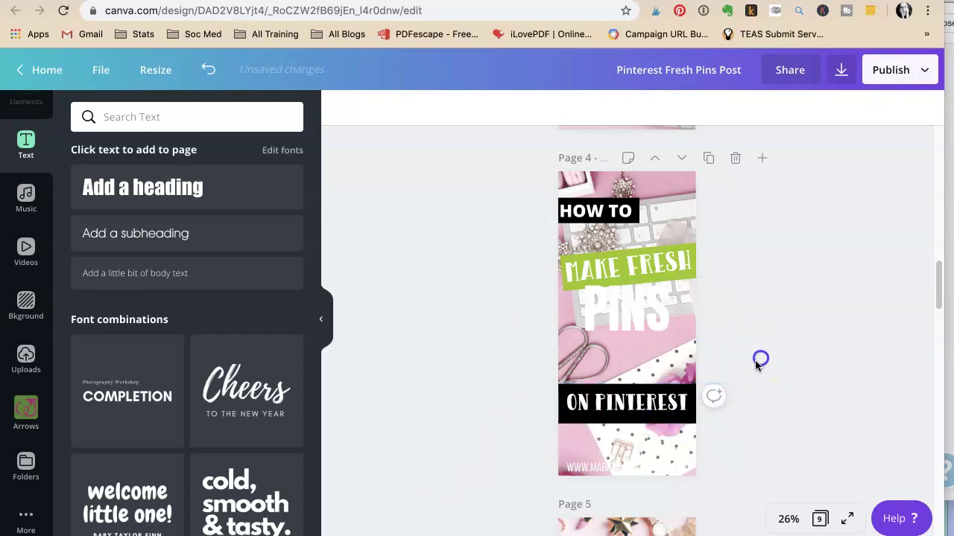
pyautogui.click(617, 409)
pyautogui.moveTo(617, 409)
pyautogui.mouseDown()
pyautogui.moveTo(614, 428)
pyautogui.moveTo(626, 427)
pyautogui.mouseUp()
# Step: Move the "MAKE FRESH" banner and "PINS" together down to just above the black "ON PINTEREST" box
pyautogui.moveTo(745, 256)
pyautogui.mouseDown()
pyautogui.moveTo(683, 262)
pyautogui.moveTo(571, 323)
pyautogui.mouseUp()
pyautogui.moveTo(638, 316); pyautogui.dragTo(637, 392)
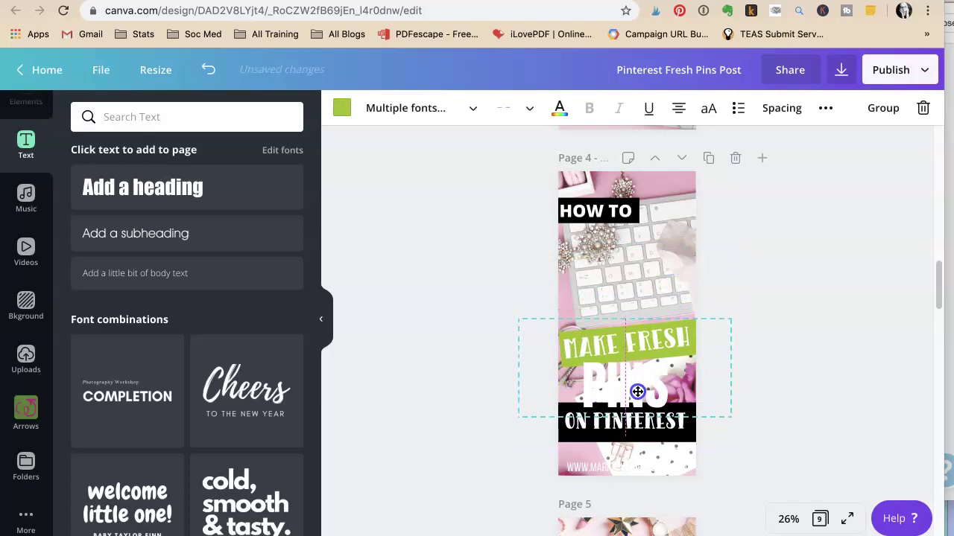
pyautogui.moveTo(638, 390); pyautogui.dragTo(638, 388)
pyautogui.click(811, 418)
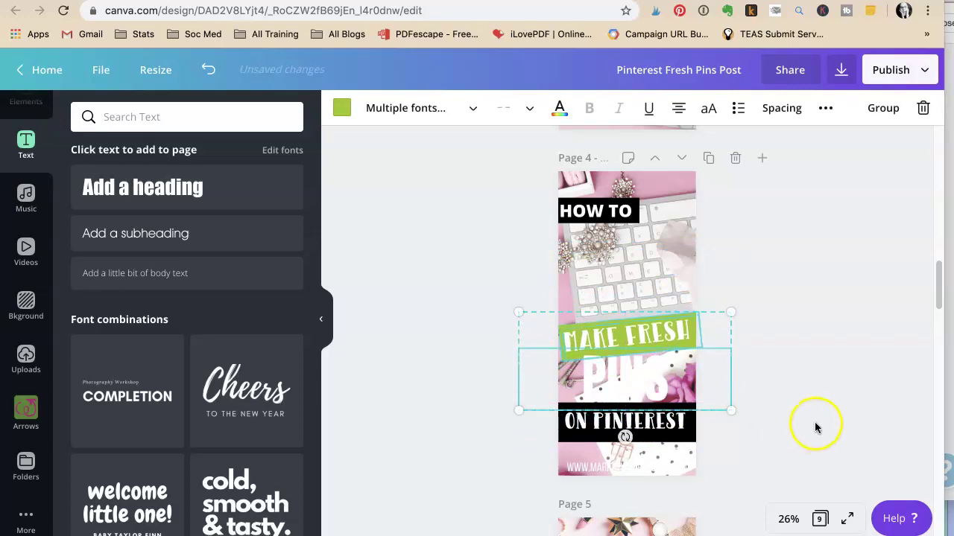
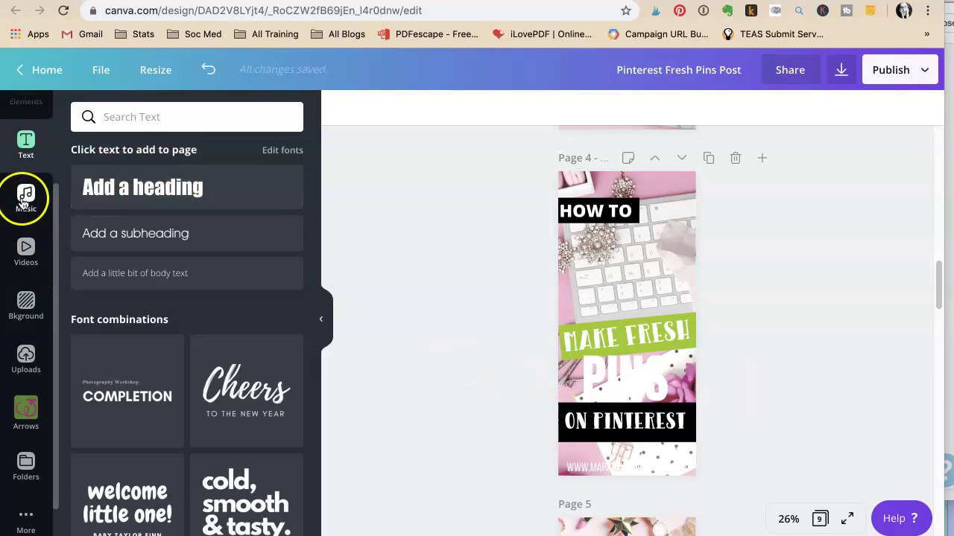
# Step: Add a square shape to page 4 and stretch it across the pin over "PINS", with a height of about 428
pyautogui.scroll(3, 26, 188)
pyautogui.click(22, 168)
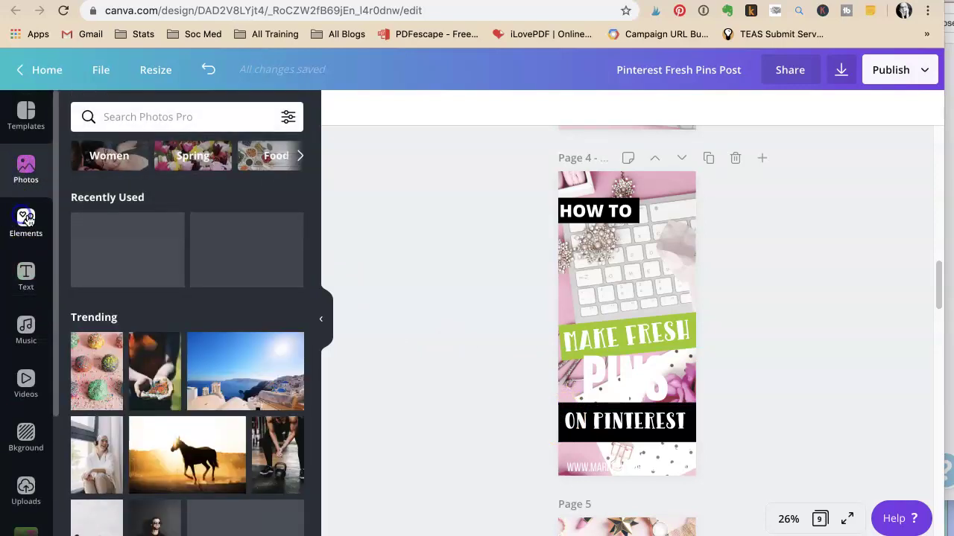
pyautogui.click(26, 222)
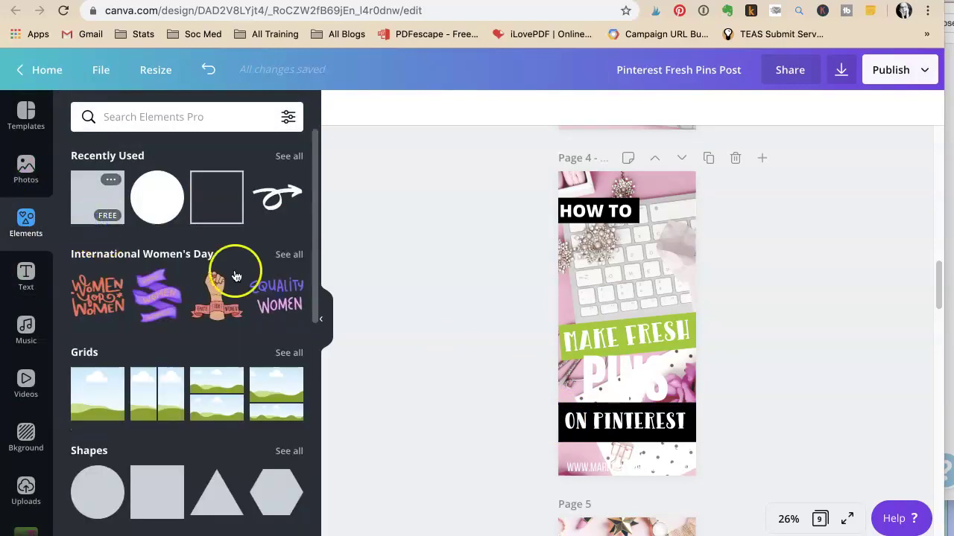
pyautogui.click(96, 196)
pyautogui.moveTo(623, 310); pyautogui.dragTo(604, 369)
pyautogui.moveTo(660, 391); pyautogui.dragTo(700, 389)
pyautogui.moveTo(621, 447); pyautogui.dragTo(623, 415)
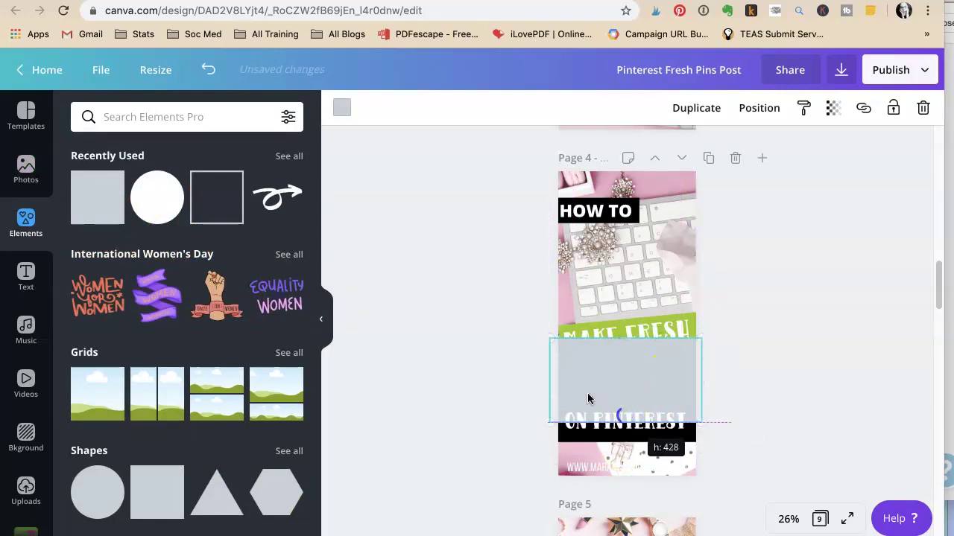
# Step: Color the new rectangle white and send it behind the headline text and banners
pyautogui.click(342, 108)
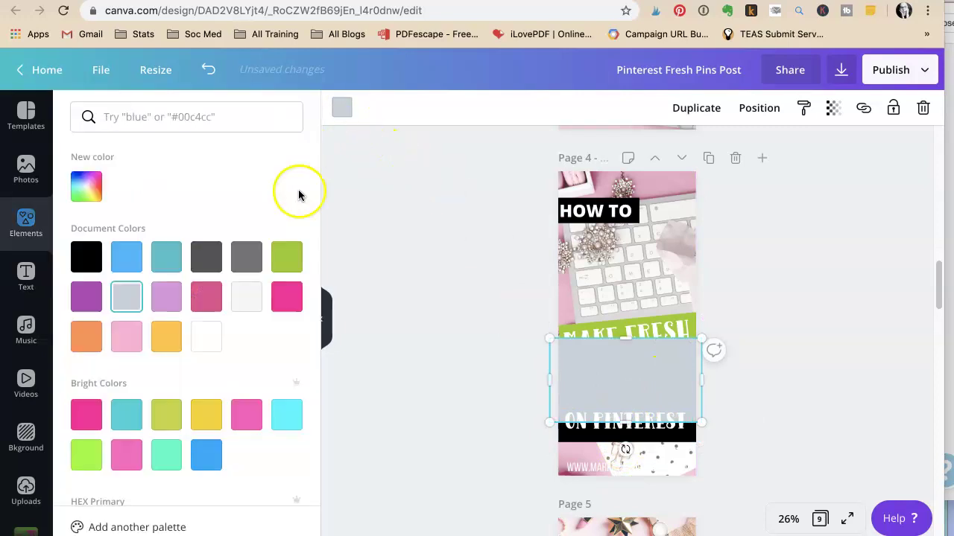
pyautogui.click(206, 341)
pyautogui.rightClick(623, 389)
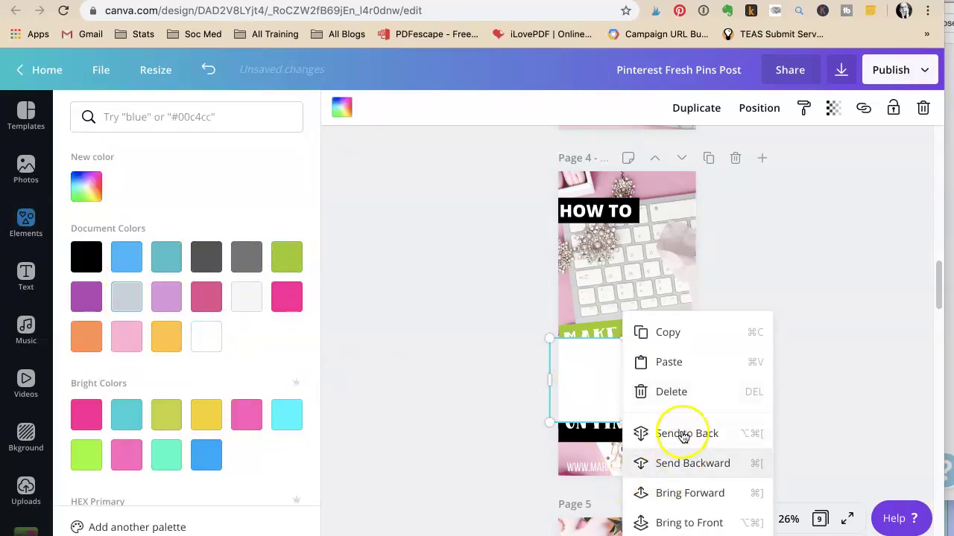
pyautogui.click(683, 434)
# Step: Change the "PINS" text on page 4 to the dark pink document color
pyautogui.click(624, 386)
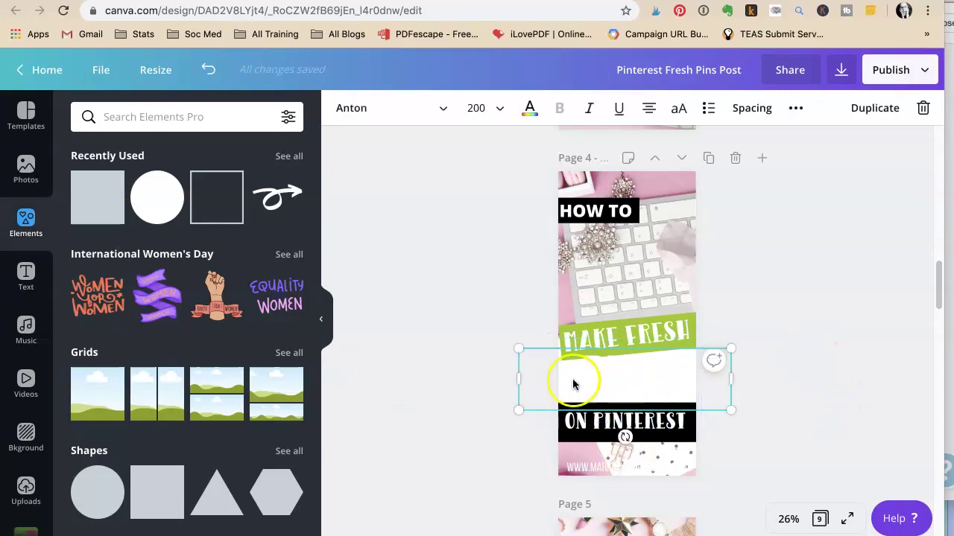
pyautogui.click(528, 110)
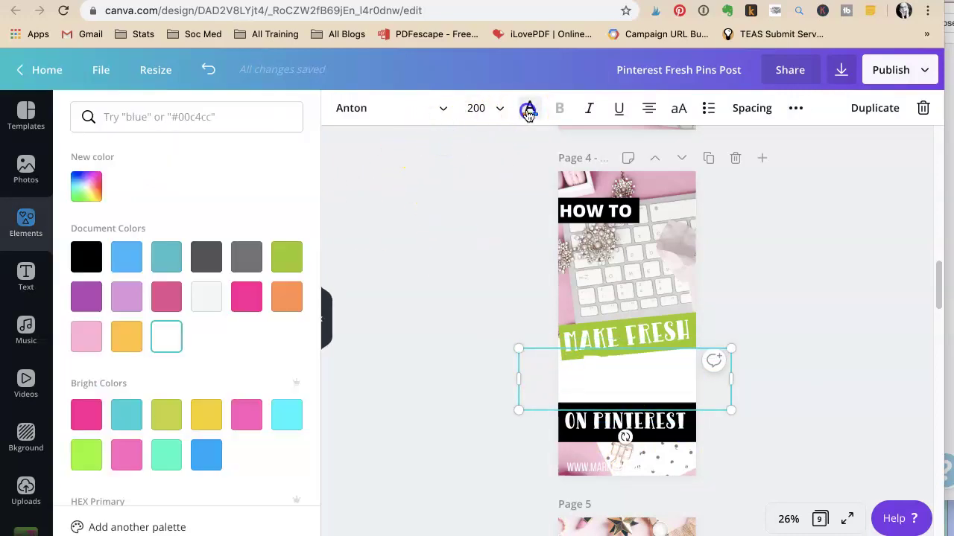
pyautogui.click(166, 297)
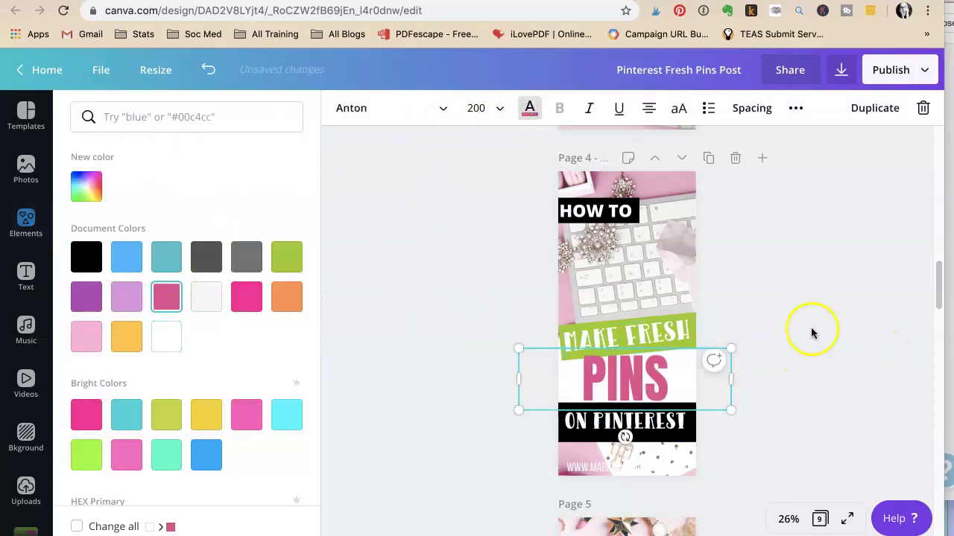
pyautogui.click(717, 318)
# Step: Recolor the banner behind "MAKE FRESH" to the medium gray document color
pyautogui.click(690, 324)
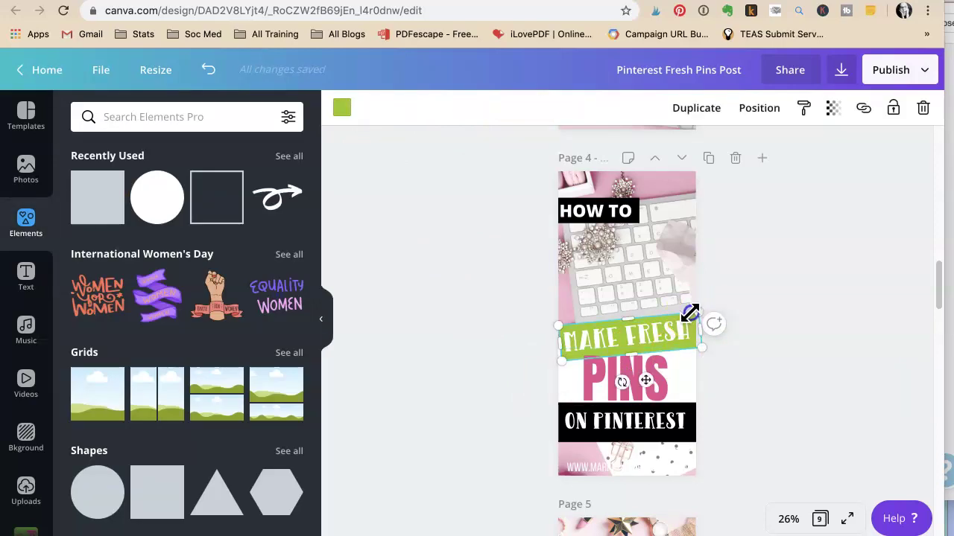
pyautogui.click(344, 110)
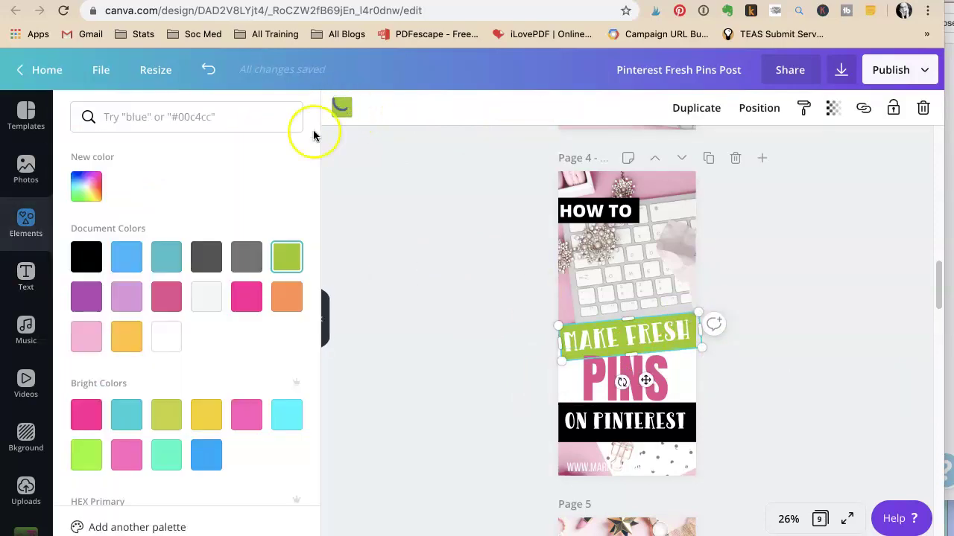
pyautogui.click(219, 266)
pyautogui.click(250, 264)
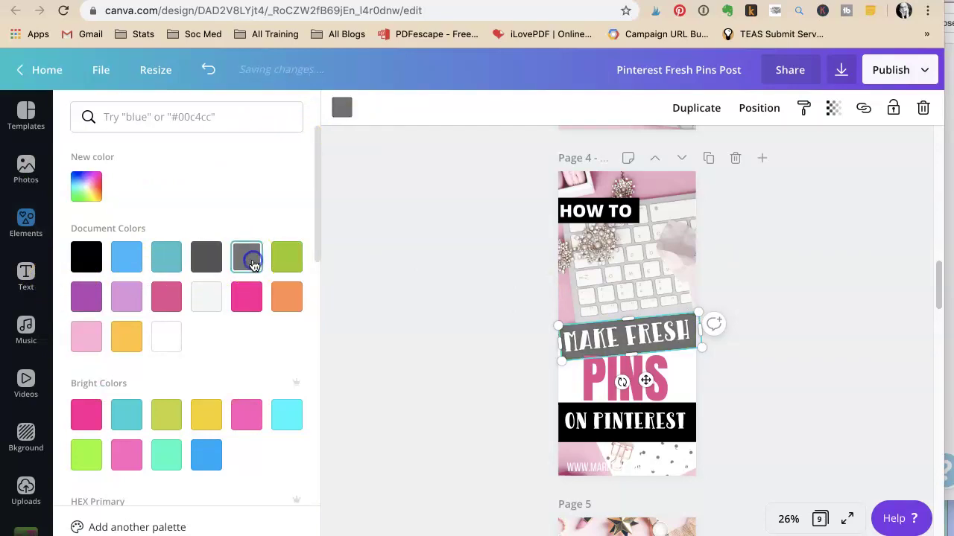
pyautogui.click(818, 303)
pyautogui.click(780, 321)
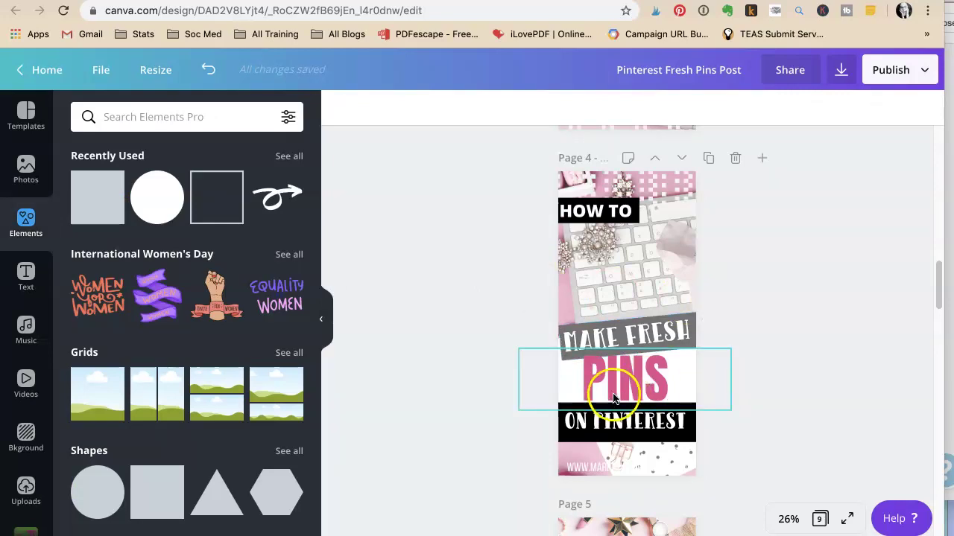
# Step: Enlarge "PINS" to font size 238 and recentre it between the gray banner and the black box
pyautogui.click(611, 384)
pyautogui.moveTo(730, 410); pyautogui.dragTo(751, 422)
pyautogui.click(845, 380)
pyautogui.moveTo(651, 382); pyautogui.dragTo(637, 383)
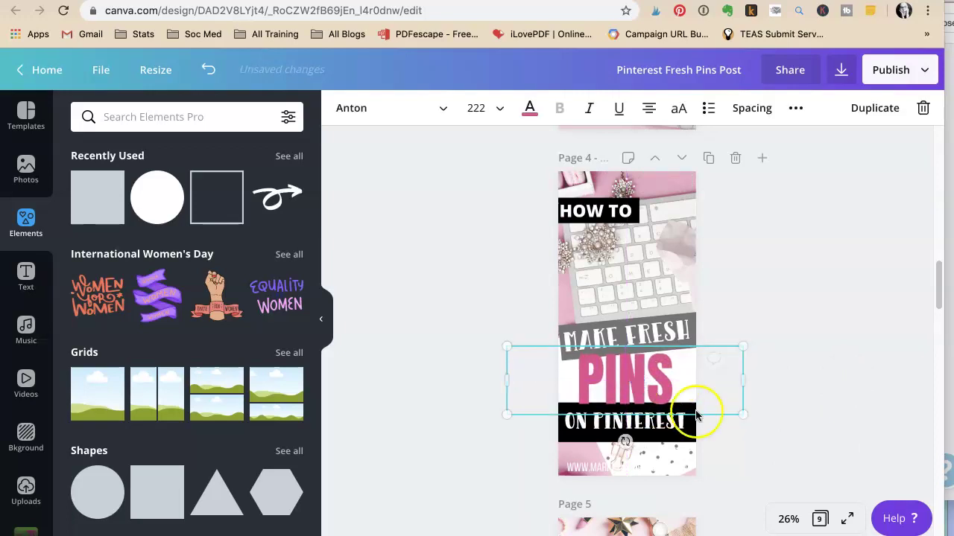
pyautogui.moveTo(742, 413)
pyautogui.mouseDown()
pyautogui.moveTo(764, 424)
pyautogui.moveTo(756, 419)
pyautogui.mouseUp()
pyautogui.click(777, 293)
pyautogui.moveTo(632, 382); pyautogui.dragTo(630, 381)
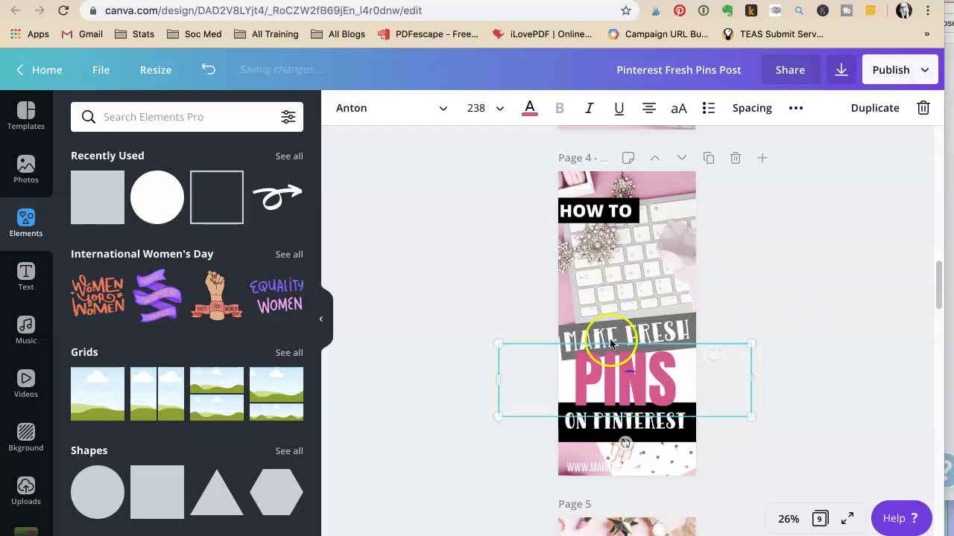
pyautogui.click(730, 298)
# Step: Nudge the "MAKE FRESH" banner and its text slightly up, and shift "ON PINTEREST" slightly down within the black box
pyautogui.moveTo(670, 337); pyautogui.dragTo(670, 337)
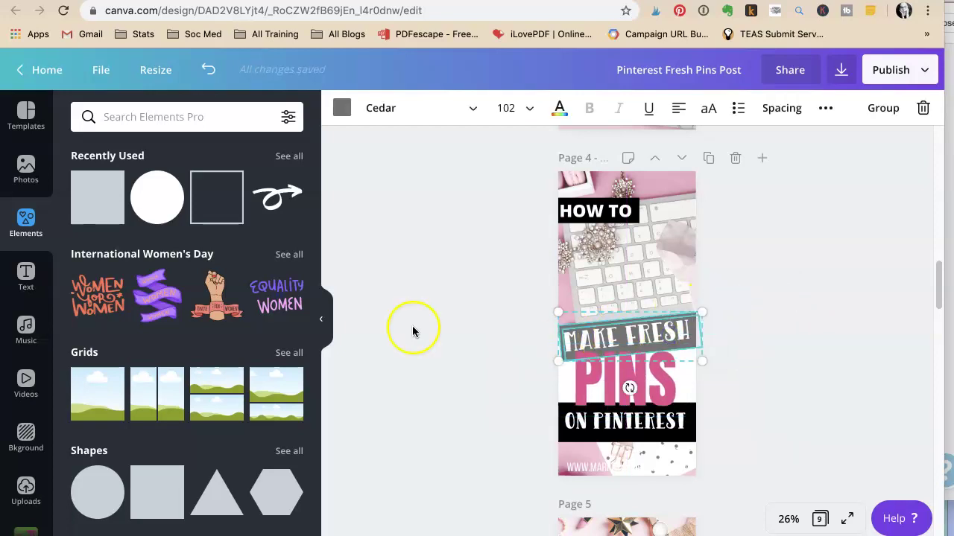
pyautogui.hotkey('shift', 'Up')
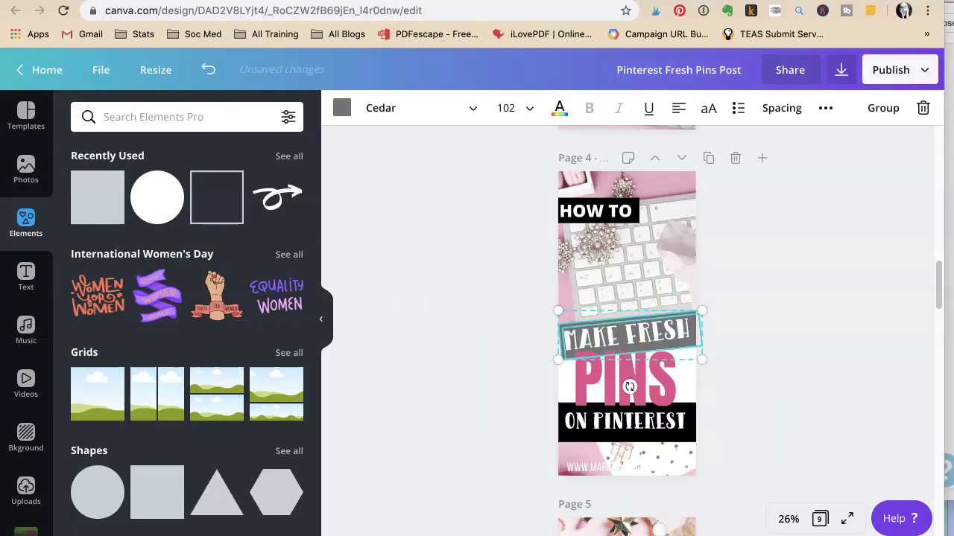
pyautogui.click(814, 266)
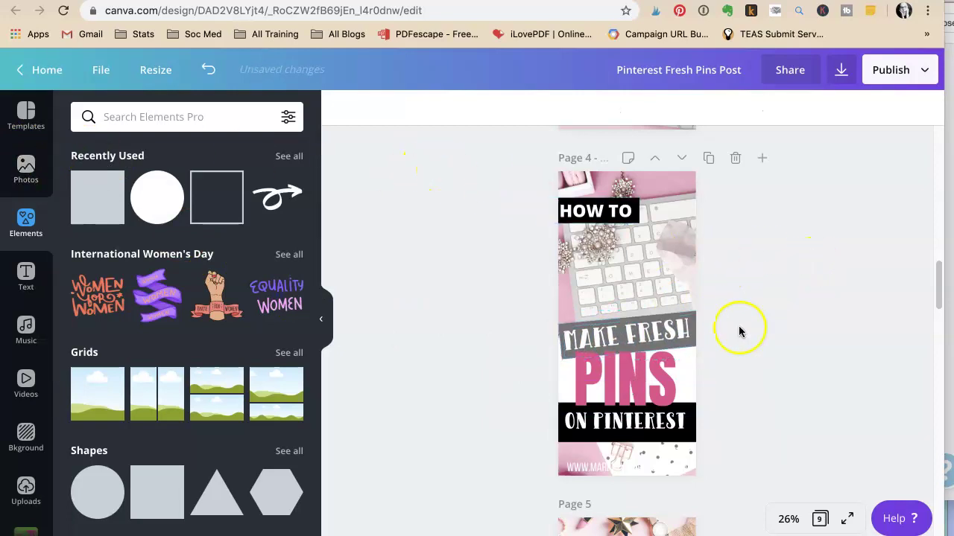
pyautogui.click(637, 429)
pyautogui.moveTo(637, 429); pyautogui.dragTo(638, 430)
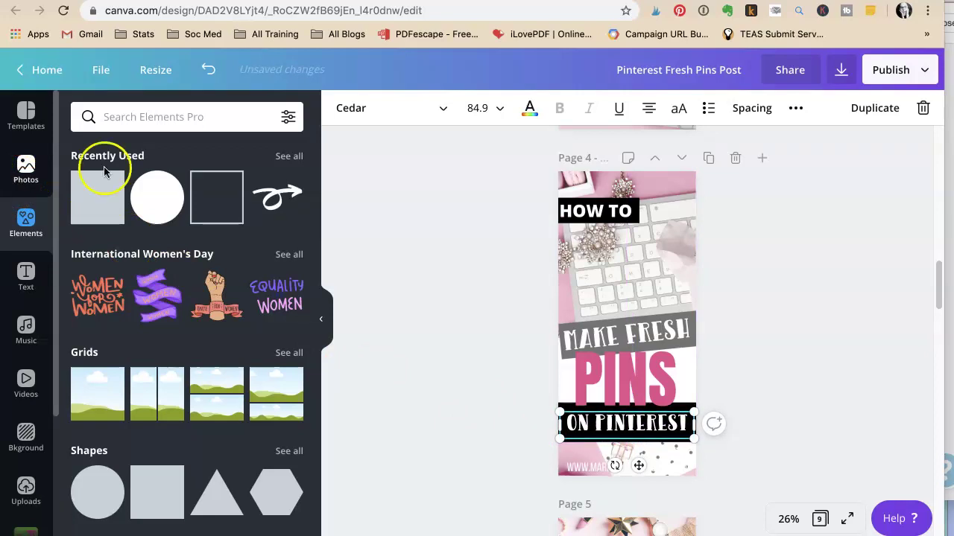
pyautogui.click(771, 373)
# Step: Replace "storage" on page 5 with "how to" and move it down onto the teal box
pyautogui.scroll(-5, 771, 372)
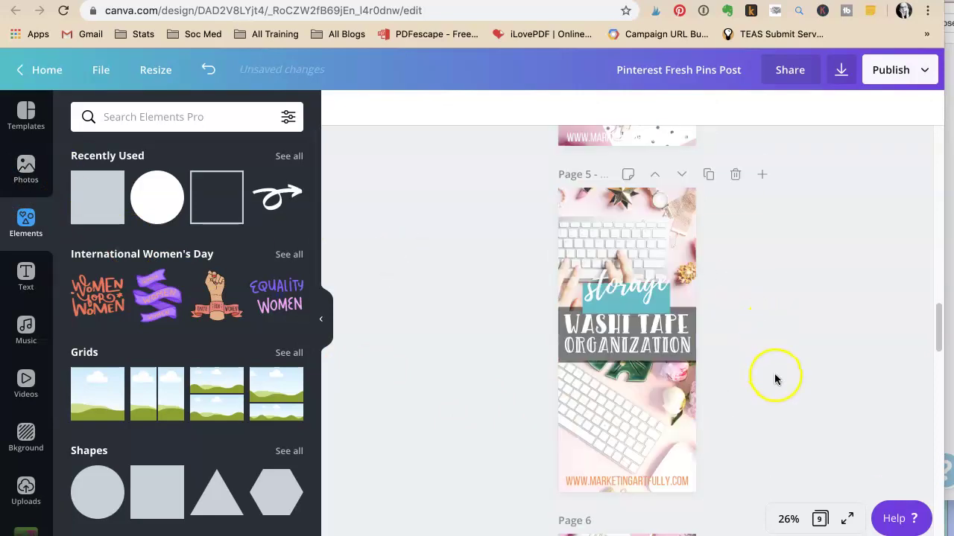
pyautogui.click(628, 289)
pyautogui.click(628, 289)
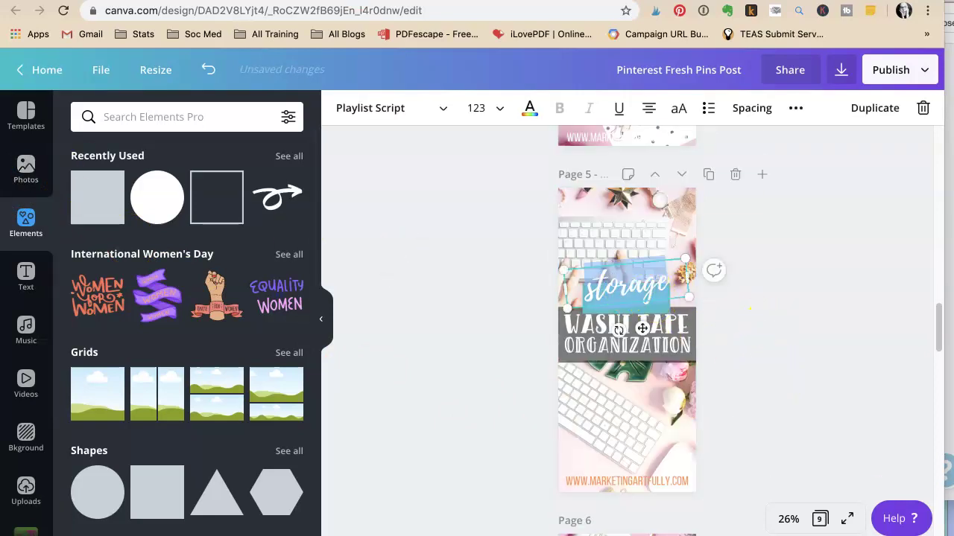
pyautogui.write('how to')
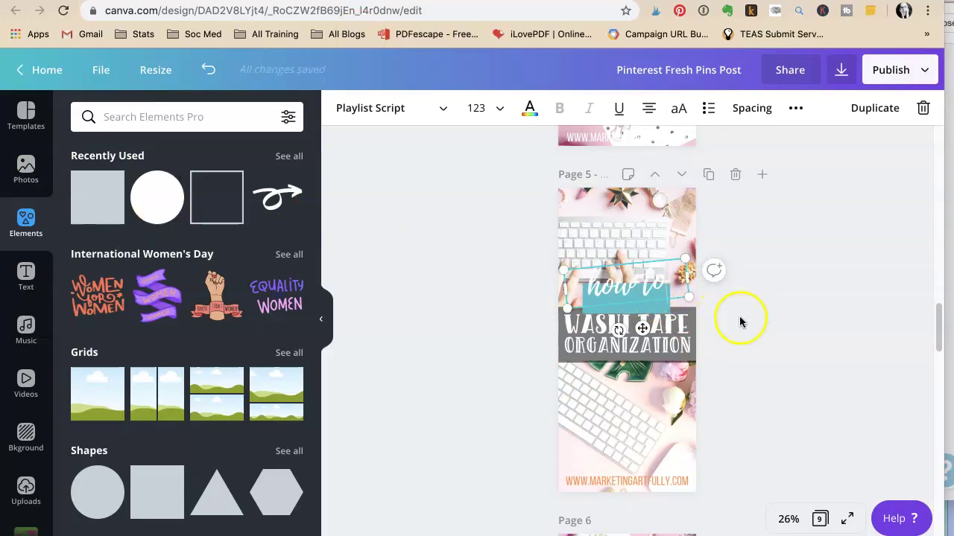
pyautogui.click(759, 317)
pyautogui.moveTo(633, 298); pyautogui.dragTo(632, 304)
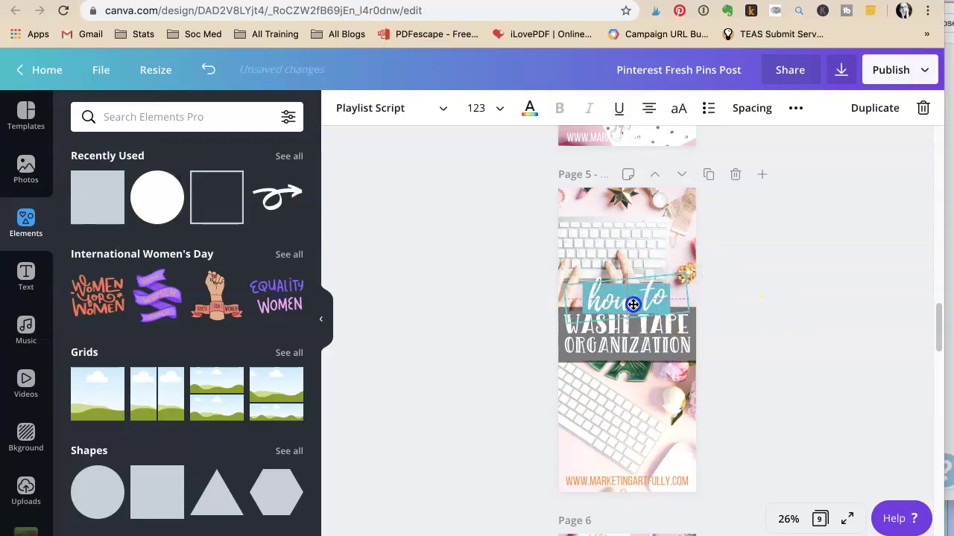
pyautogui.click(784, 342)
# Step: Replace page 5's "WASHI TAPE" with "MAKE FRESH" and "ORGANIZATION" with "PINS"
pyautogui.click(646, 329)
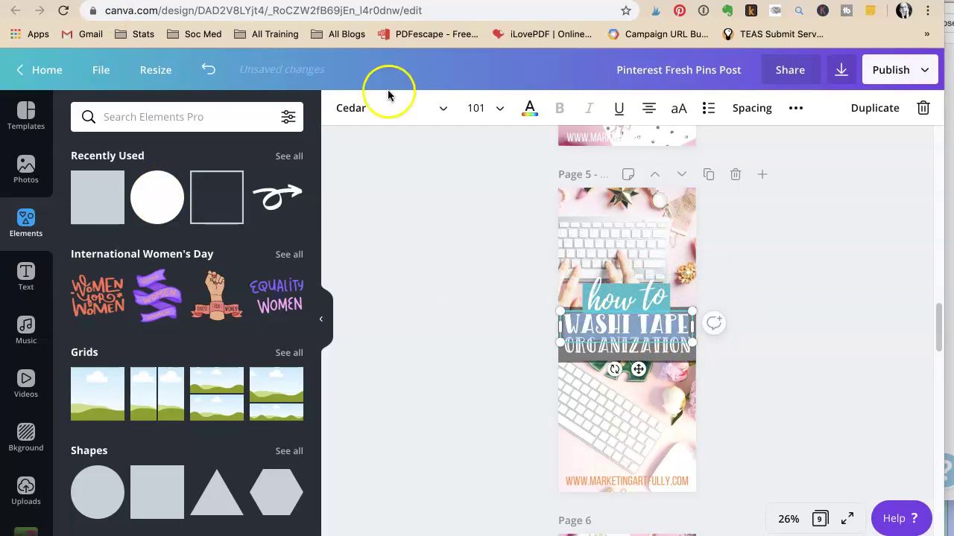
pyautogui.write('MAKE FRESH')
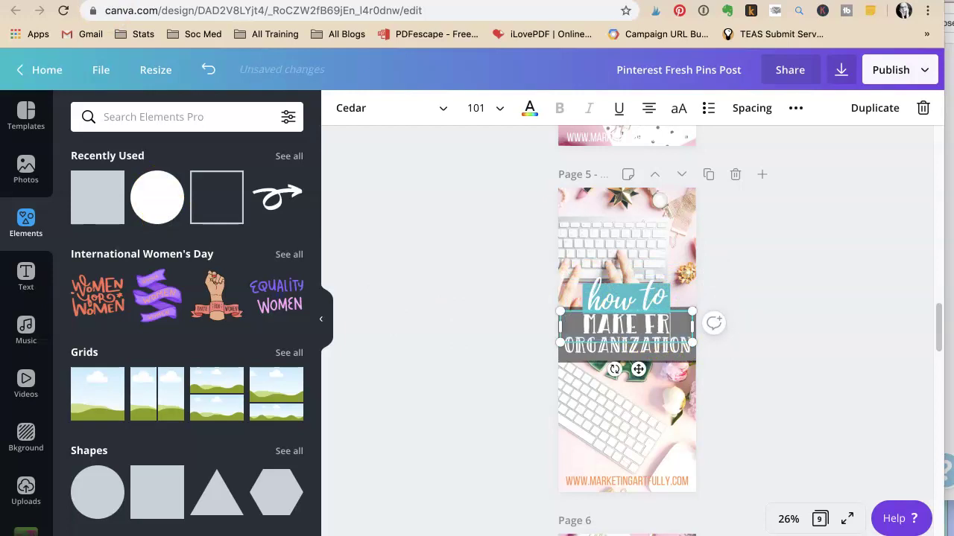
pyautogui.click(806, 338)
pyautogui.doubleClick(627, 349)
pyautogui.write('PINS')
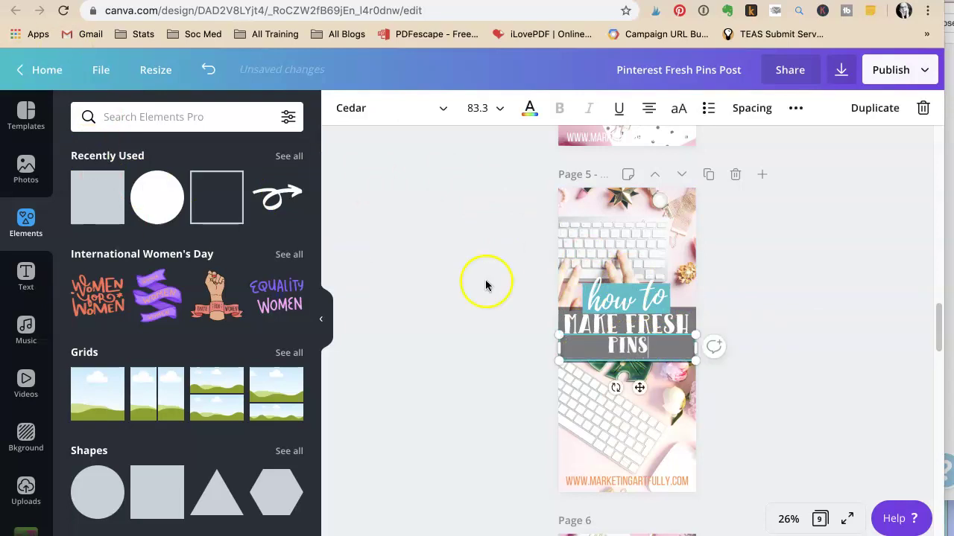
# Step: Set page 5's "PINS" text to the Anton font and enlarge it to size 220
pyautogui.doubleClick(601, 349)
pyautogui.click(371, 109)
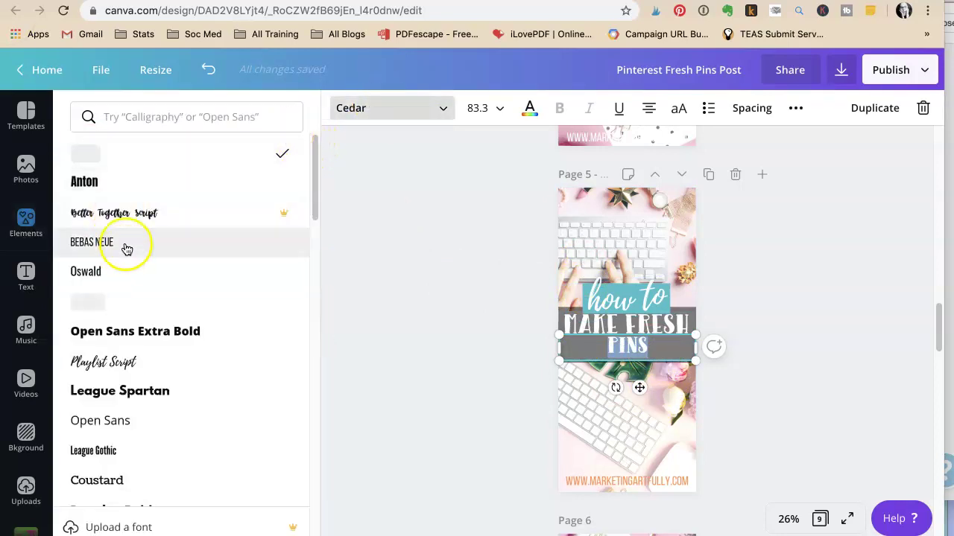
pyautogui.click(85, 181)
pyautogui.moveTo(694, 361); pyautogui.dragTo(917, 406)
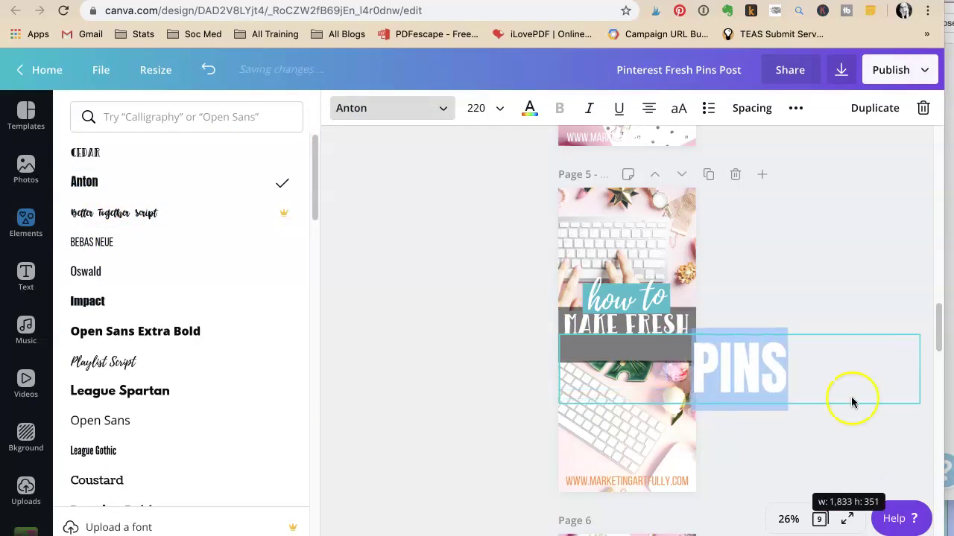
pyautogui.click(807, 240)
# Step: Move the enlarged "PINS" text back onto page 5, centered just below "MAKE FRESH"
pyautogui.click(728, 372)
pyautogui.click(788, 267)
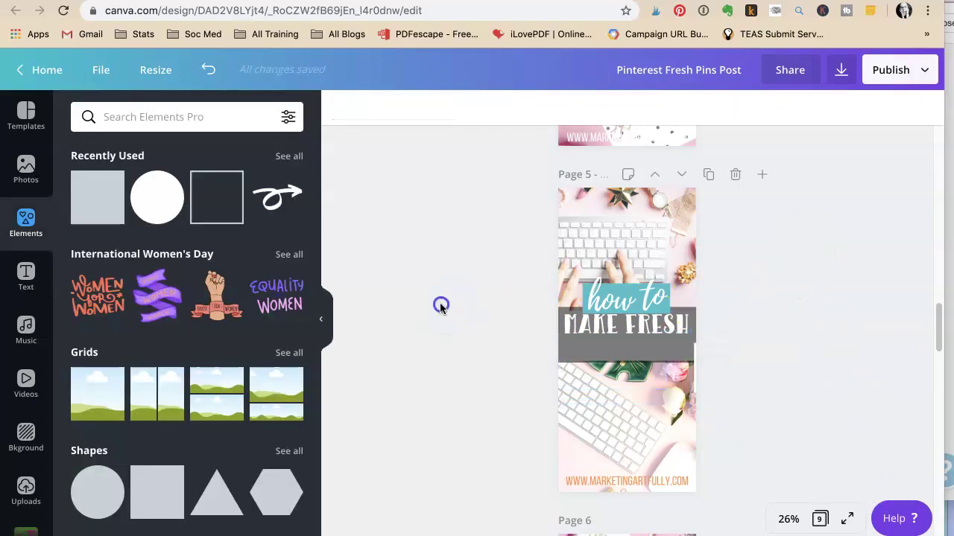
pyautogui.click(695, 367)
pyautogui.moveTo(694, 366); pyautogui.dragTo(587, 364)
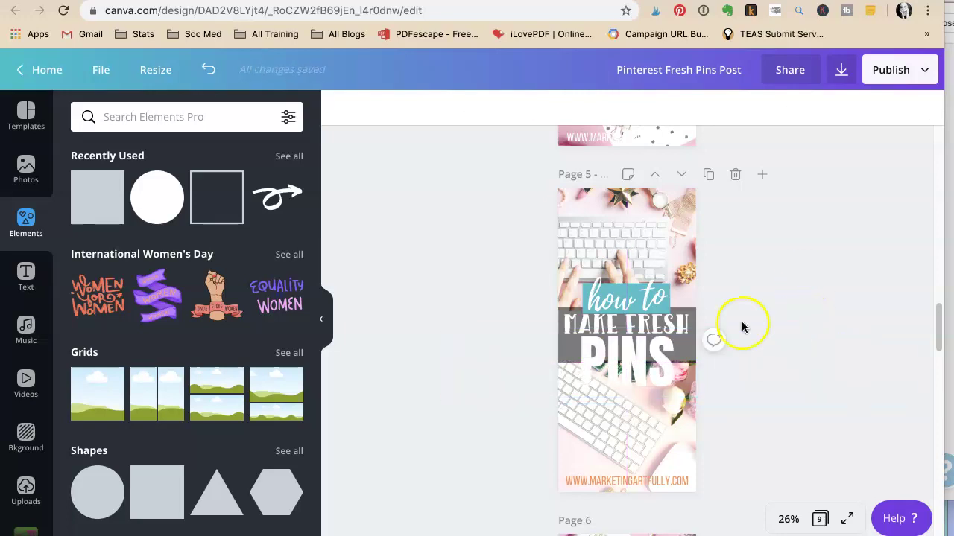
# Step: Extend the semi-transparent box on page 5 downward so it covers the area behind "PINS"
pyautogui.click(689, 352)
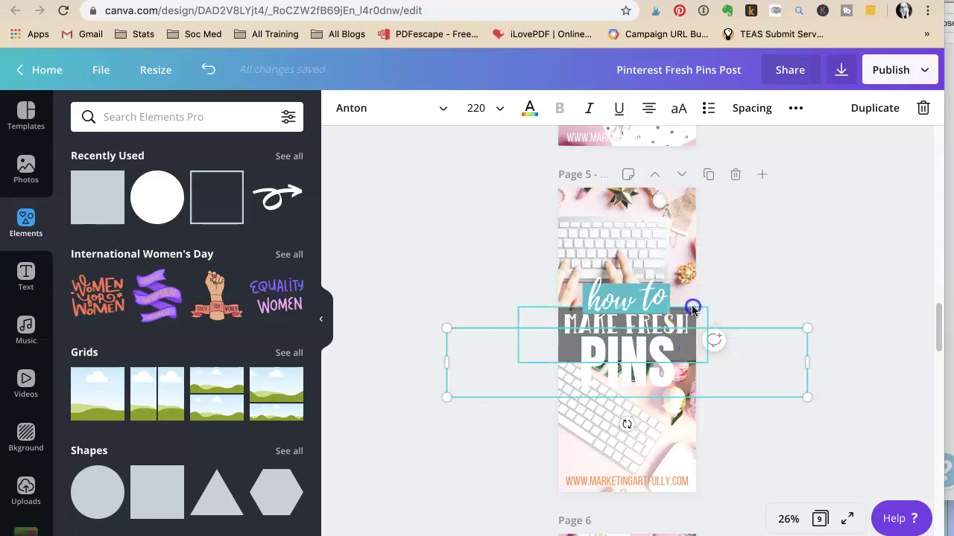
pyautogui.click(692, 310)
pyautogui.moveTo(613, 363); pyautogui.dragTo(617, 392)
pyautogui.click(779, 292)
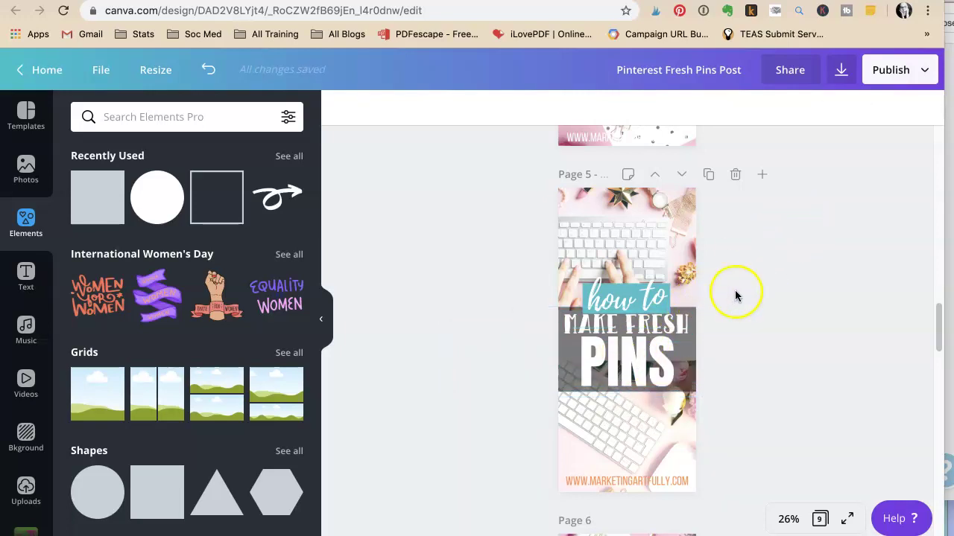
# Step: Recolor the semi-transparent box behind "MAKE FRESH PINS" to the dark pink document color
pyautogui.click(693, 309)
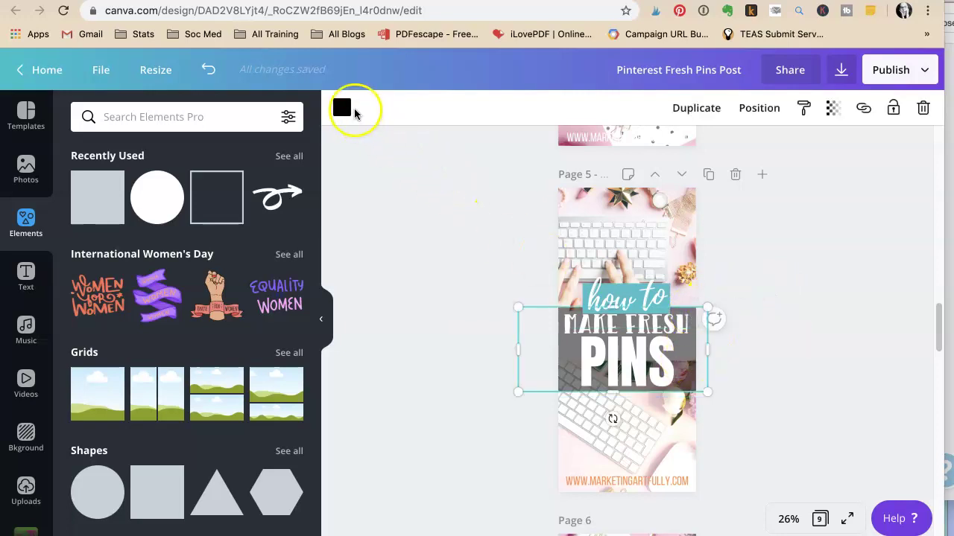
pyautogui.click(340, 111)
pyautogui.click(127, 296)
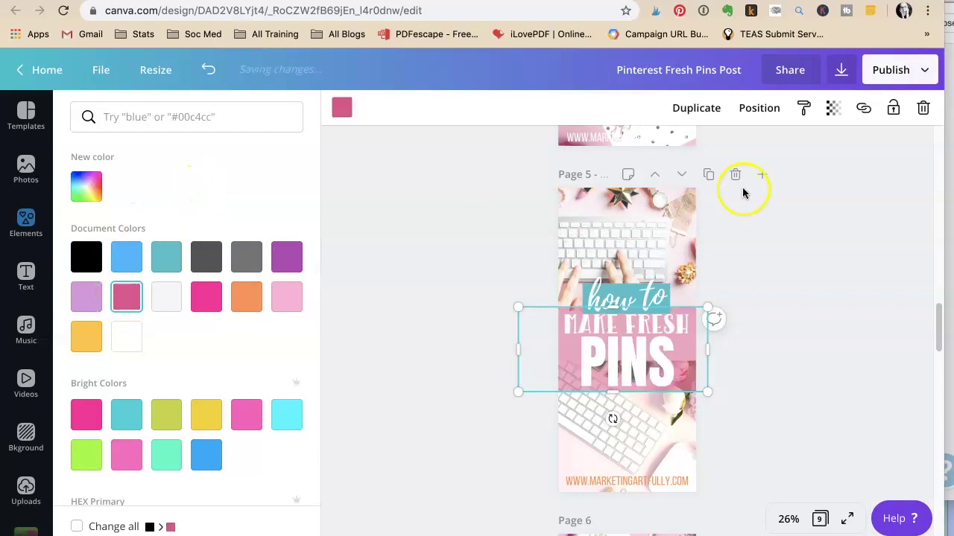
pyautogui.press('Escape')
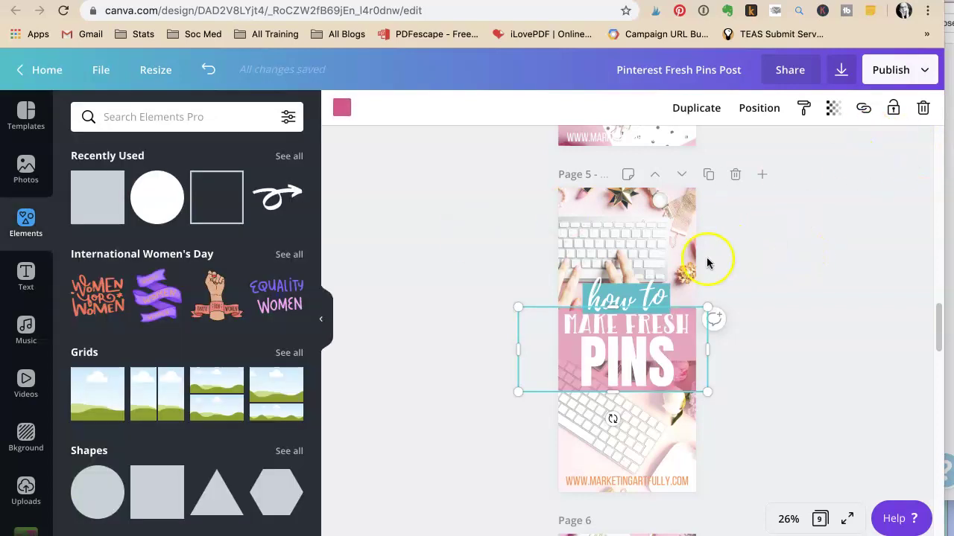
pyautogui.click(785, 233)
# Step: Recolor the website text at the bottom of page 5 to the teal document color
pyautogui.click(656, 481)
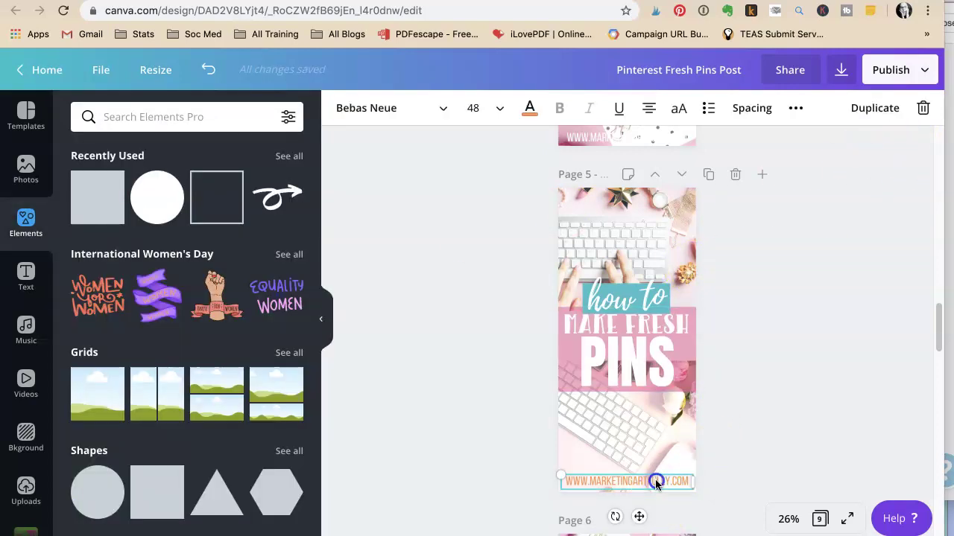
pyautogui.click(530, 109)
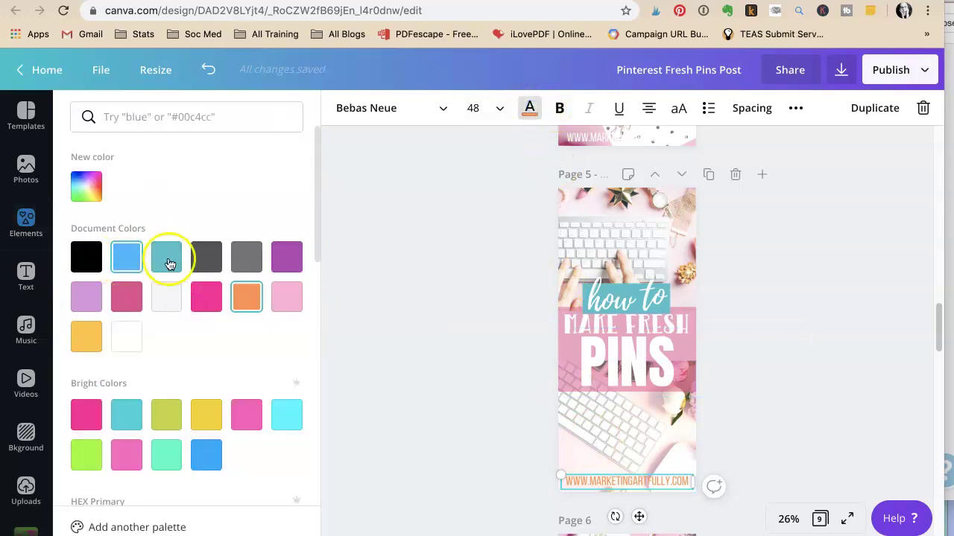
pyautogui.click(285, 412)
pyautogui.press('Escape')
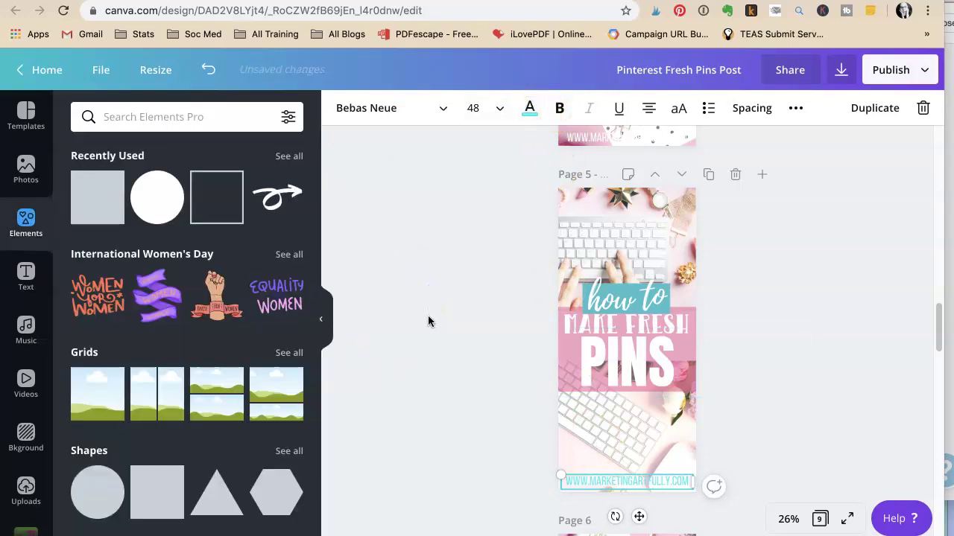
pyautogui.click(526, 108)
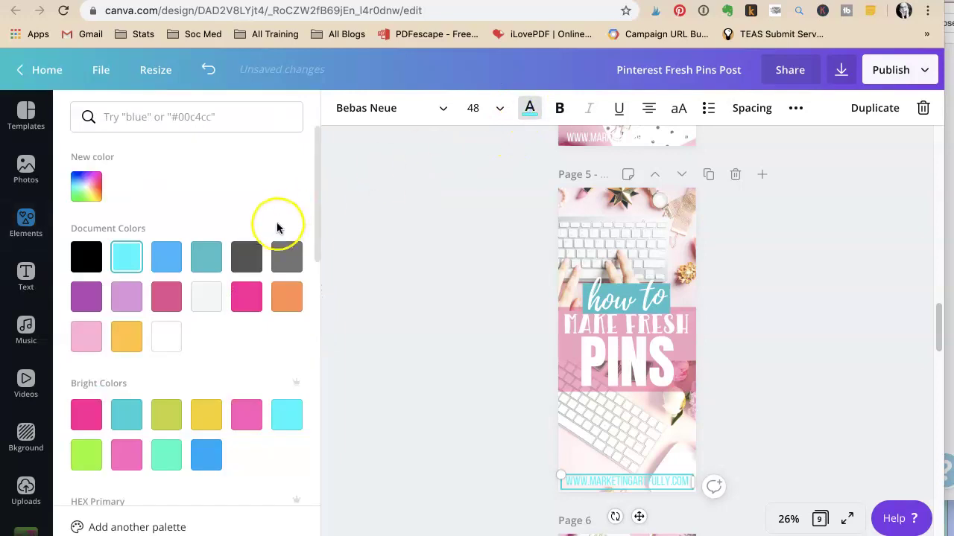
pyautogui.click(434, 356)
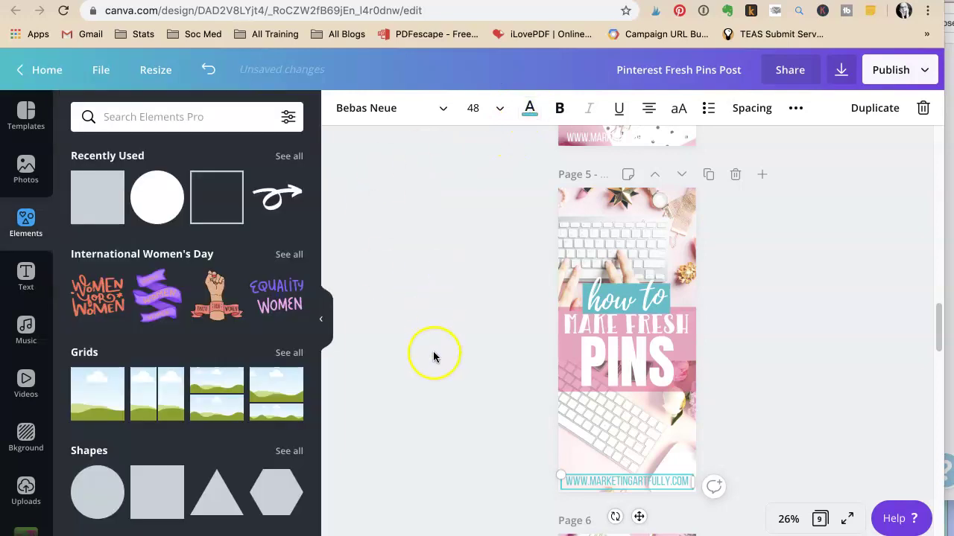
# Step: Nudge the "PINS" text on page 5 slightly downward within the pink box
pyautogui.scroll(-1, 422, 396)
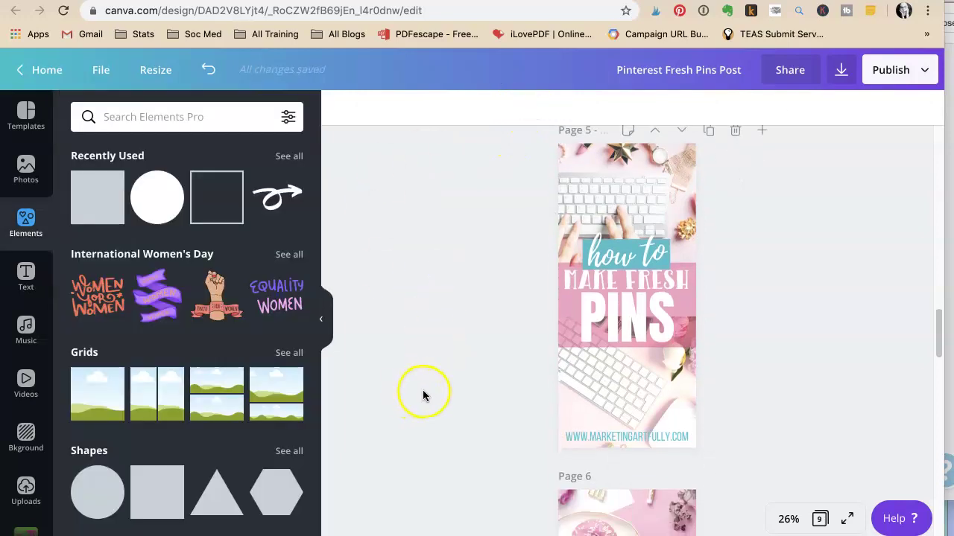
pyautogui.click(634, 310)
pyautogui.press('Down')
pyautogui.press('Down')
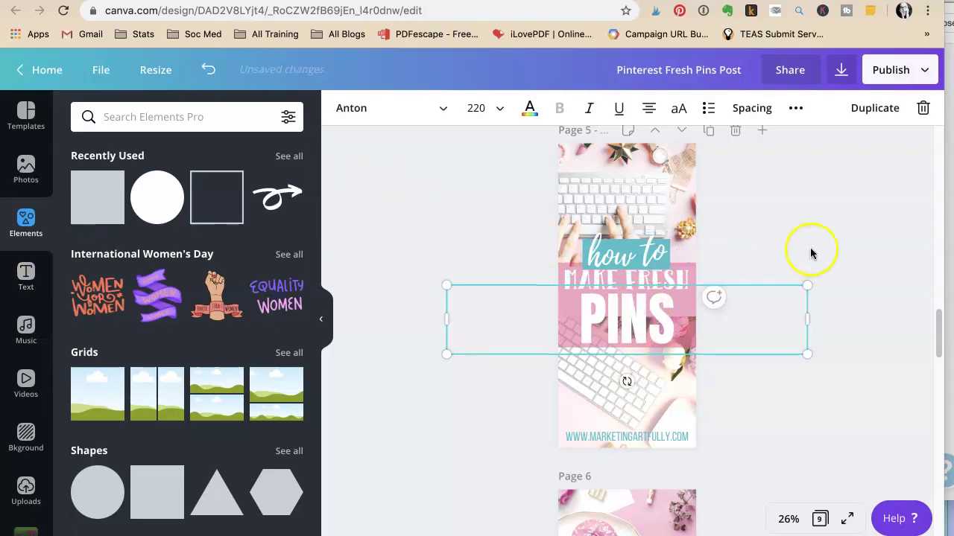
pyautogui.click(738, 265)
# Step: Nudge the "MAKE FRESH" text on page 5 slightly downward, away from the "how to" banner
pyautogui.click(677, 284)
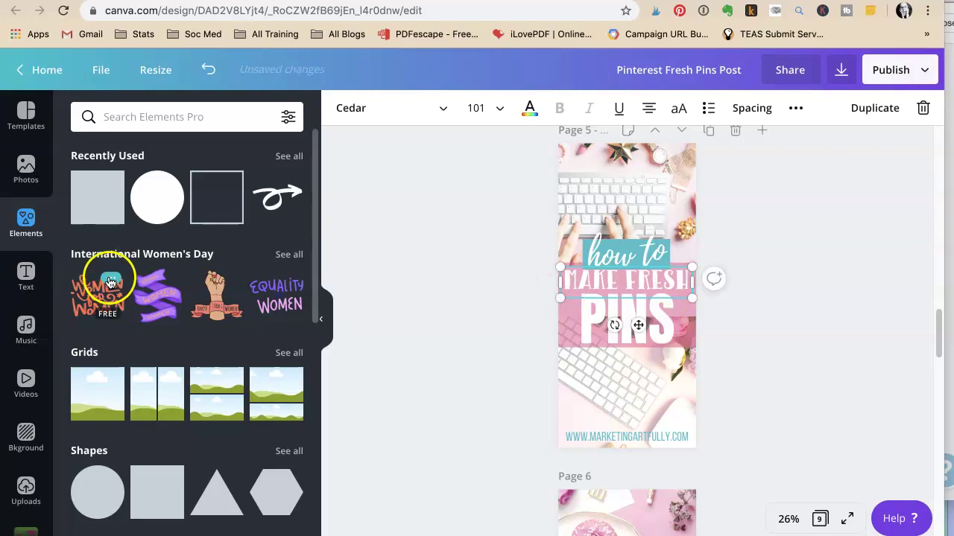
pyautogui.press('Down')
pyautogui.press('Down')
pyautogui.press('Down')
pyautogui.press('Down')
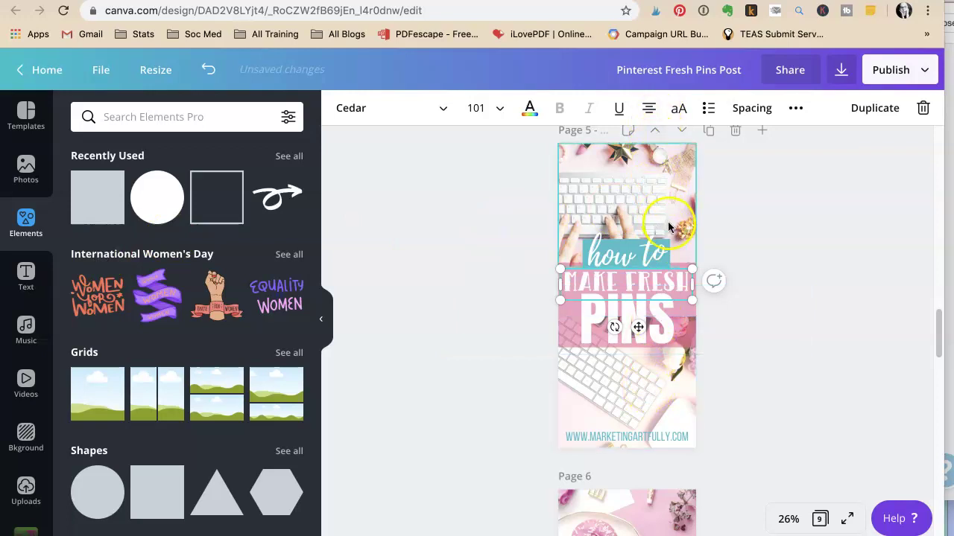
pyautogui.click(630, 246)
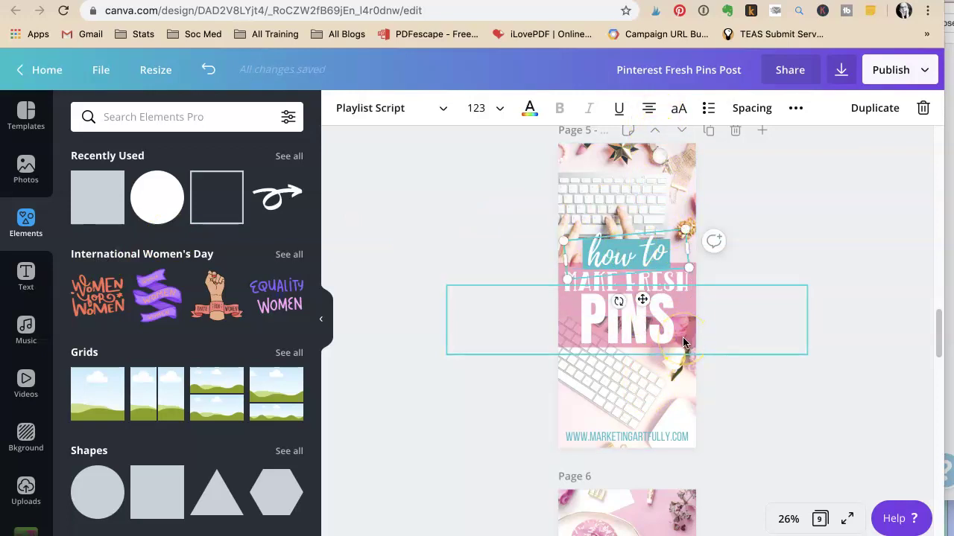
pyautogui.click(736, 400)
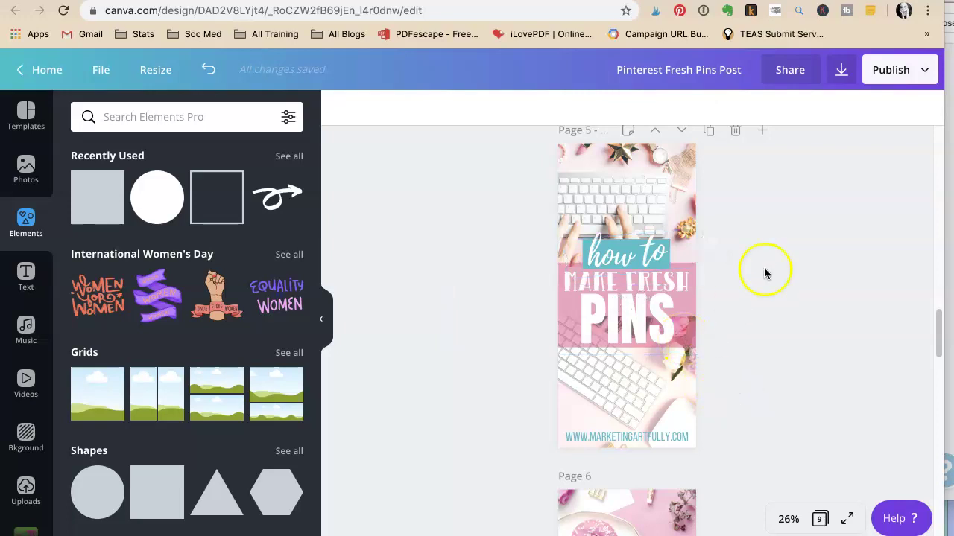
# Step: Recolor the orange "how to" script text on page 6 to the hot pink document color, keeping its black shadow
pyautogui.scroll(-5, 464, 229)
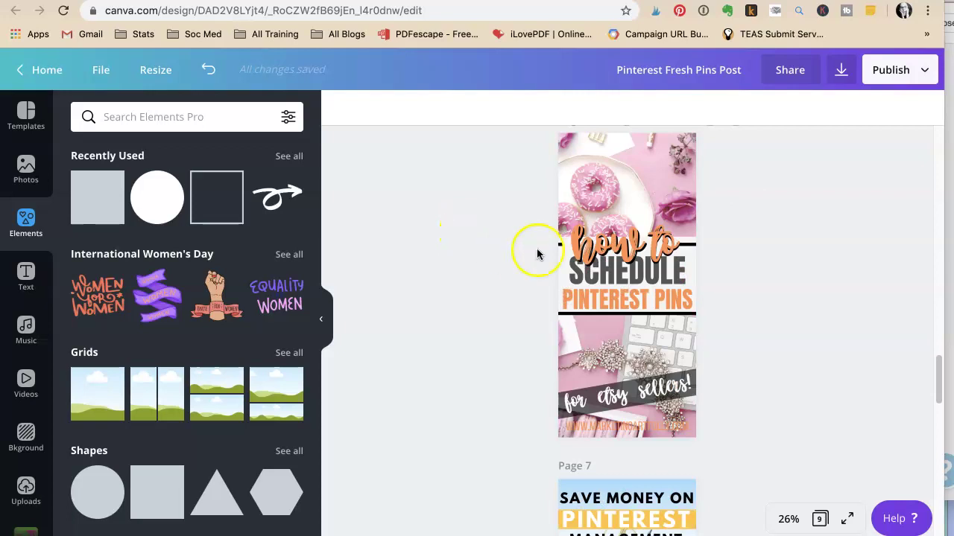
pyautogui.click(619, 246)
pyautogui.moveTo(670, 246); pyautogui.dragTo(713, 245)
pyautogui.moveTo(558, 245); pyautogui.dragTo(587, 253)
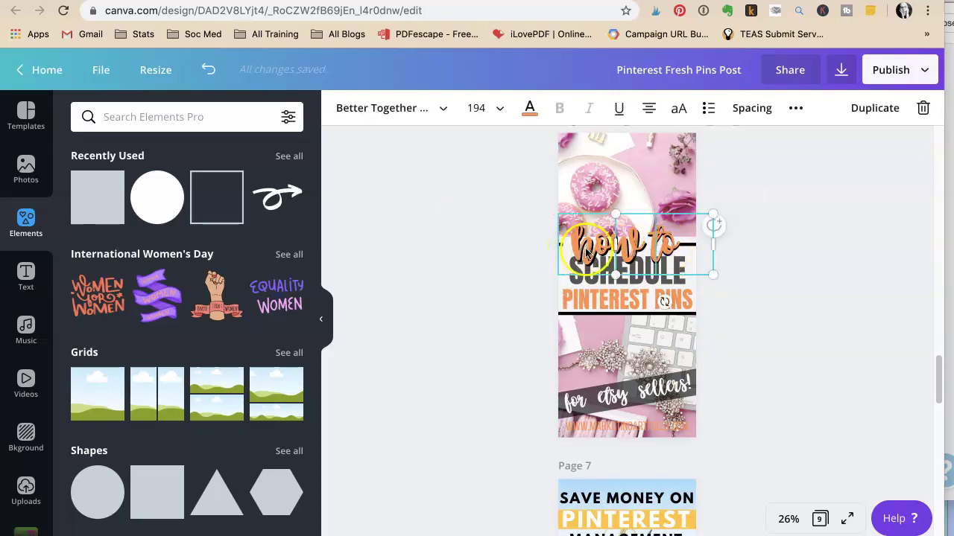
pyautogui.click(514, 108)
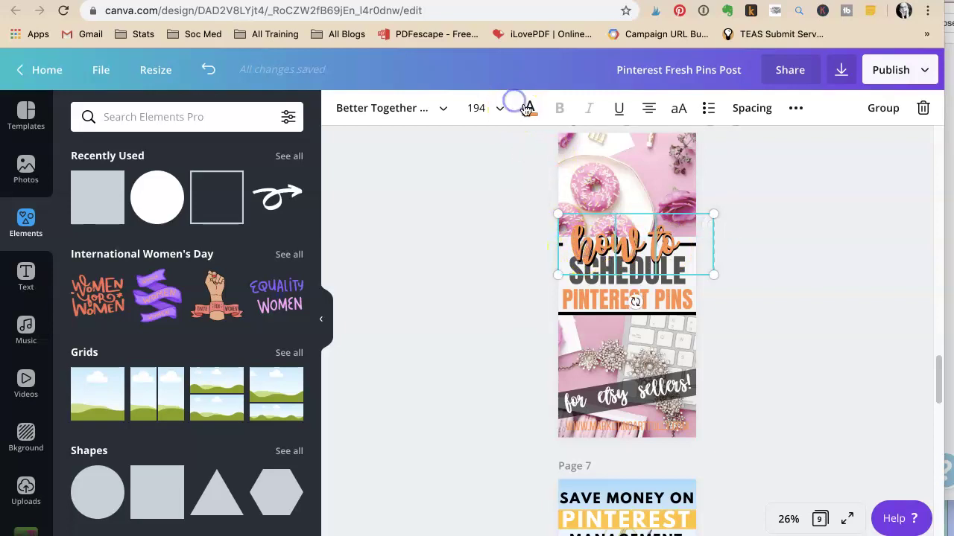
pyautogui.click(528, 108)
pyautogui.click(207, 296)
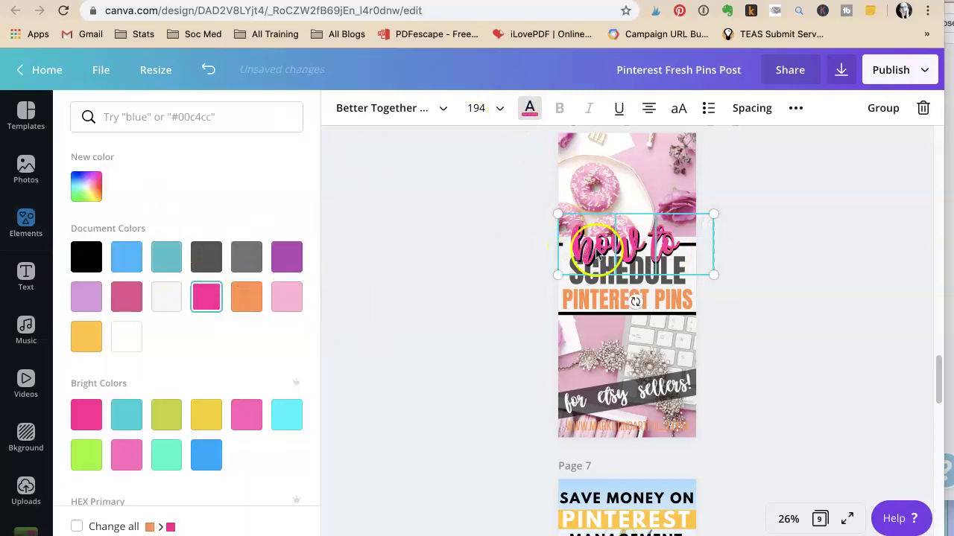
pyautogui.click(775, 217)
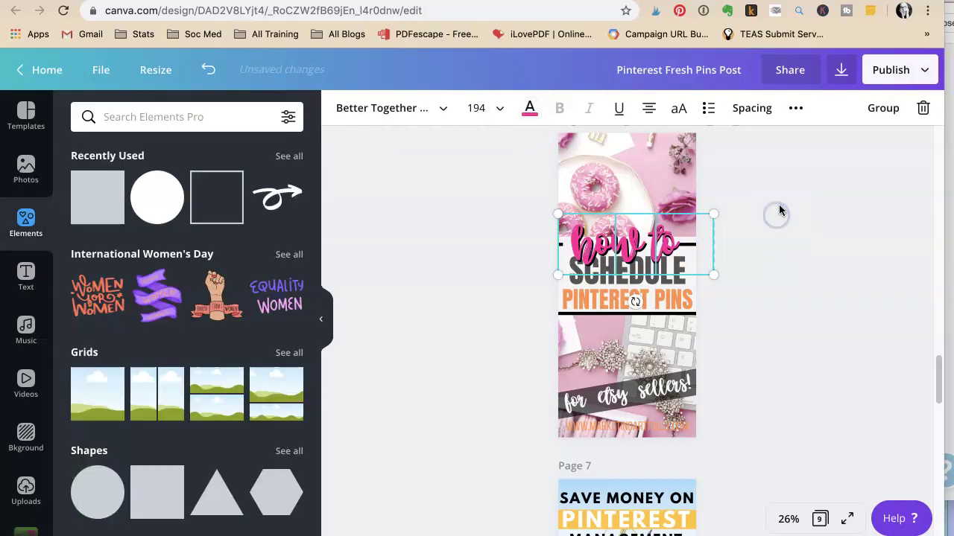
# Step: Replace "SCHEDULE" in page 6's headline with "POPULAR"
pyautogui.click(646, 277)
pyautogui.click(646, 276)
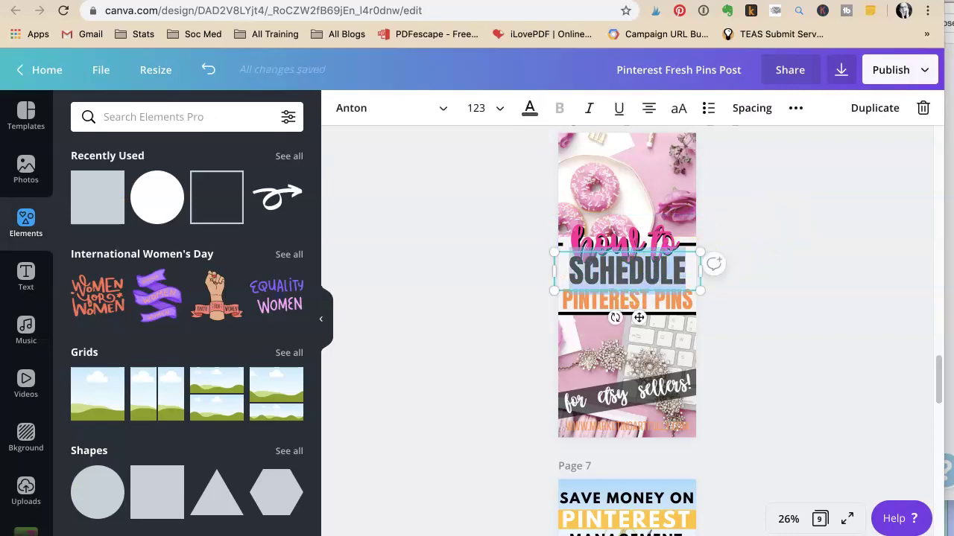
pyautogui.write('MS')
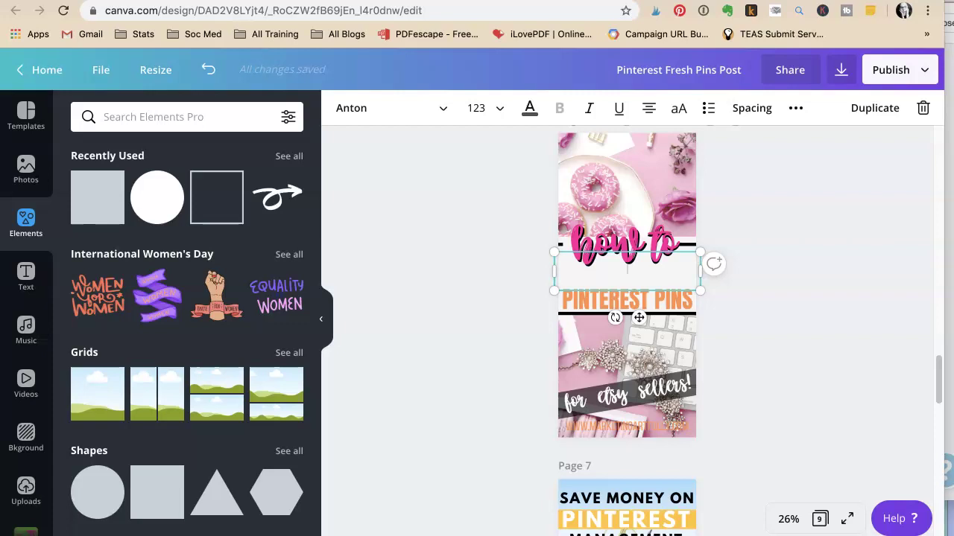
pyautogui.write('ULAR')
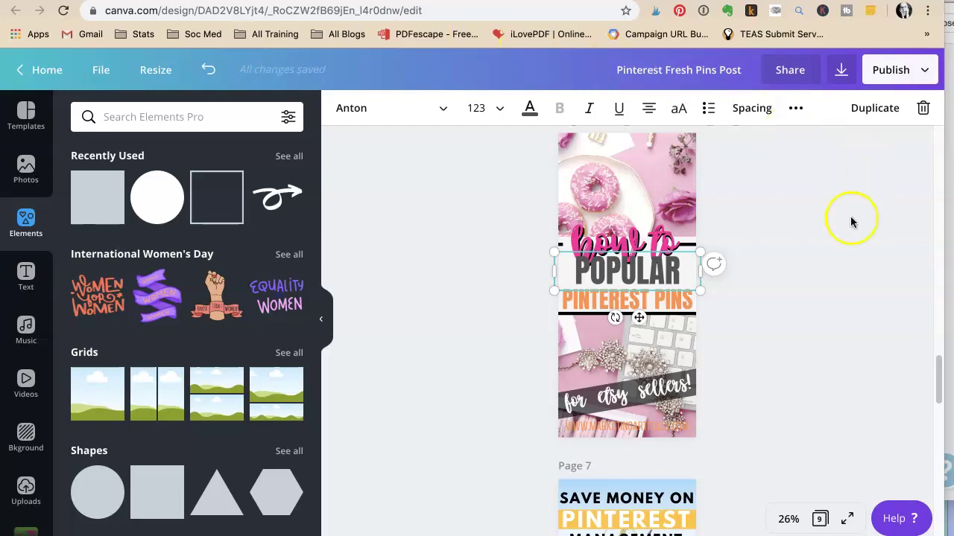
pyautogui.click(771, 296)
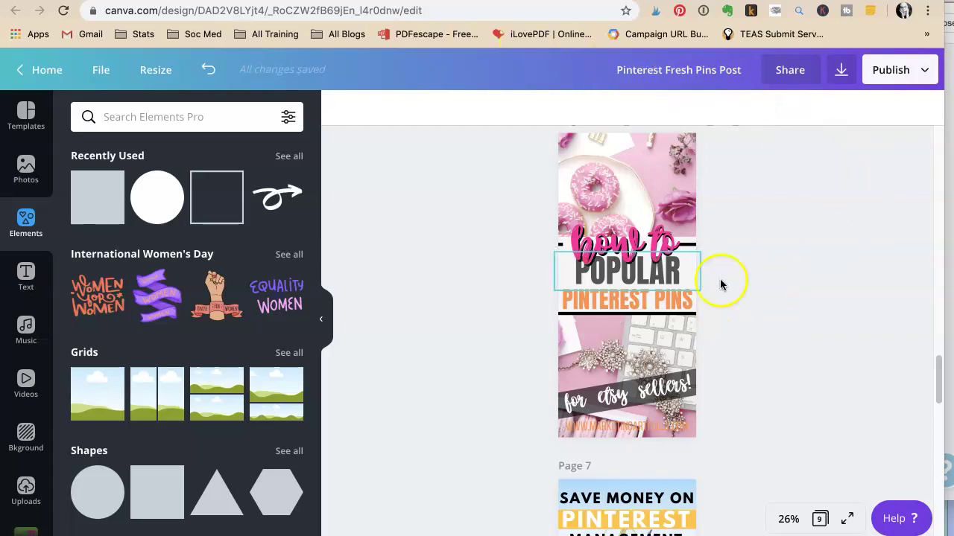
pyautogui.click(662, 282)
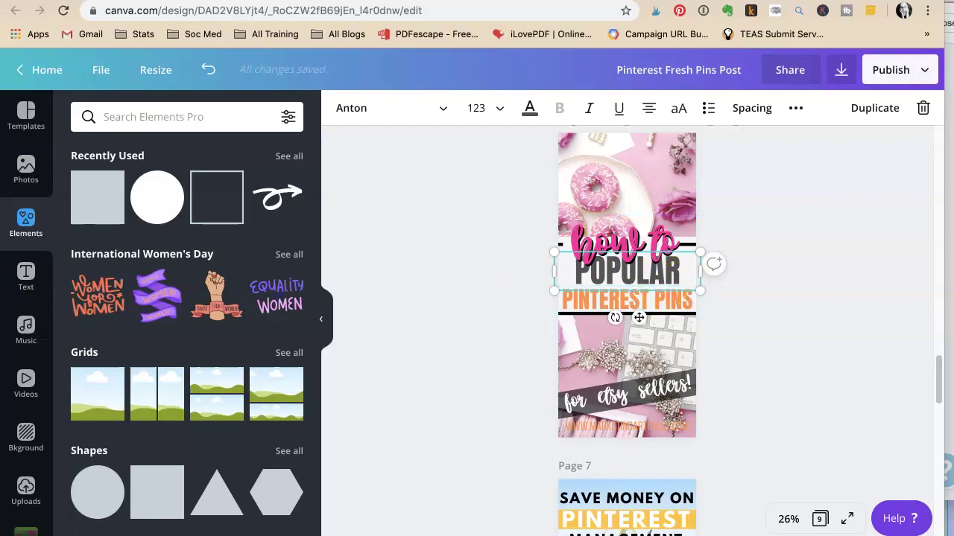
pyautogui.click(633, 253)
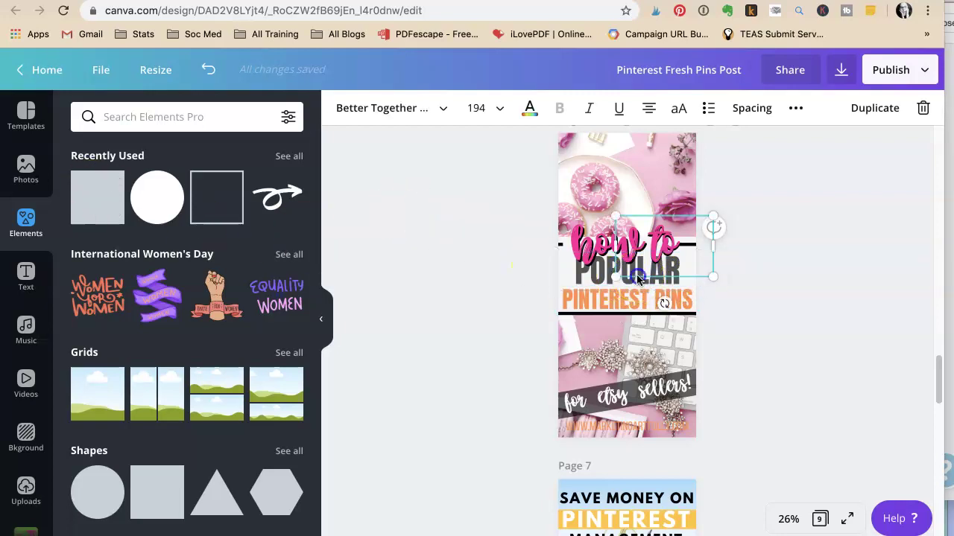
pyautogui.click(719, 273)
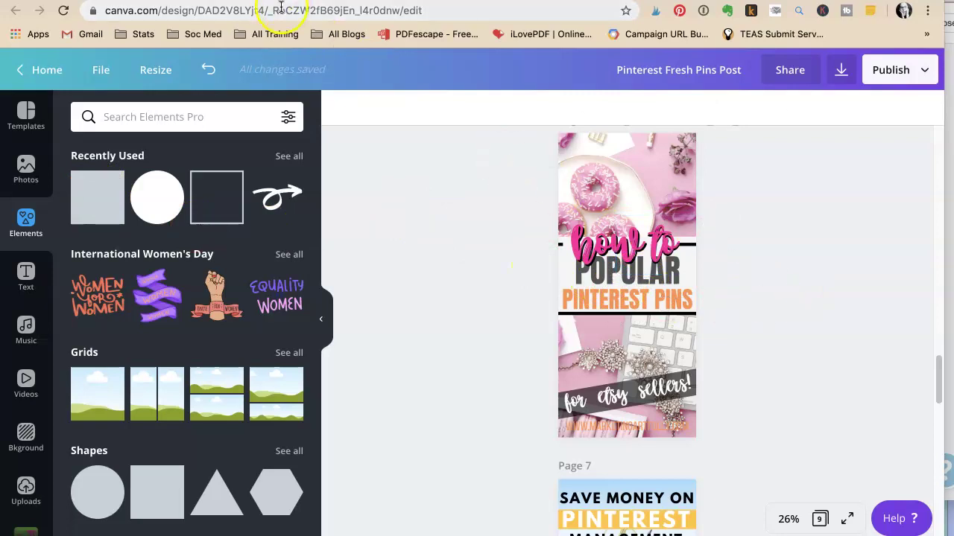
# Step: Switch to the WordPress draft of the fresh pins post, skim its sections for headline ideas, and return to the Canva design
pyautogui.hotkey('ctrl', 'Tab')
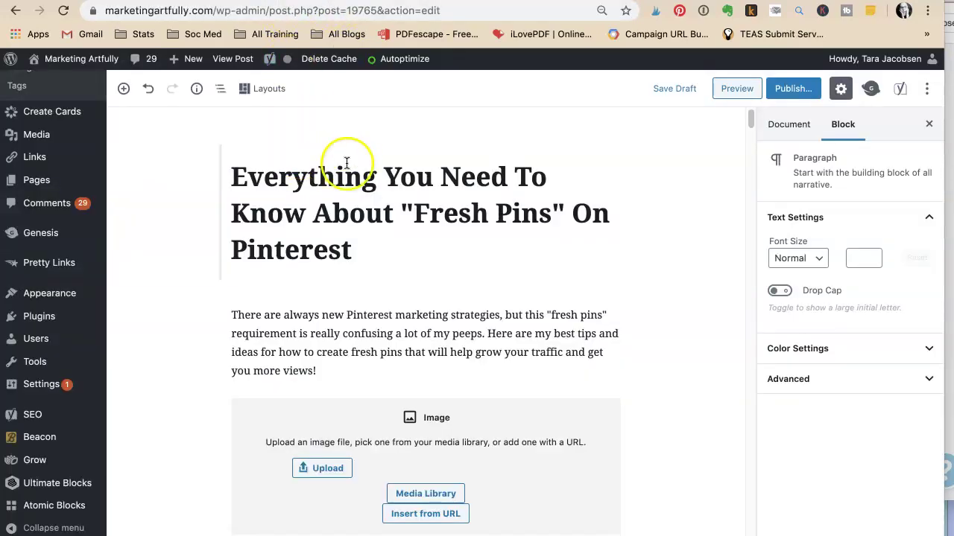
pyautogui.hotkey('ctrl', 'shift', 'Tab')
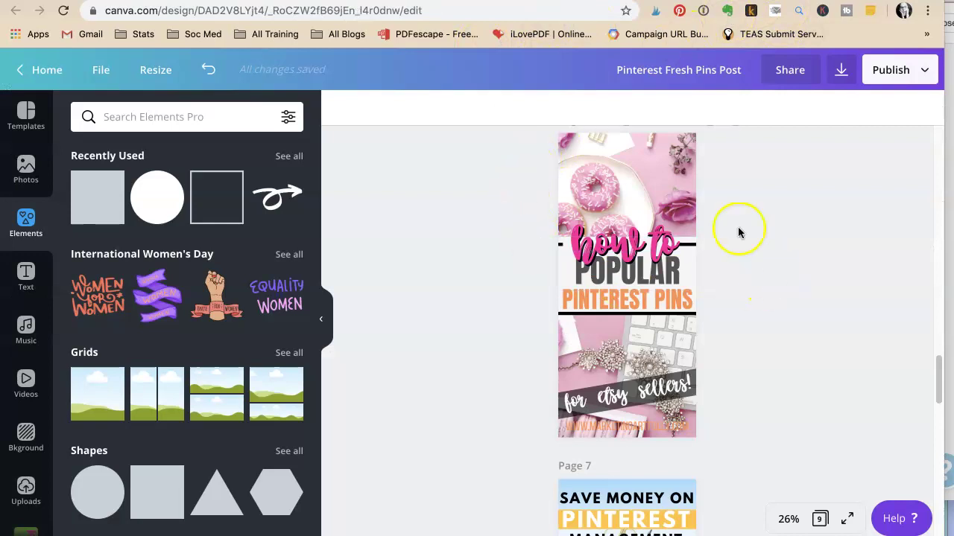
pyautogui.hotkey('ctrl', 'Tab')
pyautogui.scroll(-15, 453, 264)
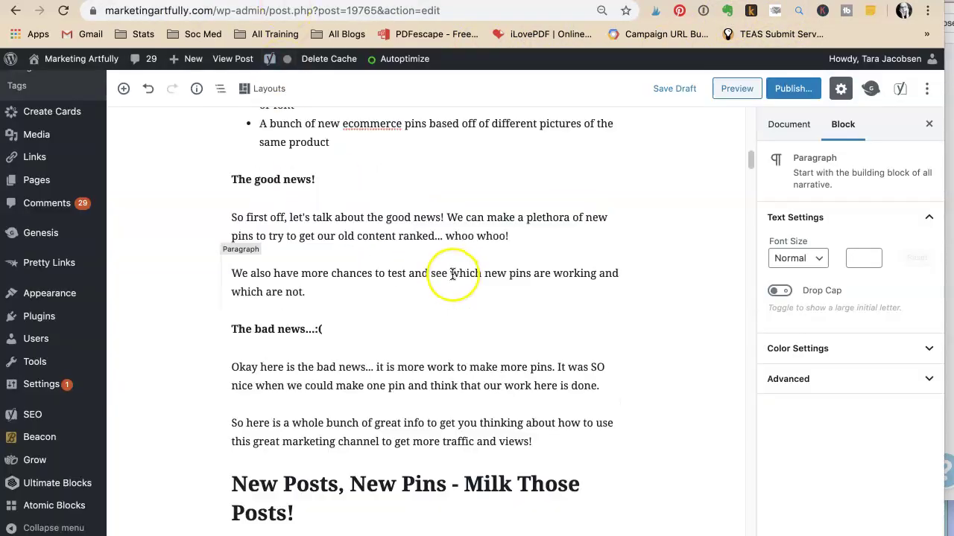
pyautogui.scroll(-5, 452, 272)
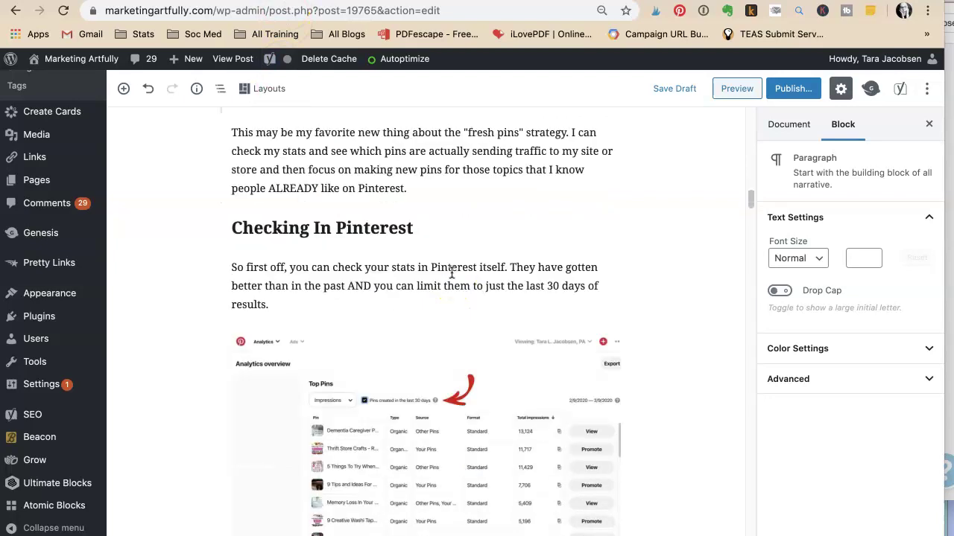
pyautogui.hotkey('ctrl', 'Tab')
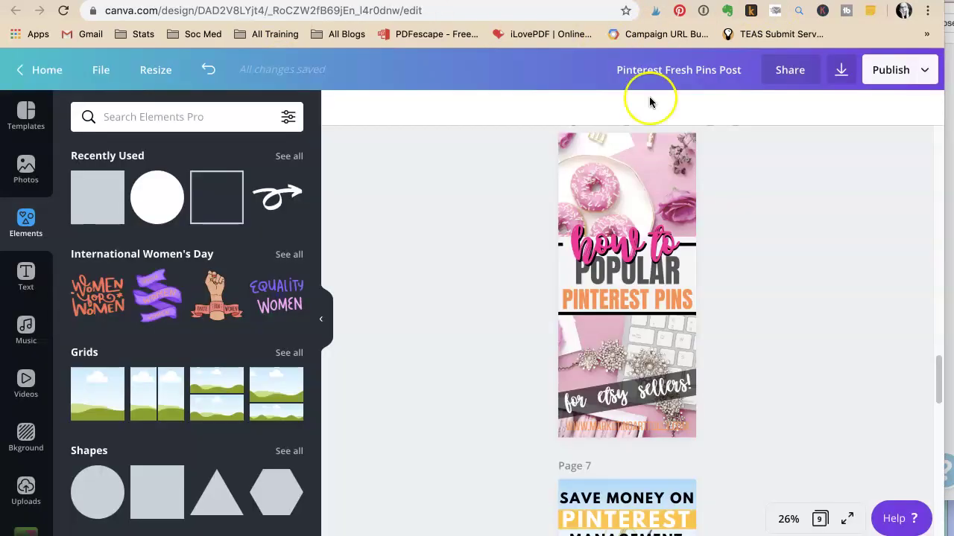
# Step: Replace "POPULAR" in page 6's headline with "MAKE NEW"
pyautogui.doubleClick(598, 277)
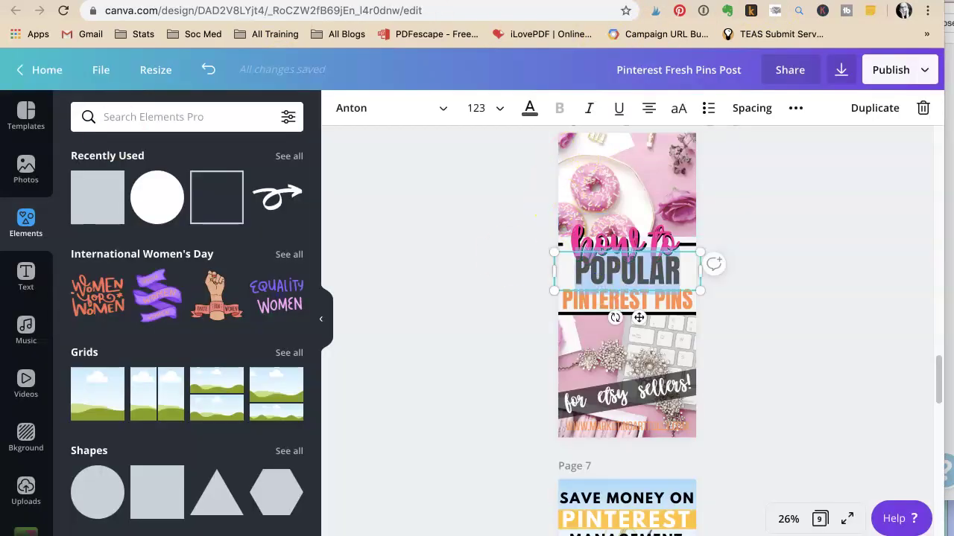
pyautogui.write('MSK')
pyautogui.press('BackSpace')
pyautogui.press('BackSpace')
pyautogui.press('BackSpace')
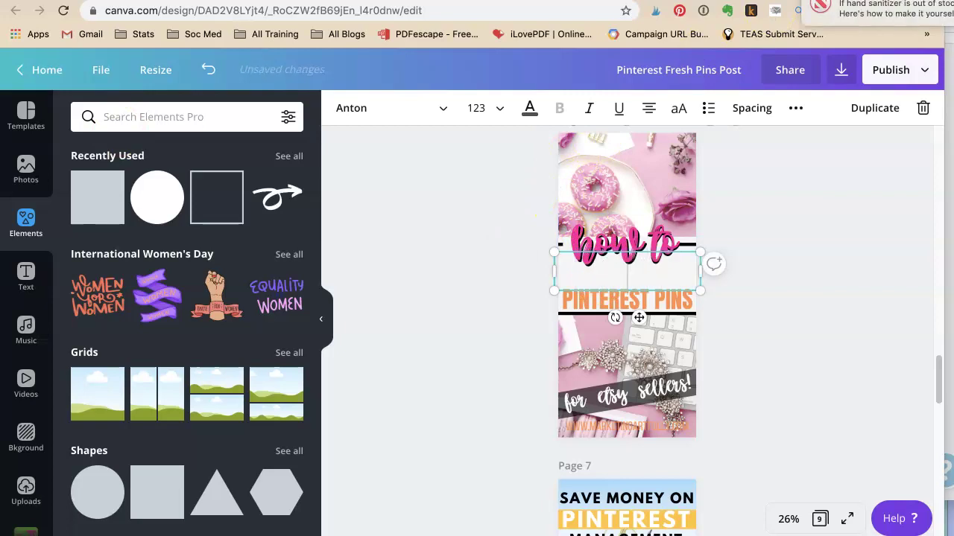
pyautogui.write('MAKE NEW')
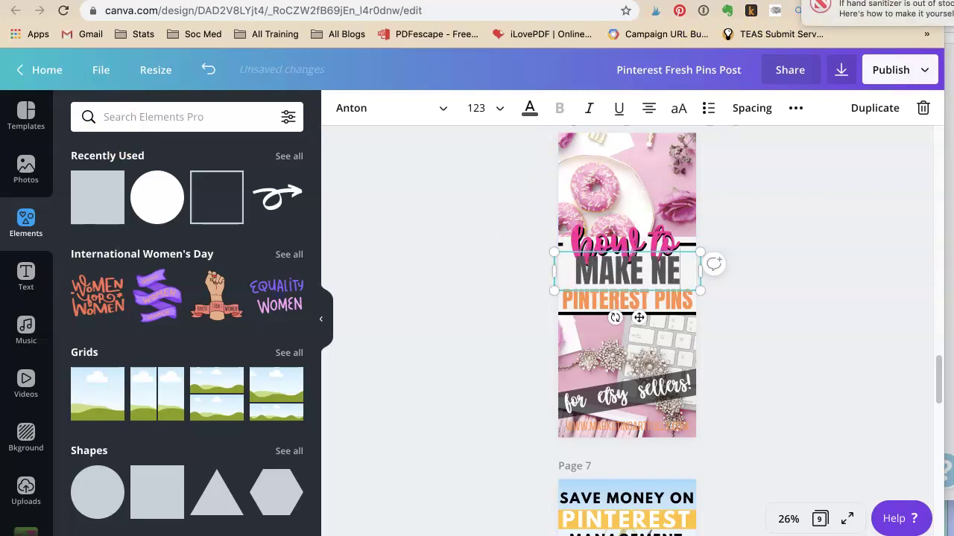
pyautogui.click(724, 303)
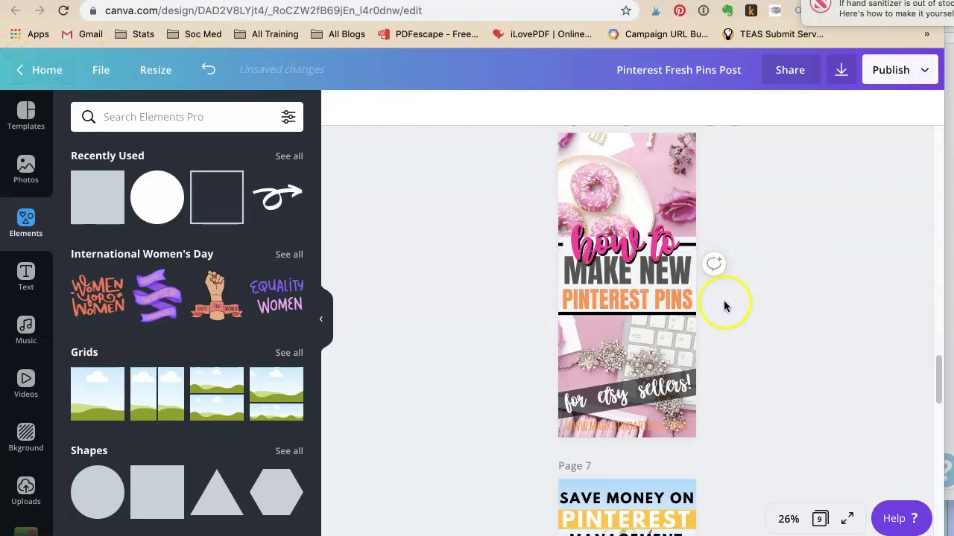
# Step: Replace the orange "PINTEREST PINS" line on page 6 with "PINS FOR OLD"
pyautogui.click(655, 300)
pyautogui.click(655, 300)
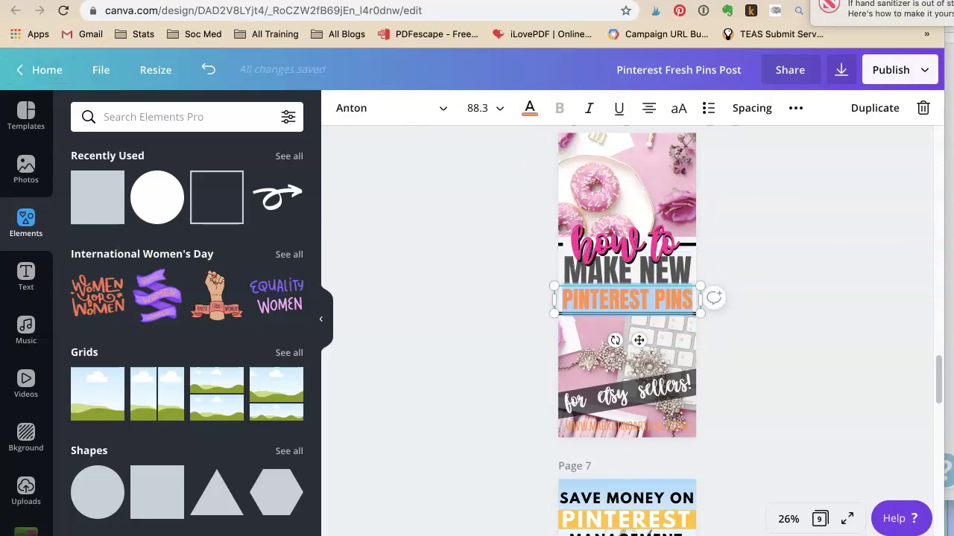
pyautogui.write('PINS FOR OLD')
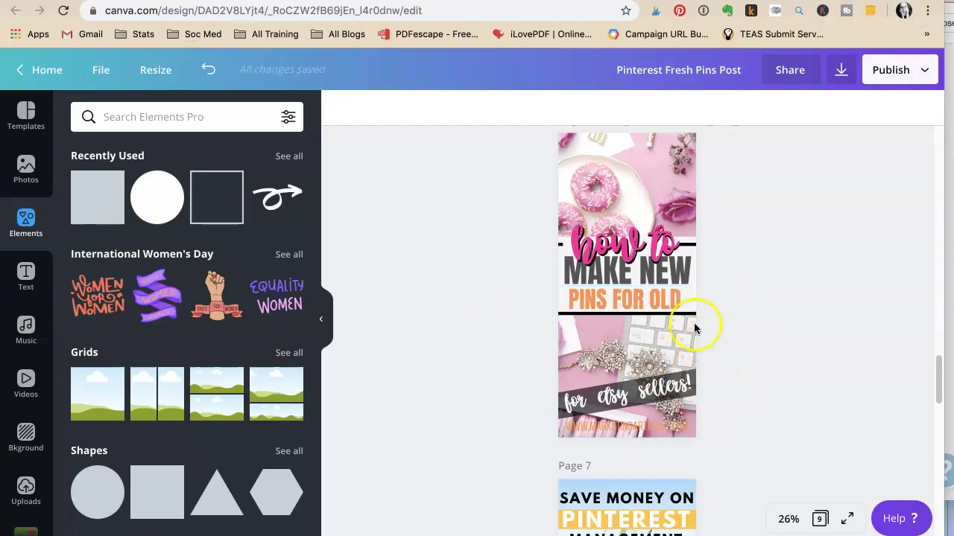
# Step: Replace "etsy sellers" with "bloggers" in page 6's slanted tagline
pyautogui.click(626, 398)
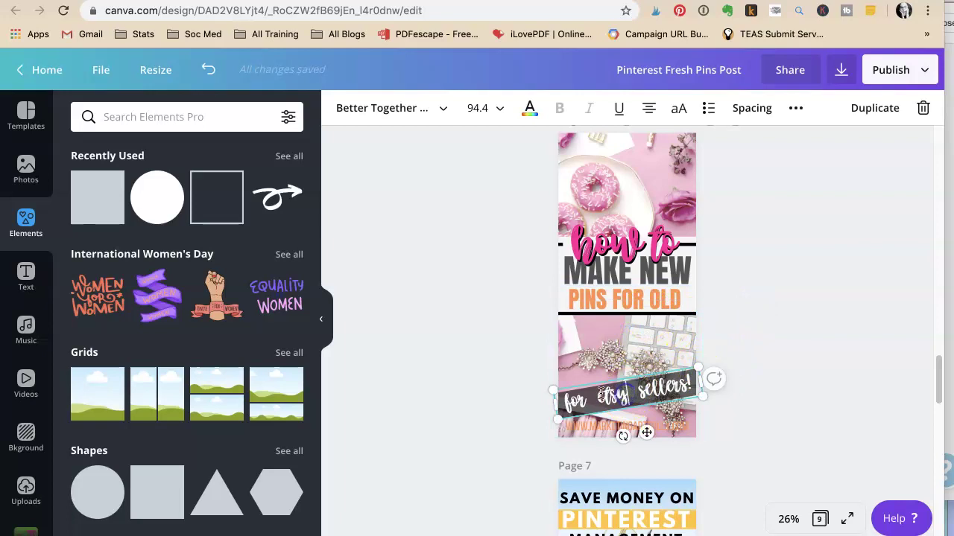
pyautogui.moveTo(634, 395); pyautogui.dragTo(678, 387)
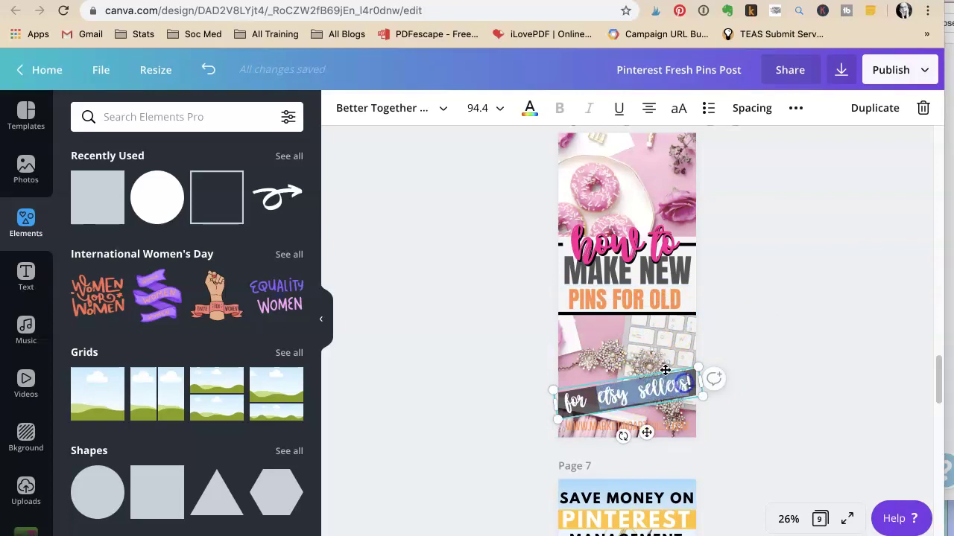
pyautogui.write('bloggers')
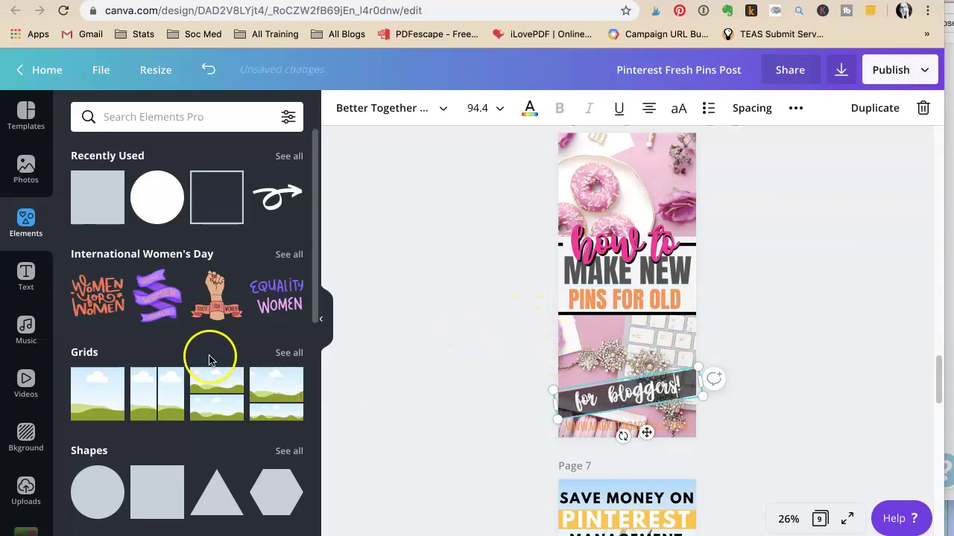
pyautogui.click(739, 334)
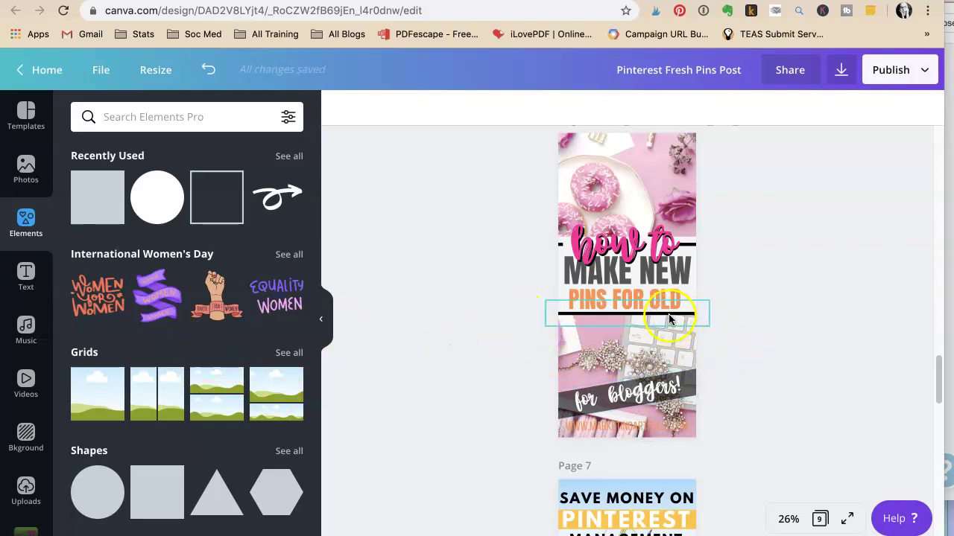
# Step: Lower the black line beneath page 6's headline and move "PINS FOR OLD" down below it
pyautogui.click(669, 319)
pyautogui.moveTo(671, 339); pyautogui.dragTo(672, 347)
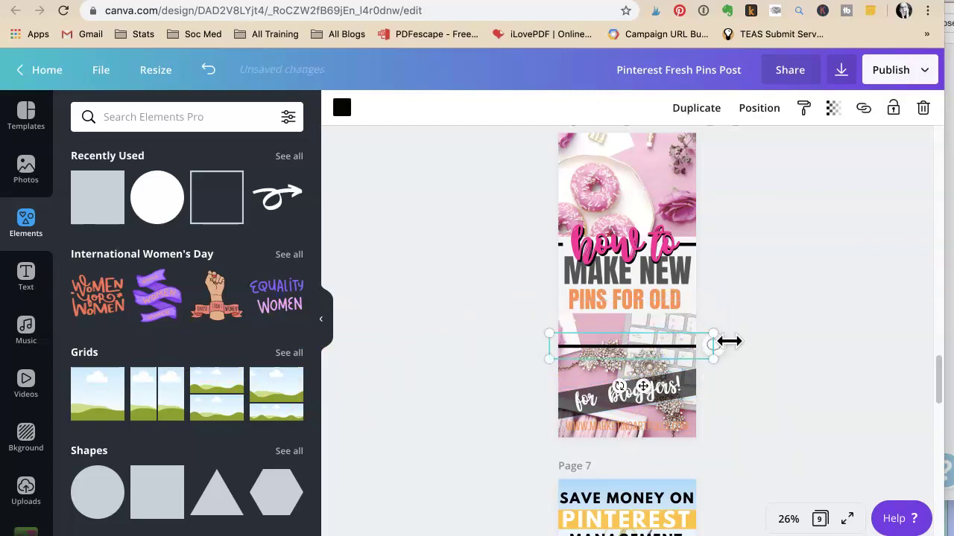
pyautogui.click(770, 330)
pyautogui.click(690, 300)
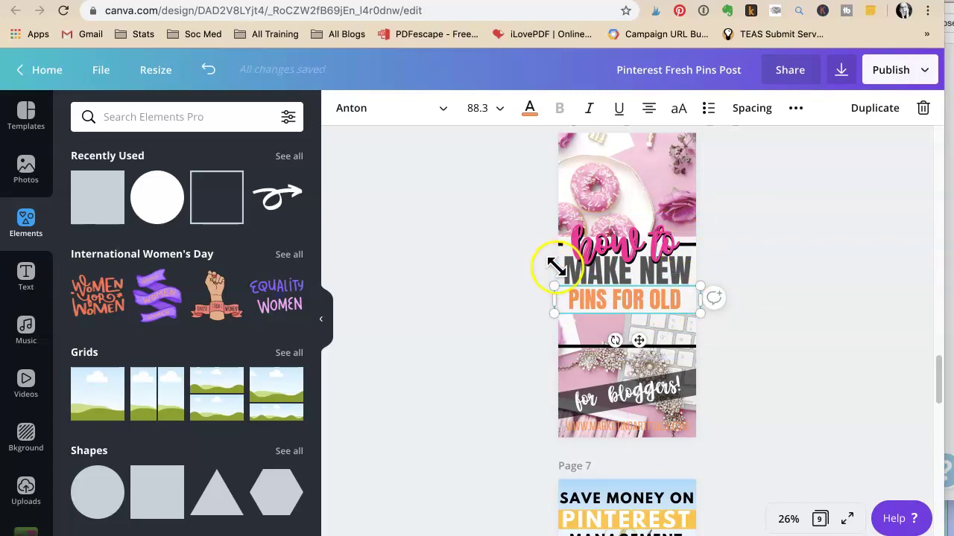
pyautogui.moveTo(622, 301); pyautogui.dragTo(621, 365)
pyautogui.click(632, 298)
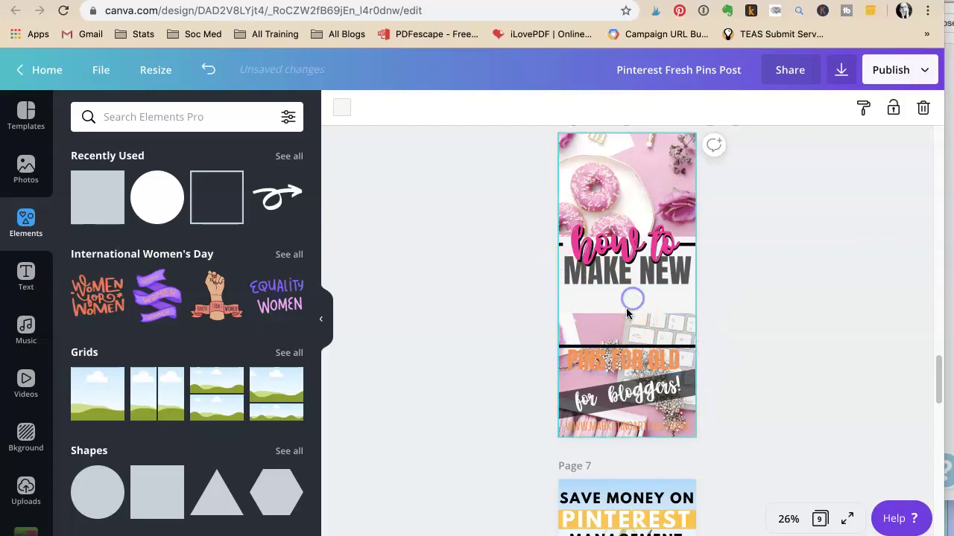
pyautogui.click(627, 306)
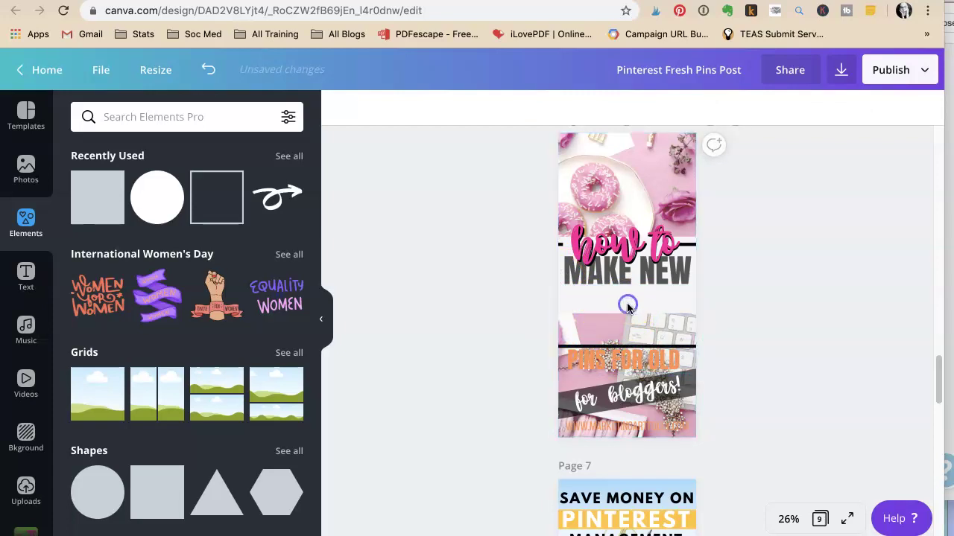
pyautogui.click(674, 303)
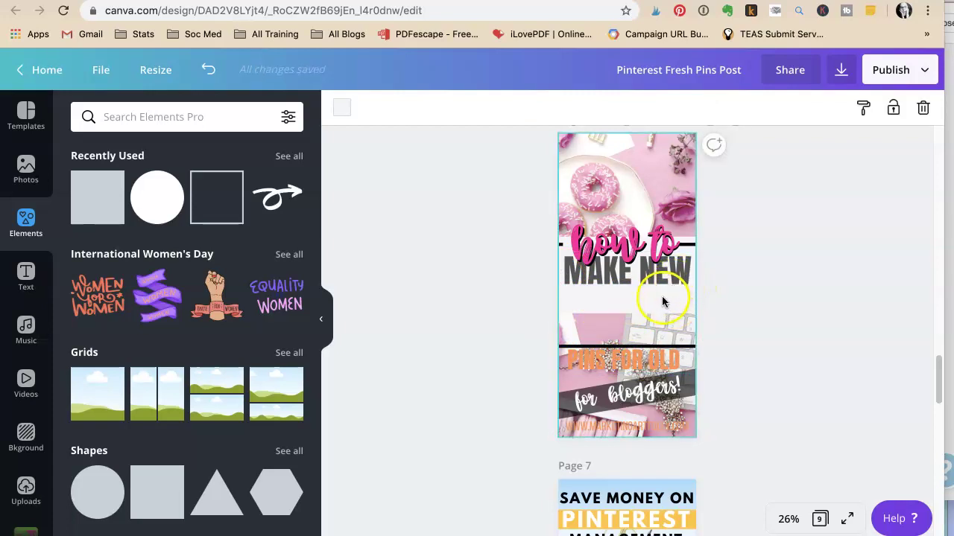
pyautogui.click(674, 312)
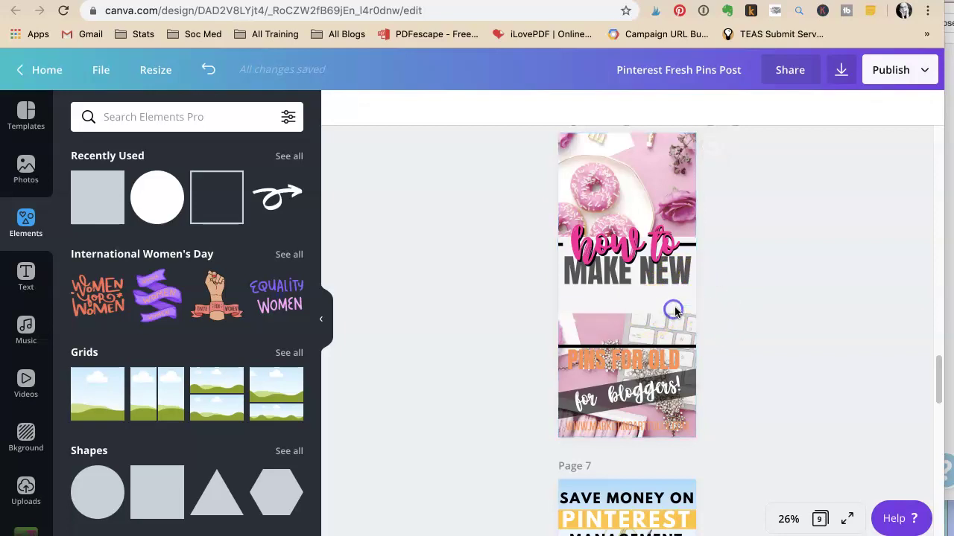
pyautogui.click(685, 306)
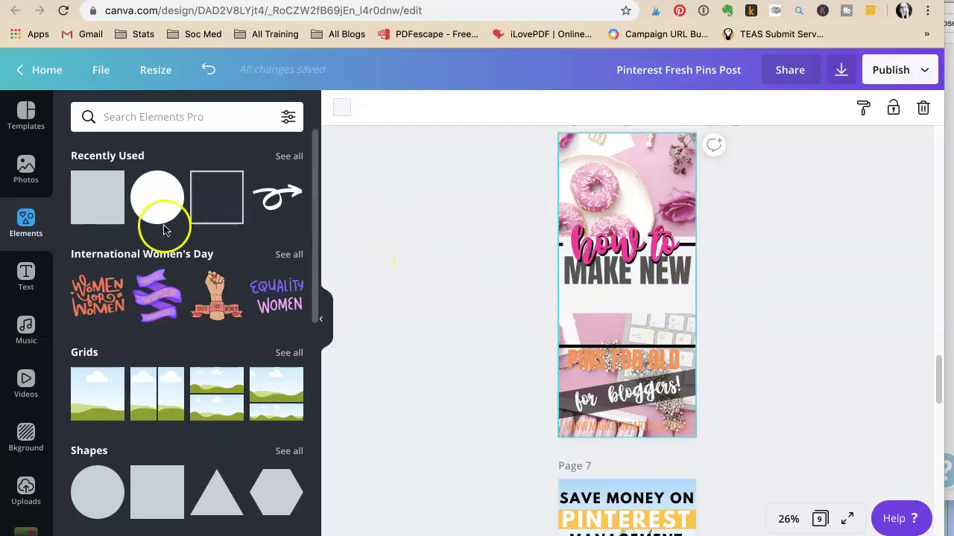
# Step: Add a square to page 6 and stretch it across the pin between "MAKE NEW" and the lower black line
pyautogui.click(99, 196)
pyautogui.moveTo(603, 283); pyautogui.dragTo(609, 347)
pyautogui.click(603, 368)
pyautogui.moveTo(663, 323); pyautogui.dragTo(714, 317)
# Step: Send the gray rectangle to the back, and send the lower jewelry photo behind it
pyautogui.rightClick(610, 306)
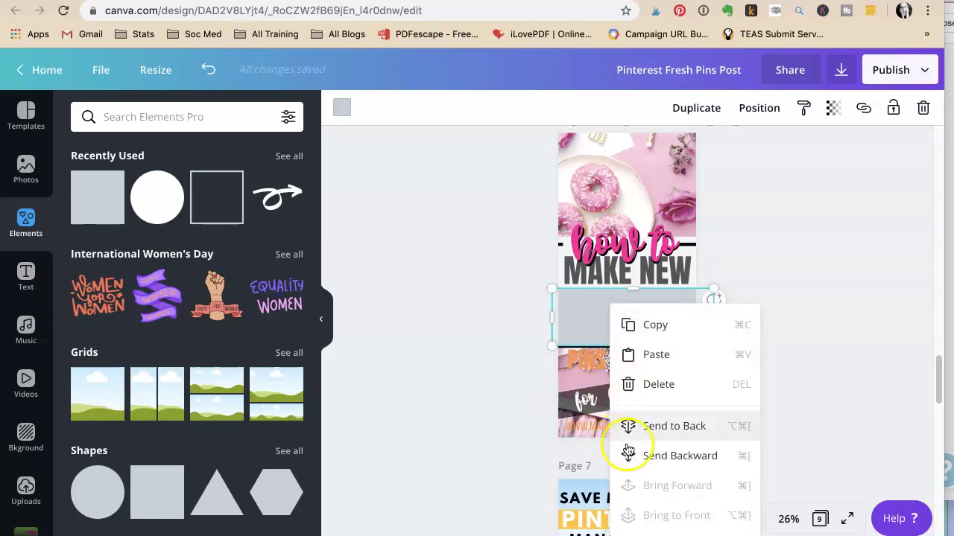
pyautogui.click(631, 427)
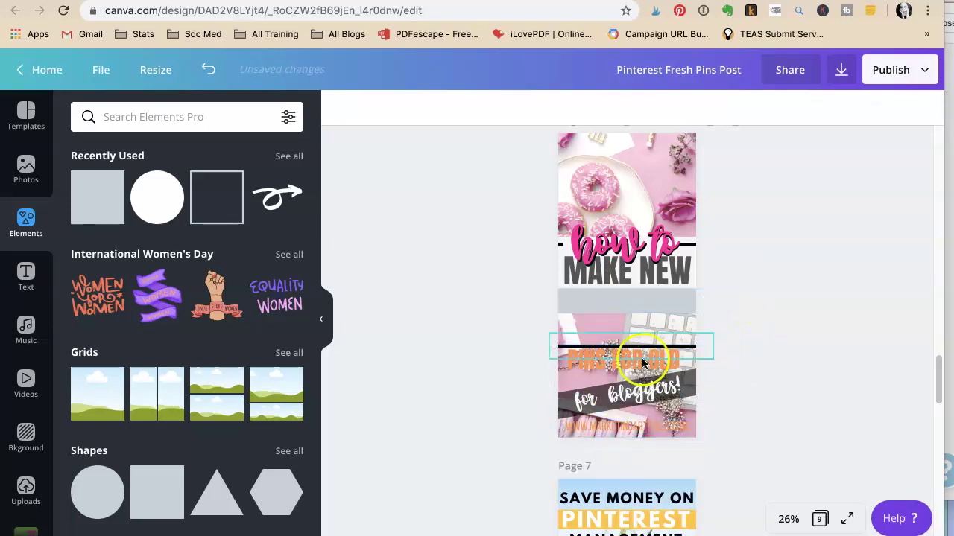
pyautogui.click(642, 321)
pyautogui.rightClick(645, 314)
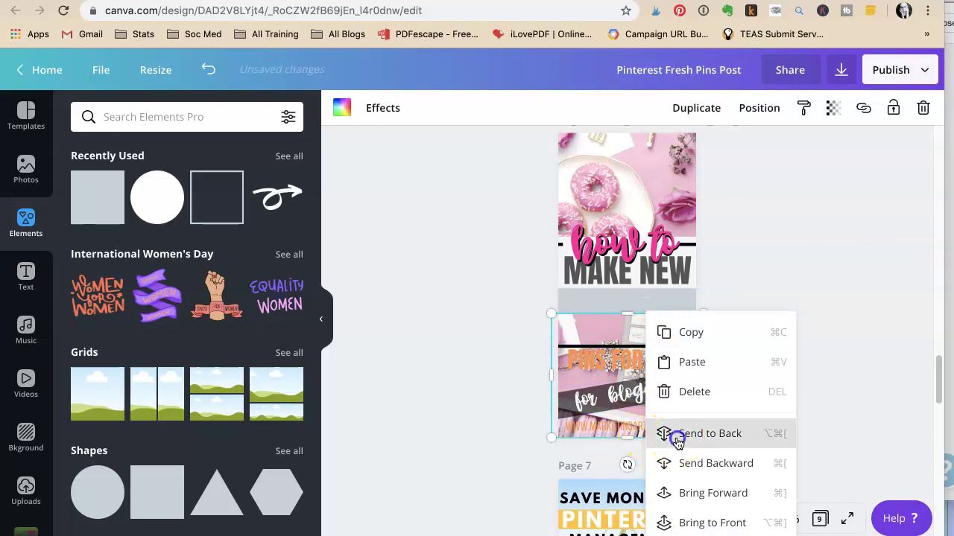
pyautogui.click(675, 434)
# Step: Recolor the gray rectangle white and move "PINS FOR OLD" back up under "MAKE NEW"
pyautogui.click(619, 311)
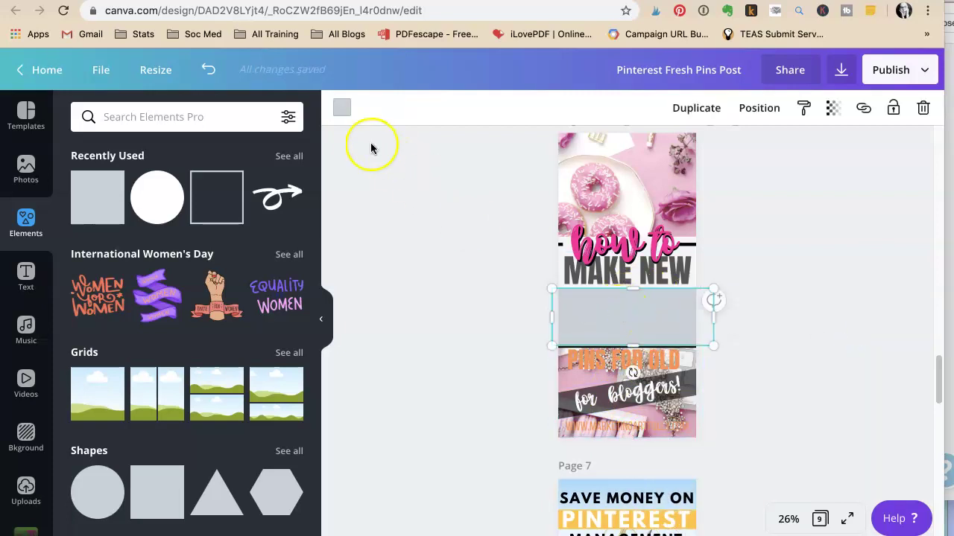
pyautogui.click(341, 107)
pyautogui.click(167, 339)
pyautogui.click(902, 279)
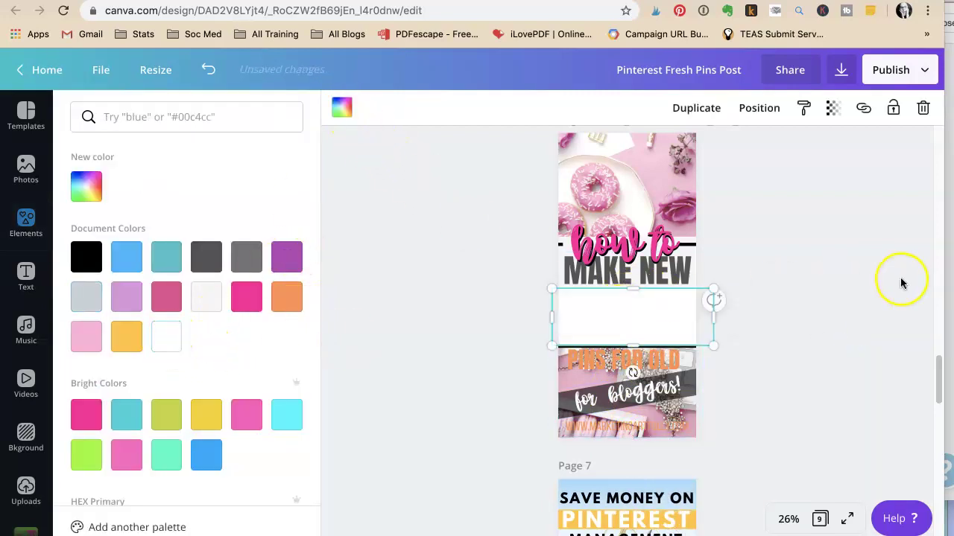
pyautogui.click(651, 344)
pyautogui.moveTo(651, 344); pyautogui.dragTo(651, 297)
# Step: Try a teal fill on the white rectangle behind the headline, and undo it
pyautogui.click(638, 324)
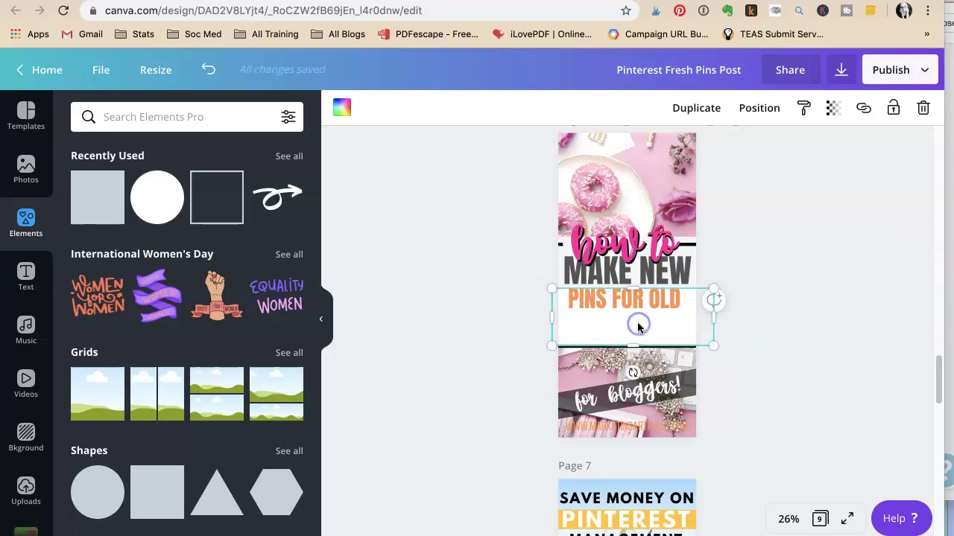
pyautogui.click(342, 107)
pyautogui.click(167, 259)
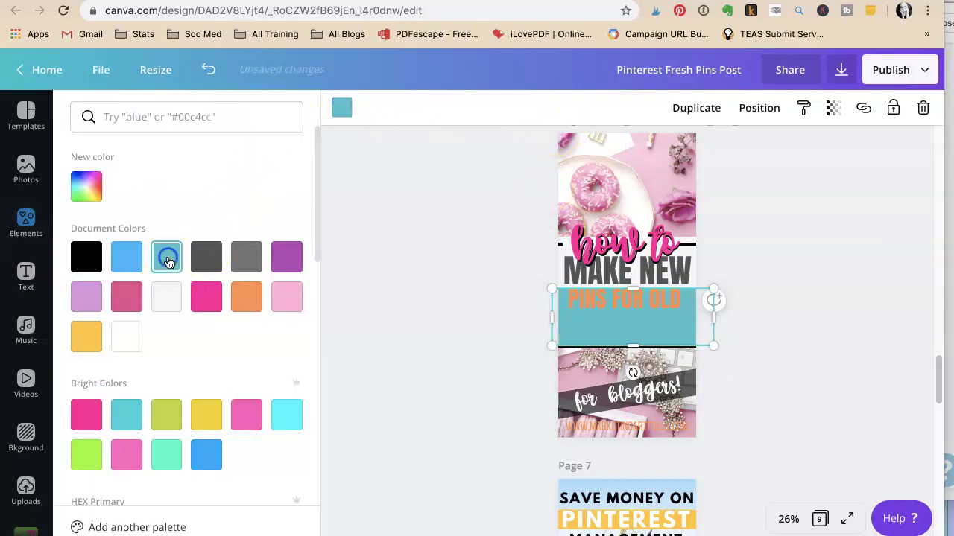
pyautogui.hotkey('ctrl', 'z')
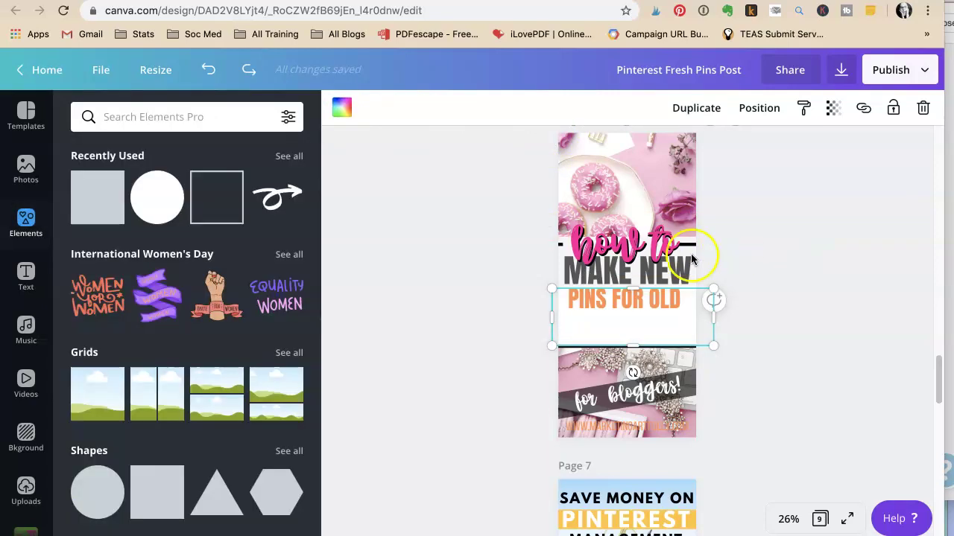
pyautogui.click(708, 287)
# Step: Duplicate the "MAKE NEW" line and place the copy beneath "PINS FOR OLD"
pyautogui.click(678, 280)
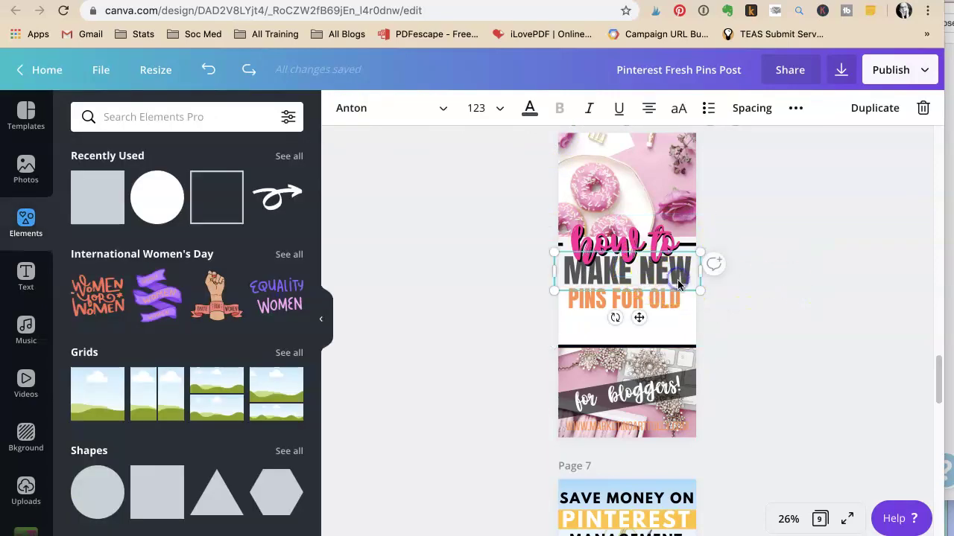
pyautogui.hotkey('ctrl', 'd')
pyautogui.moveTo(672, 281); pyautogui.dragTo(666, 329)
# Step: Replace the text of the duplicated "MAKE NEW" line with "BLOG POSTS"
pyautogui.tripleClick(663, 335)
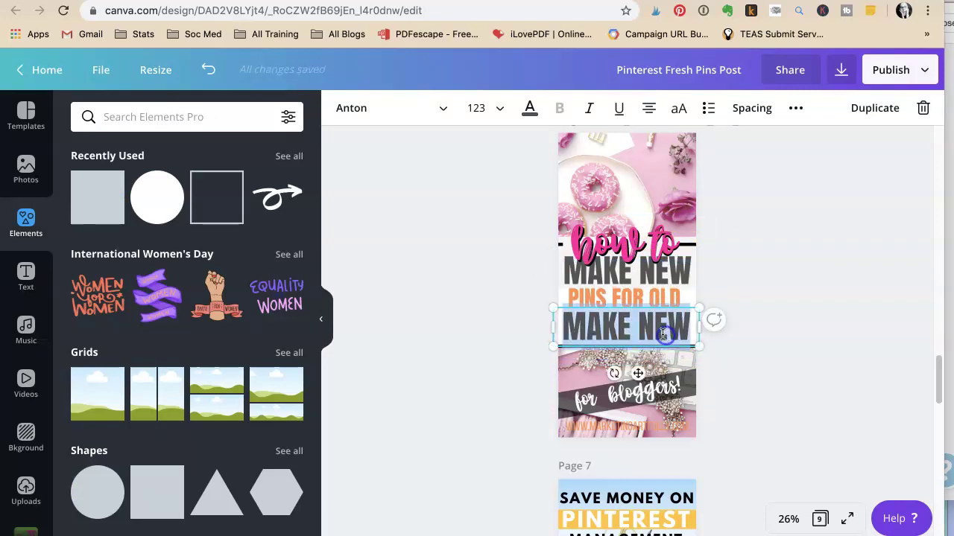
pyautogui.write('blog')
pyautogui.press('BackSpace')
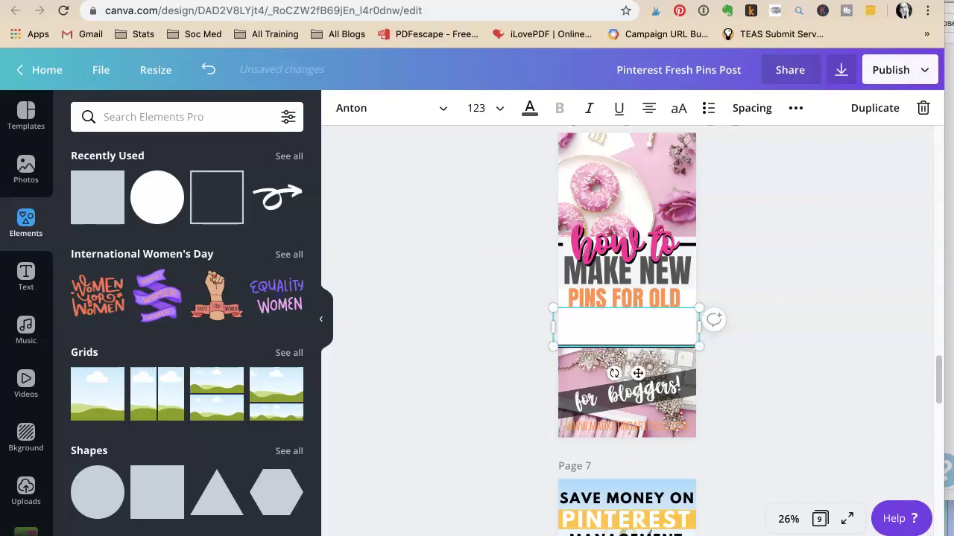
pyautogui.write('ow po')
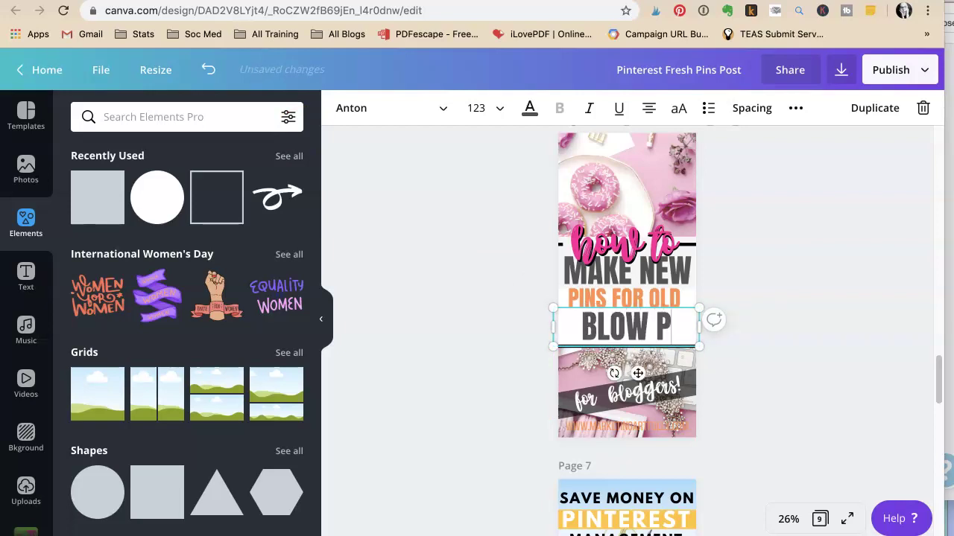
pyautogui.press('BackSpace')
pyautogui.press('BackSpace')
pyautogui.press('BackSpace')
pyautogui.write('g')
pyautogui.press('BackSpace')
pyautogui.press('BackSpace')
pyautogui.write('g posts')
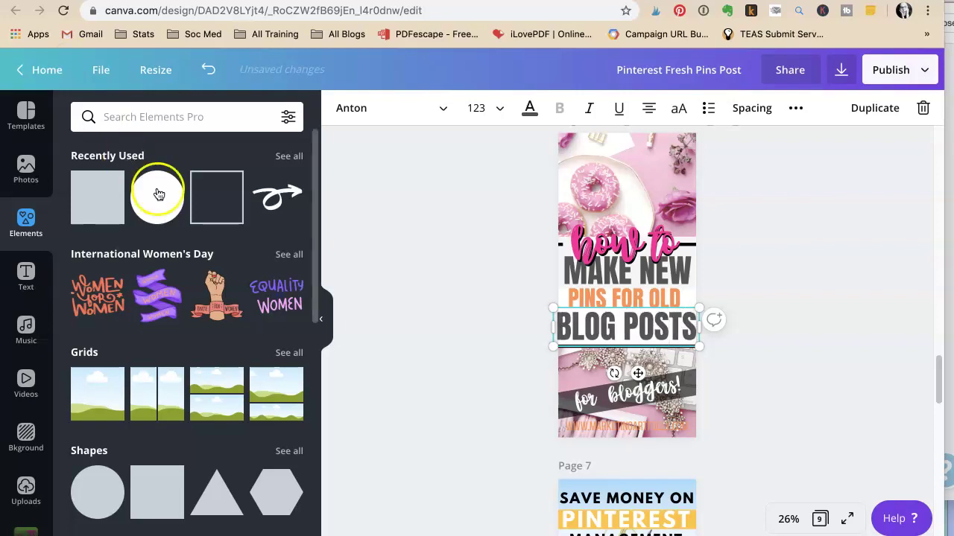
pyautogui.click(743, 336)
# Step: Shrink "BLOG POSTS" to font size 120 and center it just above the lower black line
pyautogui.click(671, 335)
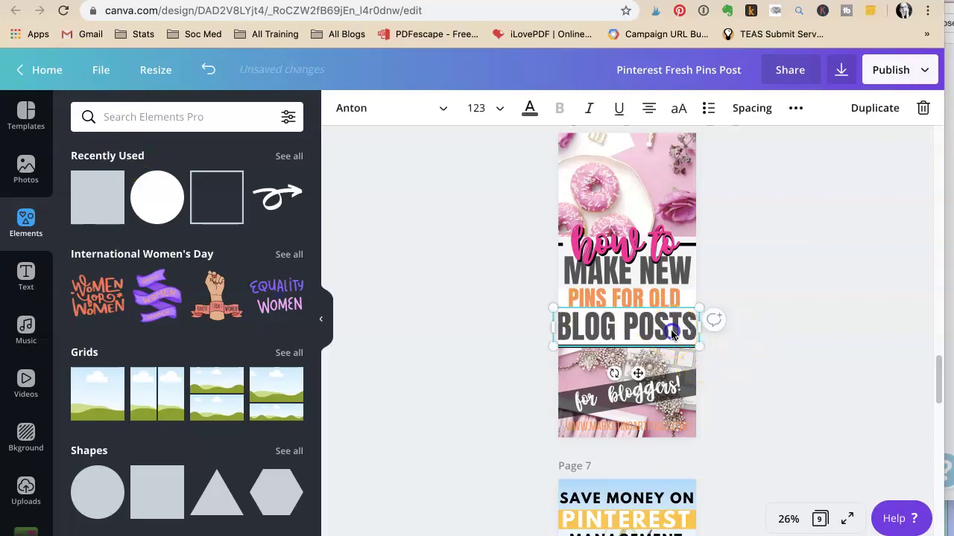
pyautogui.moveTo(689, 341); pyautogui.dragTo(697, 344)
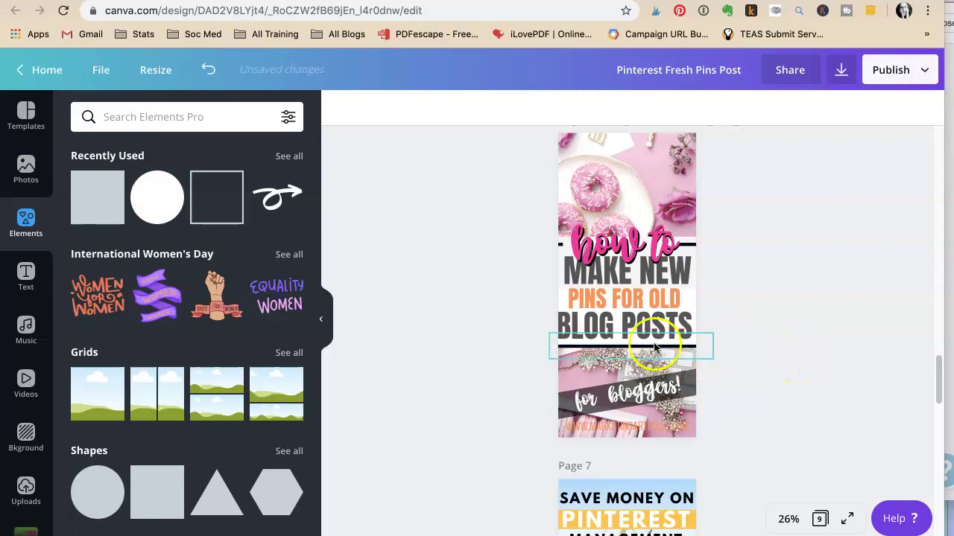
pyautogui.moveTo(628, 332); pyautogui.dragTo(628, 334)
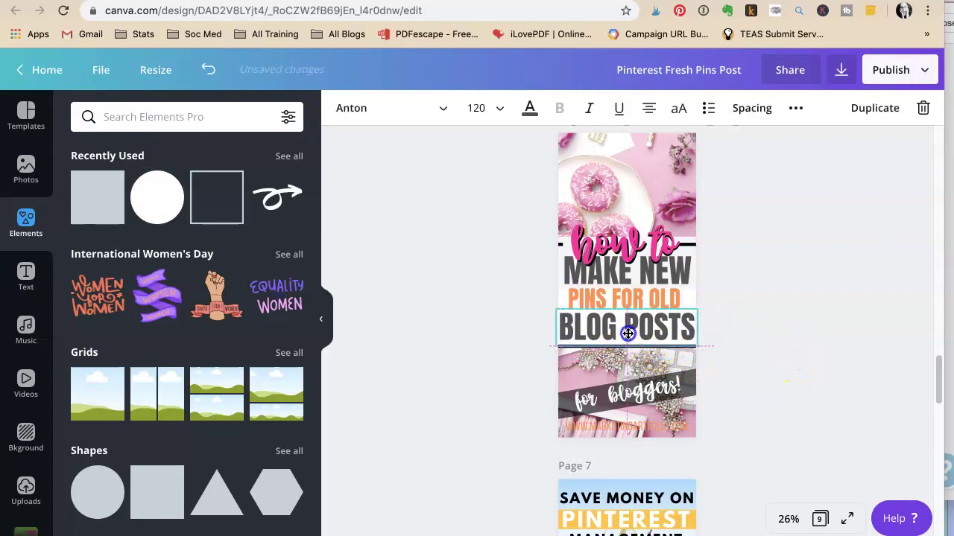
pyautogui.click(750, 354)
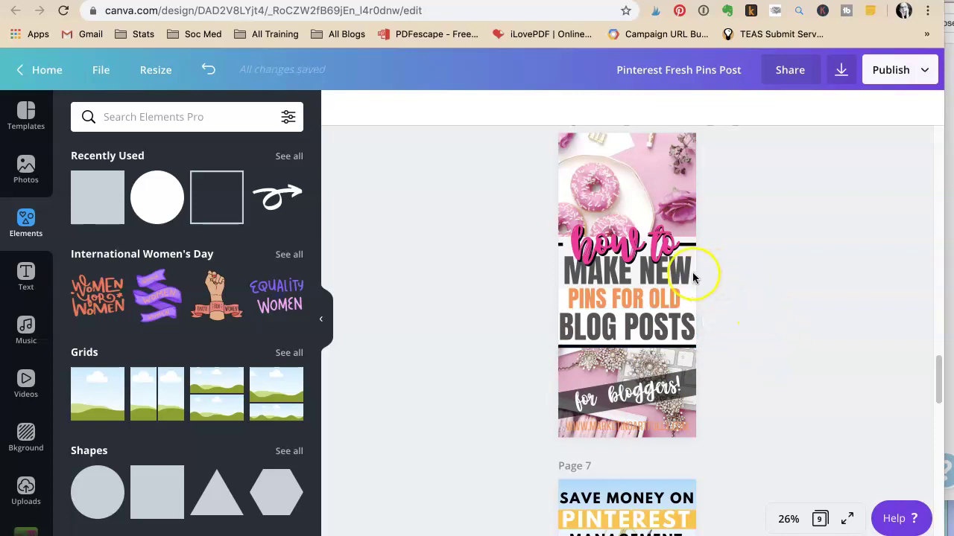
# Step: Recolor the orange "PINS FOR OLD" line in the document's hot pink
pyautogui.click(643, 298)
pyautogui.click(529, 108)
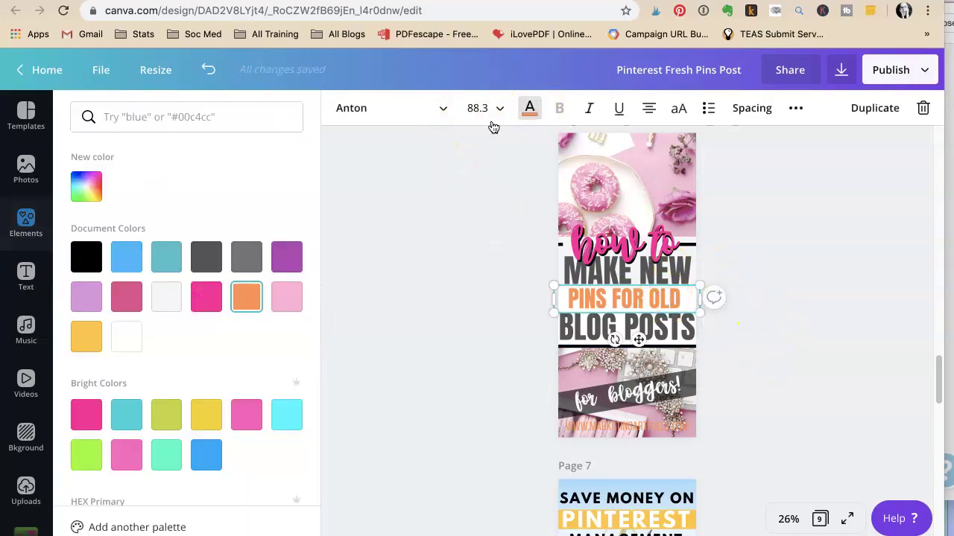
pyautogui.click(206, 297)
pyautogui.click(819, 296)
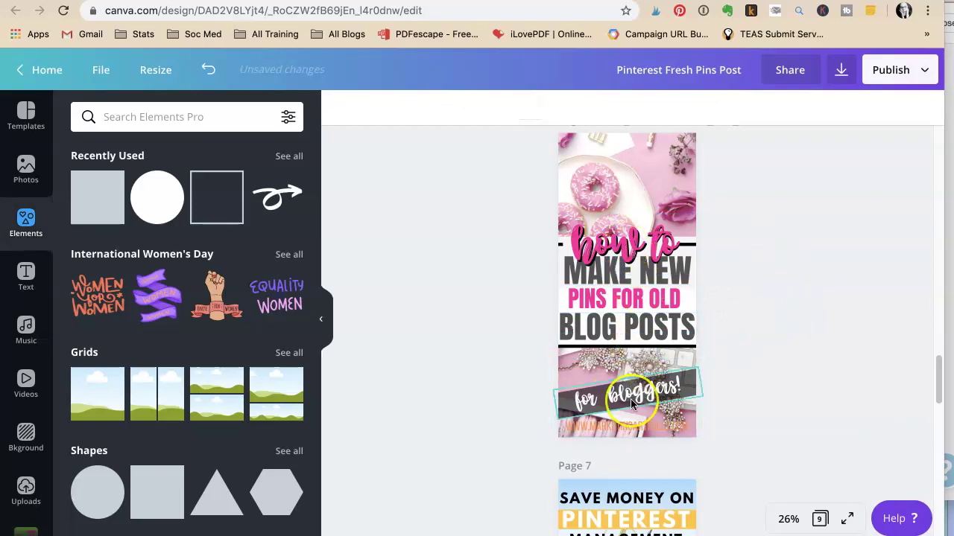
# Step: Try hot pink on the "for bloggers!" tagline, and undo the color change
pyautogui.click(692, 389)
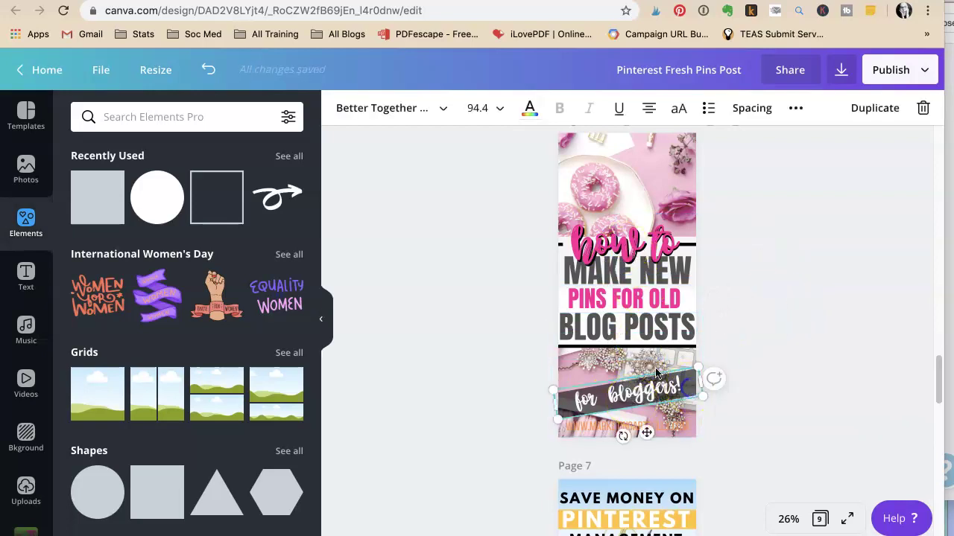
pyautogui.click(529, 108)
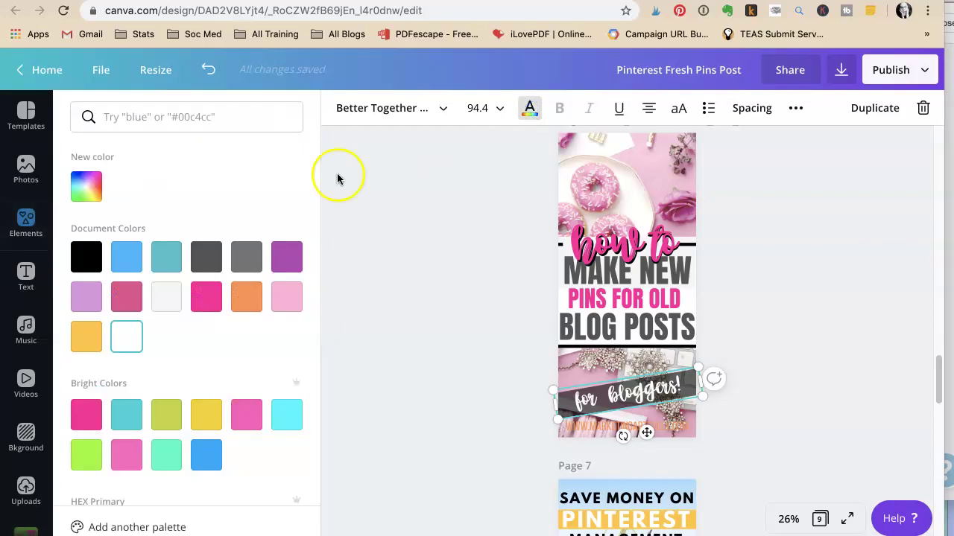
pyautogui.click(202, 298)
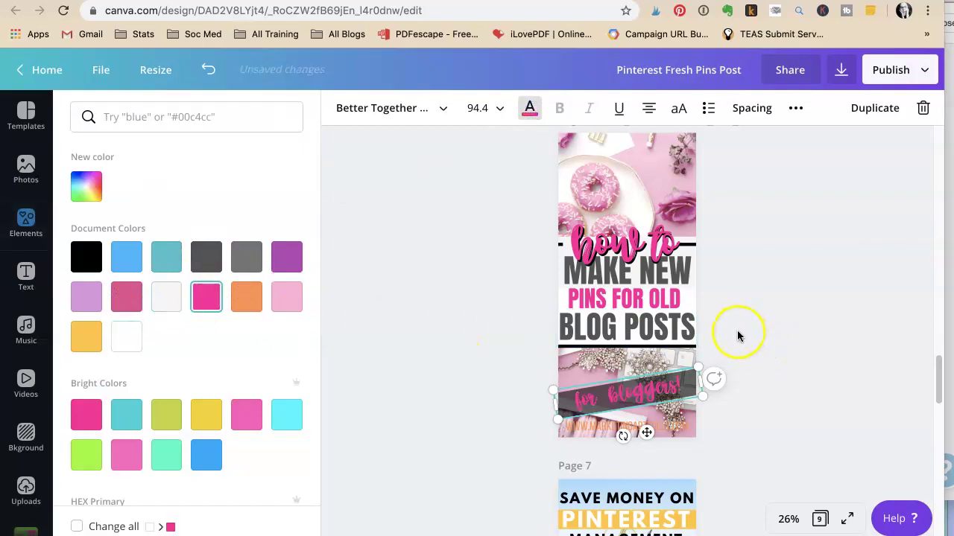
pyautogui.hotkey('ctrl', 'z')
# Step: Recolor the slanted tagline band on page 6 in the document's hot pink and place the "for bloggers!" text back on it
pyautogui.moveTo(626, 406); pyautogui.dragTo(551, 410)
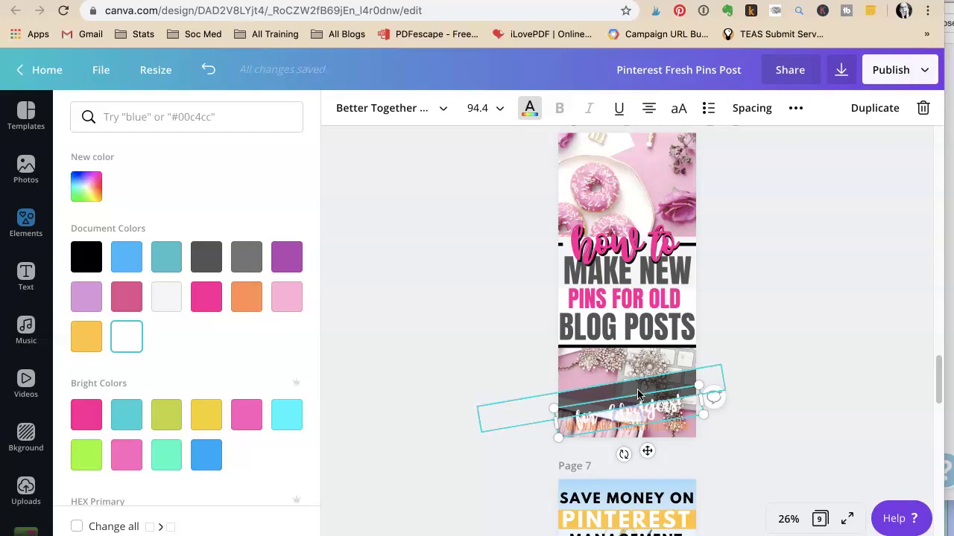
pyautogui.click(336, 108)
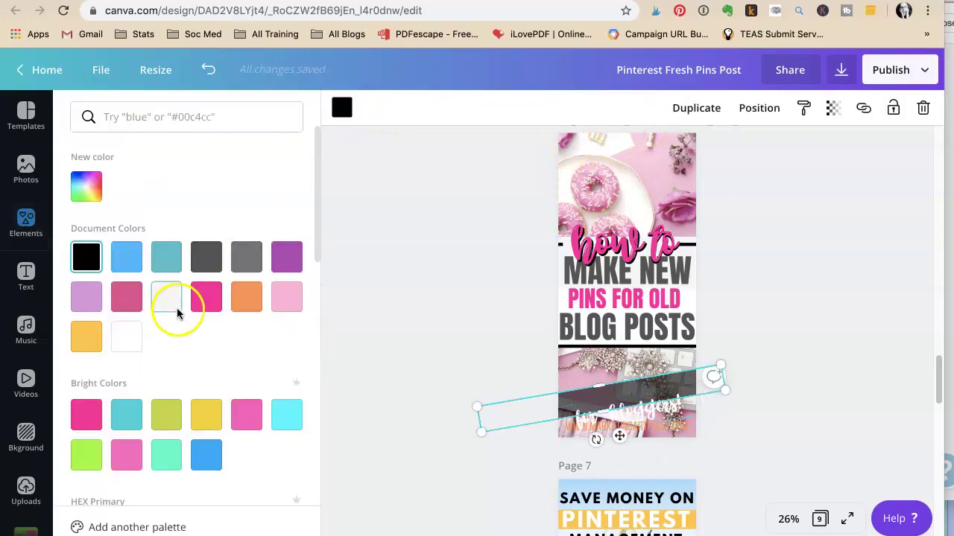
pyautogui.click(198, 304)
pyautogui.click(869, 336)
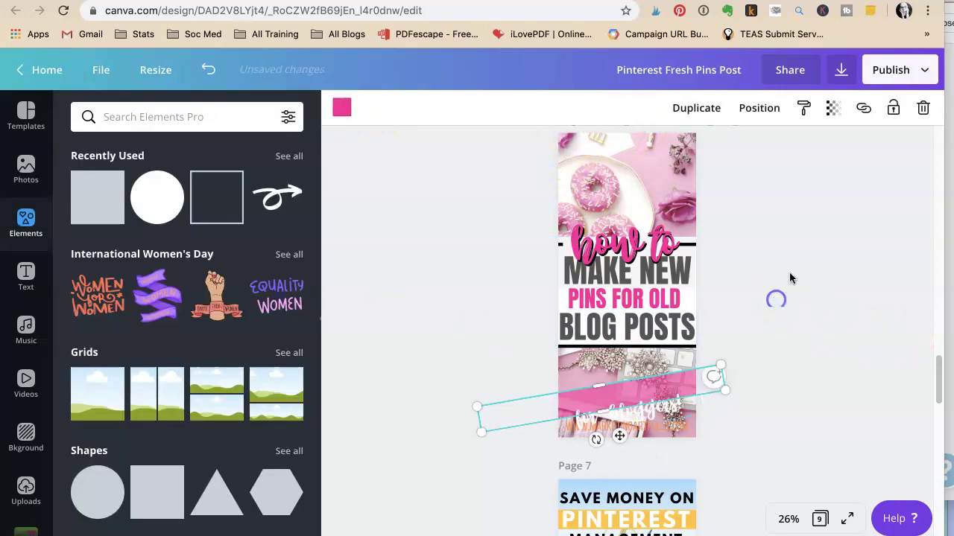
pyautogui.moveTo(655, 402); pyautogui.dragTo(656, 386)
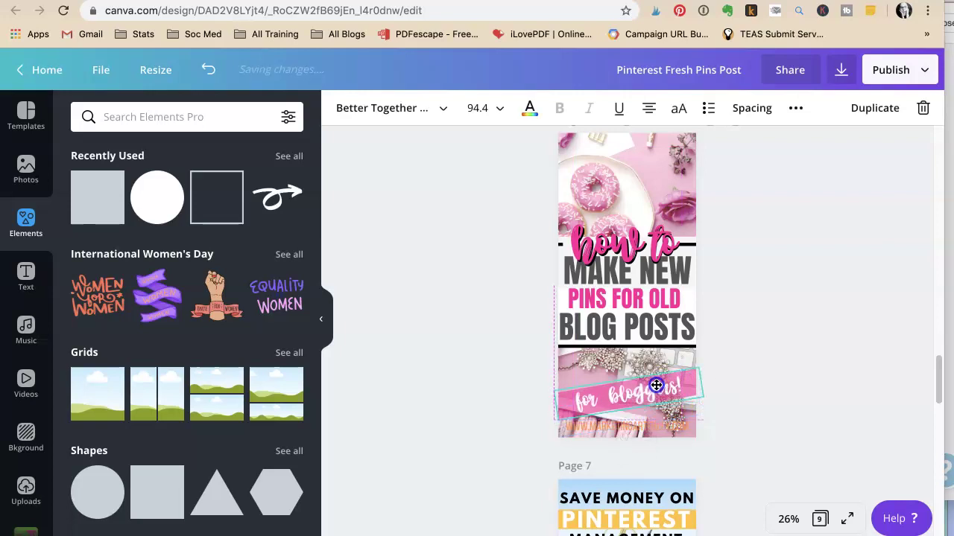
pyautogui.click(795, 416)
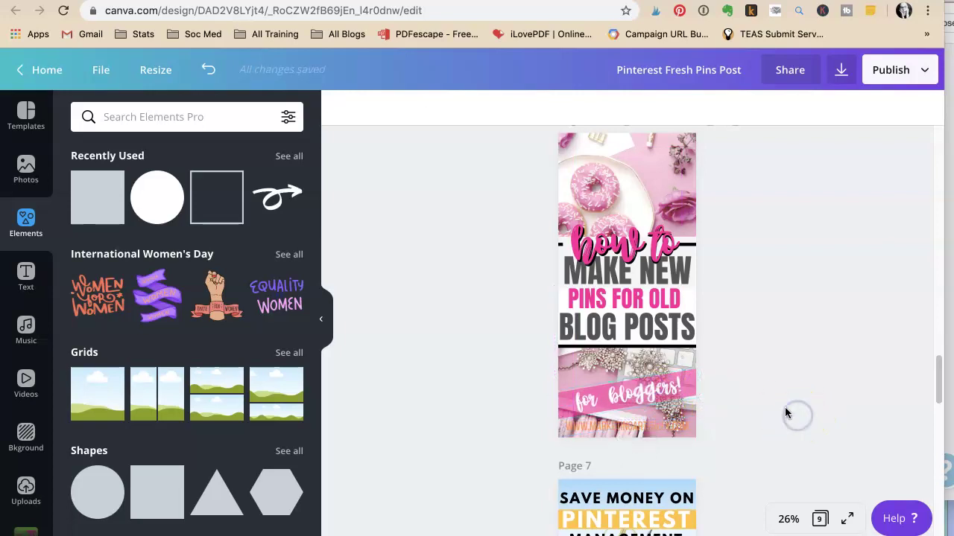
# Step: Fade the donut photo at the top of page 6 by setting its transparency to about 49
pyautogui.click(661, 180)
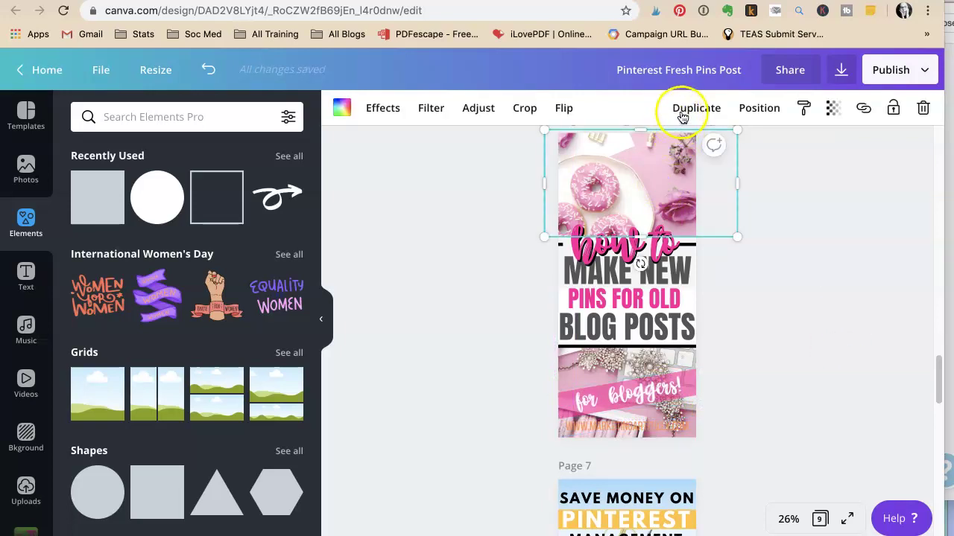
pyautogui.keyDown('shift'); pyautogui.click(606, 366); pyautogui.keyUp('shift')
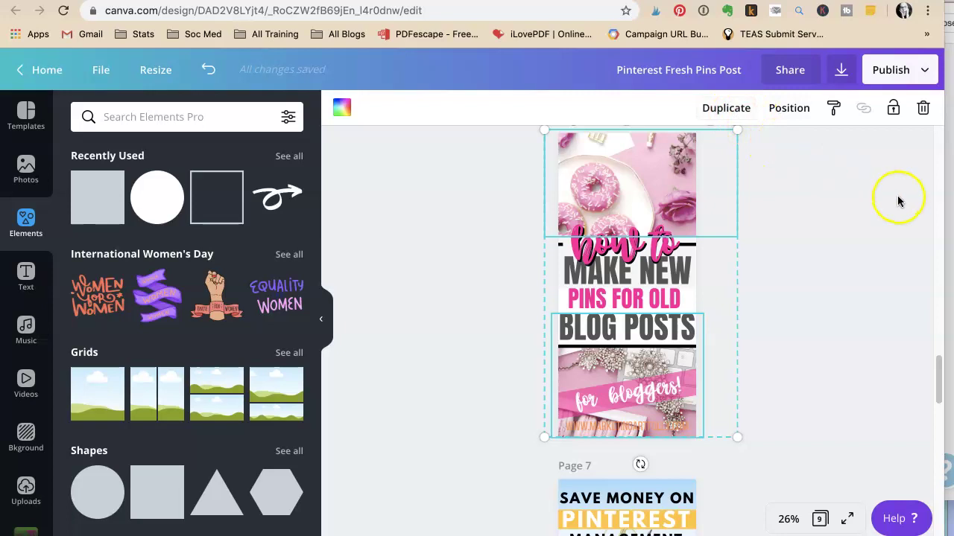
pyautogui.click(879, 245)
pyautogui.click(700, 209)
pyautogui.click(833, 108)
pyautogui.moveTo(800, 146); pyautogui.dragTo(743, 147)
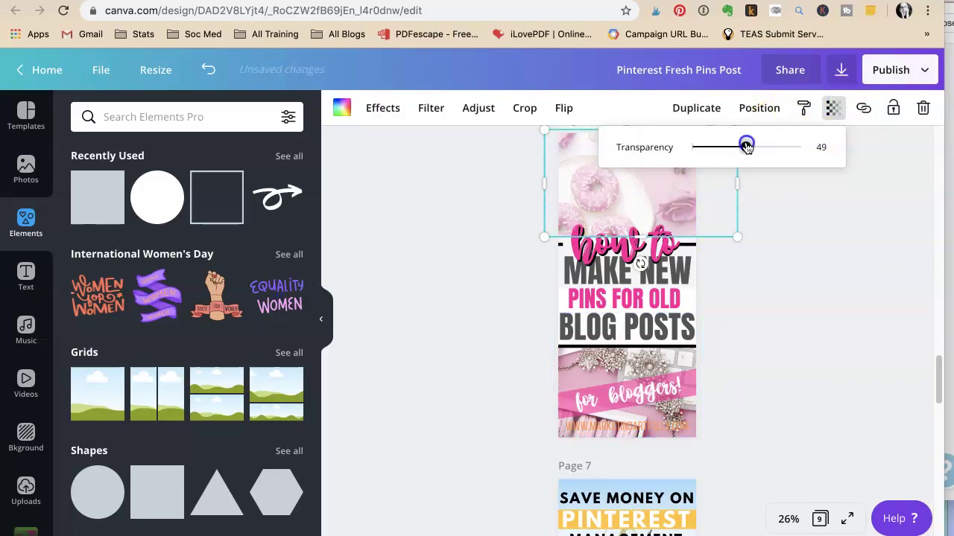
pyautogui.click(820, 248)
# Step: Fade the jeweled keyboard photo at the bottom of page 6 by setting its transparency to about 54
pyautogui.click(625, 361)
pyautogui.click(832, 110)
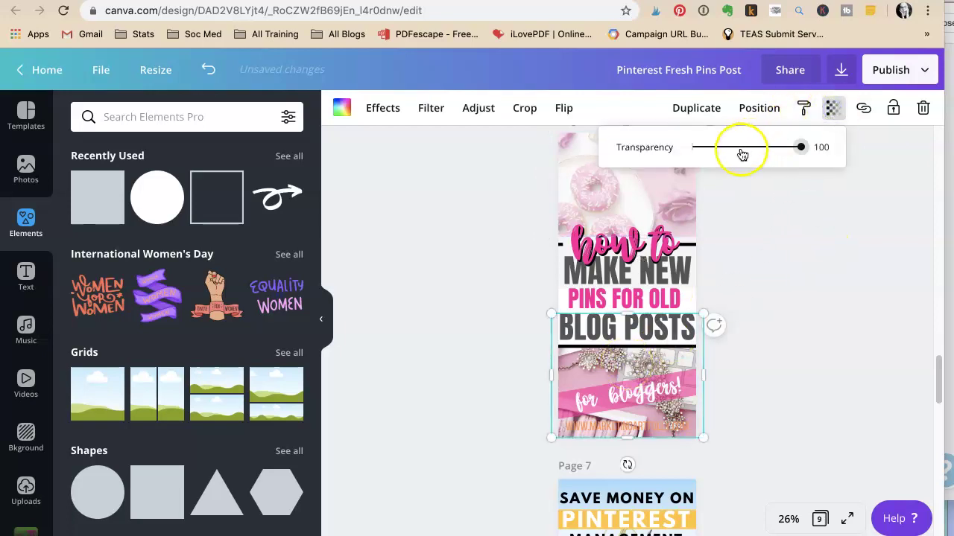
pyautogui.moveTo(800, 148); pyautogui.dragTo(759, 149)
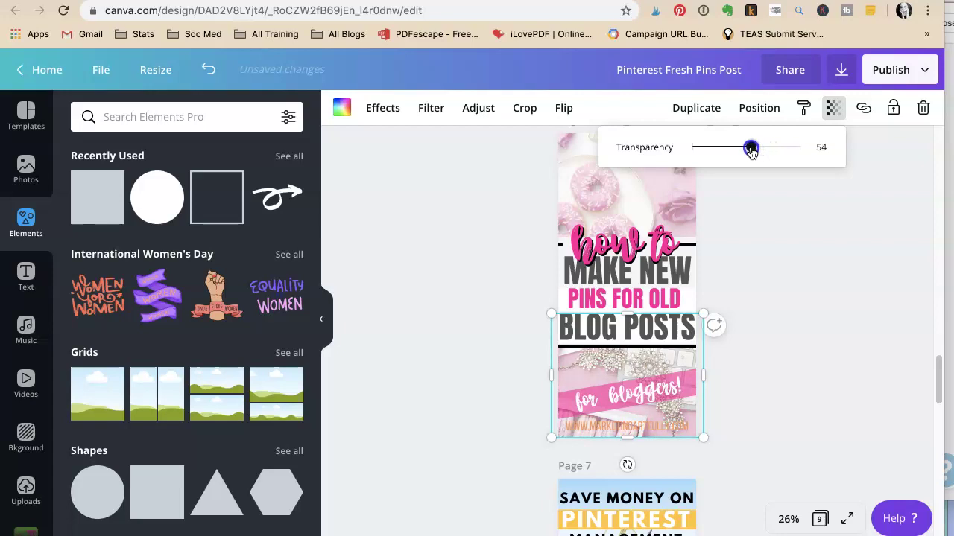
pyautogui.click(780, 269)
pyautogui.click(658, 400)
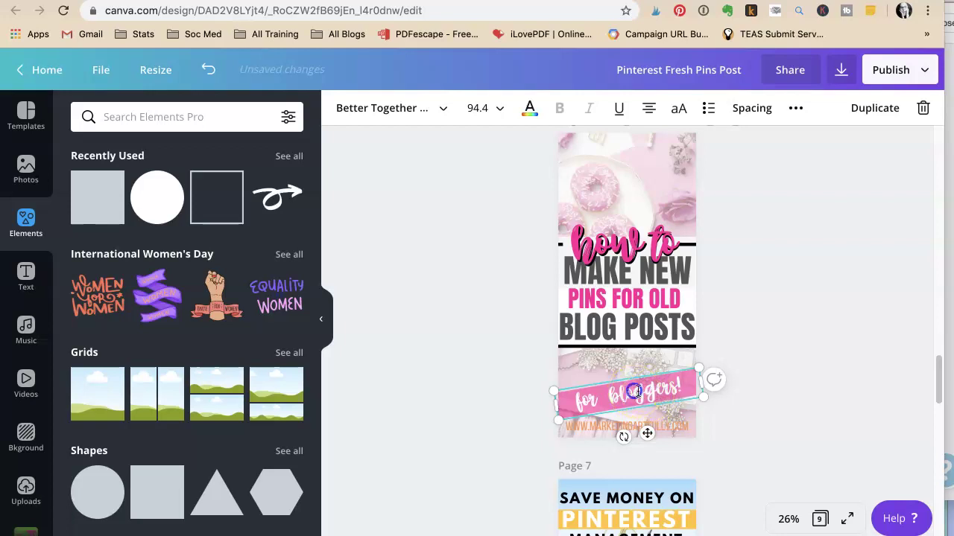
pyautogui.click(765, 313)
pyautogui.click(686, 382)
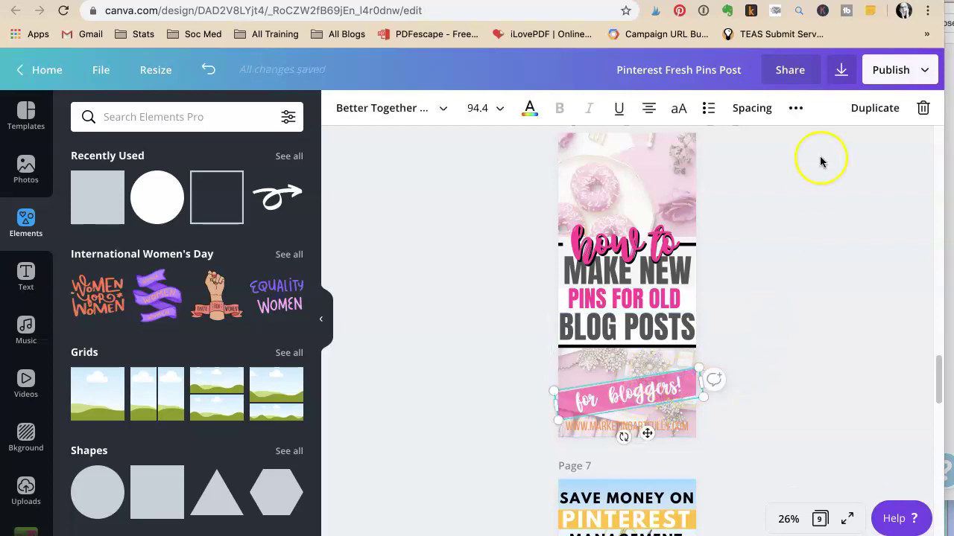
pyautogui.click(795, 108)
pyautogui.click(719, 144)
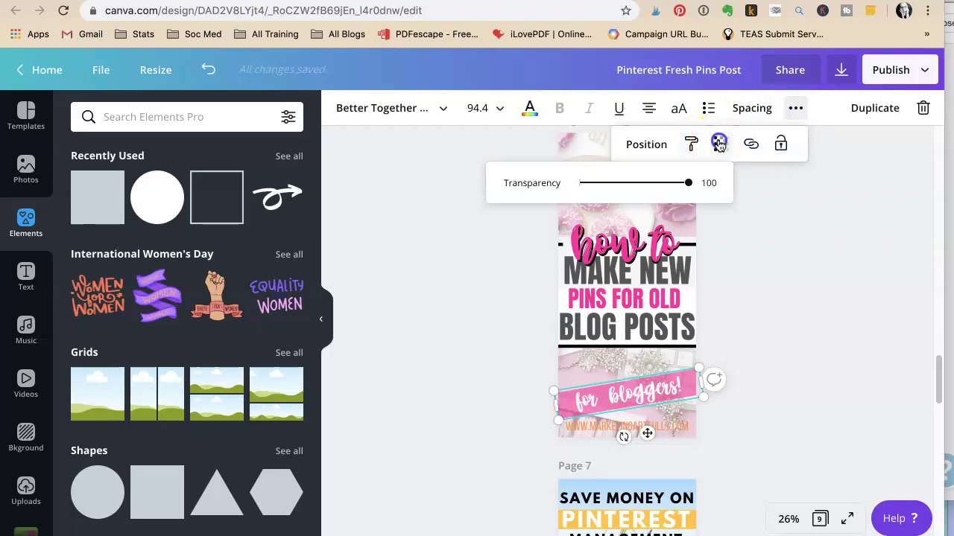
pyautogui.click(780, 276)
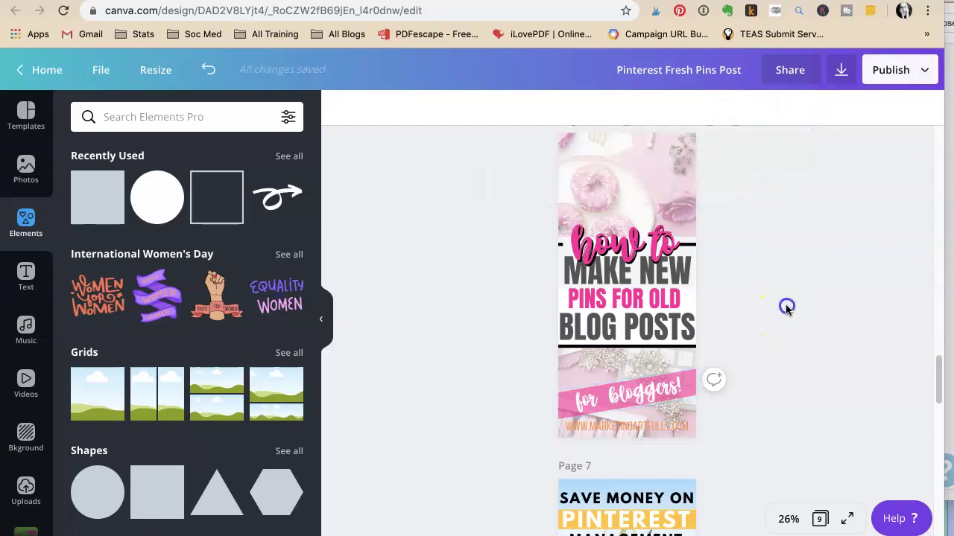
# Step: Make the hot pink band fully opaque and set the "for bloggers!" tagline back on top of it
pyautogui.moveTo(655, 395); pyautogui.dragTo(649, 354)
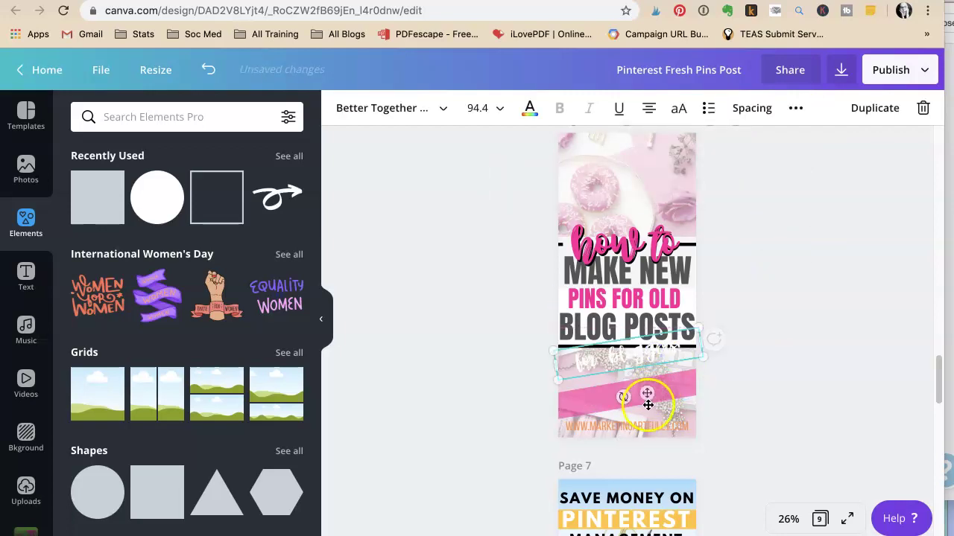
pyautogui.click(676, 403)
pyautogui.click(833, 108)
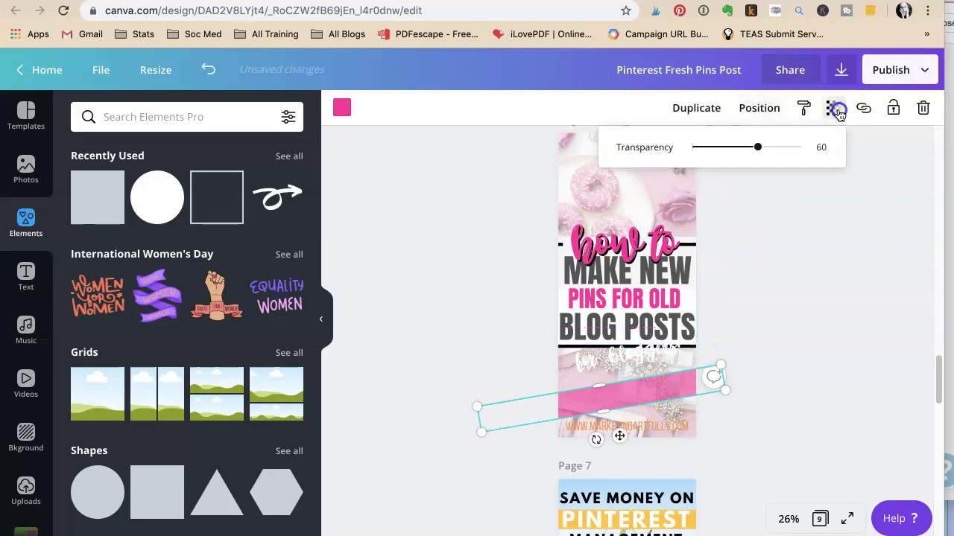
pyautogui.moveTo(761, 151); pyautogui.dragTo(825, 154)
pyautogui.moveTo(650, 356); pyautogui.dragTo(643, 393)
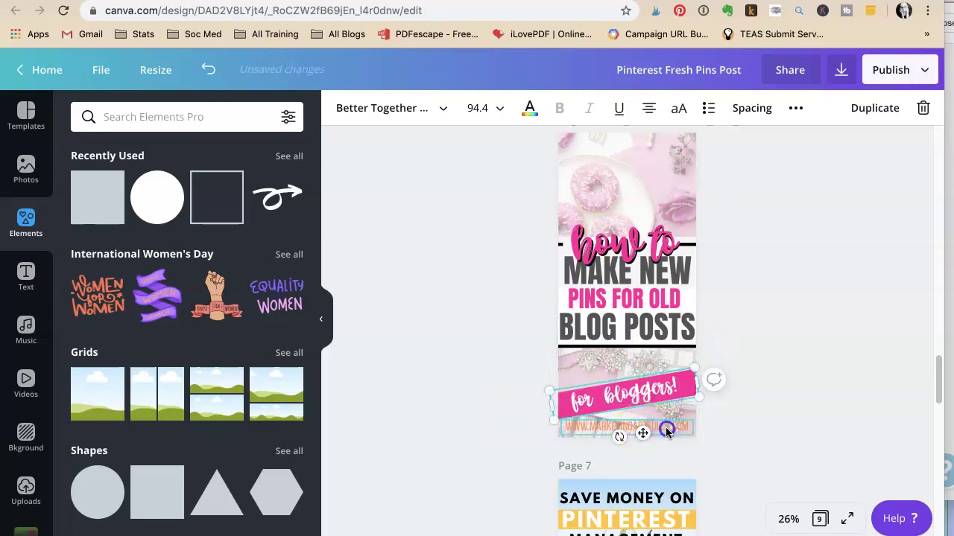
# Step: Recolor the orange website address at the bottom of page 6 in the document's dark gray
pyautogui.click(663, 430)
pyautogui.click(530, 108)
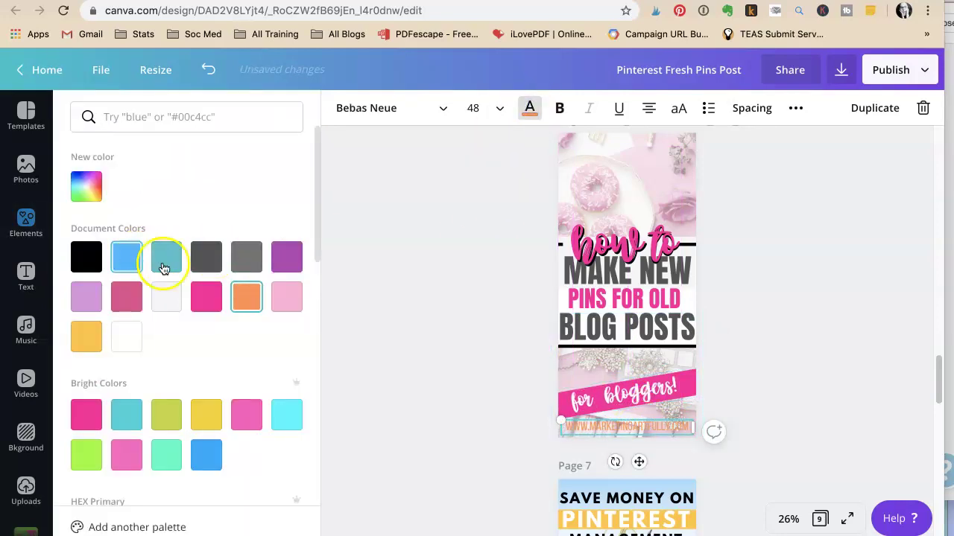
pyautogui.click(206, 257)
pyautogui.click(465, 228)
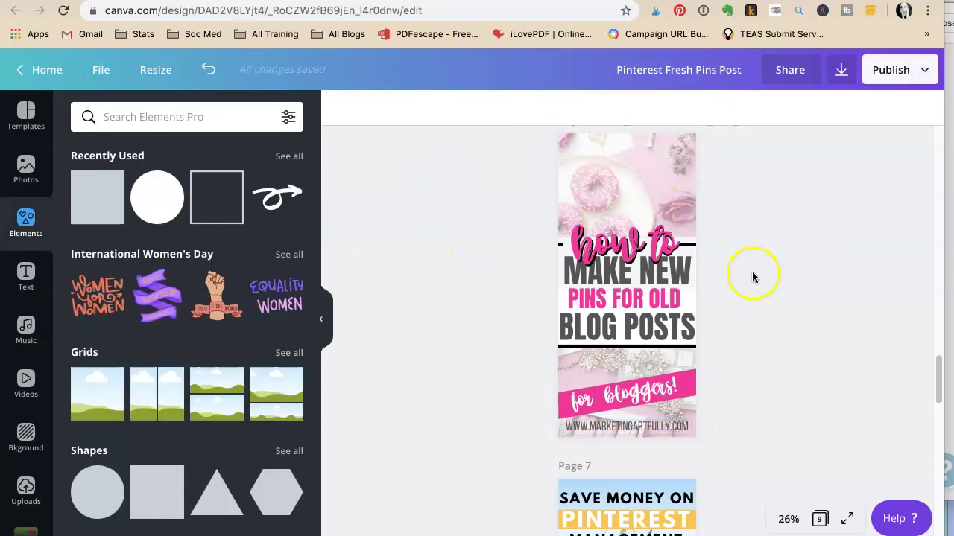
# Step: Enlarge the pink "PINS FOR OLD" line slightly within the headline block
pyautogui.click(658, 299)
pyautogui.moveTo(700, 313); pyautogui.dragTo(655, 303)
pyautogui.click(798, 276)
# Step: Add a new page directly after page 4 that carries over its pink keyboard photo background
pyautogui.scroll(2, 801, 281)
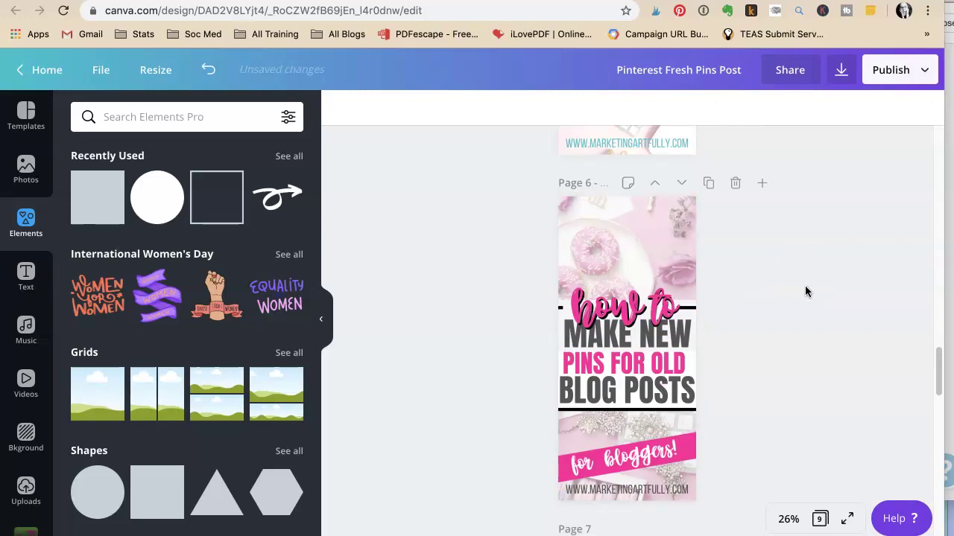
pyautogui.scroll(5, 804, 291)
pyautogui.scroll(-3, 625, 143)
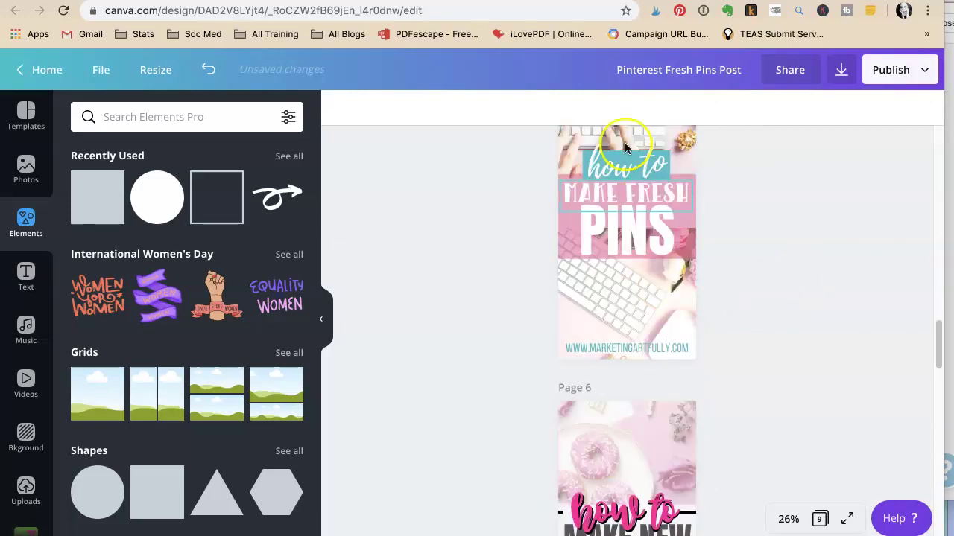
pyautogui.scroll(1, 683, 270)
pyautogui.click(683, 271)
pyautogui.scroll(5, 683, 270)
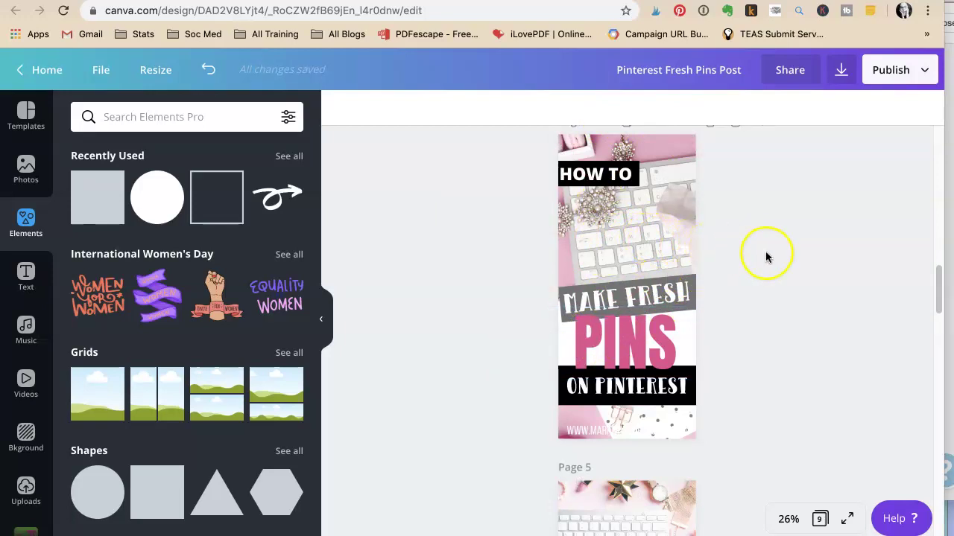
pyautogui.scroll(3, 760, 254)
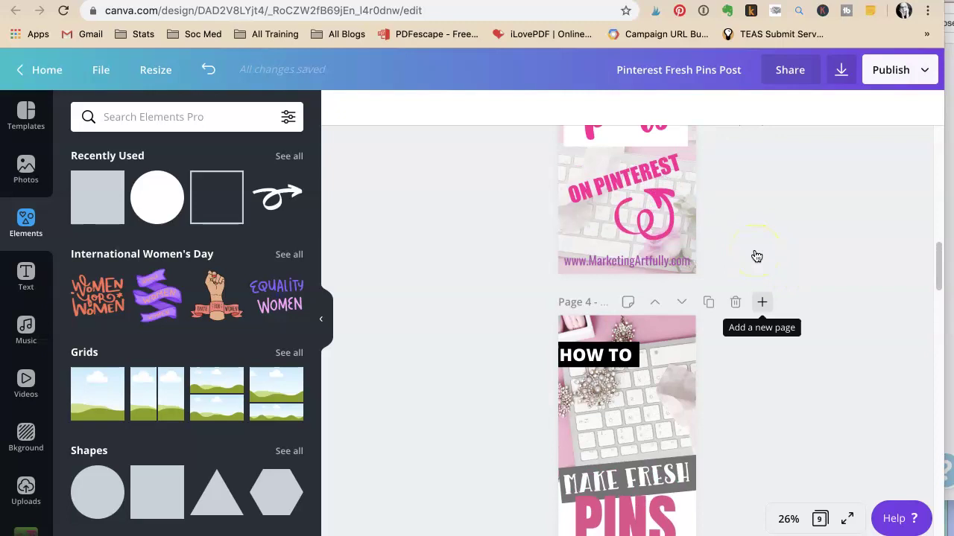
pyautogui.scroll(-3, 756, 256)
pyautogui.click(623, 281)
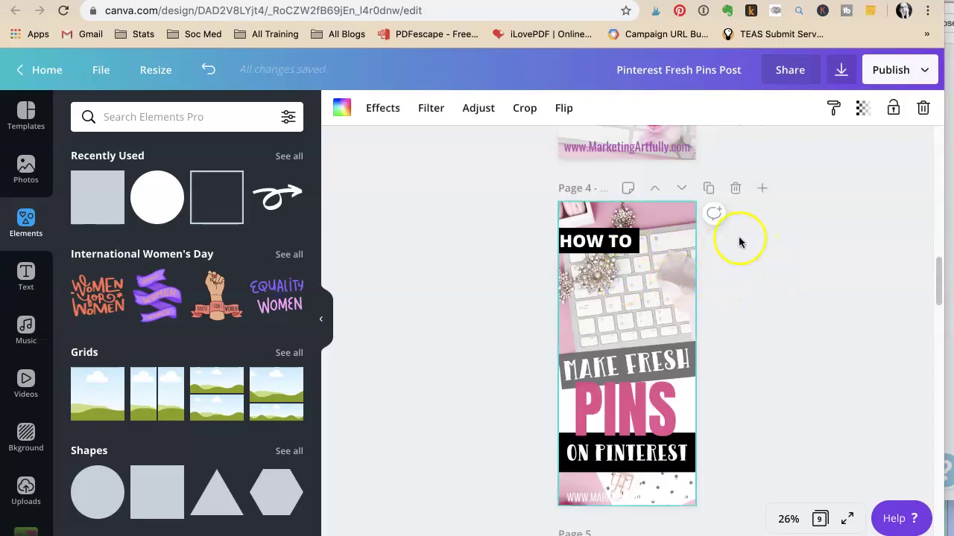
pyautogui.click(762, 189)
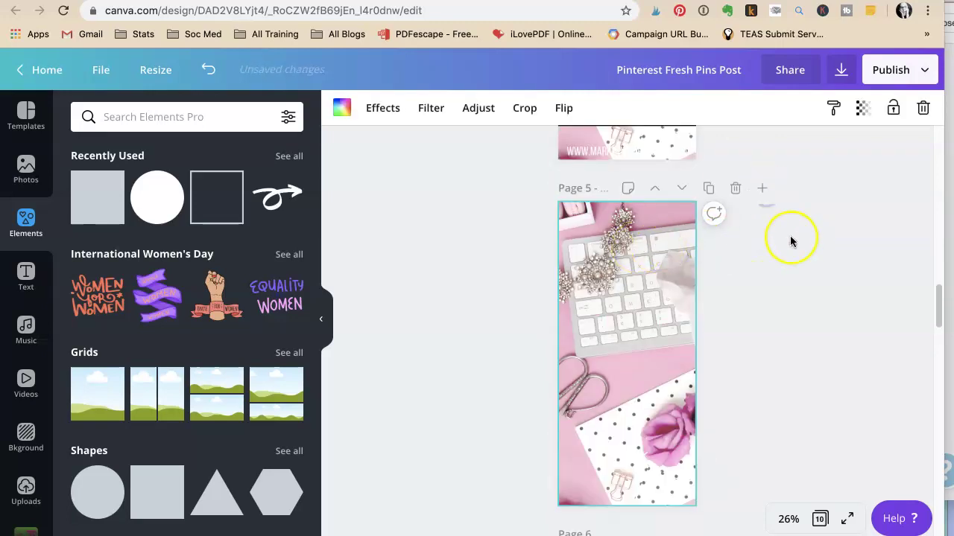
# Step: Fade the new page 5's background photo by setting its transparency to about 55
pyautogui.scroll(5, 790, 236)
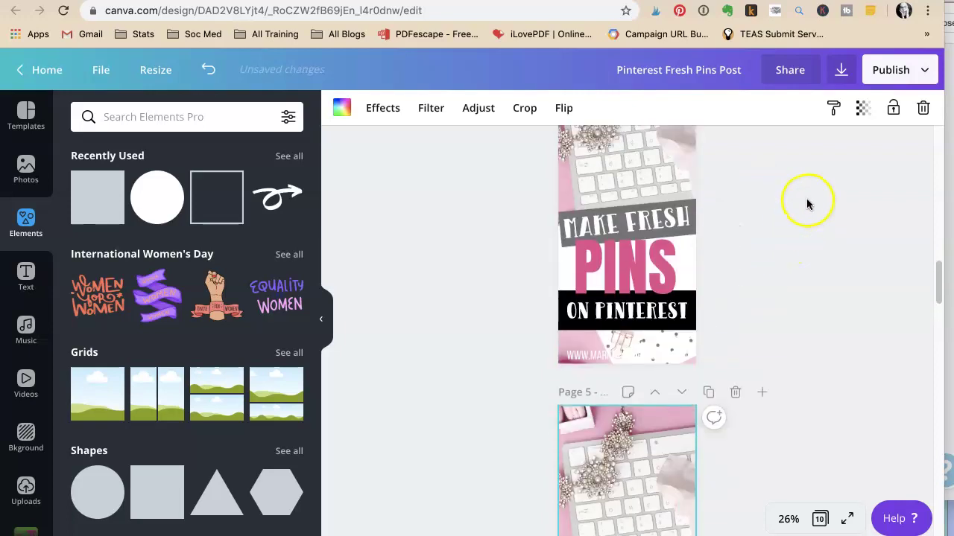
pyautogui.click(862, 108)
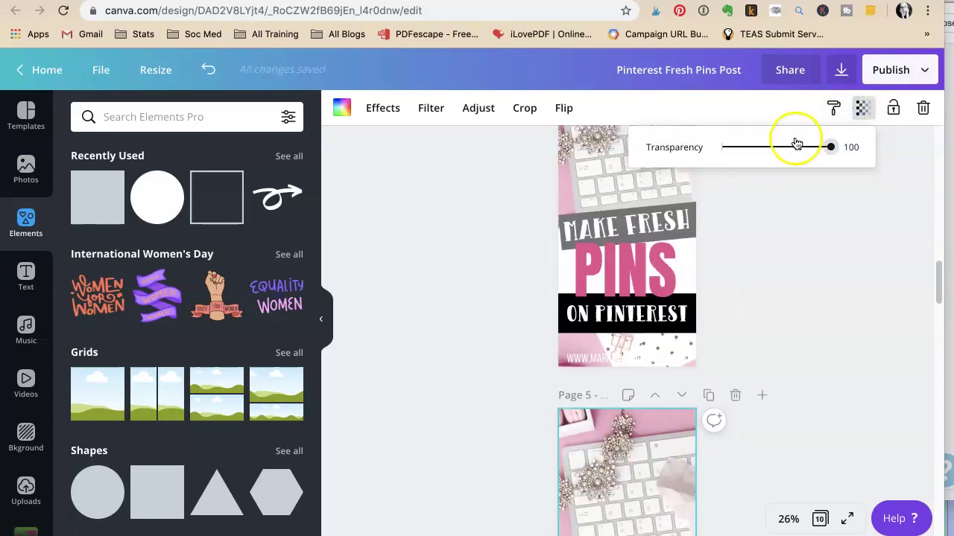
pyautogui.moveTo(827, 146); pyautogui.dragTo(763, 148)
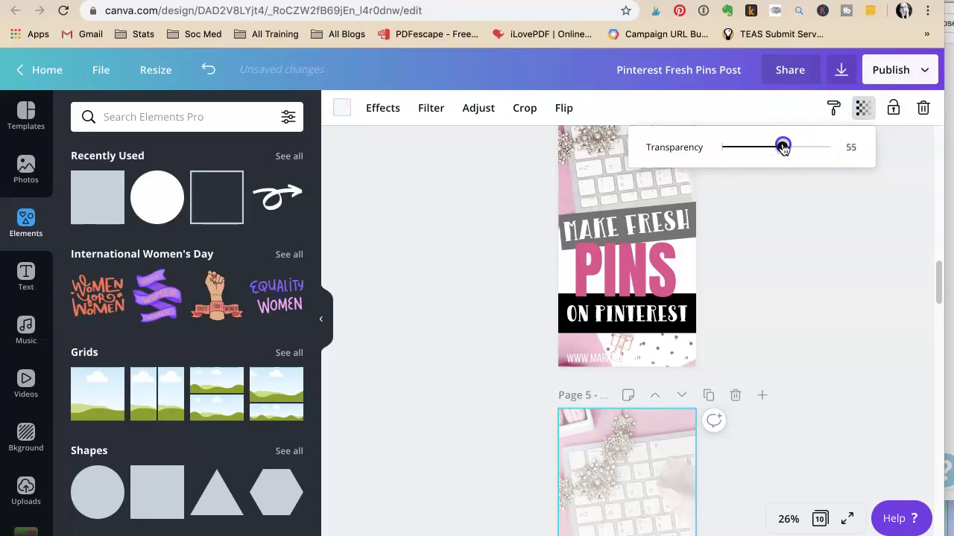
pyautogui.click(782, 280)
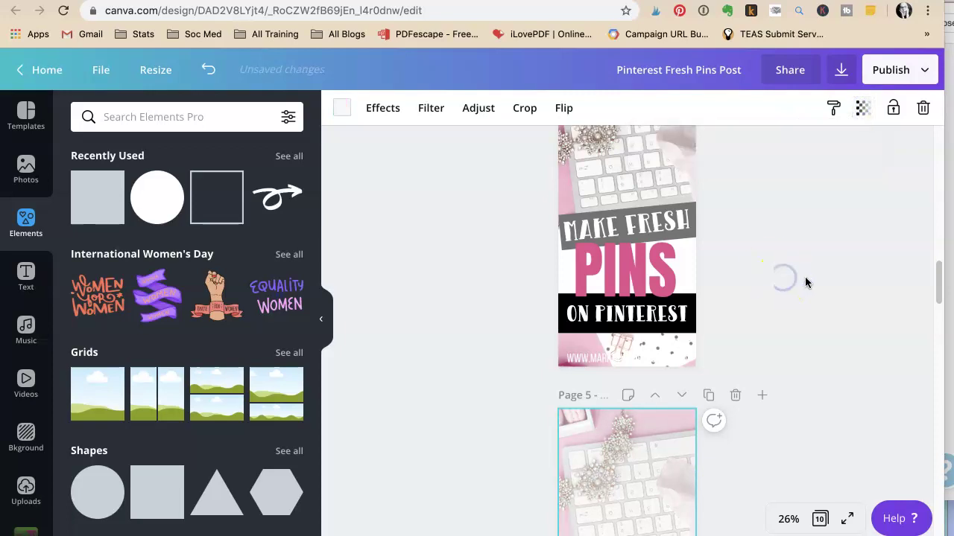
pyautogui.click(808, 278)
# Step: Copy all the text and shape elements from page 4 and paste them onto the faded background of page 5
pyautogui.scroll(2, 810, 277)
pyautogui.scroll(-4, 812, 277)
pyautogui.scroll(3, 813, 275)
pyautogui.scroll(1, 814, 276)
pyautogui.moveTo(640, 253); pyautogui.dragTo(509, 472)
pyautogui.scroll(-7, 787, 369)
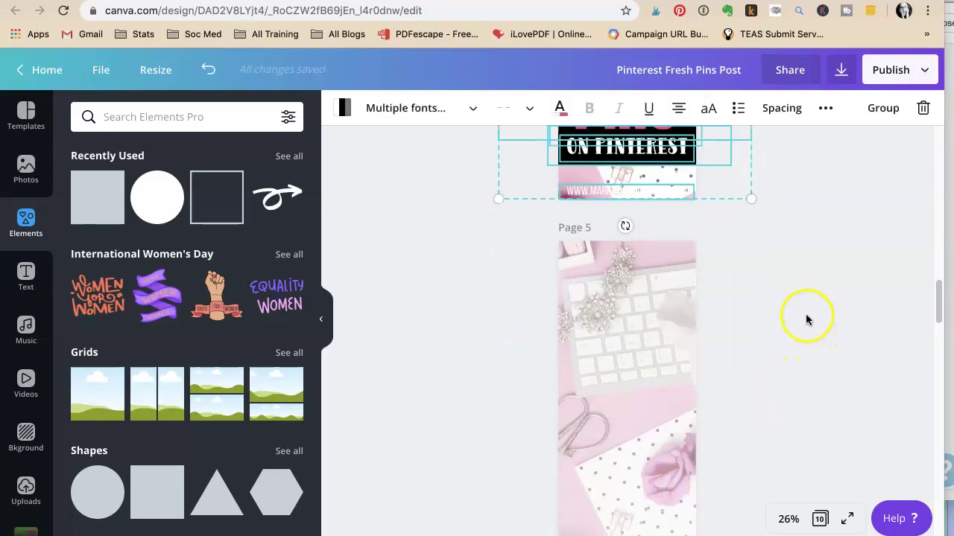
pyautogui.click(598, 226)
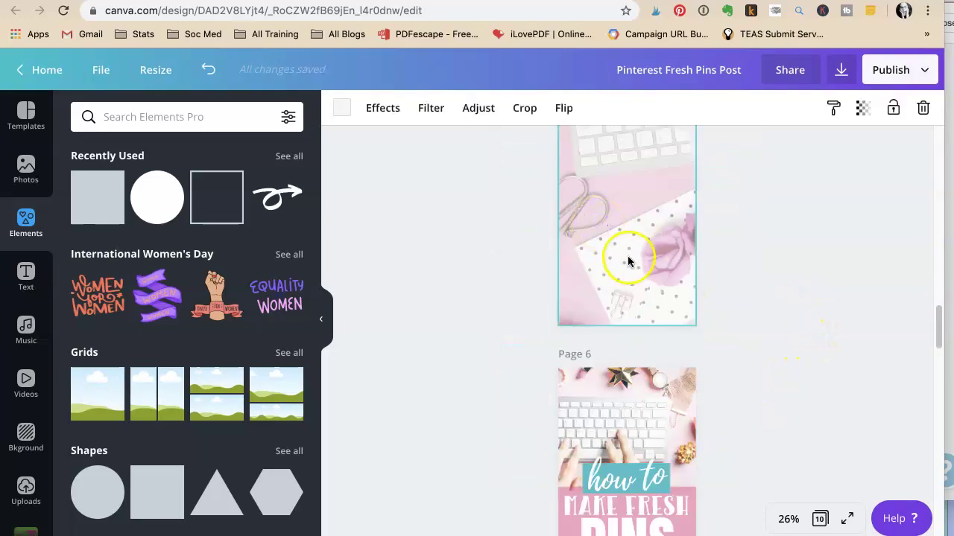
pyautogui.hotkey('ctrl', 'v')
pyautogui.click(790, 242)
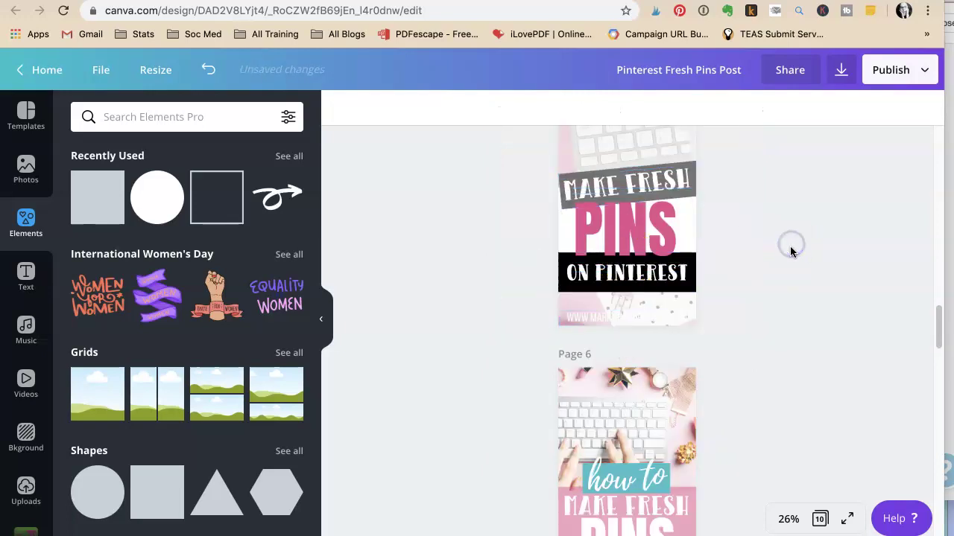
# Step: Recolour the black box behind "HOW TO" on page 5 with the document's dark pink
pyautogui.scroll(3, 789, 246)
pyautogui.scroll(-6, 793, 255)
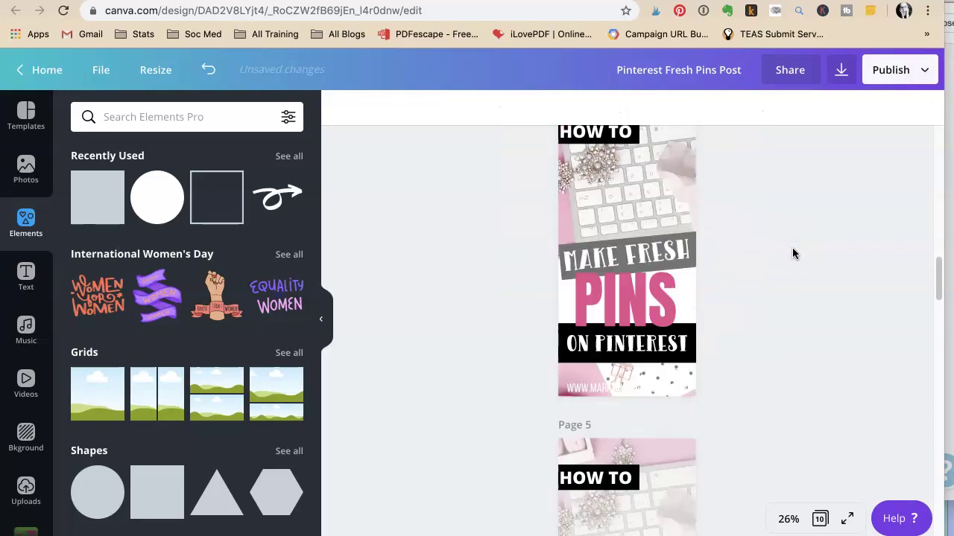
pyautogui.scroll(5, 793, 254)
pyautogui.scroll(-2, 794, 255)
pyautogui.click(657, 277)
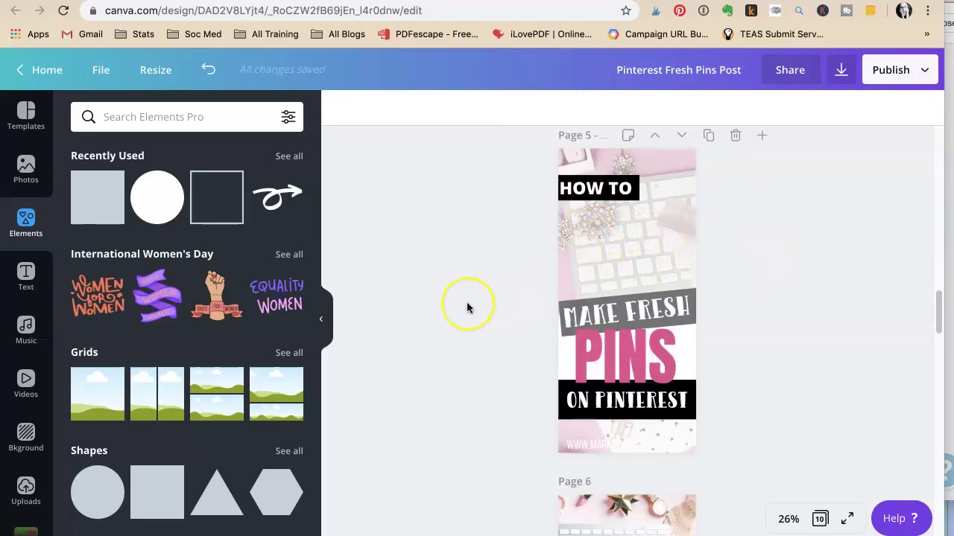
pyautogui.click(629, 296)
pyautogui.click(623, 202)
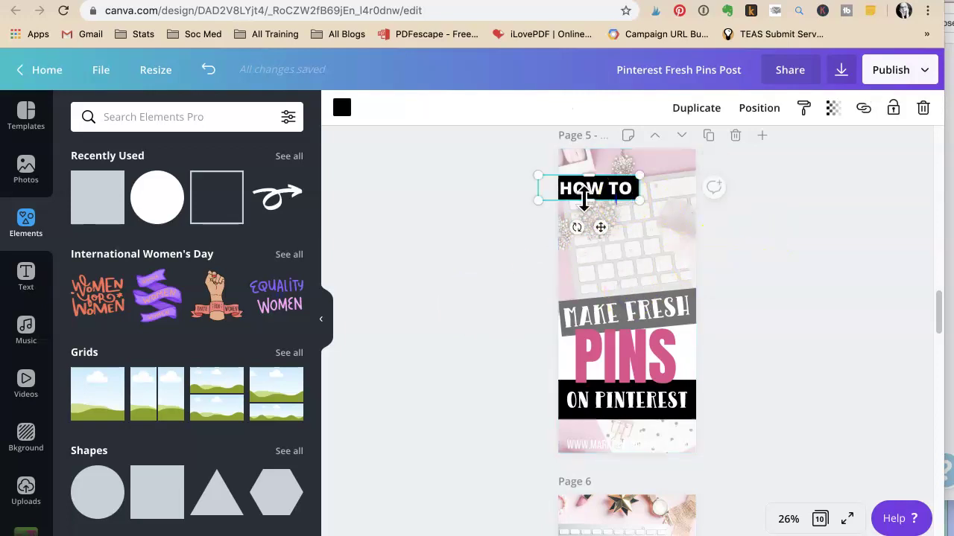
pyautogui.click(340, 109)
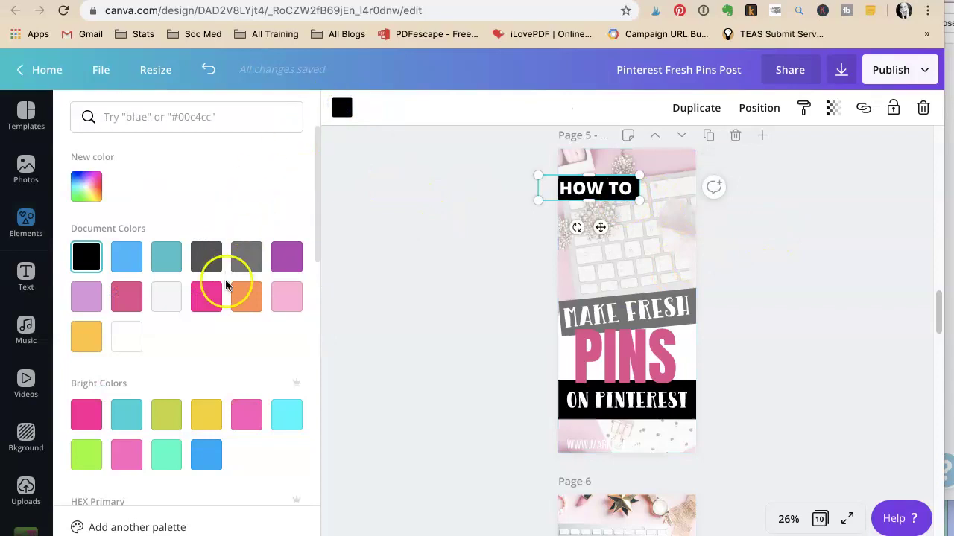
pyautogui.click(127, 296)
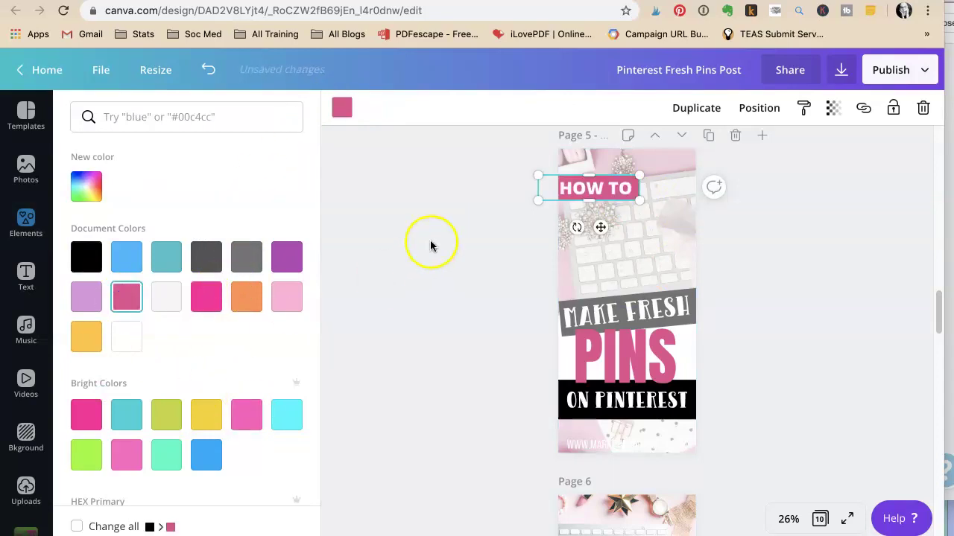
pyautogui.click(410, 201)
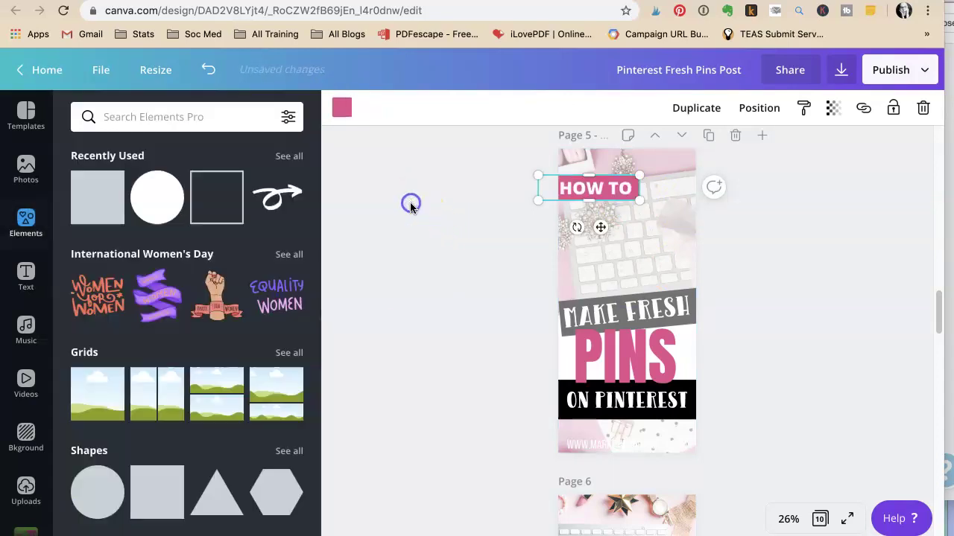
# Step: Move the "ON PINTEREST" text down off its black band on page 5 and recolour the band dark pink
pyautogui.click(770, 320)
pyautogui.moveTo(654, 382); pyautogui.dragTo(652, 406)
pyautogui.click(682, 398)
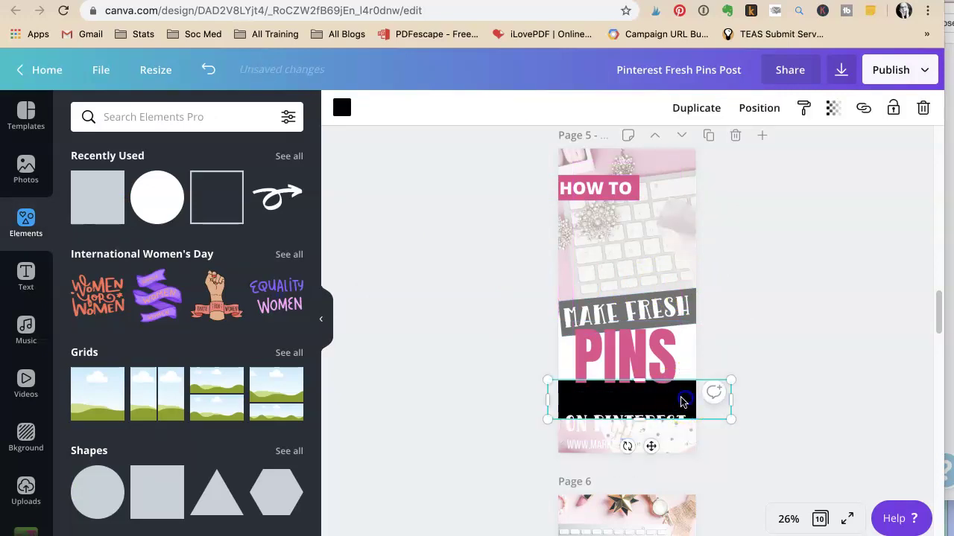
pyautogui.click(341, 107)
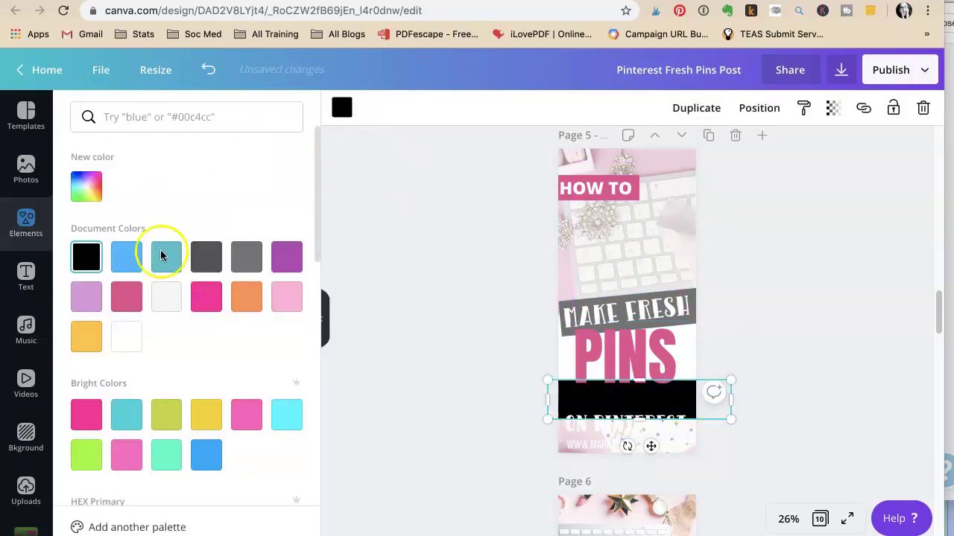
pyautogui.click(125, 300)
pyautogui.press('Escape')
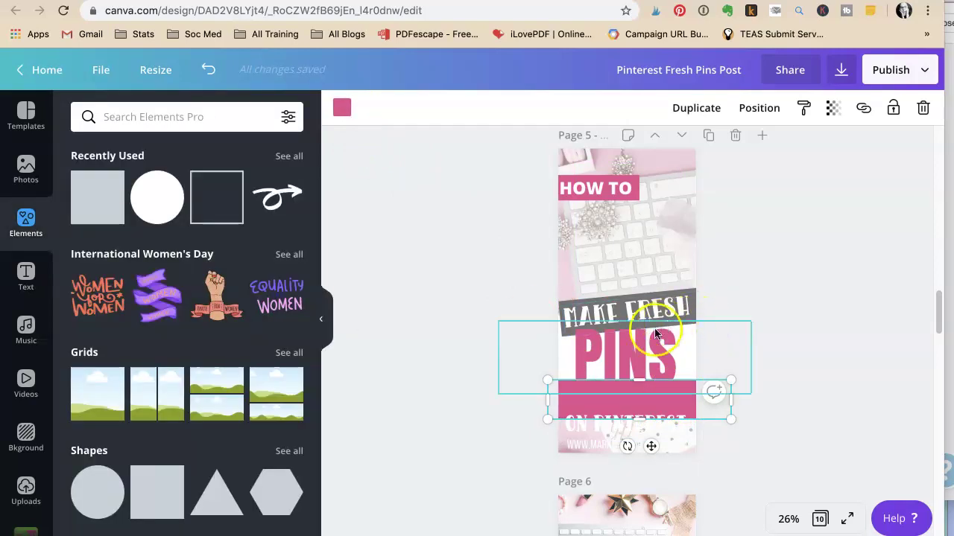
# Step: Change the slanted grey banner behind "MAKE FRESH" on page 5 to a bright pink
pyautogui.click(693, 291)
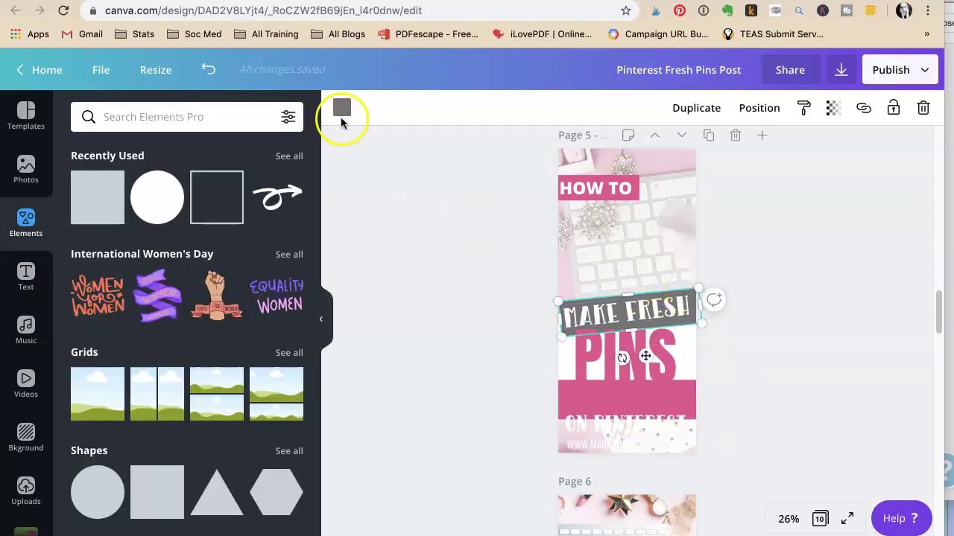
pyautogui.click(342, 107)
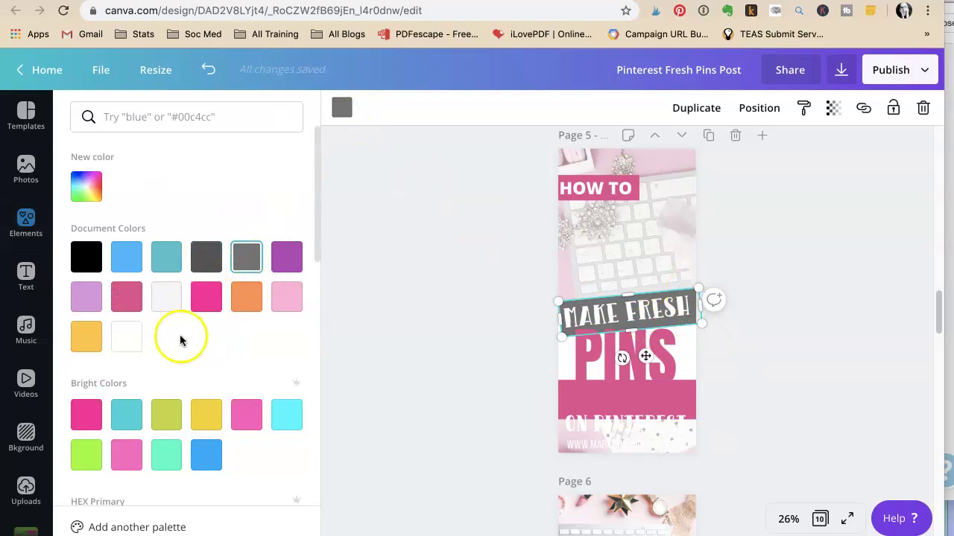
pyautogui.click(127, 458)
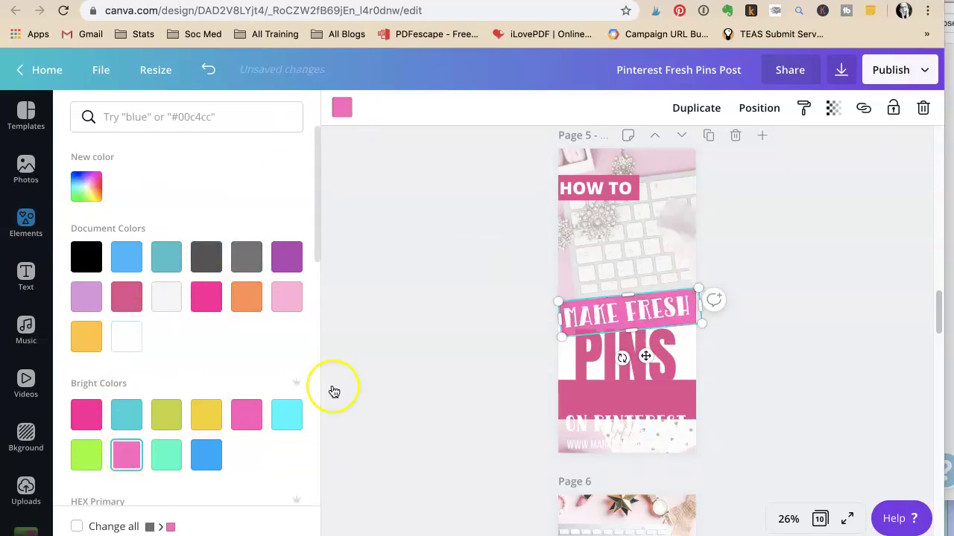
pyautogui.click(494, 206)
# Step: Set the large "PINS" text on page 5 to the document's dark grey
pyautogui.click(631, 344)
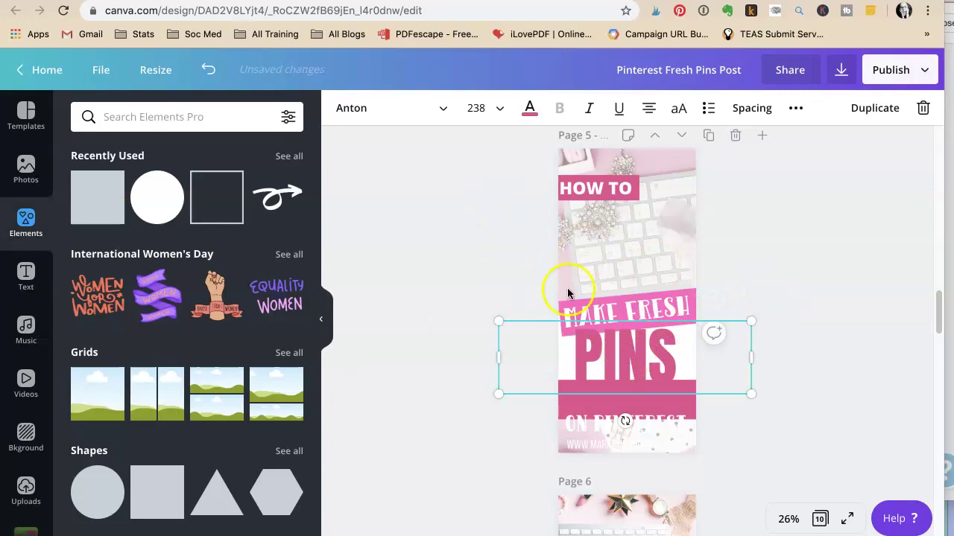
pyautogui.click(527, 109)
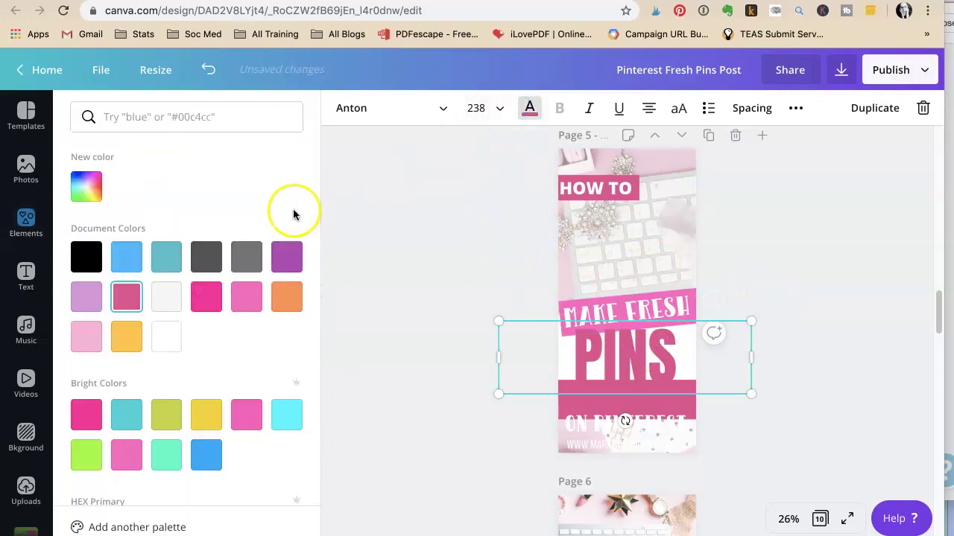
pyautogui.click(200, 257)
pyautogui.click(874, 271)
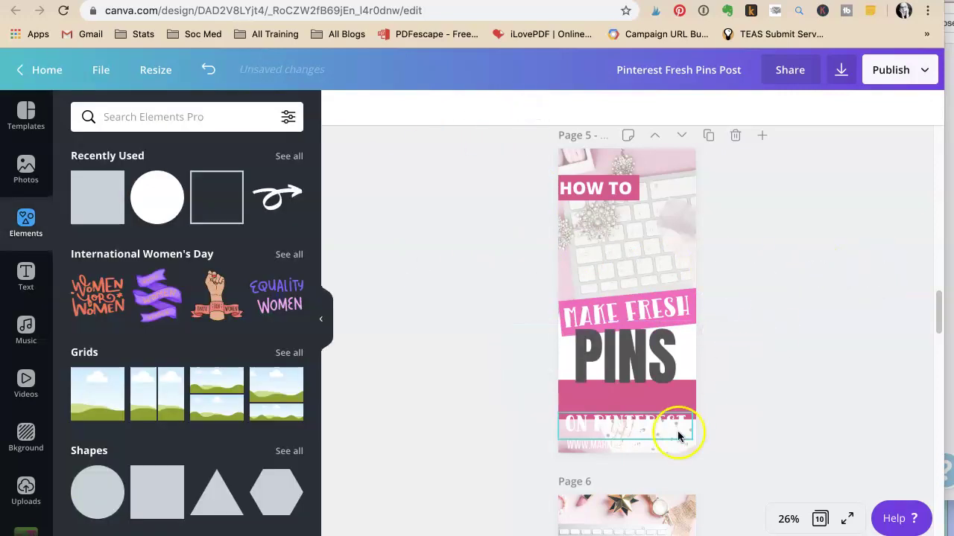
# Step: Move the "ON PINTEREST" text back onto the dark pink band and centre it there
pyautogui.moveTo(655, 426); pyautogui.dragTo(662, 403)
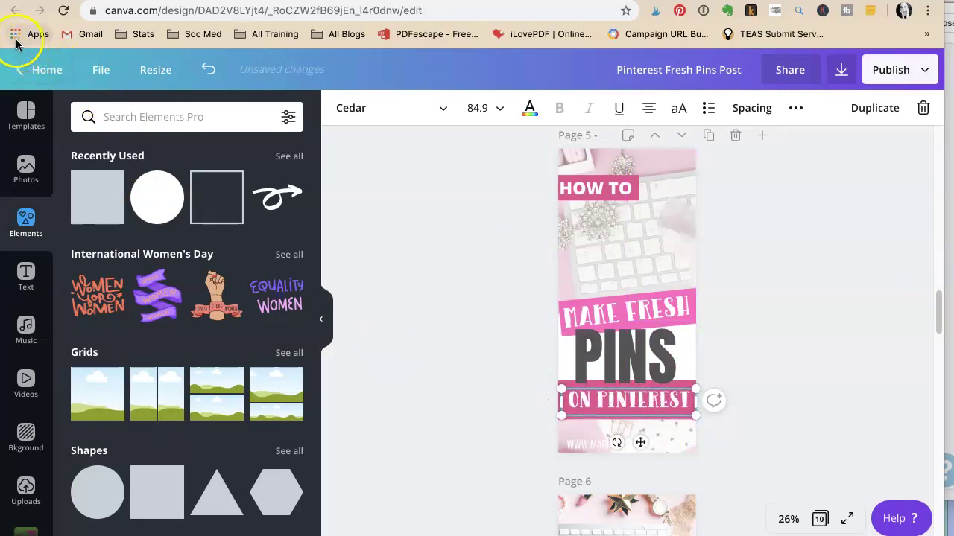
pyautogui.moveTo(560, 421); pyautogui.dragTo(597, 410)
pyautogui.click(830, 326)
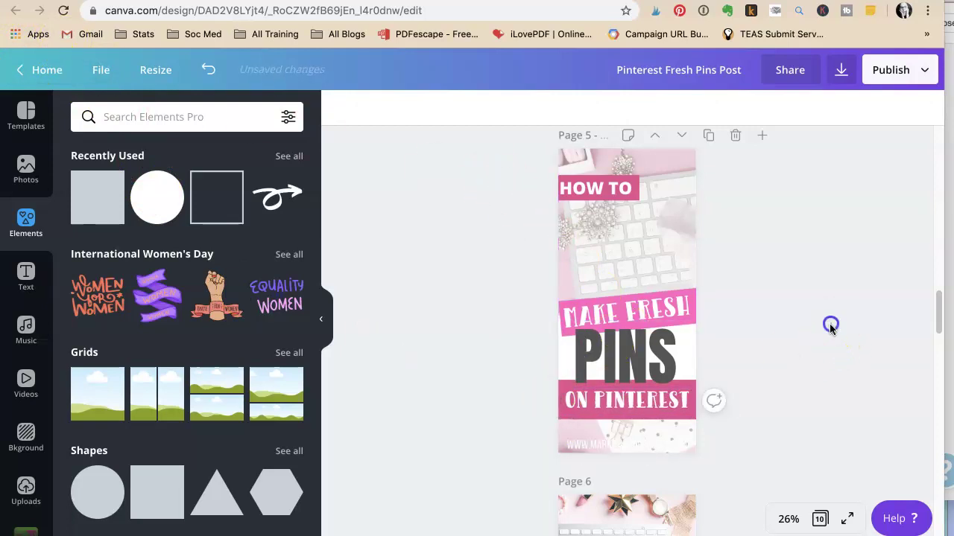
# Step: Compare the recoloured pin on page 5 with the original version on page 4
pyautogui.scroll(5, 800, 332)
pyautogui.scroll(-8, 800, 336)
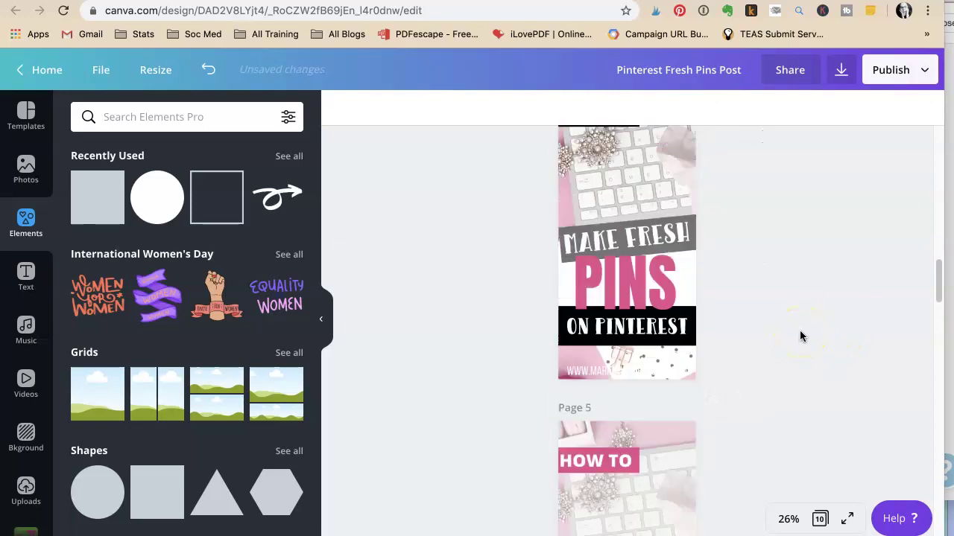
pyautogui.scroll(8, 801, 337)
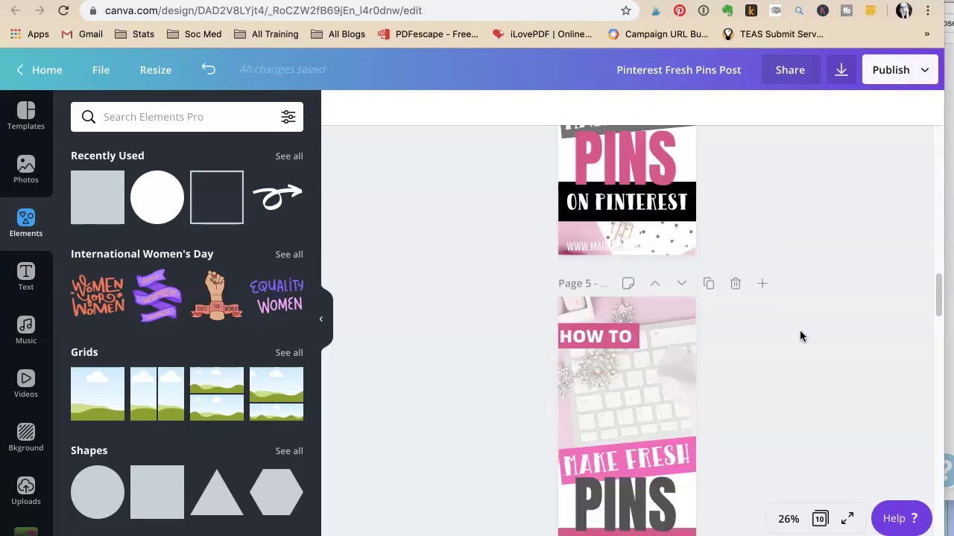
pyautogui.scroll(-8, 800, 337)
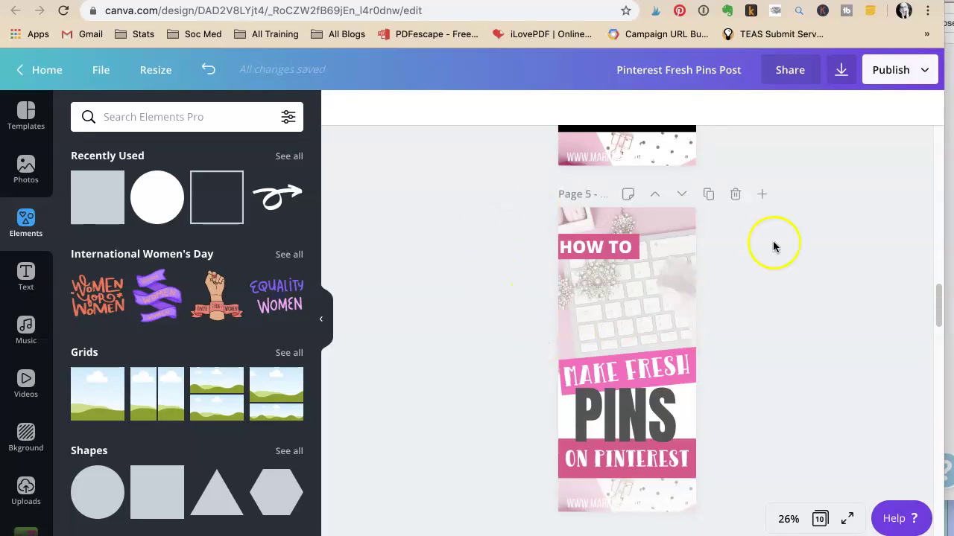
pyautogui.scroll(8, 740, 371)
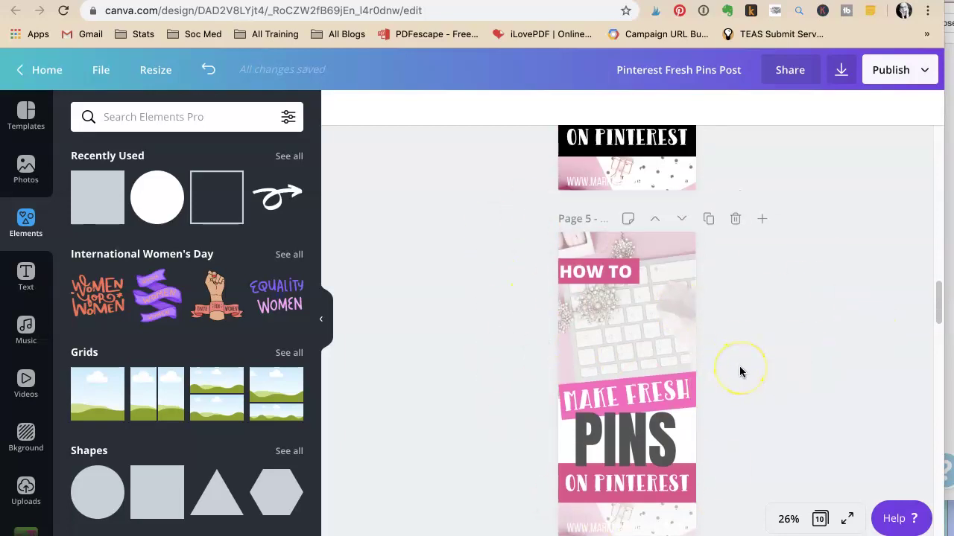
pyautogui.scroll(-6, 740, 372)
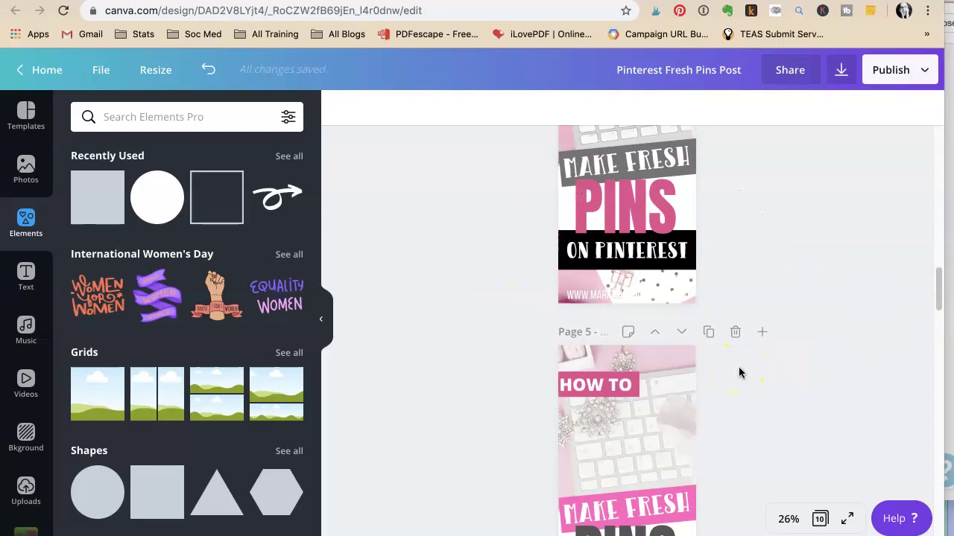
pyautogui.scroll(2, 740, 371)
pyautogui.scroll(-7, 740, 372)
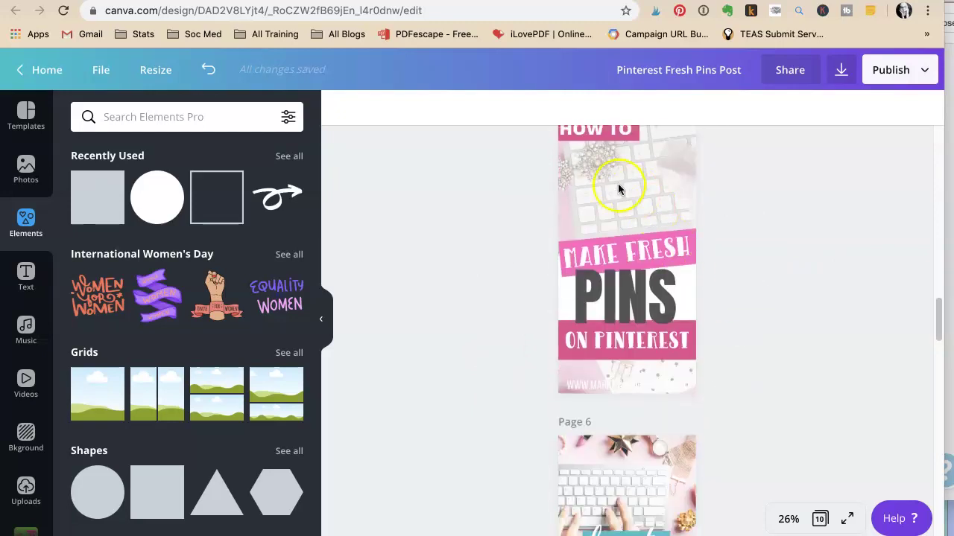
# Step: Try flipping page 5's background photo horizontally and undo the flip
pyautogui.click(611, 185)
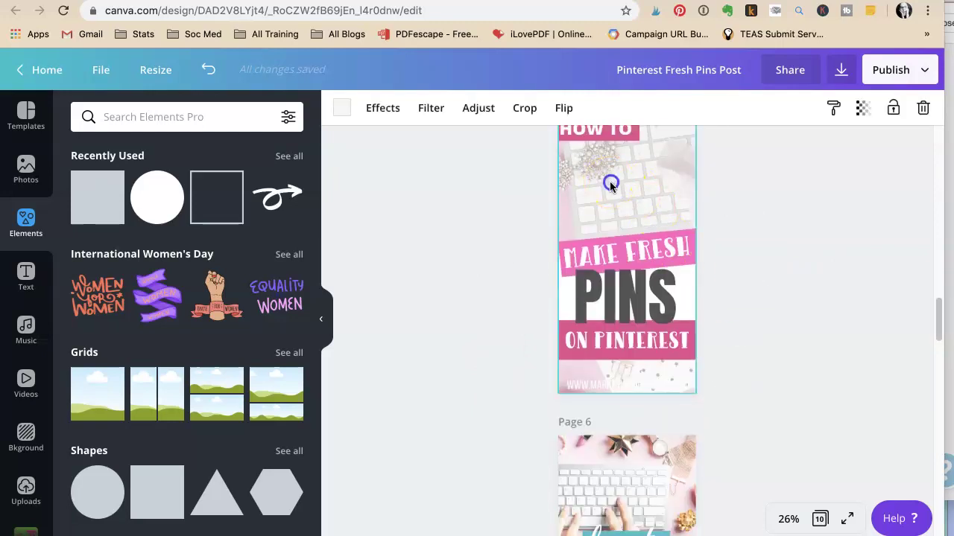
pyautogui.click(564, 108)
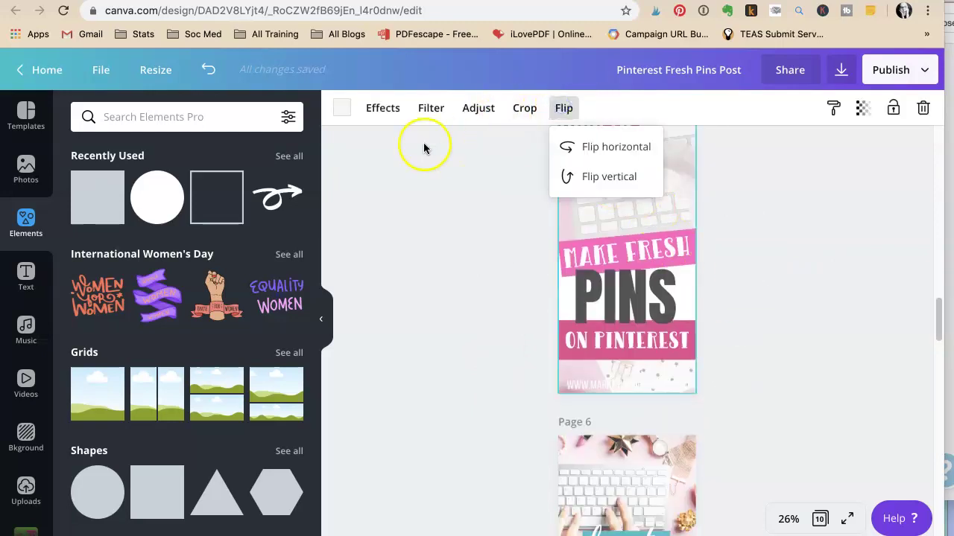
pyautogui.click(594, 148)
pyautogui.click(779, 254)
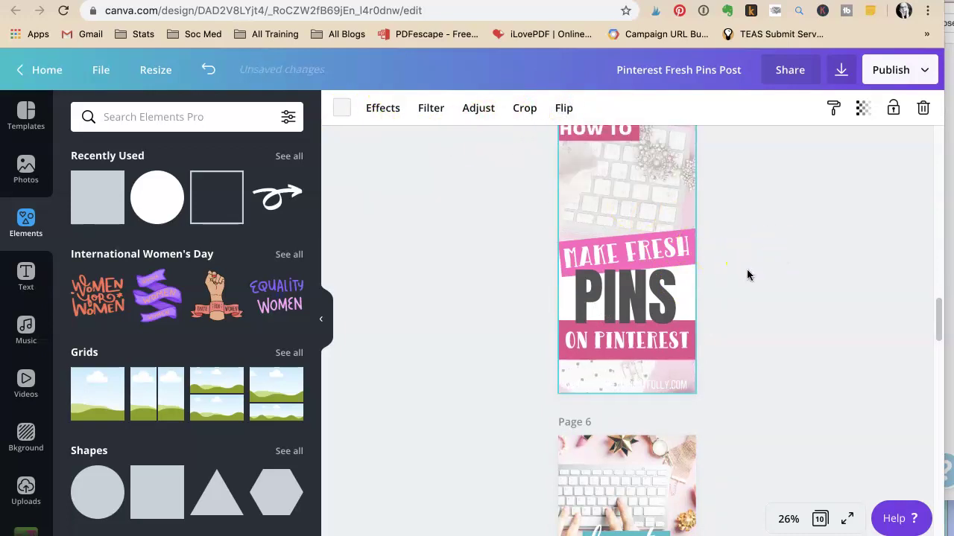
pyautogui.scroll(3, 749, 272)
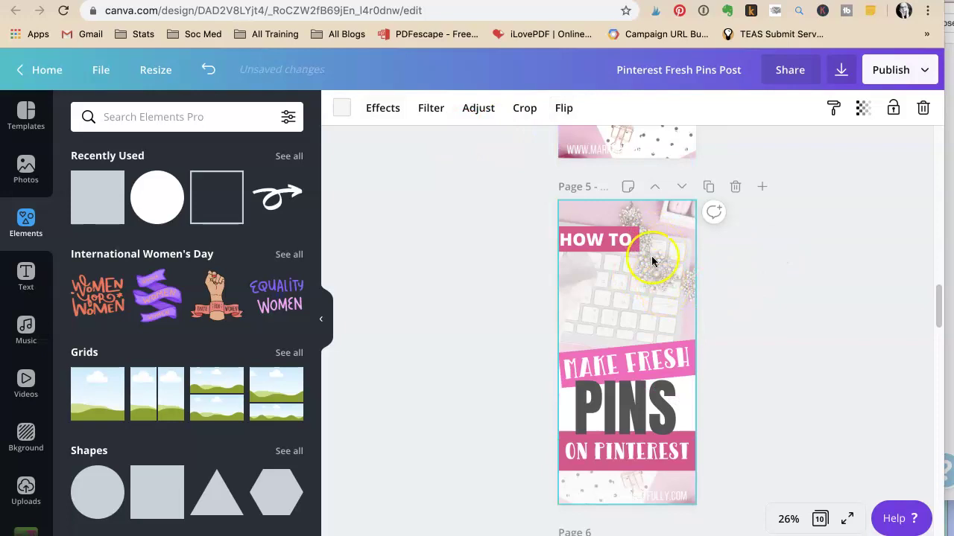
pyautogui.hotkey('ctrl', 'z')
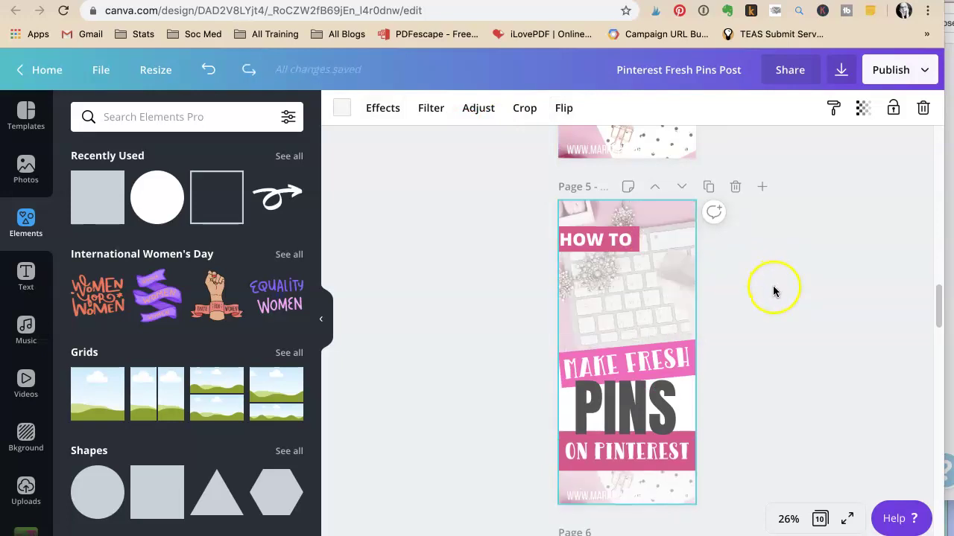
pyautogui.click(772, 289)
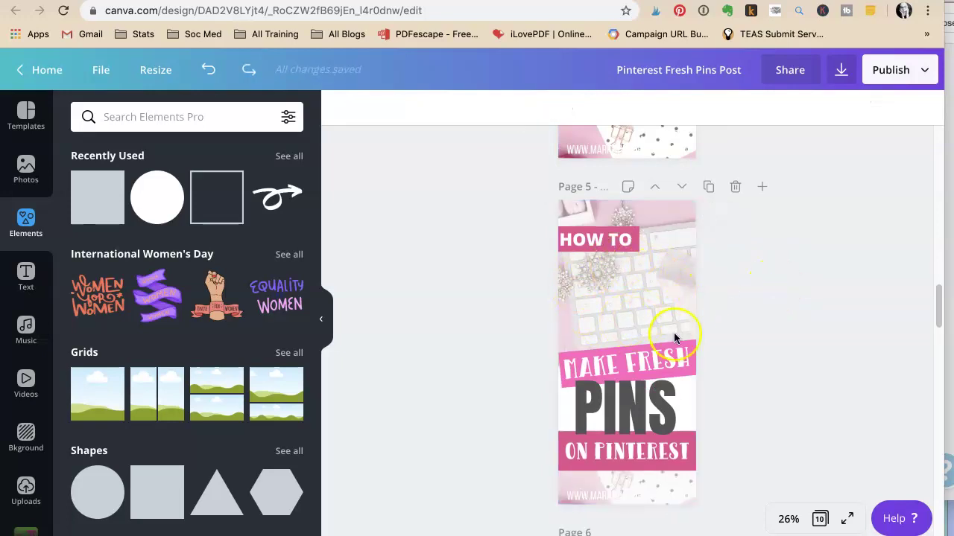
# Step: Open the download options for the design and set the file type to JPG
pyautogui.scroll(1, 775, 385)
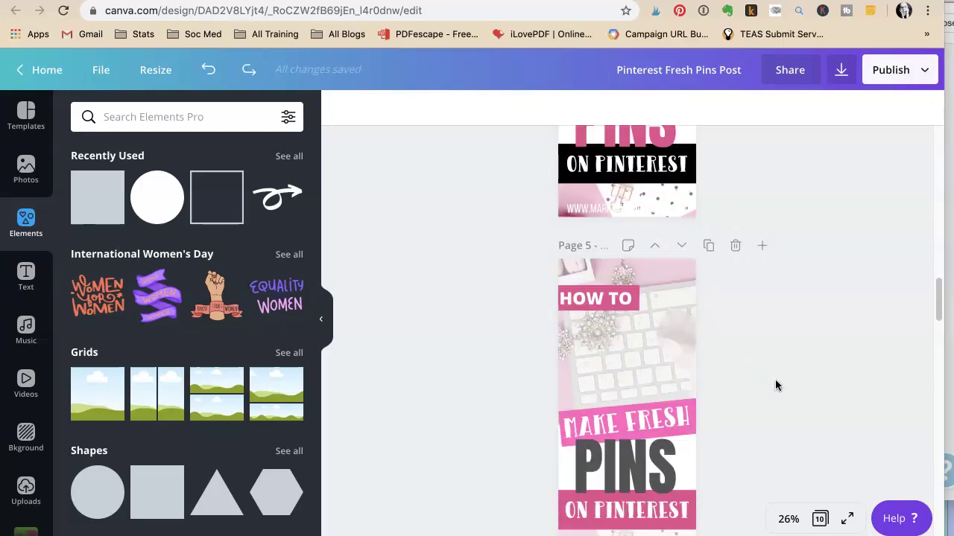
pyautogui.scroll(1, 774, 385)
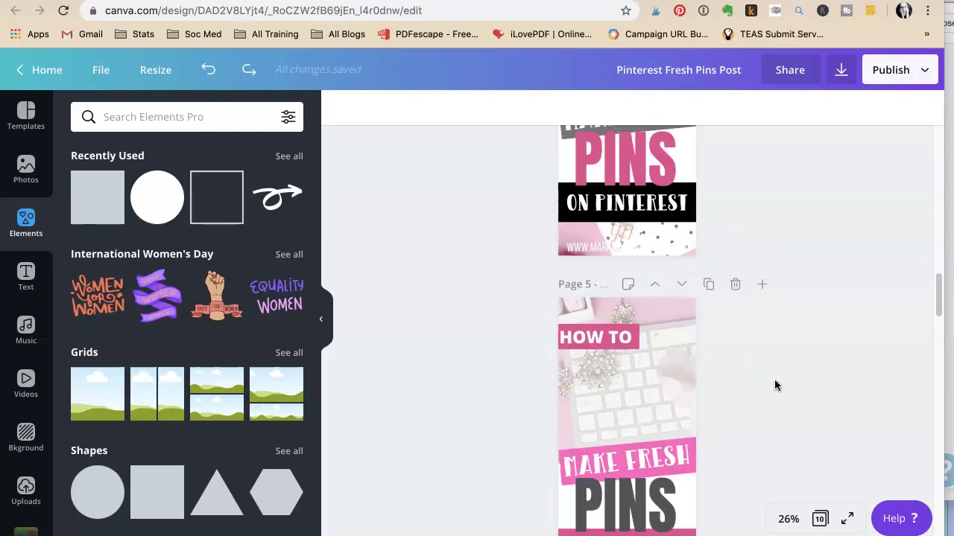
pyautogui.click(841, 70)
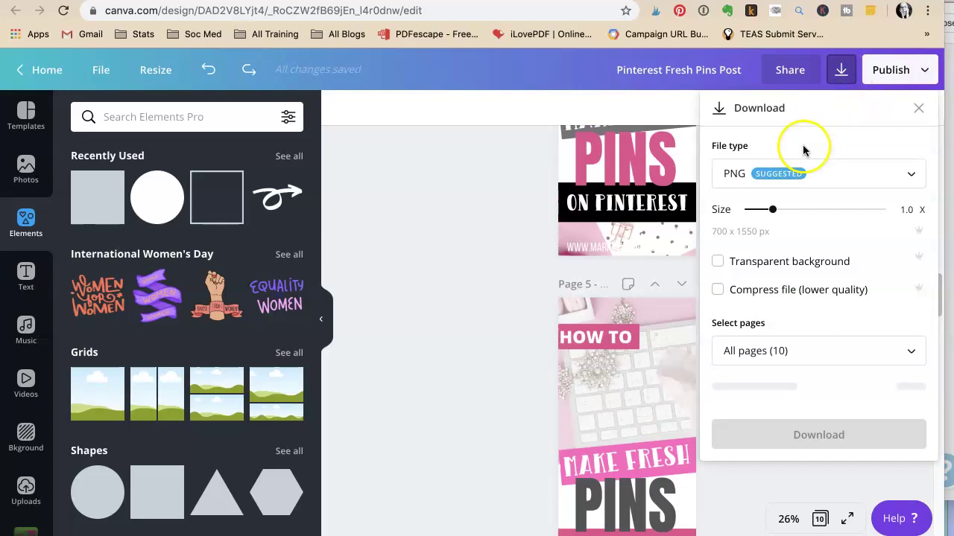
pyautogui.click(789, 167)
pyautogui.click(771, 236)
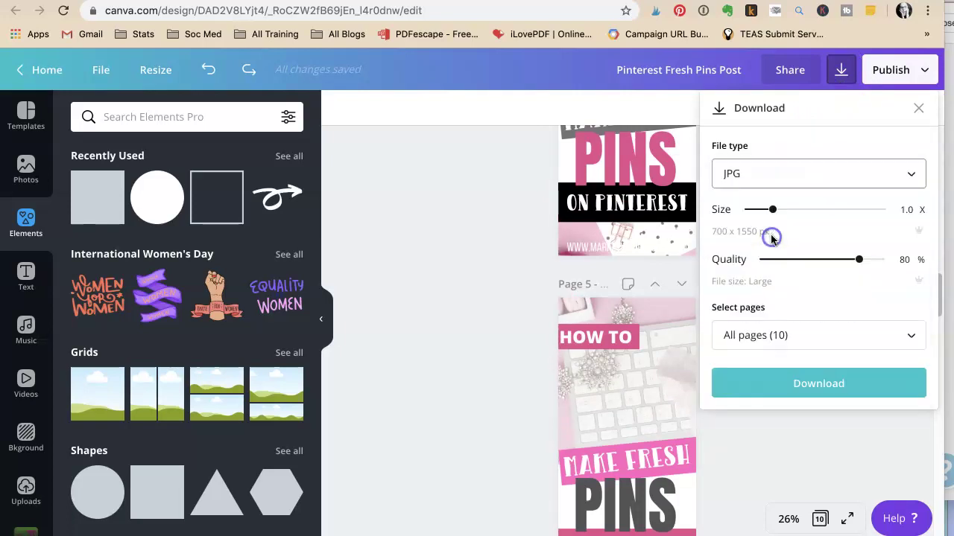
# Step: Limit the download to pages 1–7 and download them
pyautogui.click(791, 334)
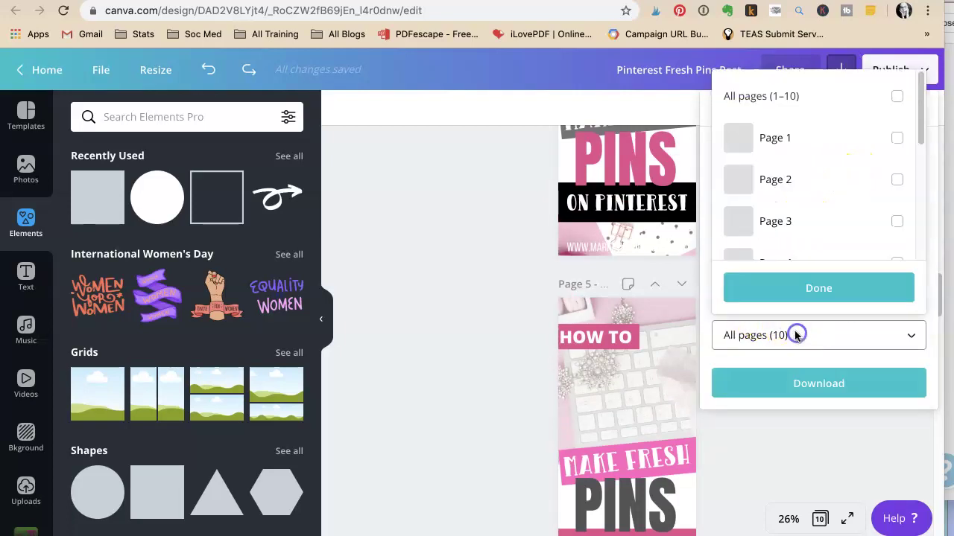
pyautogui.click(903, 137)
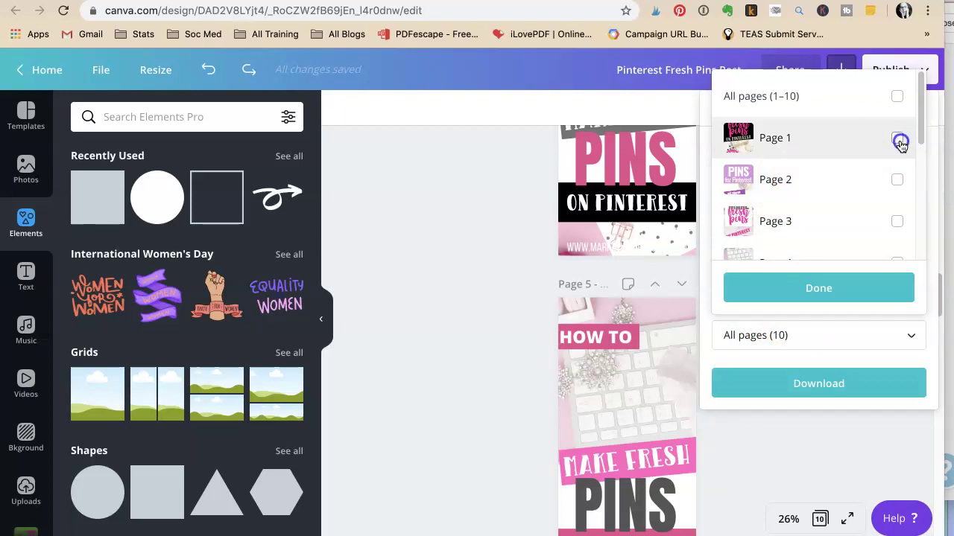
pyautogui.click(896, 180)
pyautogui.click(896, 221)
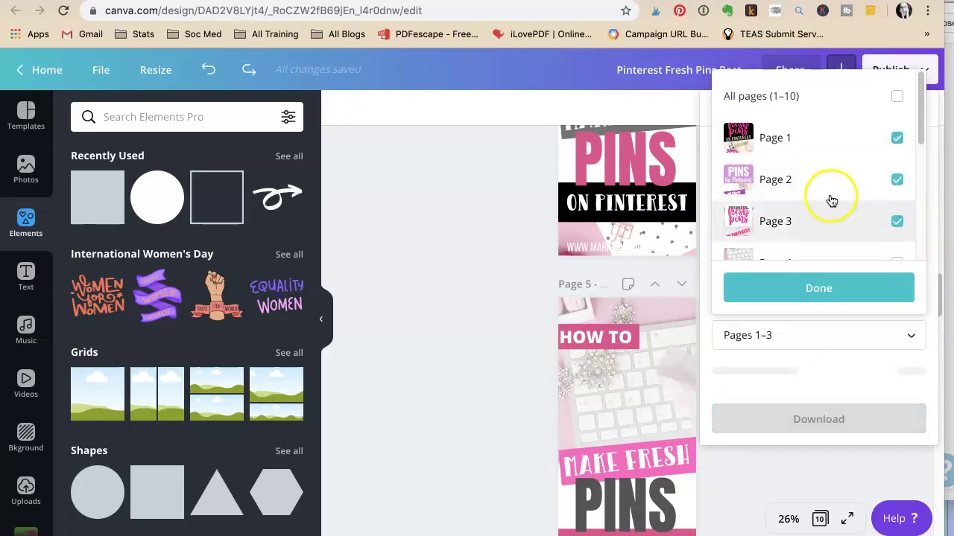
pyautogui.scroll(-2, 831, 199)
pyautogui.click(897, 175)
pyautogui.click(895, 214)
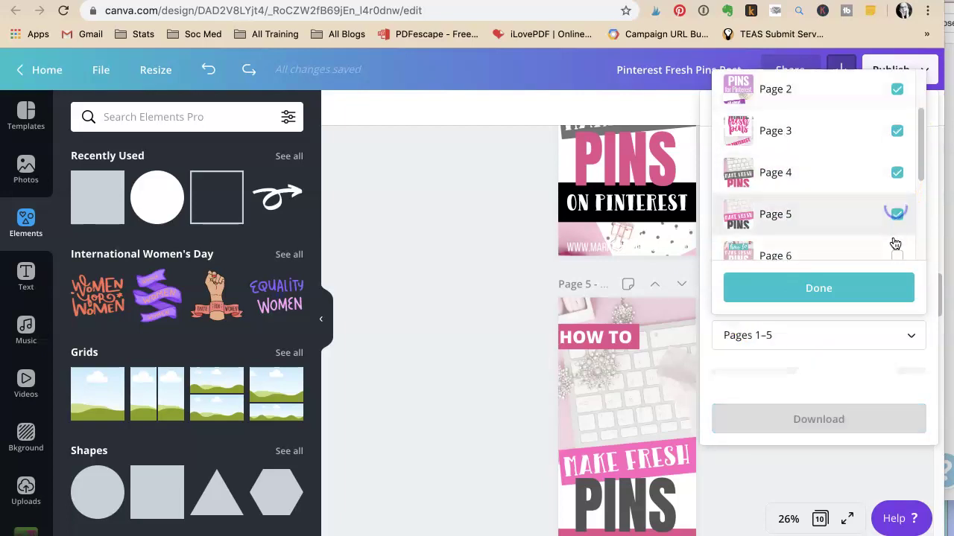
pyautogui.click(896, 254)
pyautogui.scroll(-2, 847, 176)
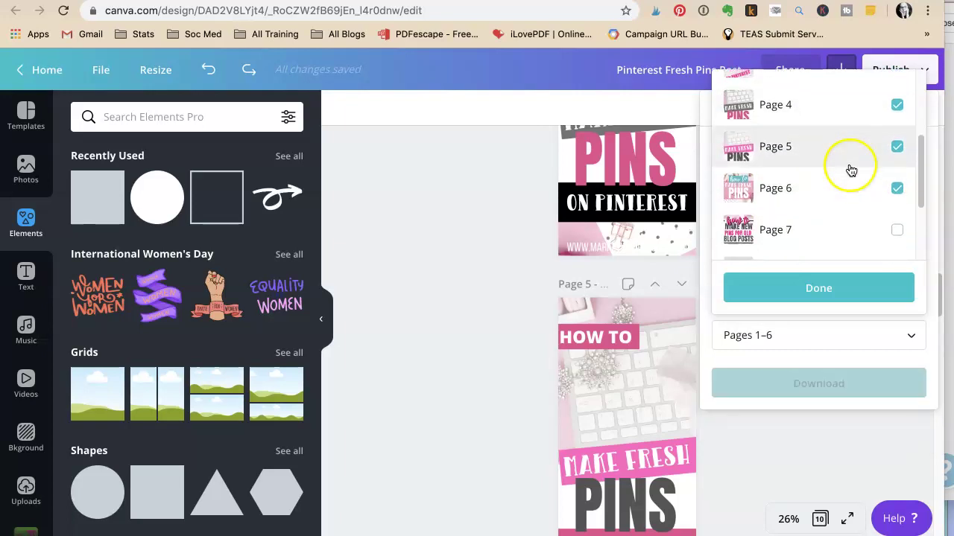
pyautogui.click(896, 229)
pyautogui.scroll(-2, 844, 192)
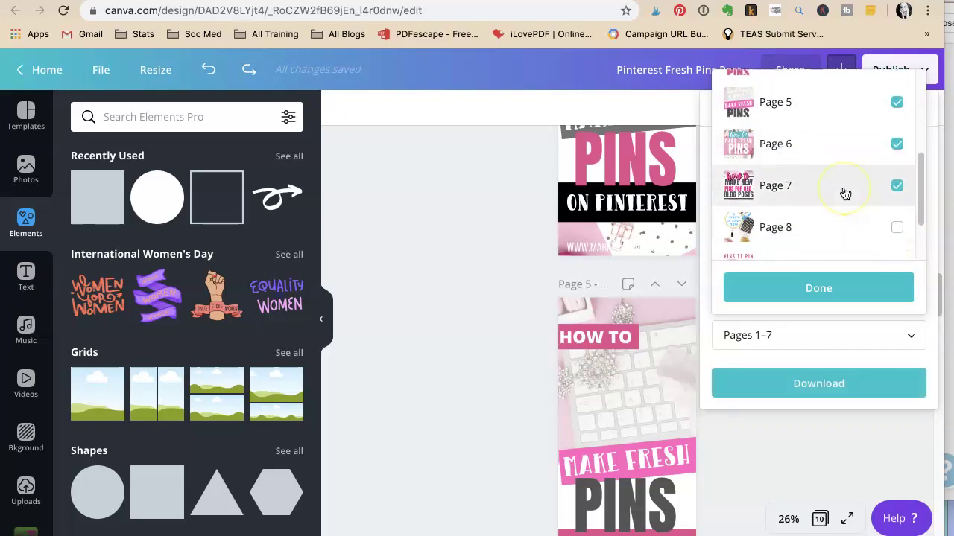
pyautogui.click(815, 290)
pyautogui.click(814, 389)
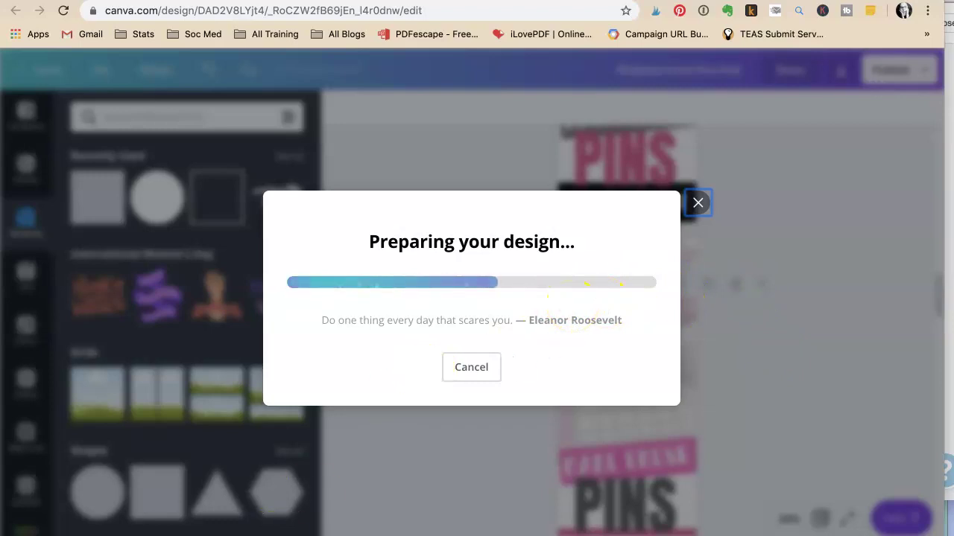
# Step: Switch to Finder, close the Trash window and open the Pins To Post MA folder from the Desktop, moving its window aside
pyautogui.press('super+Tab')
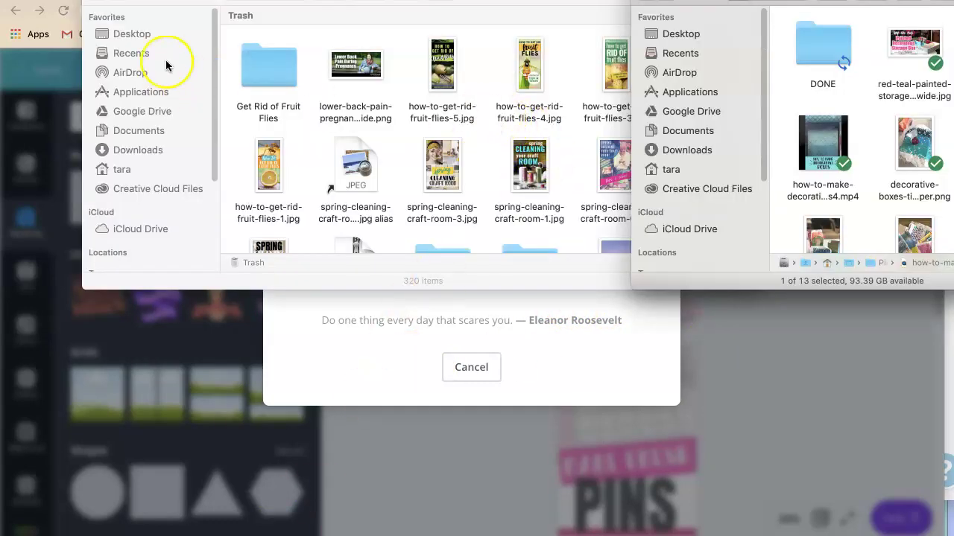
pyautogui.press('super+w')
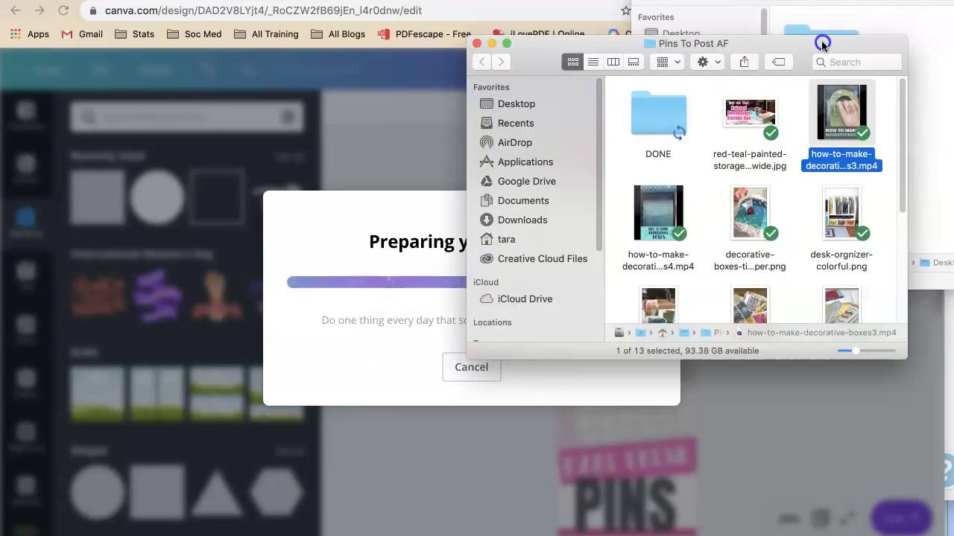
pyautogui.moveTo(822, 40); pyautogui.dragTo(725, 50)
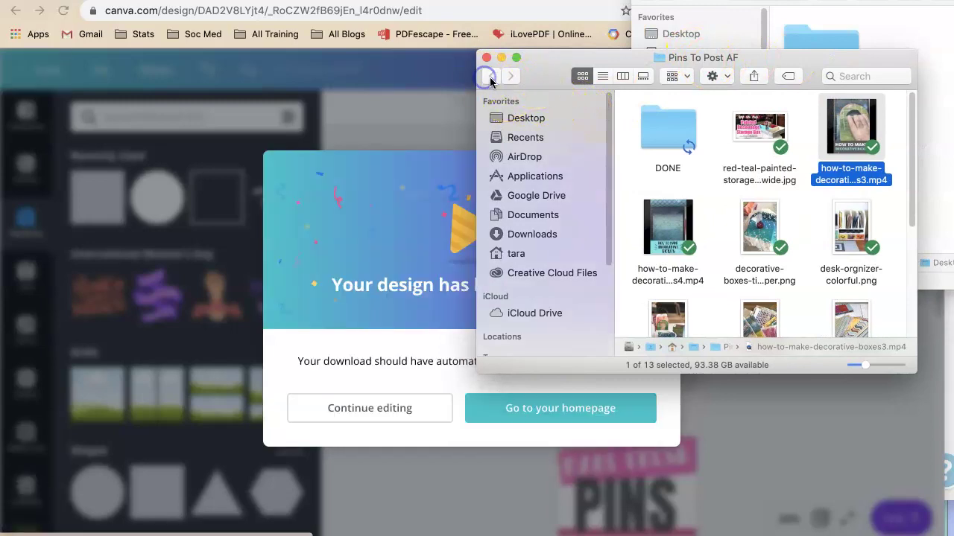
pyautogui.click(526, 118)
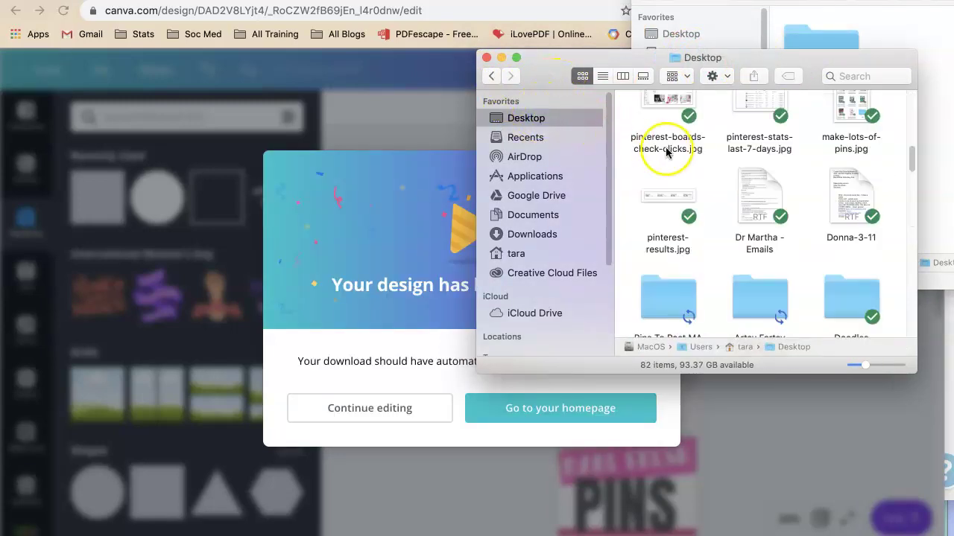
pyautogui.scroll(-2, 704, 238)
pyautogui.scroll(-4, 703, 239)
pyautogui.doubleClick(675, 181)
pyautogui.moveTo(574, 51); pyautogui.dragTo(719, 0)
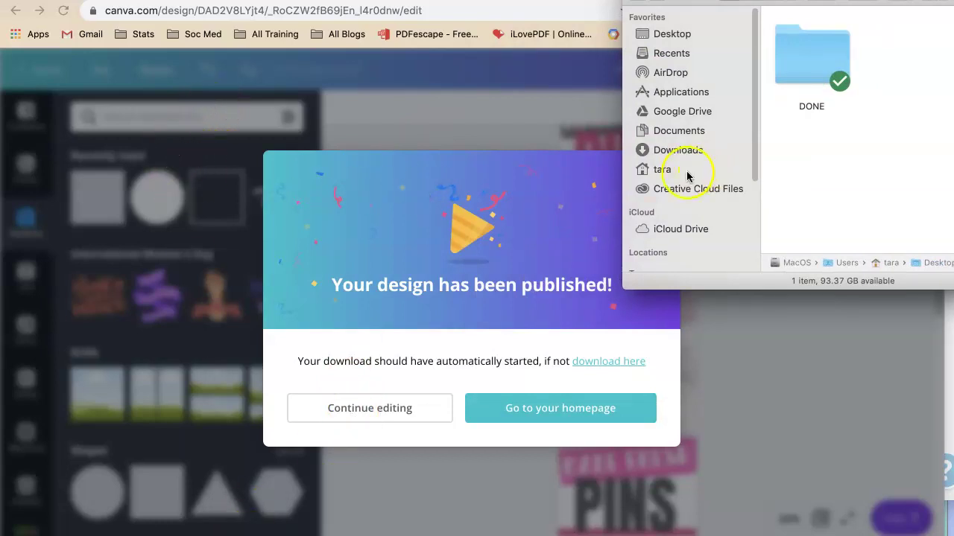
# Step: Open the Desktop's Delete Me folder in a second Finder window beside the Pins To Post MA window
pyautogui.press('super+n')
pyautogui.moveTo(614, 79); pyautogui.dragTo(315, 0)
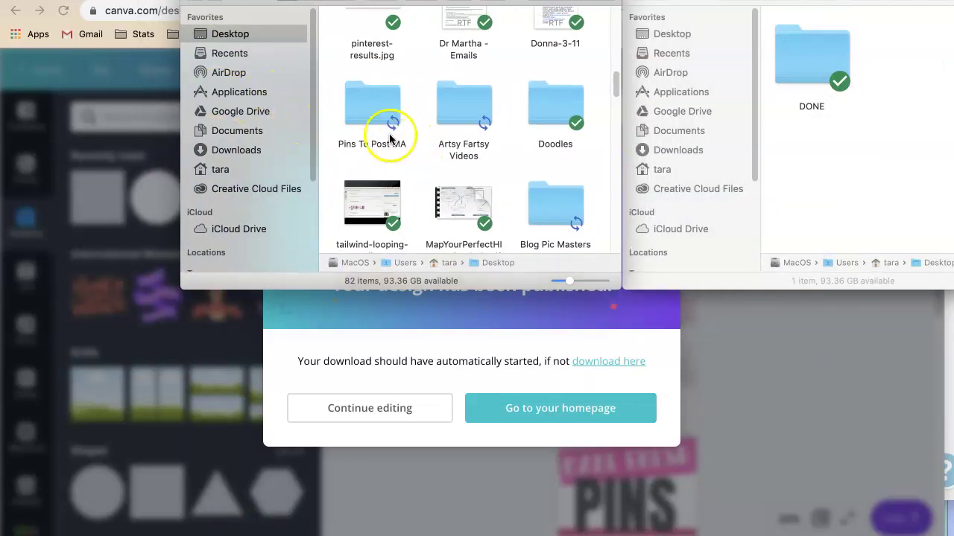
pyautogui.scroll(3, 383, 139)
pyautogui.scroll(5, 382, 138)
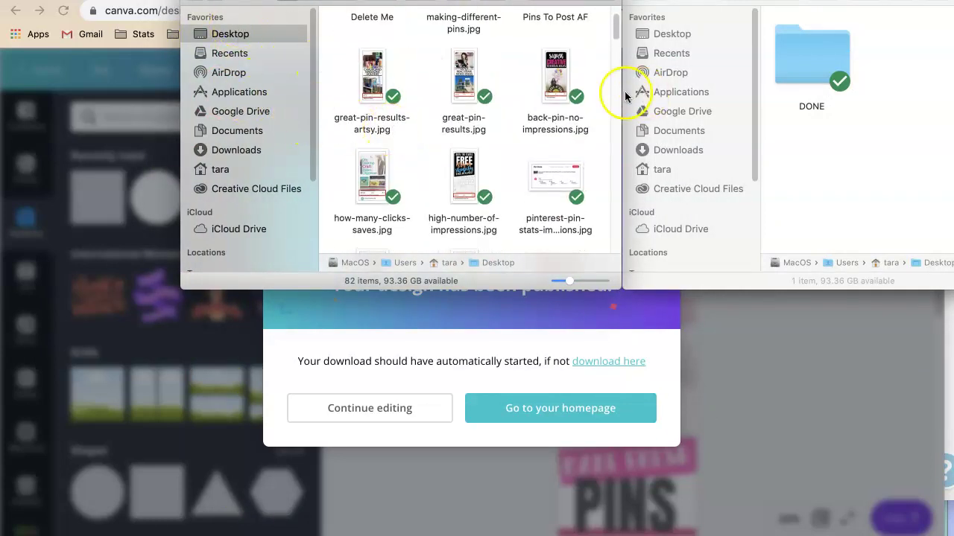
pyautogui.moveTo(615, 30); pyautogui.dragTo(616, 7)
pyautogui.doubleClick(375, 45)
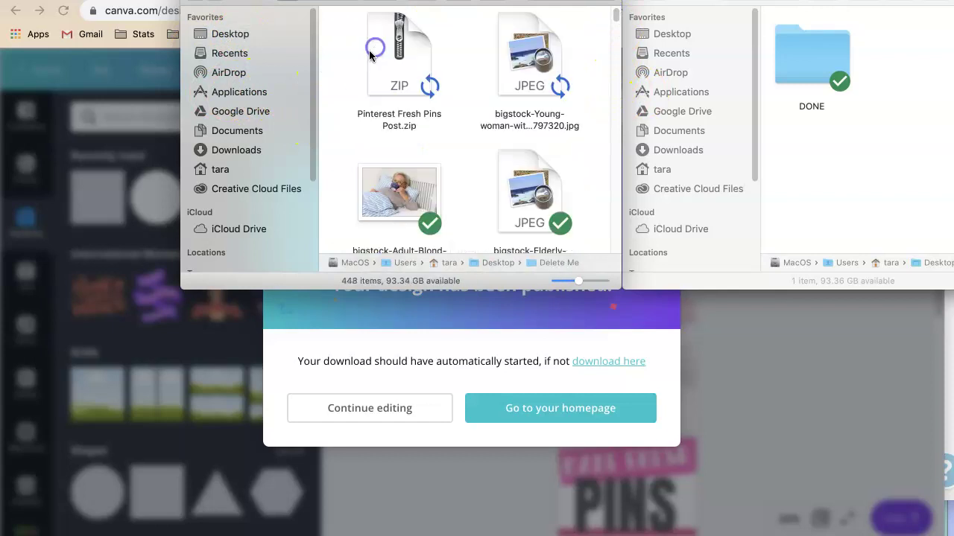
# Step: Extract Pinterest Fresh Pins Post.zip, move its seven JPG images into the Pins To Post MA folder and close the emptied folder's window
pyautogui.doubleClick(390, 58)
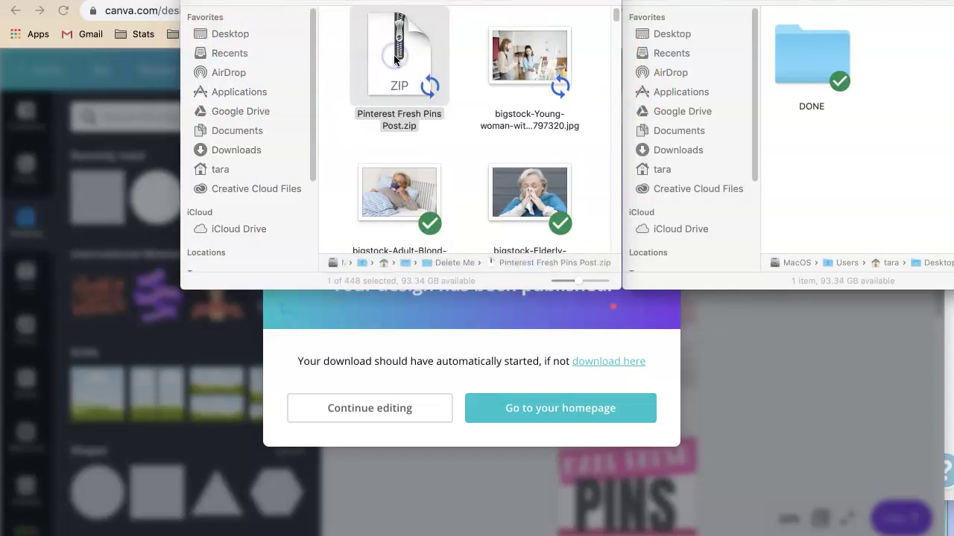
pyautogui.doubleClick(393, 54)
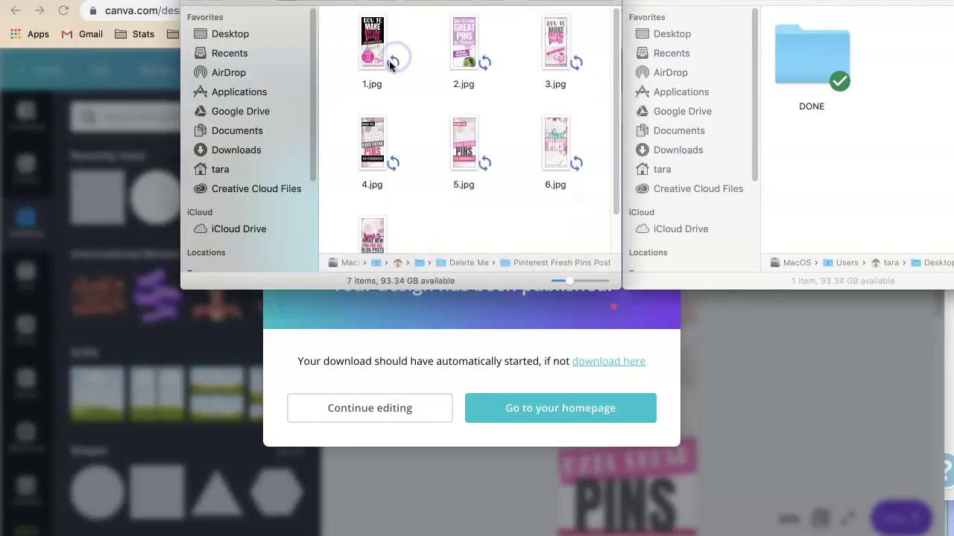
pyautogui.moveTo(354, 45); pyautogui.dragTo(547, 233)
pyautogui.moveTo(549, 181); pyautogui.dragTo(898, 195)
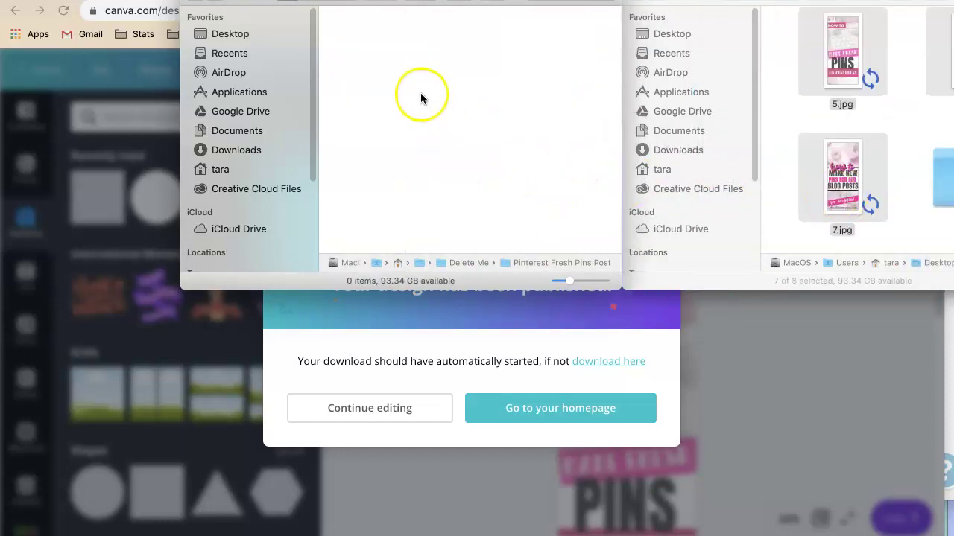
pyautogui.press('super+w')
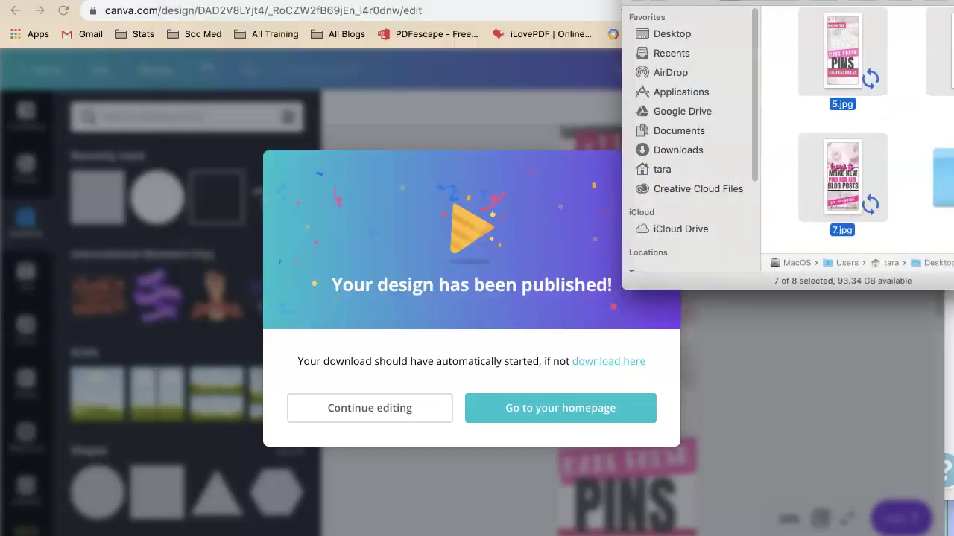
# Step: Enlarge the Finder window and return it to the Pins To Post MA folder so all the pin images are in view
pyautogui.click(907, 136)
pyautogui.click(620, 132)
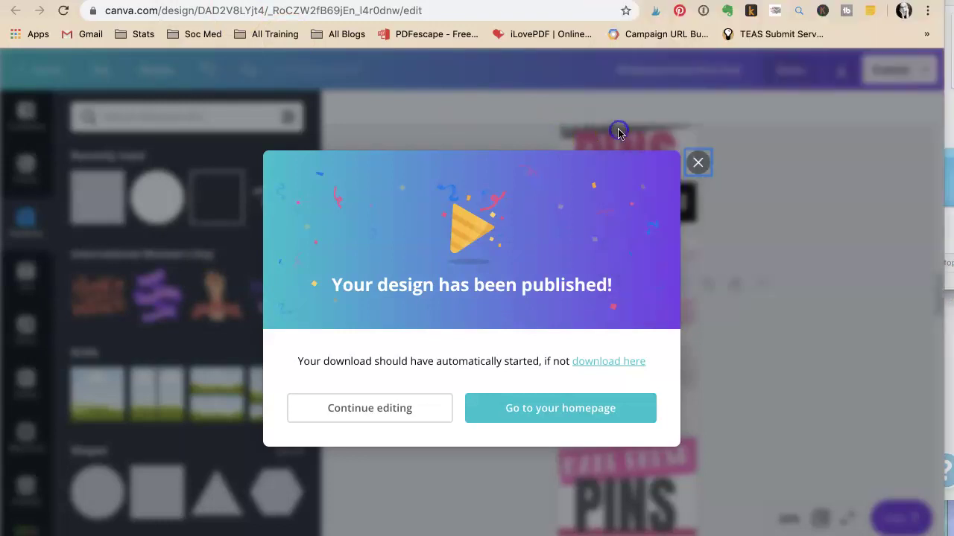
pyautogui.press('super+Tab')
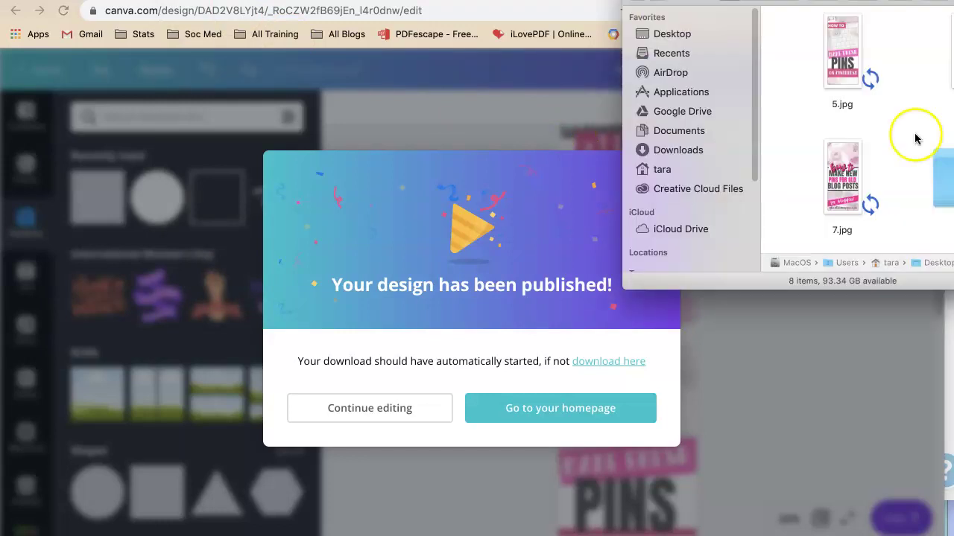
pyautogui.click(624, 148)
pyautogui.moveTo(621, 145); pyautogui.dragTo(216, 60)
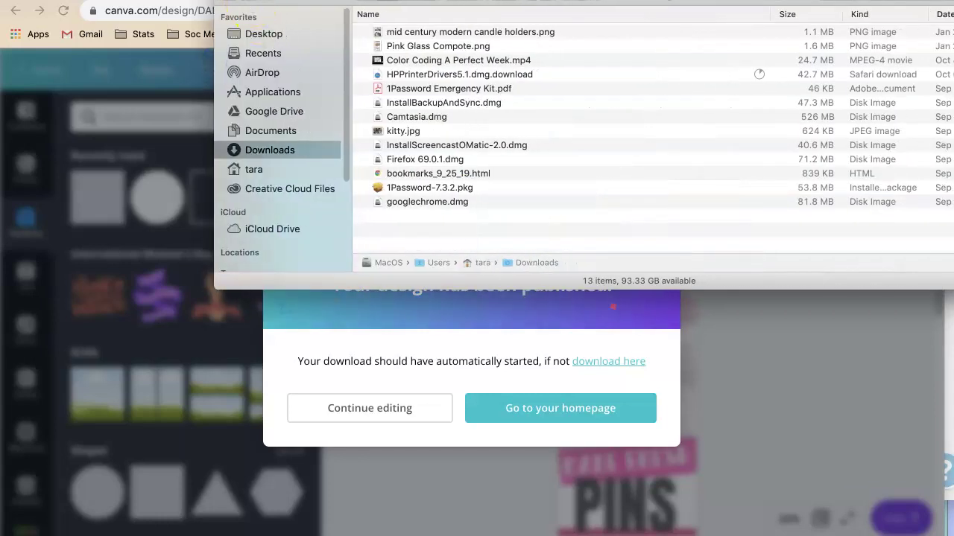
pyautogui.press('super+bracketleft')
# Step: Rename the file 1.jpg as make-fresh-pins-1.jpg
pyautogui.click(403, 103)
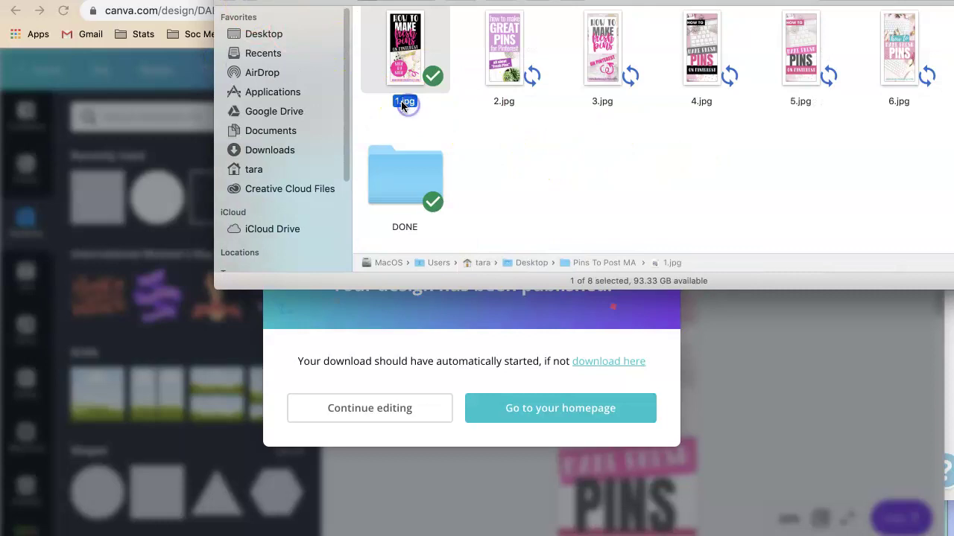
pyautogui.click(394, 103)
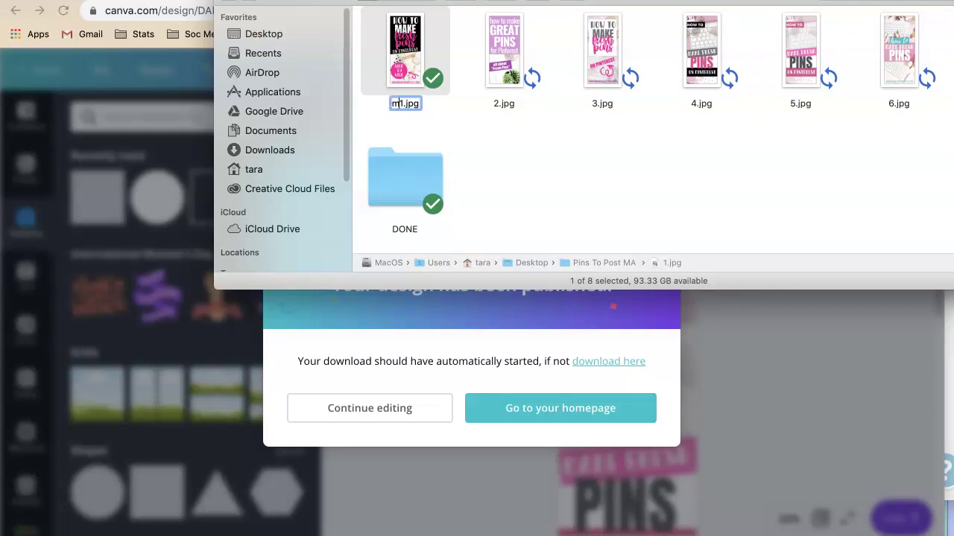
pyautogui.write('make-fresh-pins-')
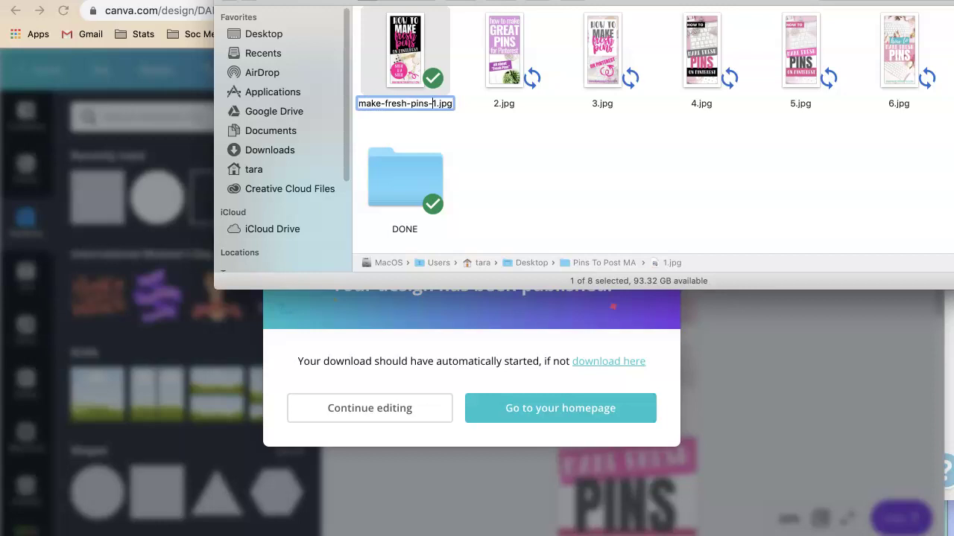
pyautogui.click(429, 97)
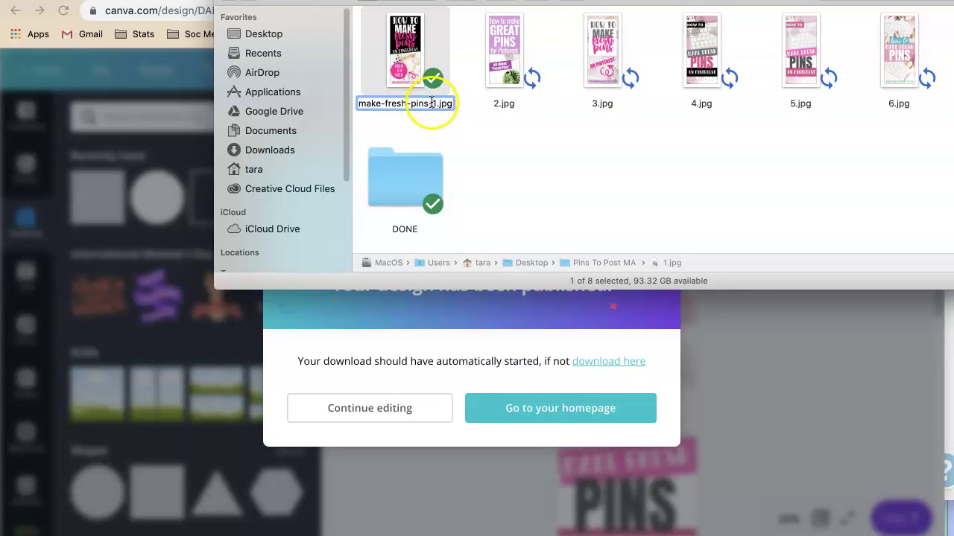
pyautogui.click(425, 105)
# Step: Rename the file 2.jpg as make-fresh-pins-2.jpg
pyautogui.click(503, 104)
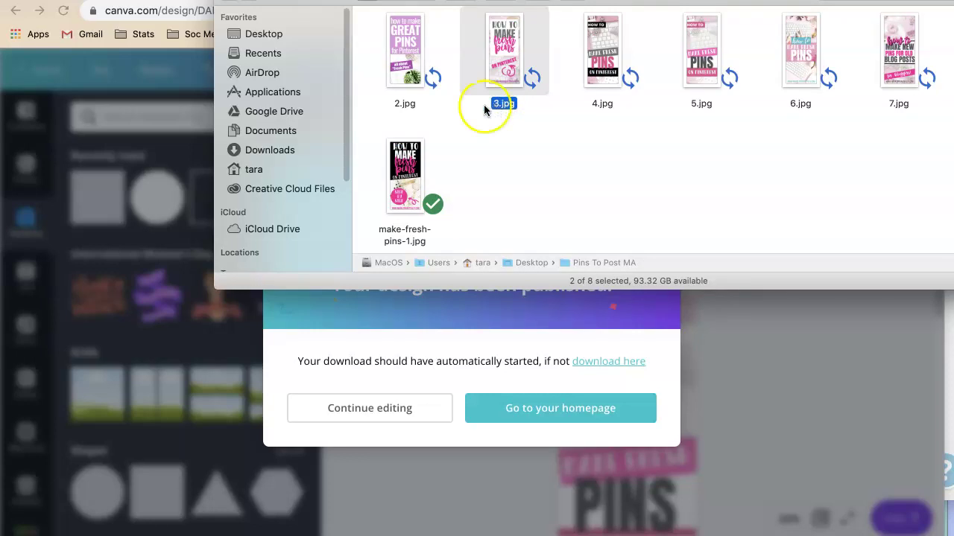
pyautogui.click(405, 105)
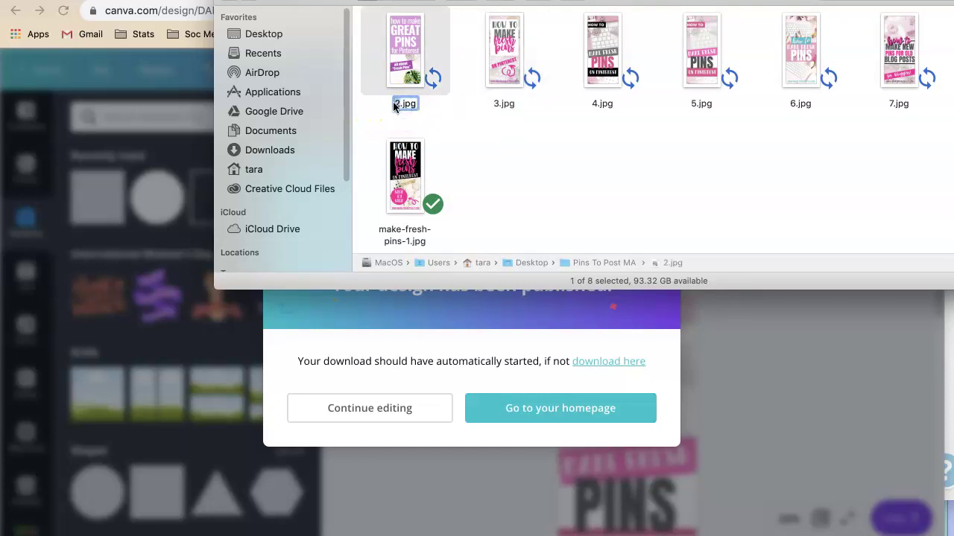
pyautogui.write('make-fresh-pins-2')
# Step: Preview the pin image 6.jpg at a larger size and close the preview
pyautogui.click(593, 108)
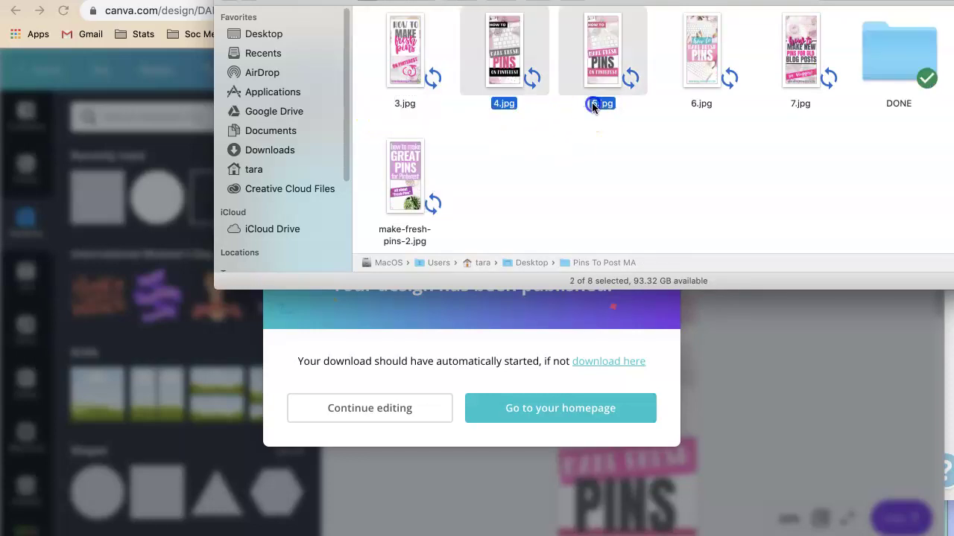
pyautogui.click(705, 104)
pyautogui.doubleClick(705, 104)
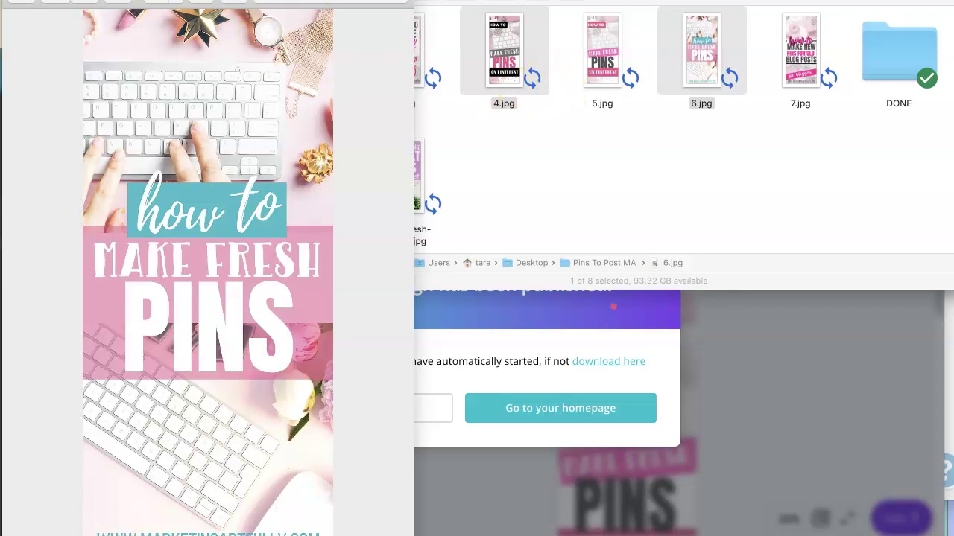
pyautogui.press('super+w')
pyautogui.click(533, 118)
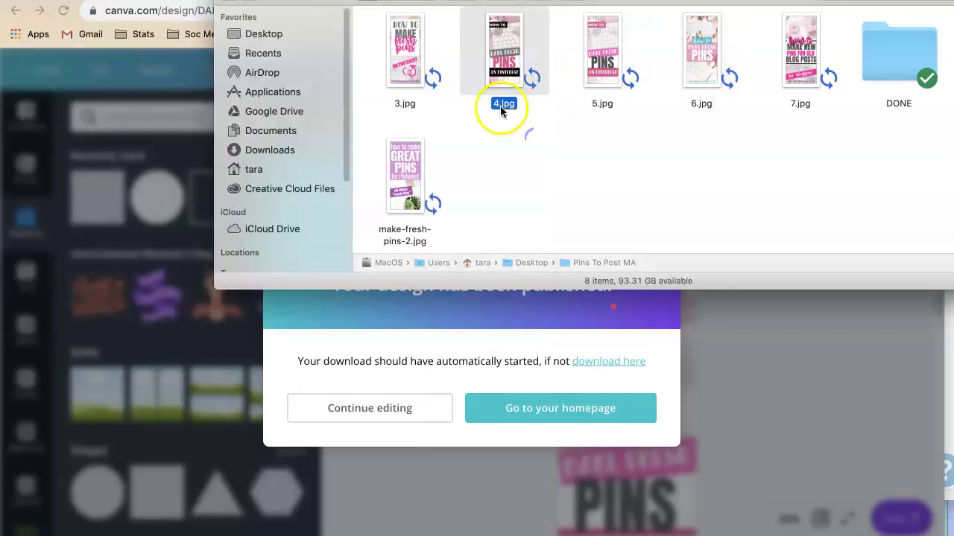
# Step: Rename the file 4.jpg as make-fresh-pins-4.jpg
pyautogui.click(604, 112)
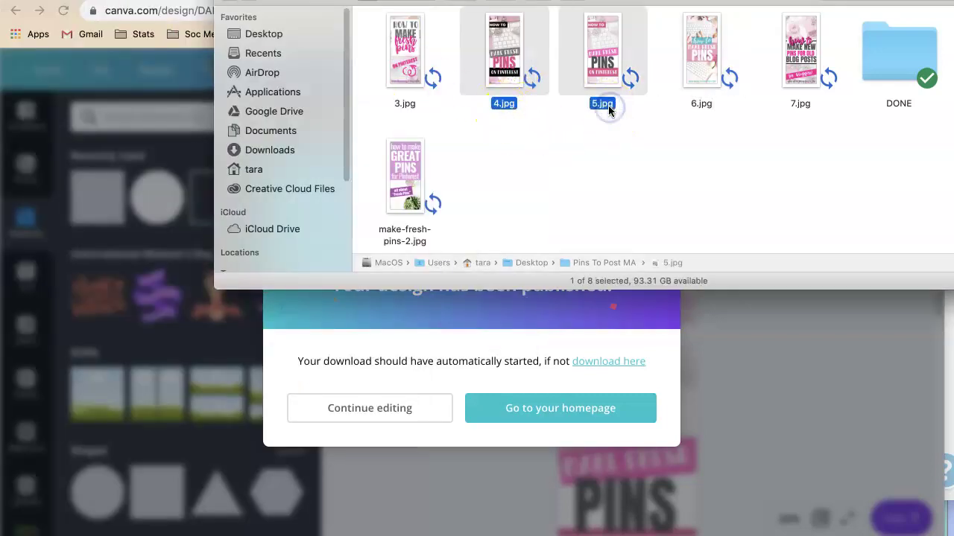
pyautogui.click(588, 143)
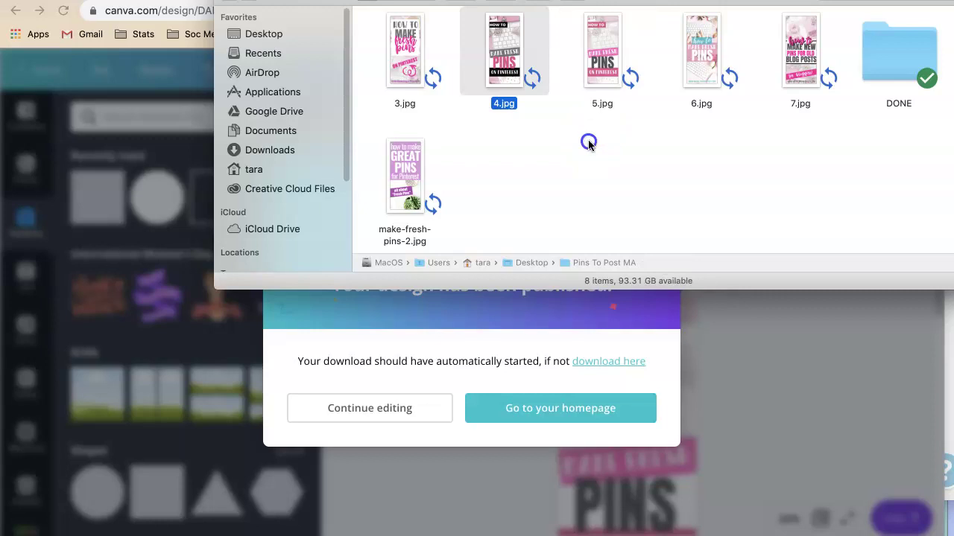
pyautogui.click(498, 104)
pyautogui.write('make-fresh-pins-')
pyautogui.write('4')
pyautogui.press('Return')
# Step: Rename the file 3.jpg as make-fresh-pins-3.jpg
pyautogui.click(389, 106)
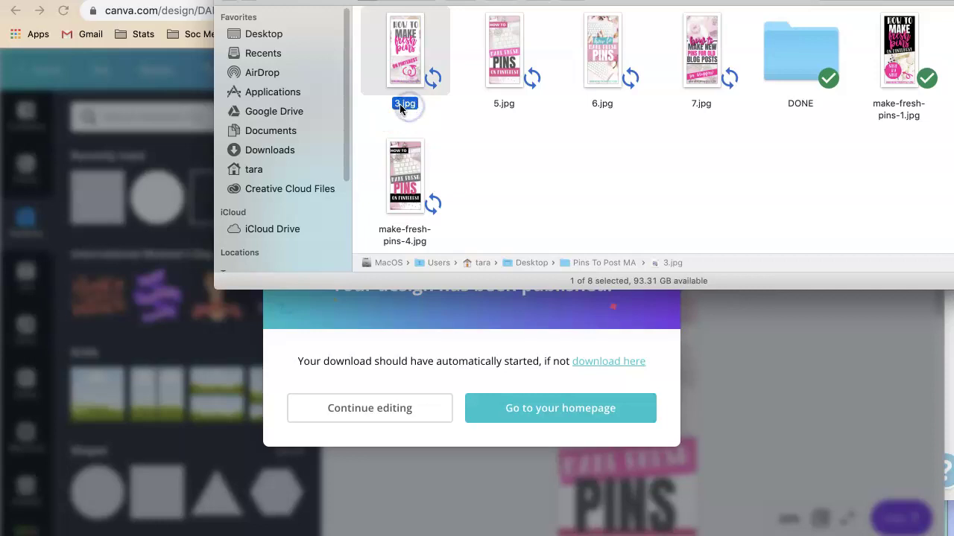
pyautogui.click(401, 106)
pyautogui.write('make-fresh-pins-')
pyautogui.write('3')
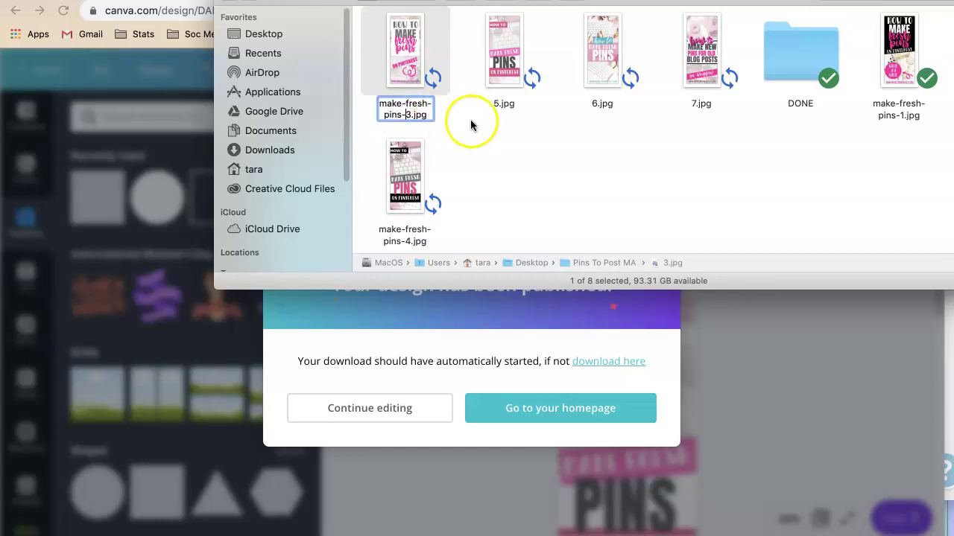
pyautogui.press('Return')
# Step: Rename the file 6.jpg as make-fresh-pins-6.jpg
pyautogui.click(489, 104)
pyautogui.click(492, 104)
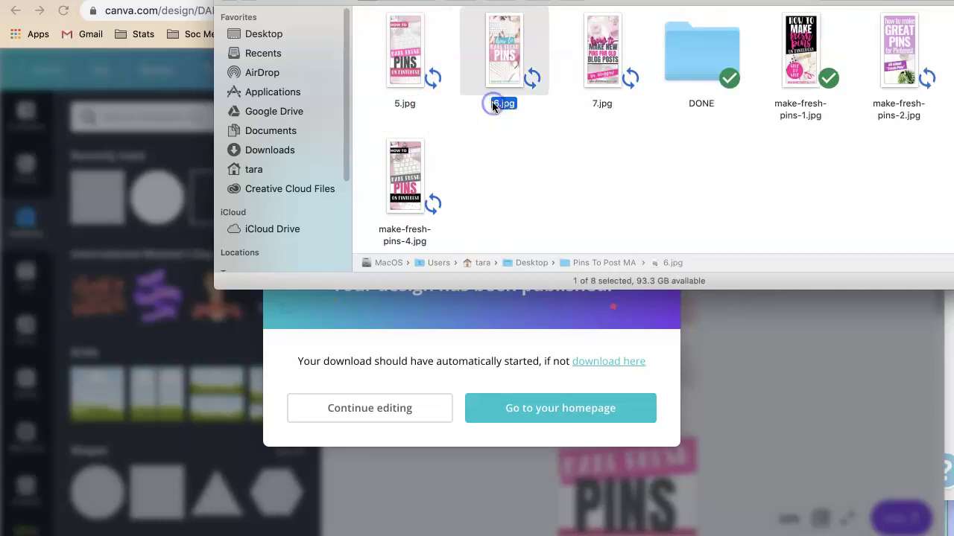
pyautogui.click(491, 104)
pyautogui.write('make-fresh-pins-')
pyautogui.click(562, 144)
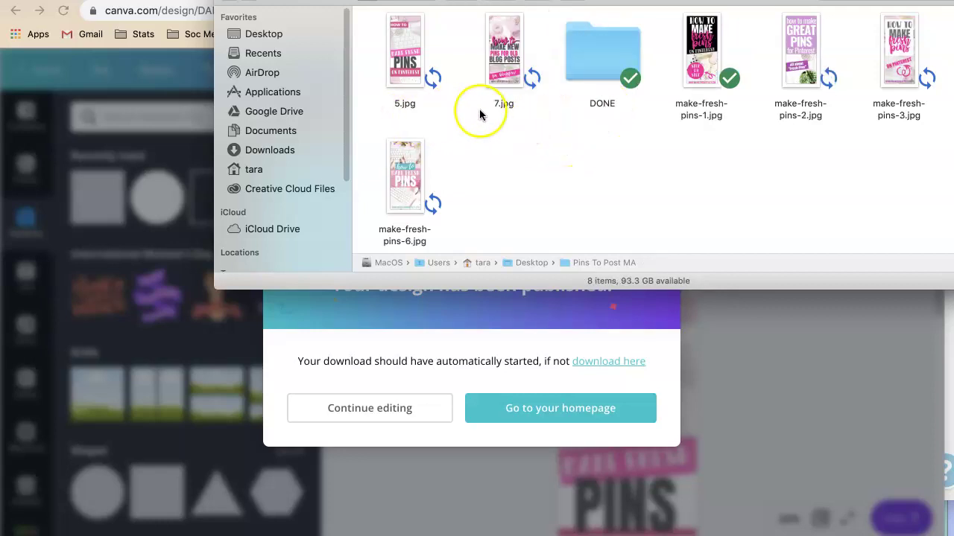
# Step: Rename the file 7.jpg as make-fresh-pins-7.jpg and select the file 5.jpg
pyautogui.click(501, 106)
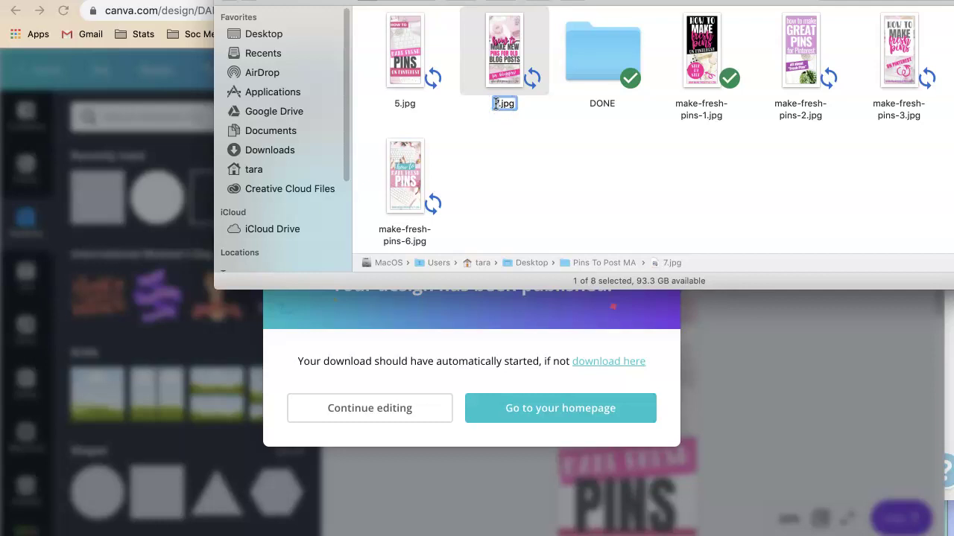
pyautogui.click(403, 106)
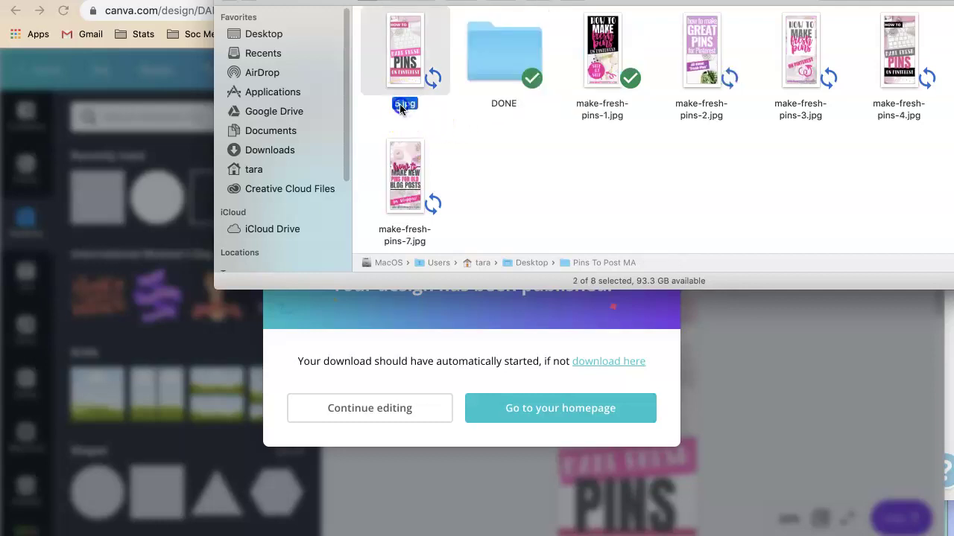